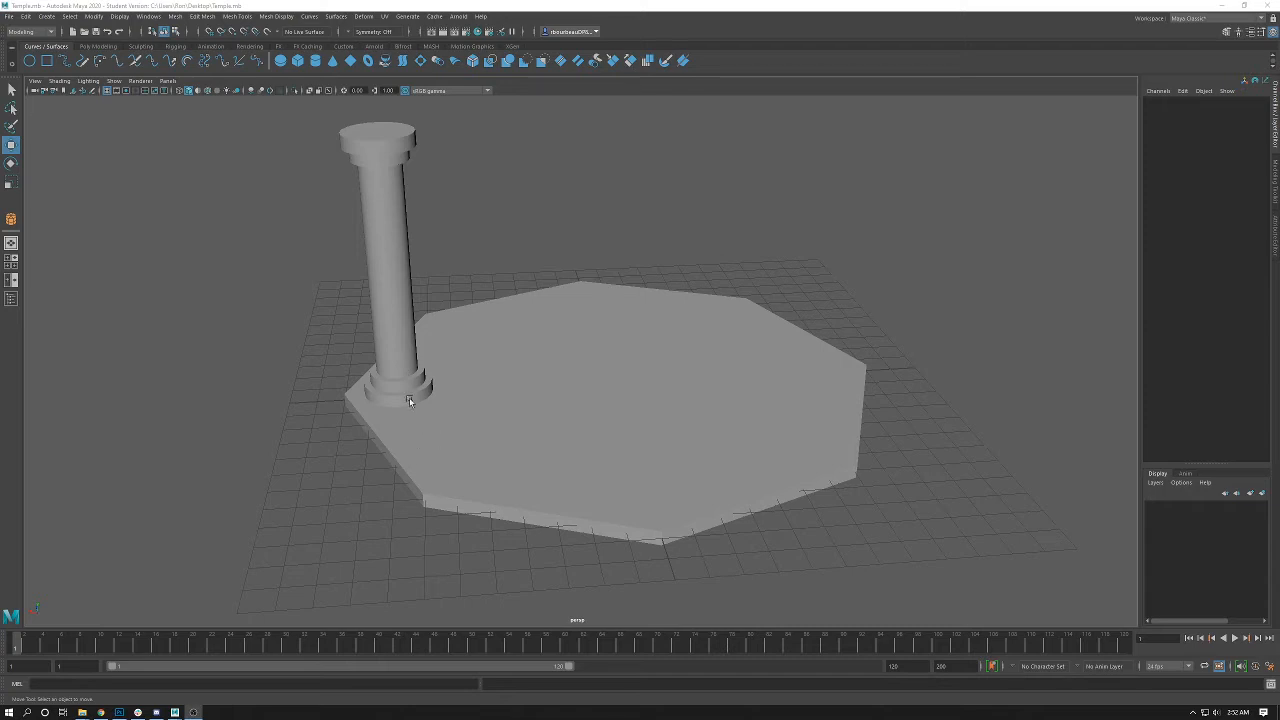
- Inspect the object names of the octagonal platform and the individual pillar pieces by selecting each in turn
alt+drag(657, 360, 614, 369)
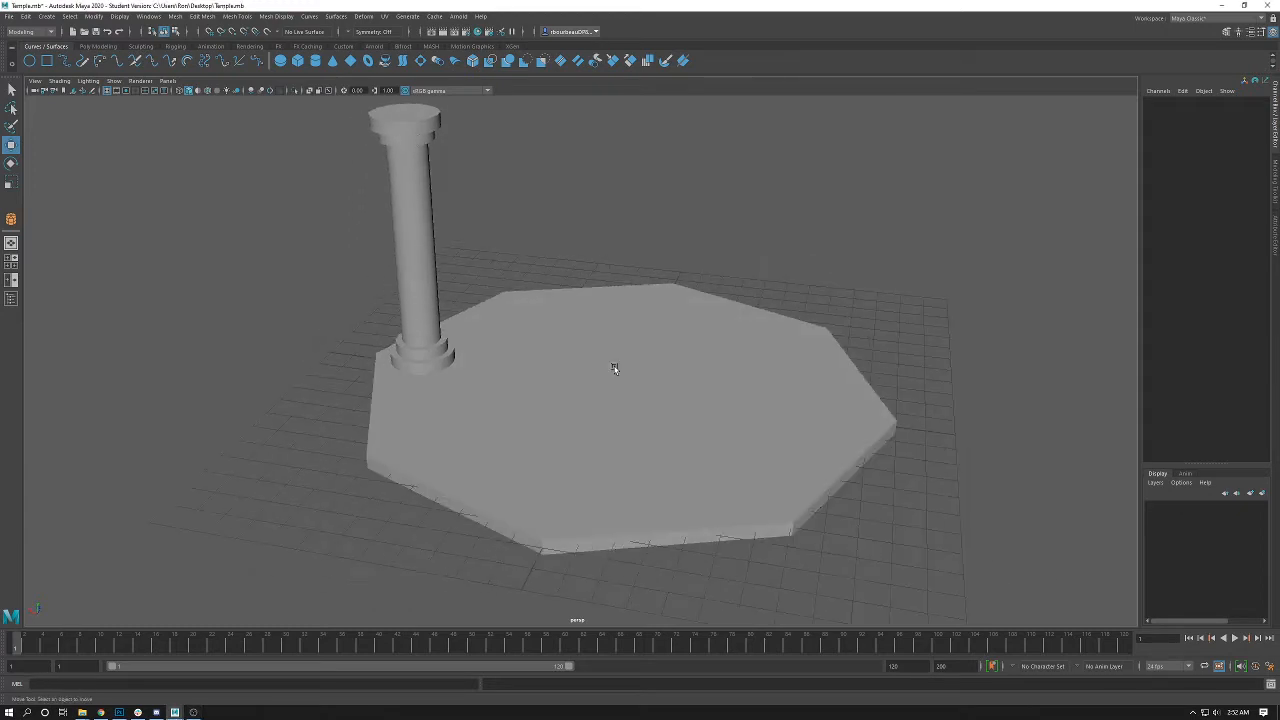
click(614, 369)
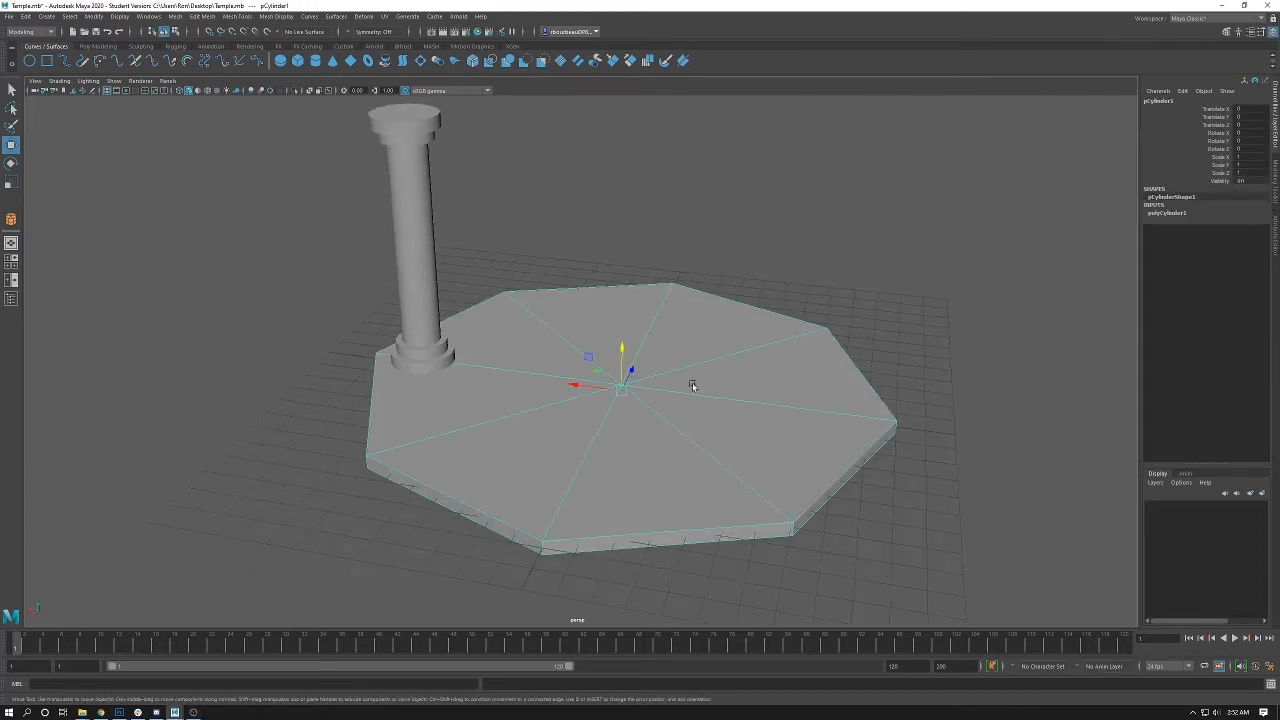
alt+drag(427, 436, 411, 394)
click(403, 381)
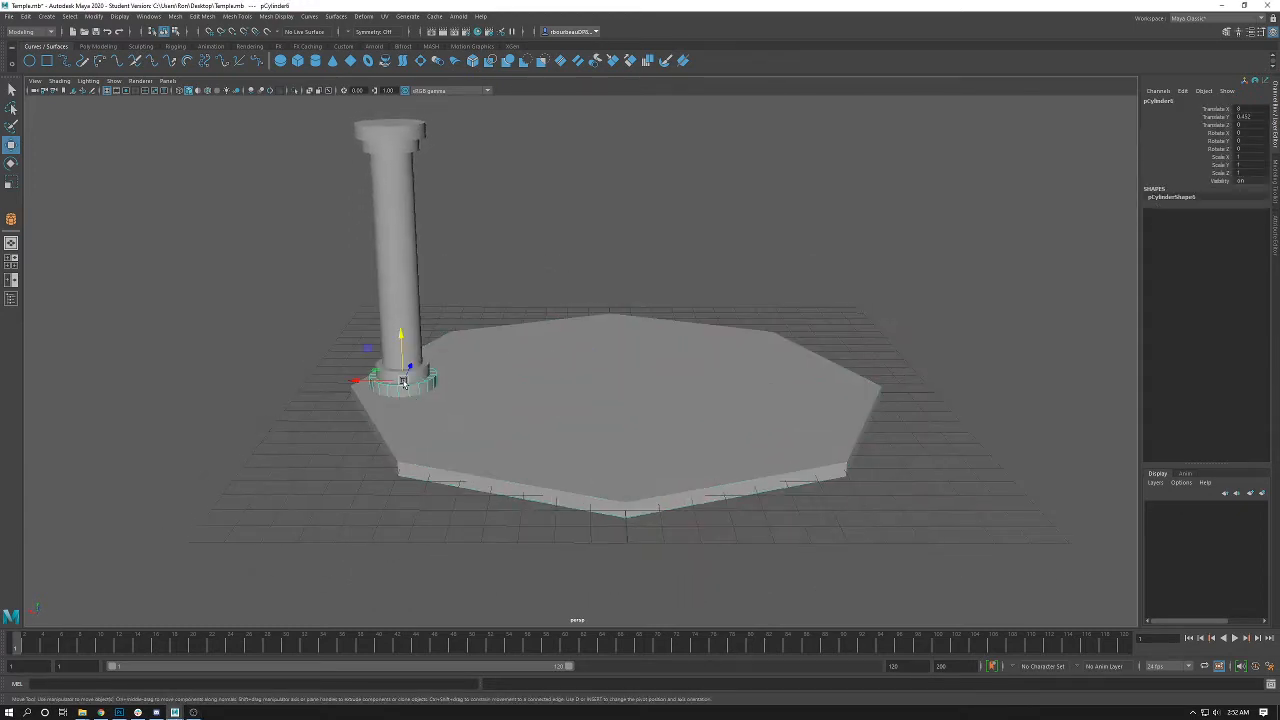
click(418, 256)
click(405, 146)
click(418, 128)
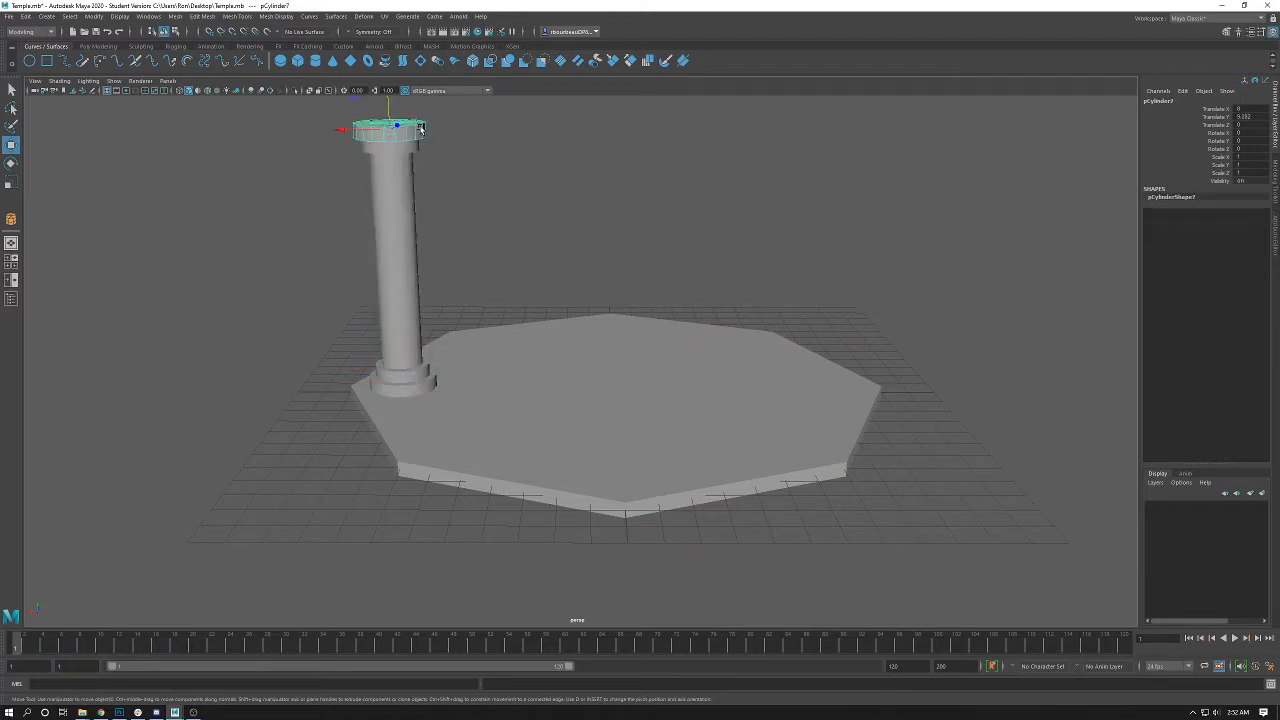
click(396, 386)
click(400, 235)
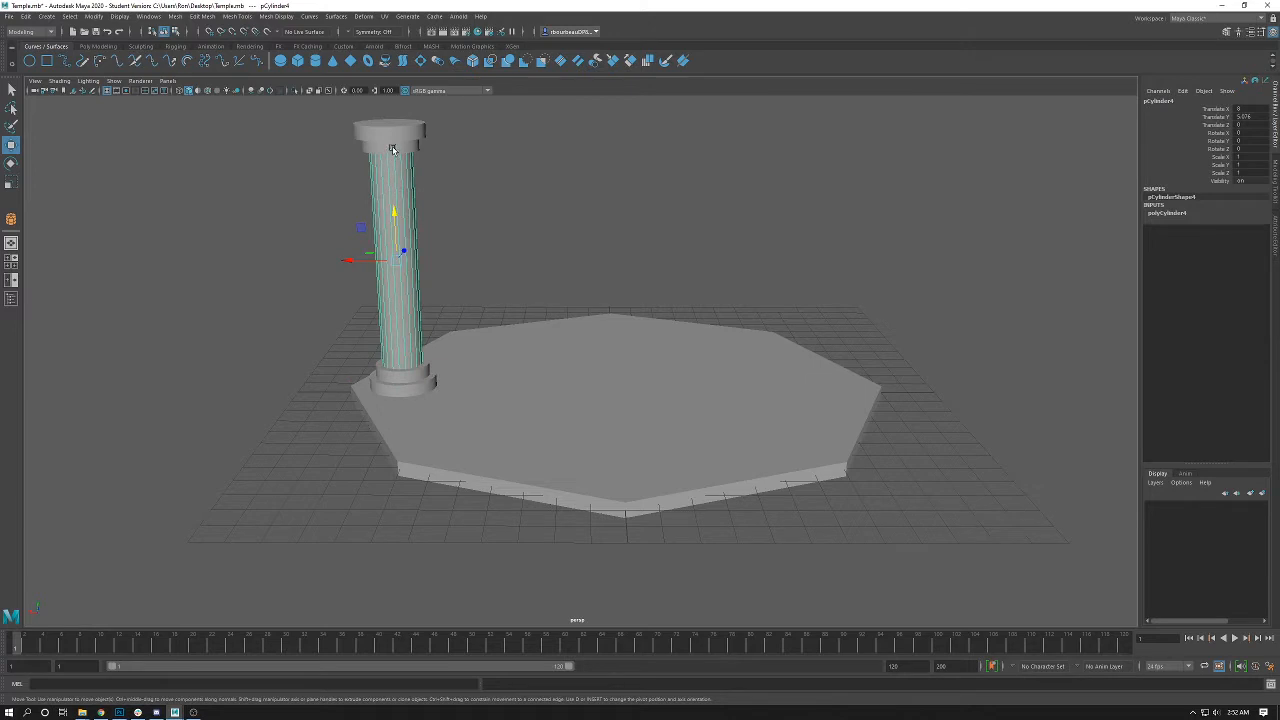
click(392, 146)
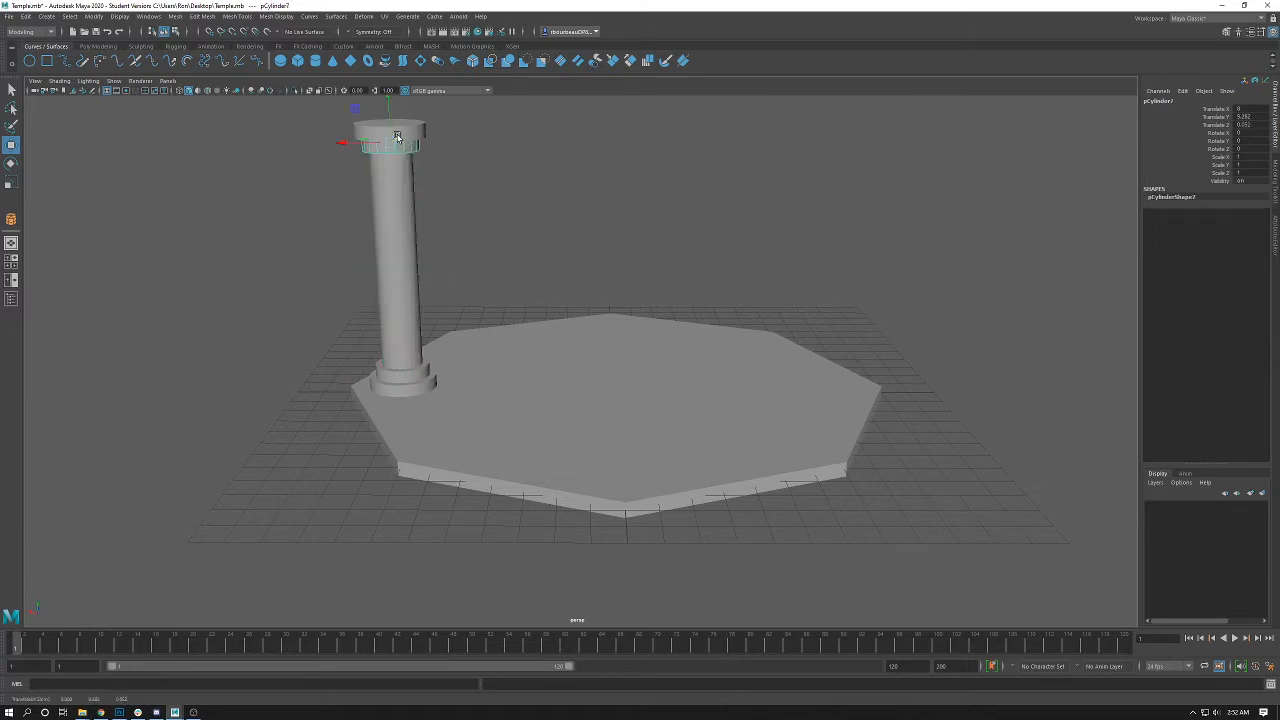
click(571, 313)
alt+drag(577, 229, 520, 351)
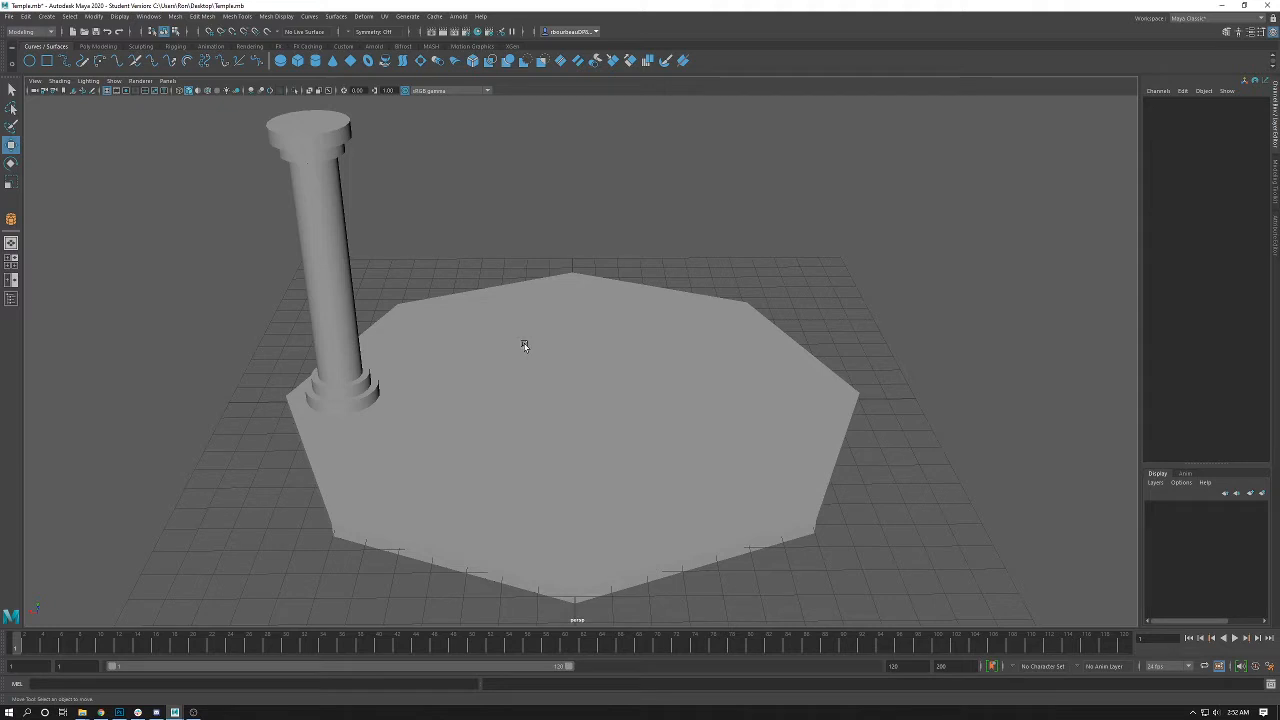
click(524, 346)
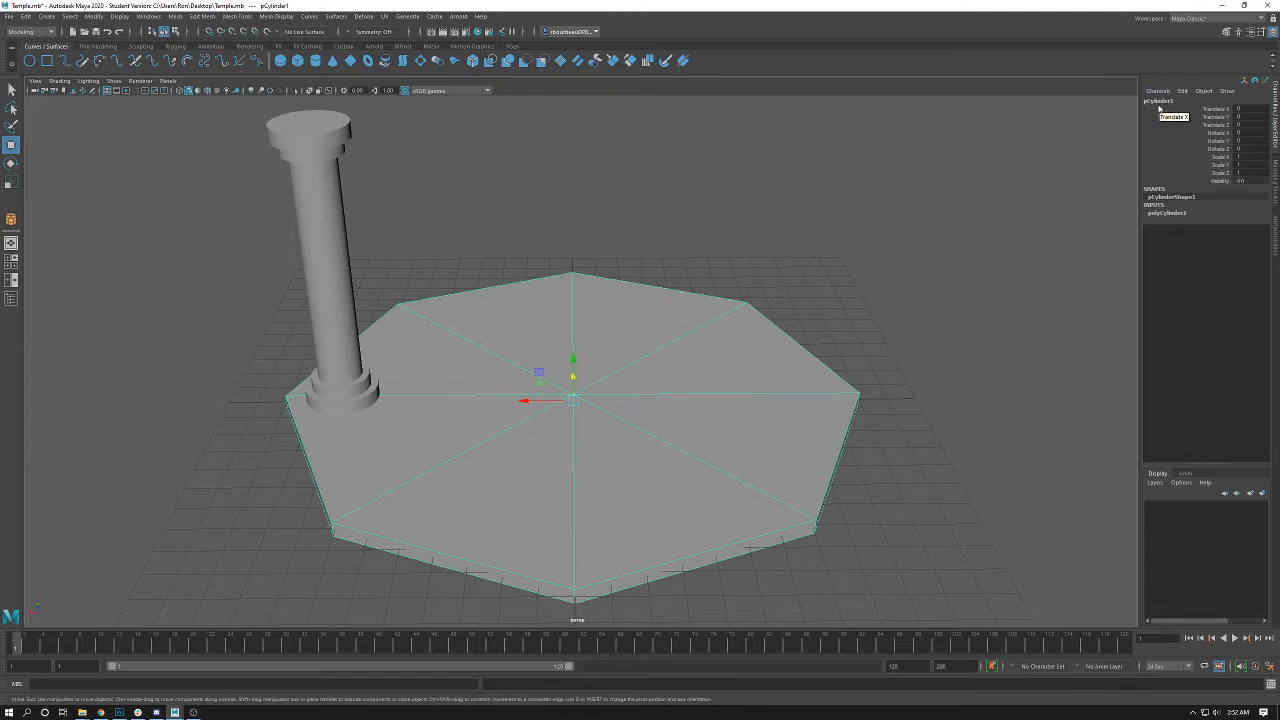
click(356, 404)
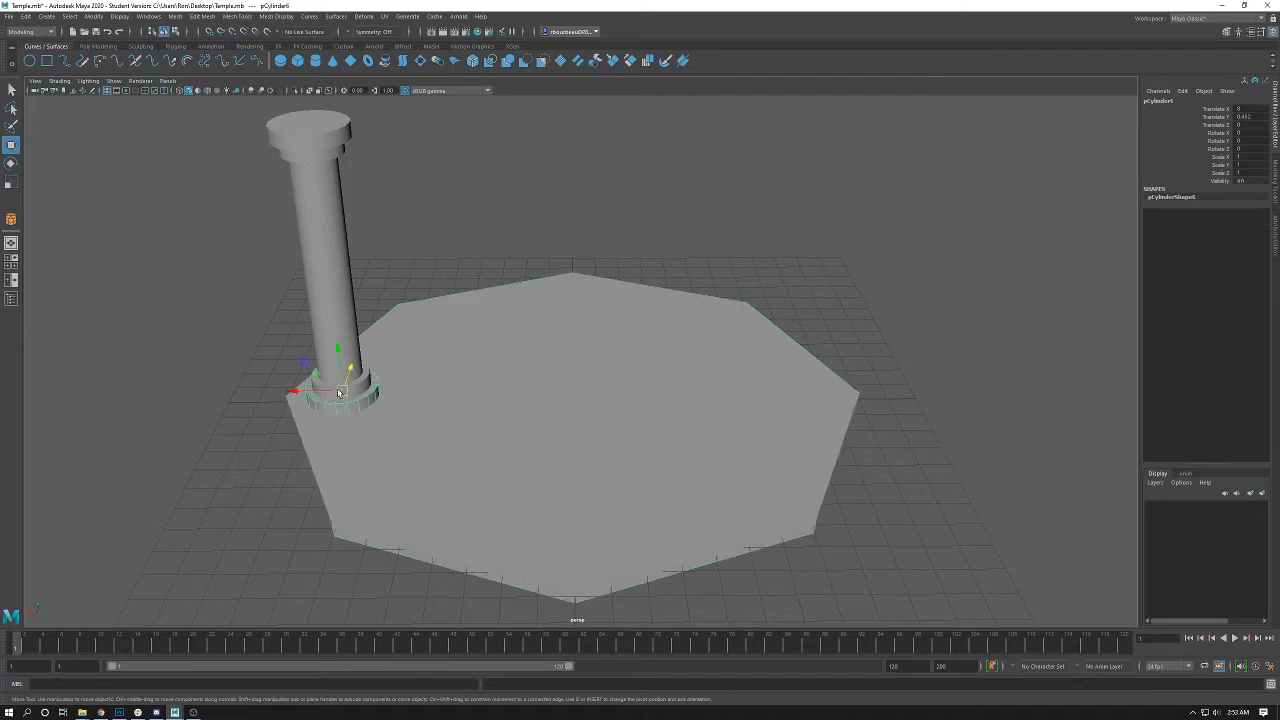
click(307, 383)
click(307, 383)
click(335, 205)
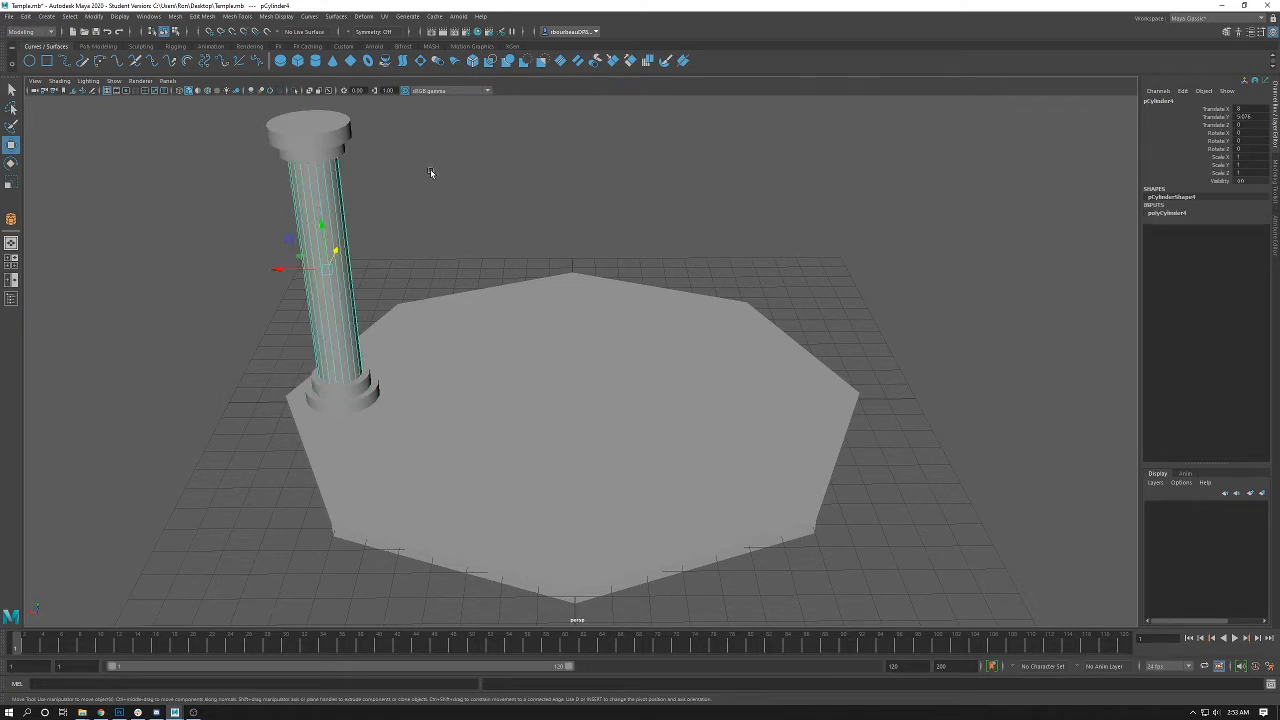
click(644, 191)
- Rename the octagonal platform as TempleBase
click(535, 364)
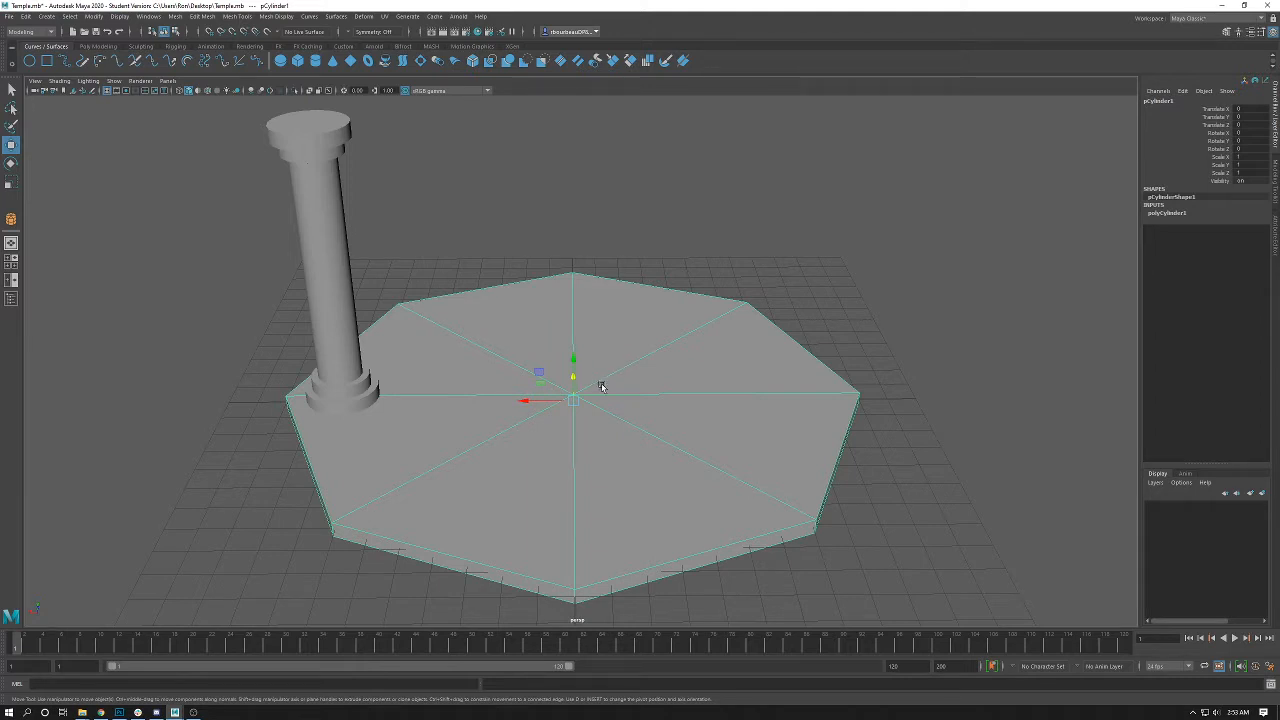
click(1158, 101)
click(1005, 190)
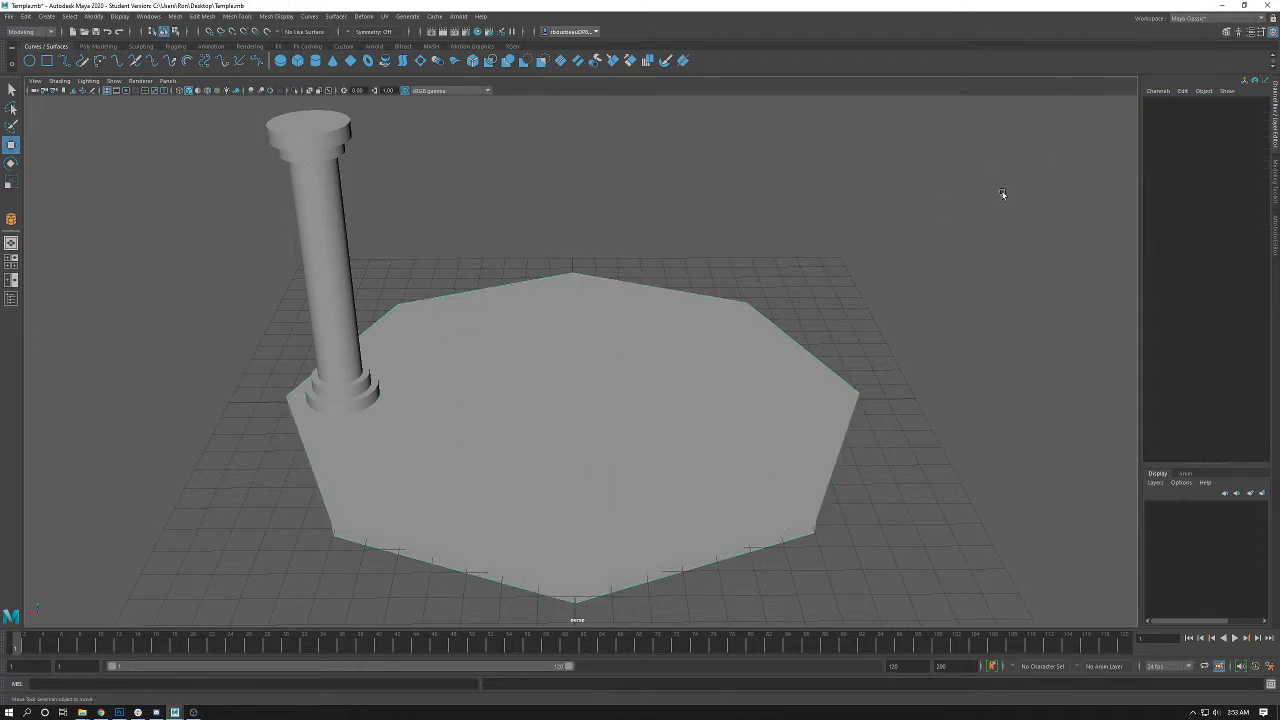
click(731, 341)
click(1158, 92)
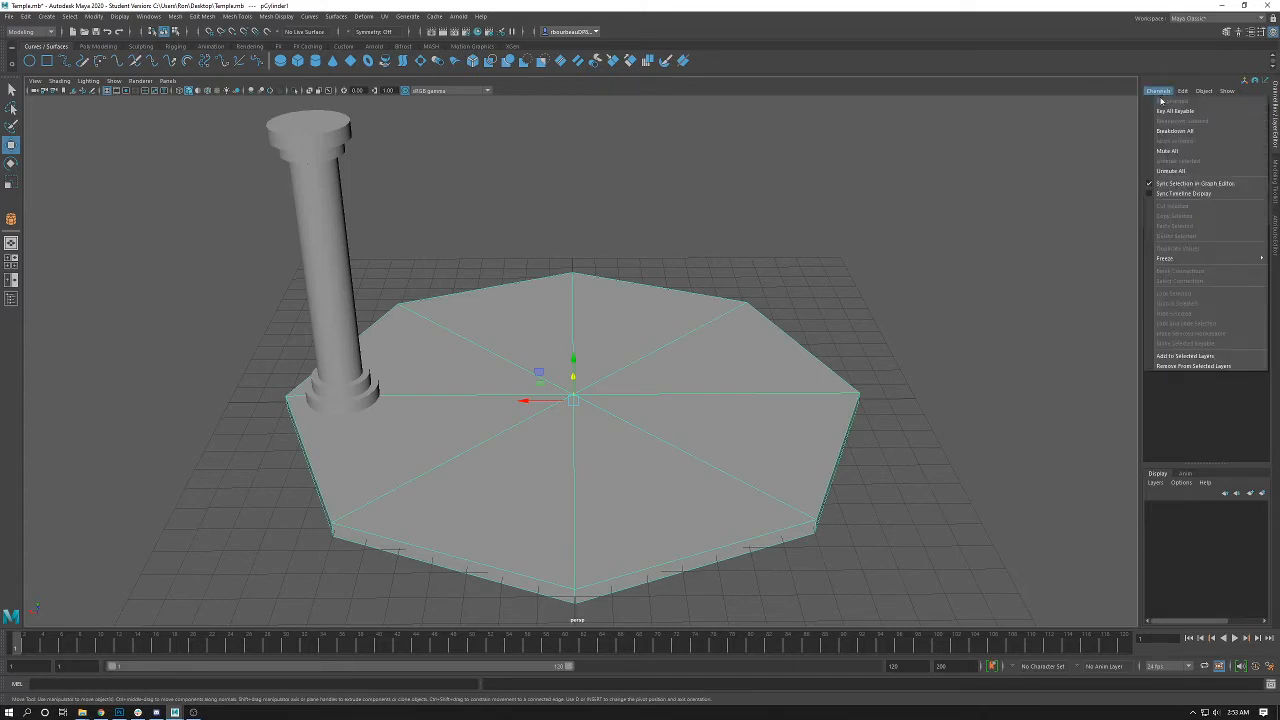
click(969, 174)
click(718, 390)
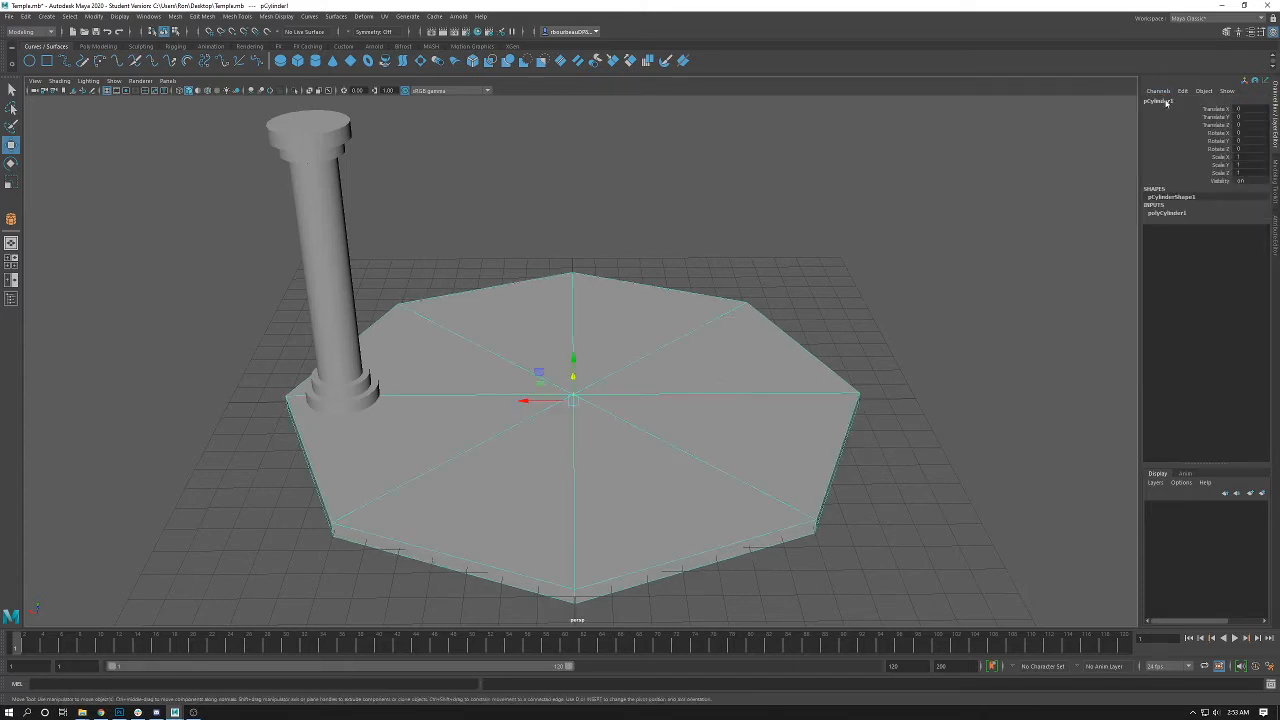
double_click(1164, 101)
text(pleBase)
key(Return)
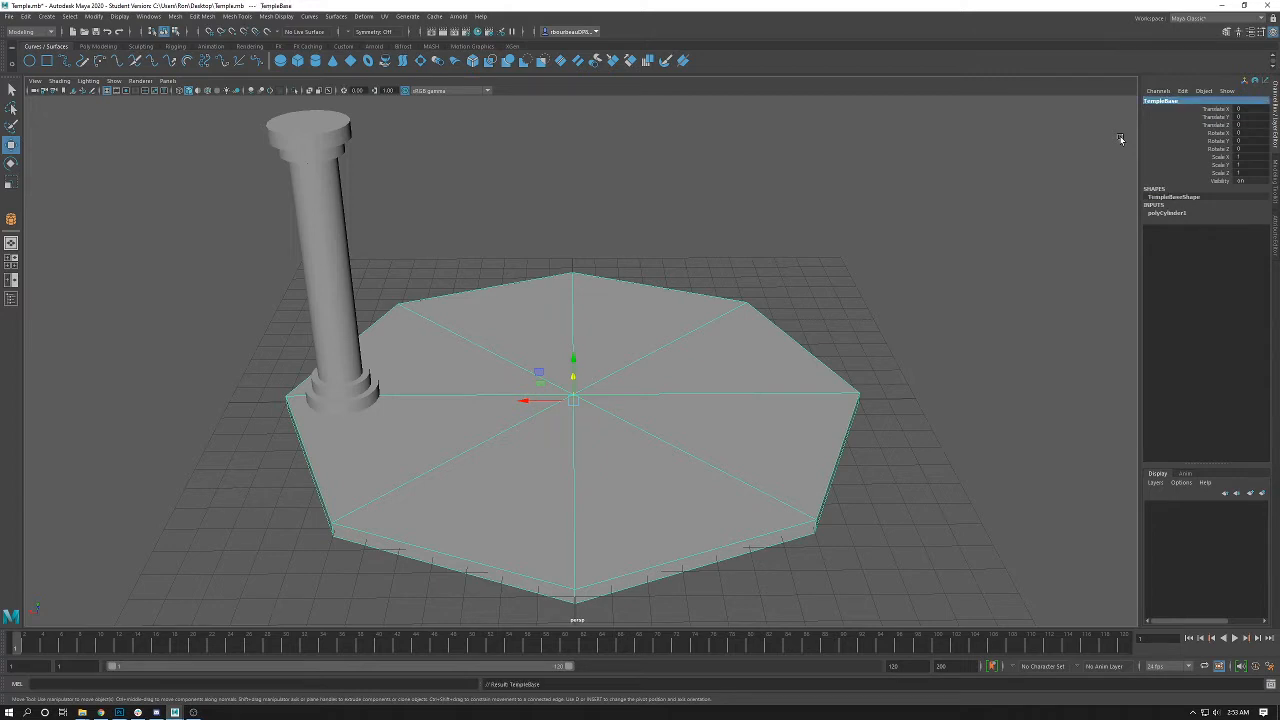
click(949, 177)
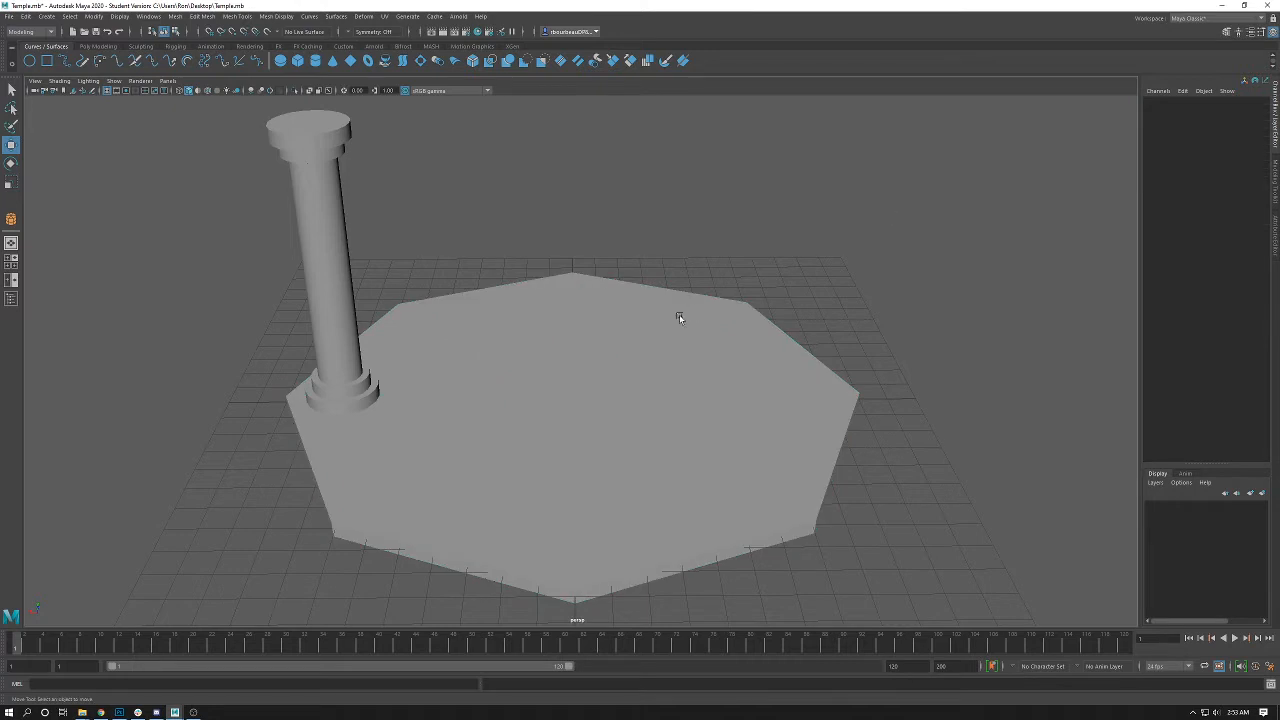
click(679, 314)
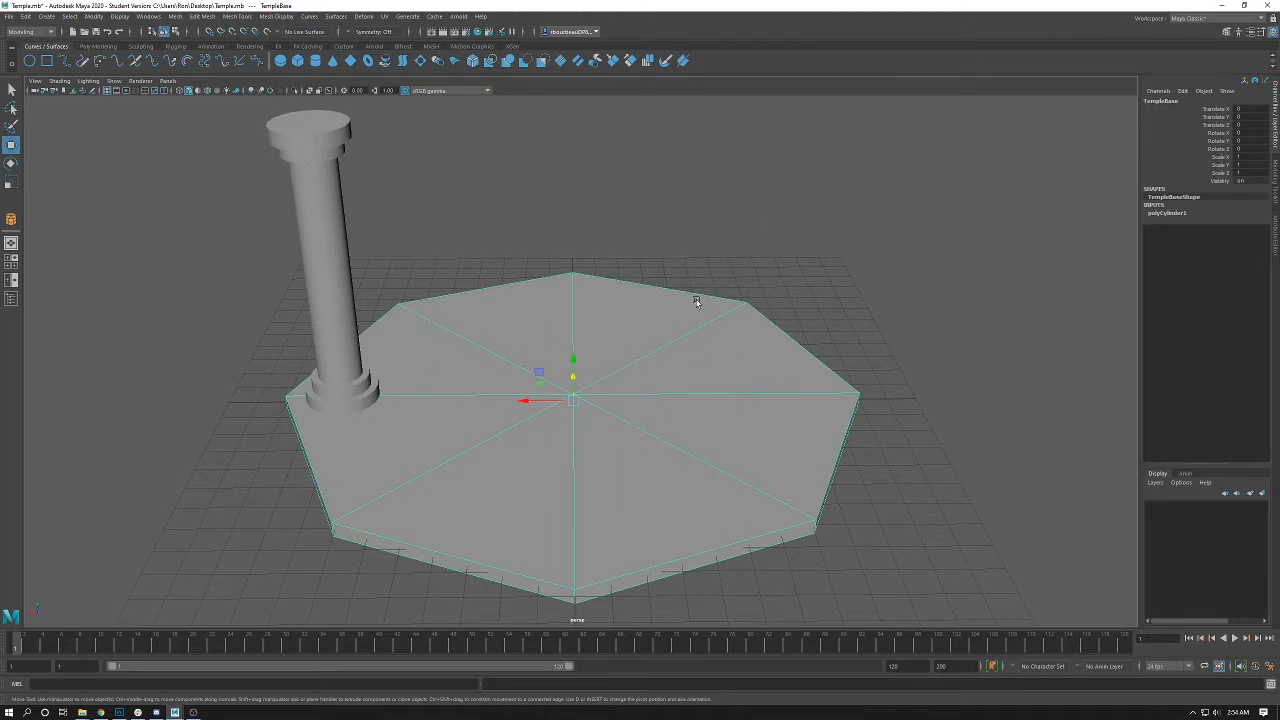
- Rename the lowest ring at the foot of the pillar as PillarBottom
click(356, 402)
double_click(1165, 101)
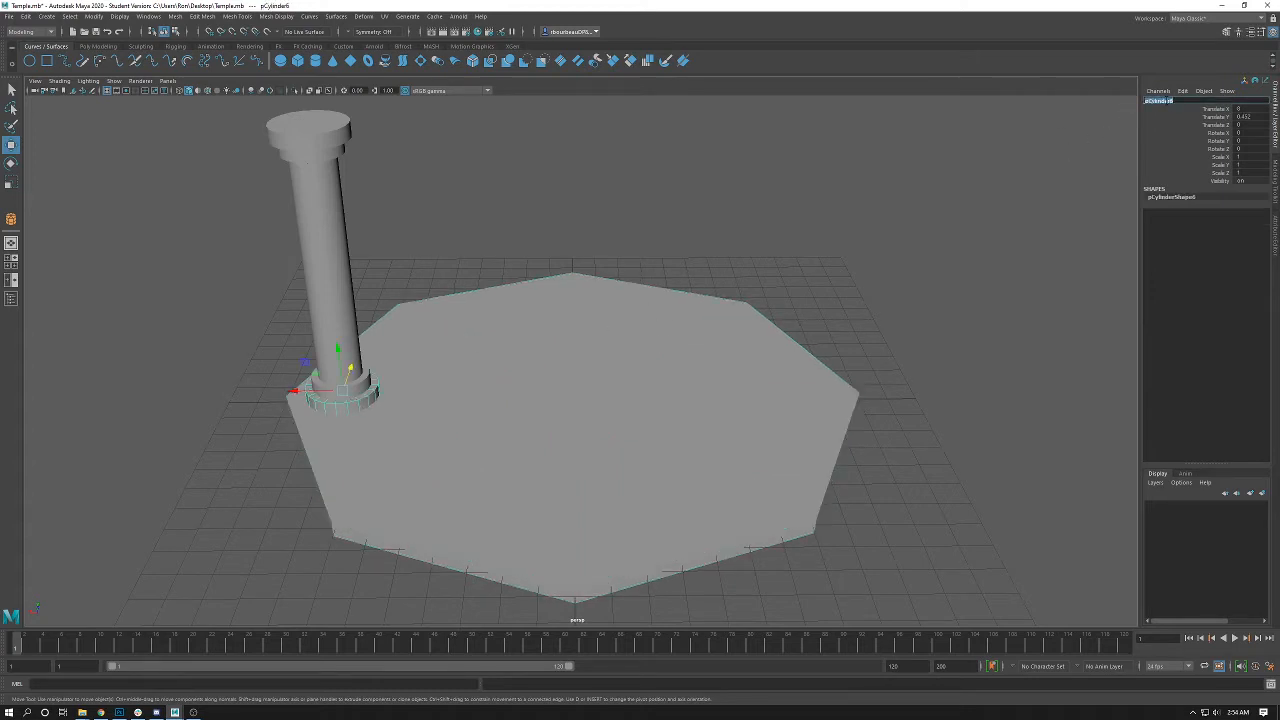
text(pillarBottom)
key(Return)
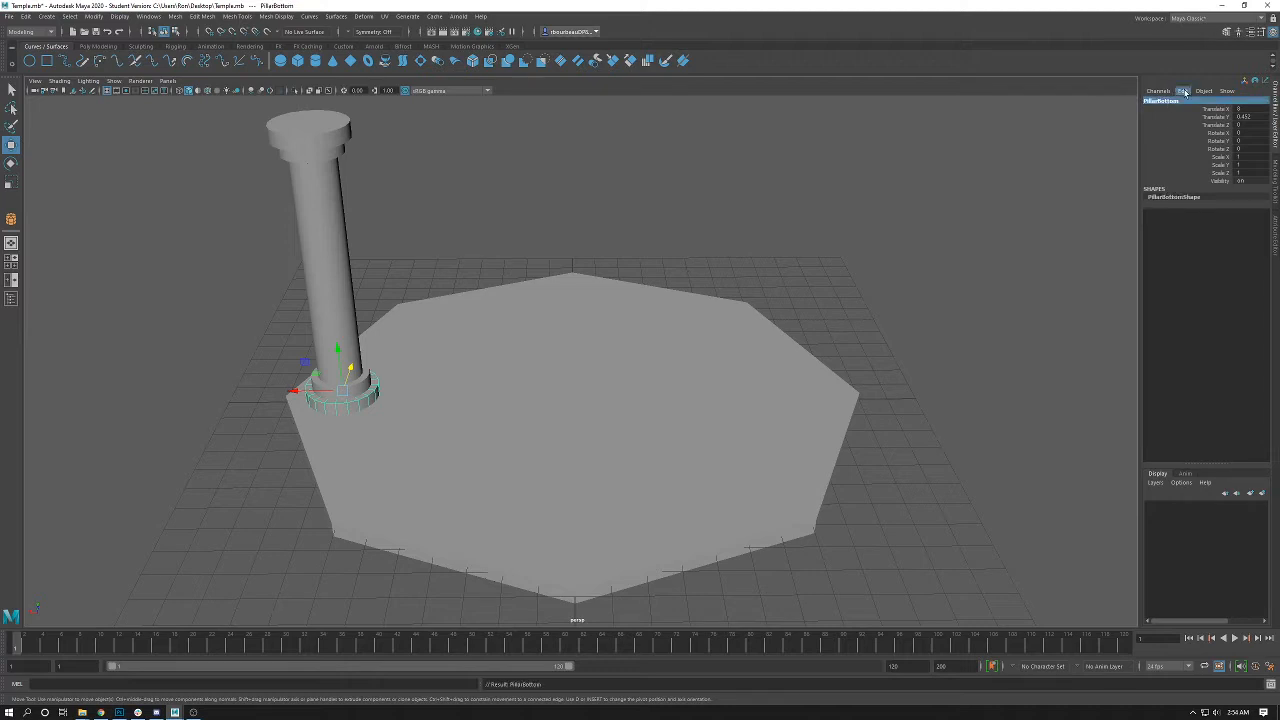
- Rename the pillar's second ring from the bottom as PillarBottom02 and the lowest ring as PillarBottom01
click(361, 381)
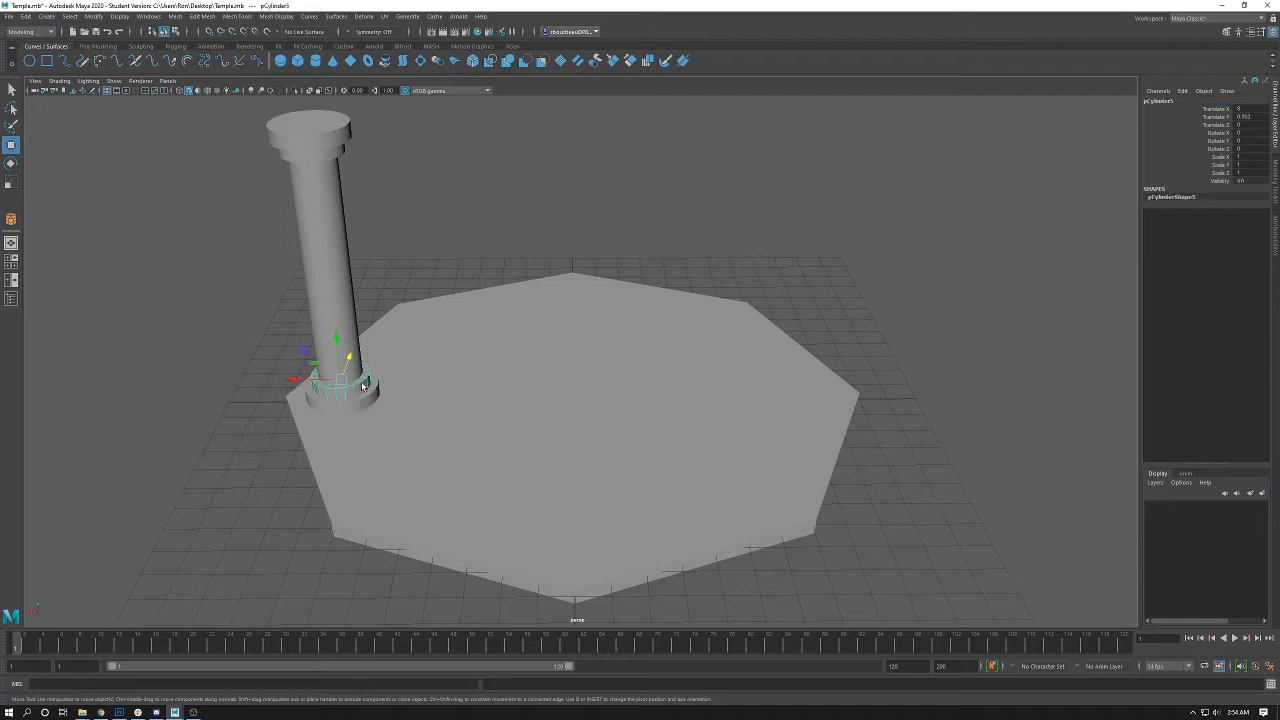
double_click(1155, 101)
text(p)
key(Return)
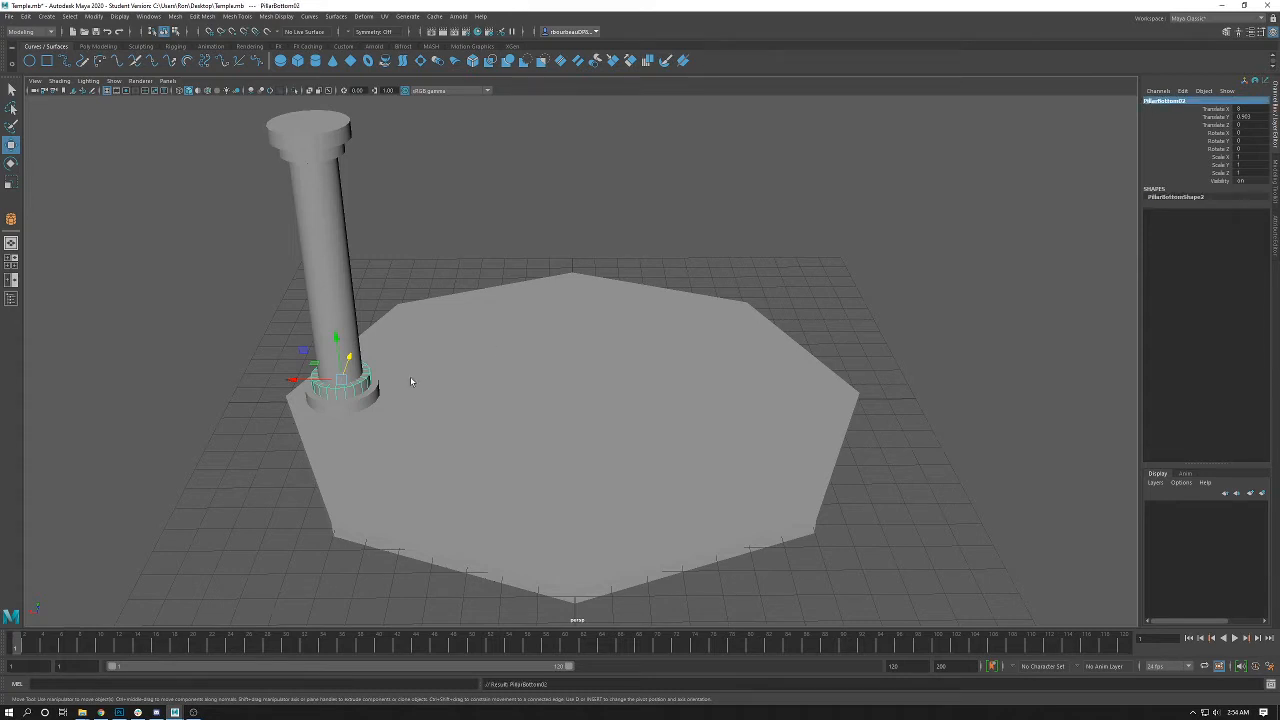
click(355, 408)
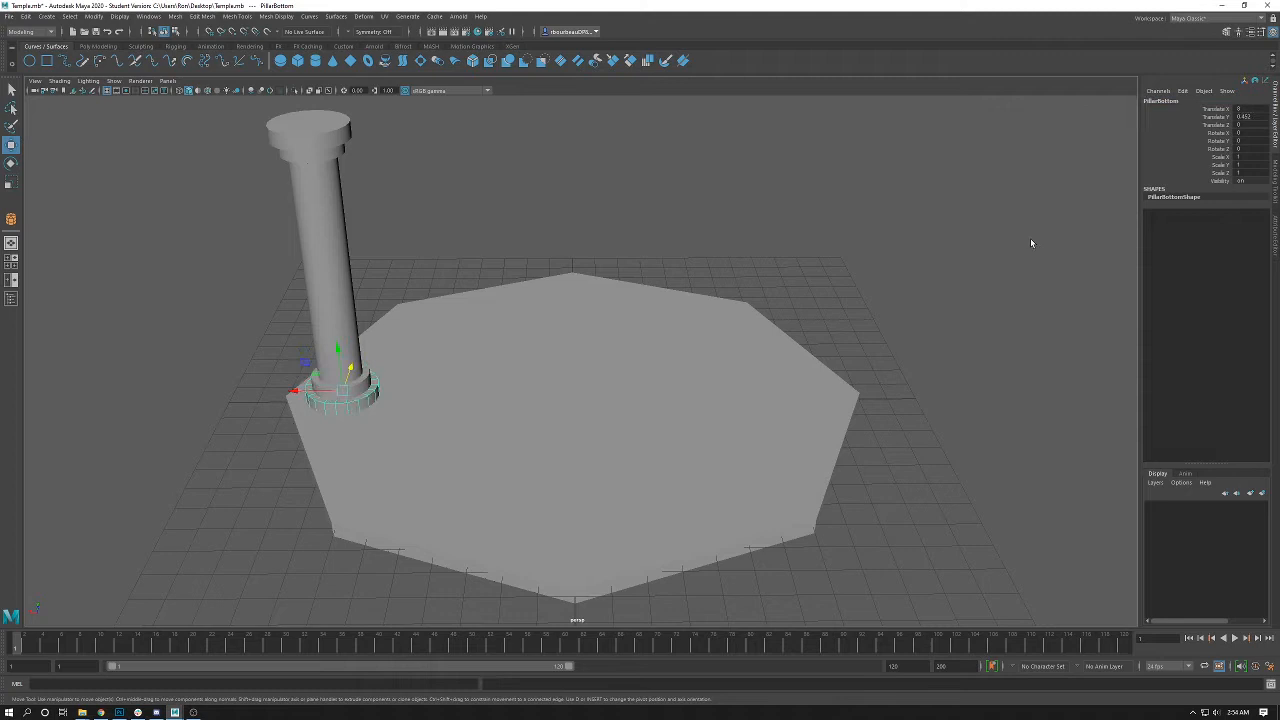
double_click(1184, 101)
- Rename the tall central shaft of the pillar as PillarMain
click(345, 240)
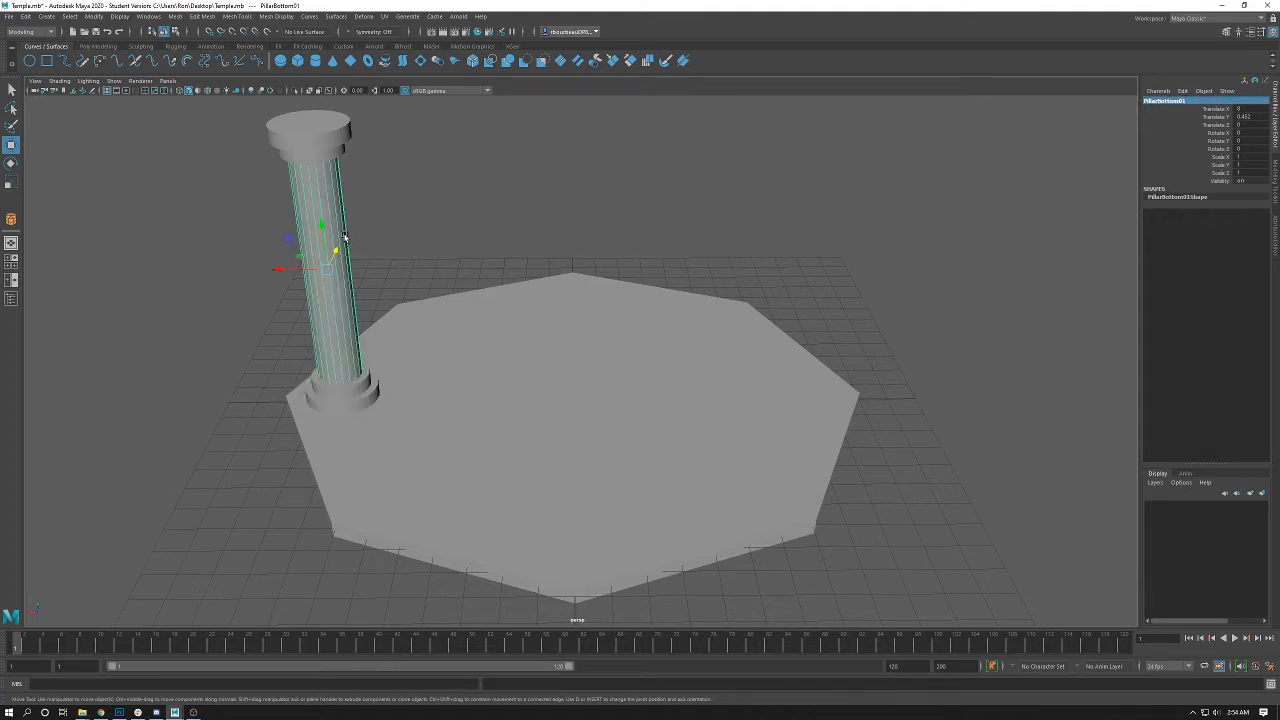
double_click(1158, 101)
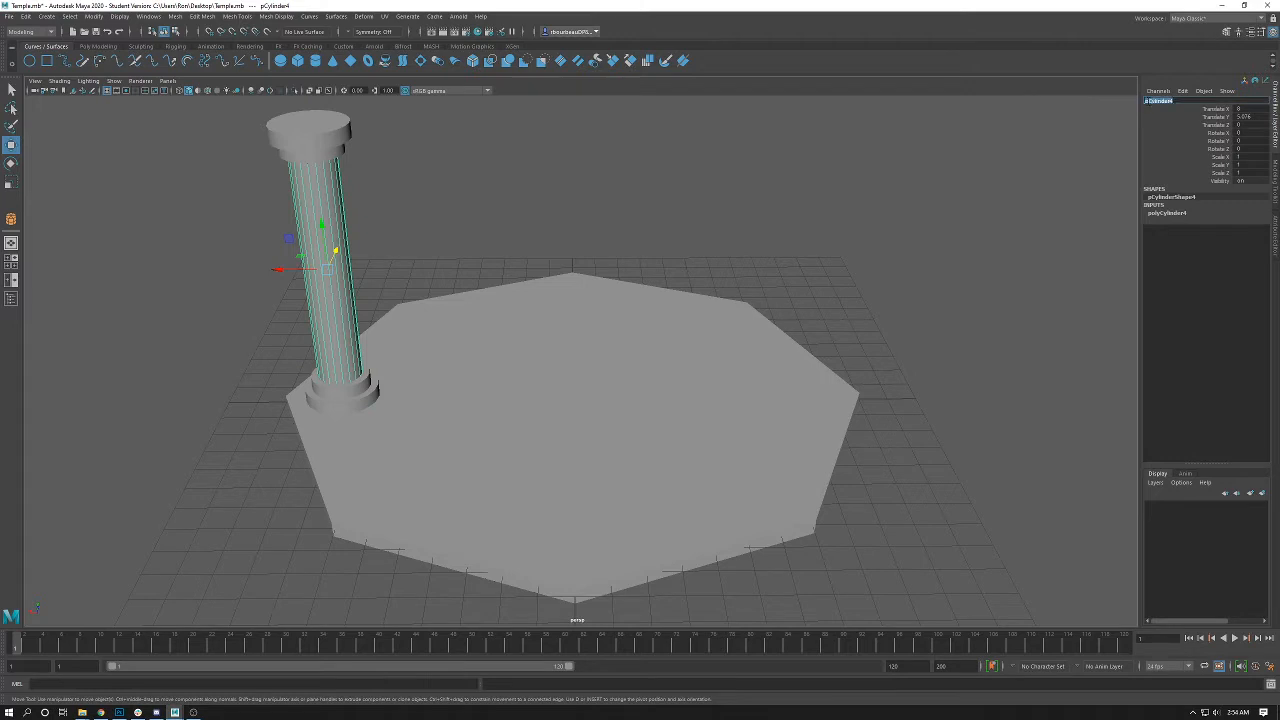
text(PillarMain)
key(Return)
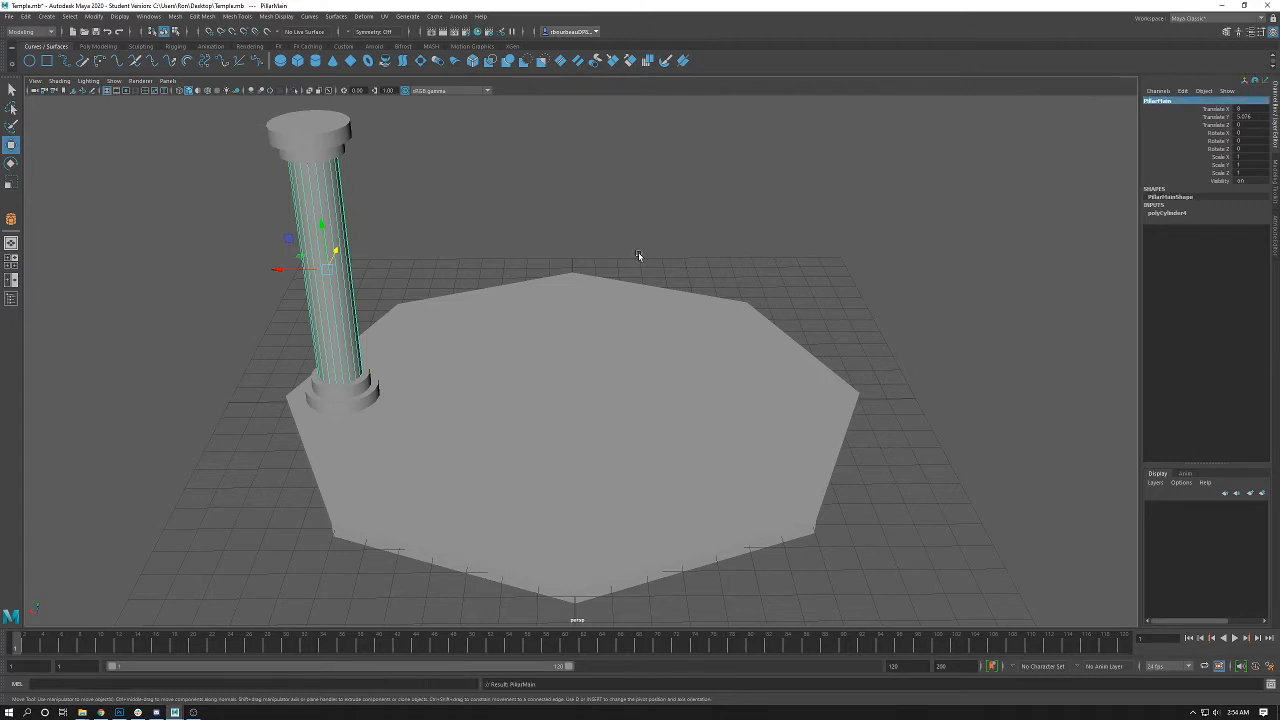
- Rename the smaller ring directly above the pillar shaft as PillarTop01
click(347, 148)
click(333, 158)
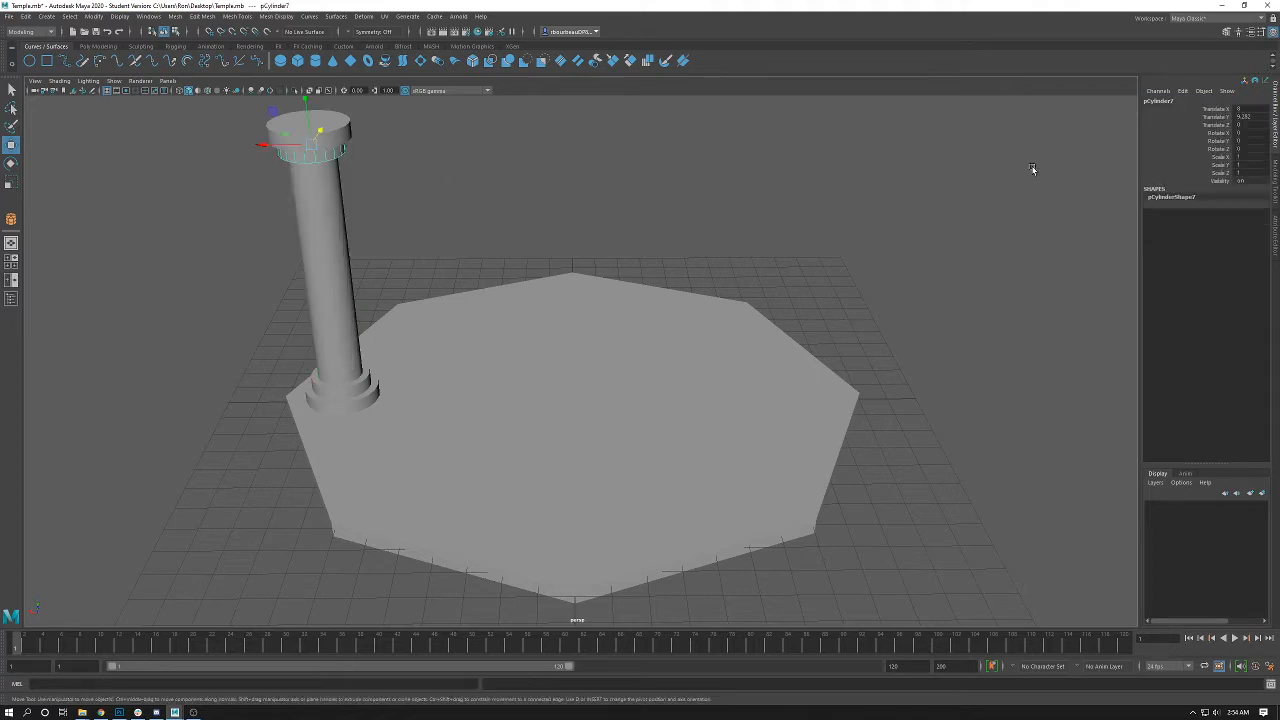
double_click(1158, 101)
text(PillarTop01)
key(Return)
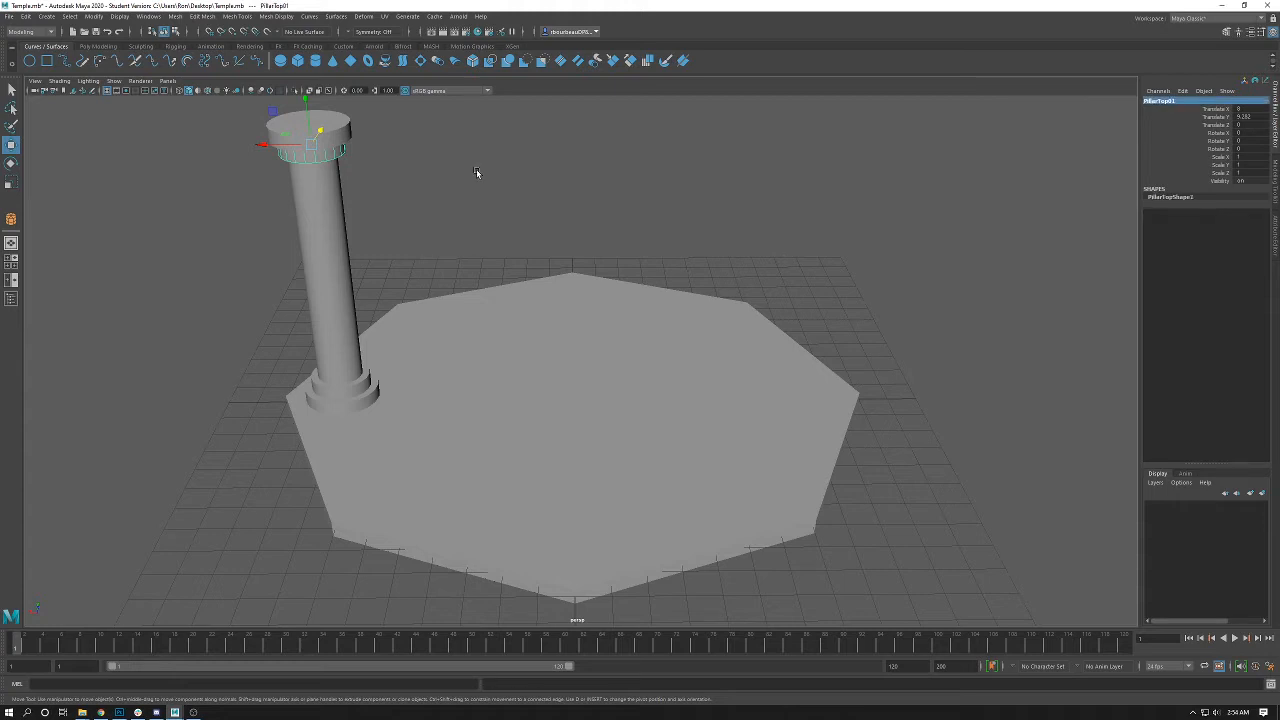
- Rename the wide uppermost cap of the pillar as PillarTop02
click(476, 169)
click(343, 127)
double_click(1156, 101)
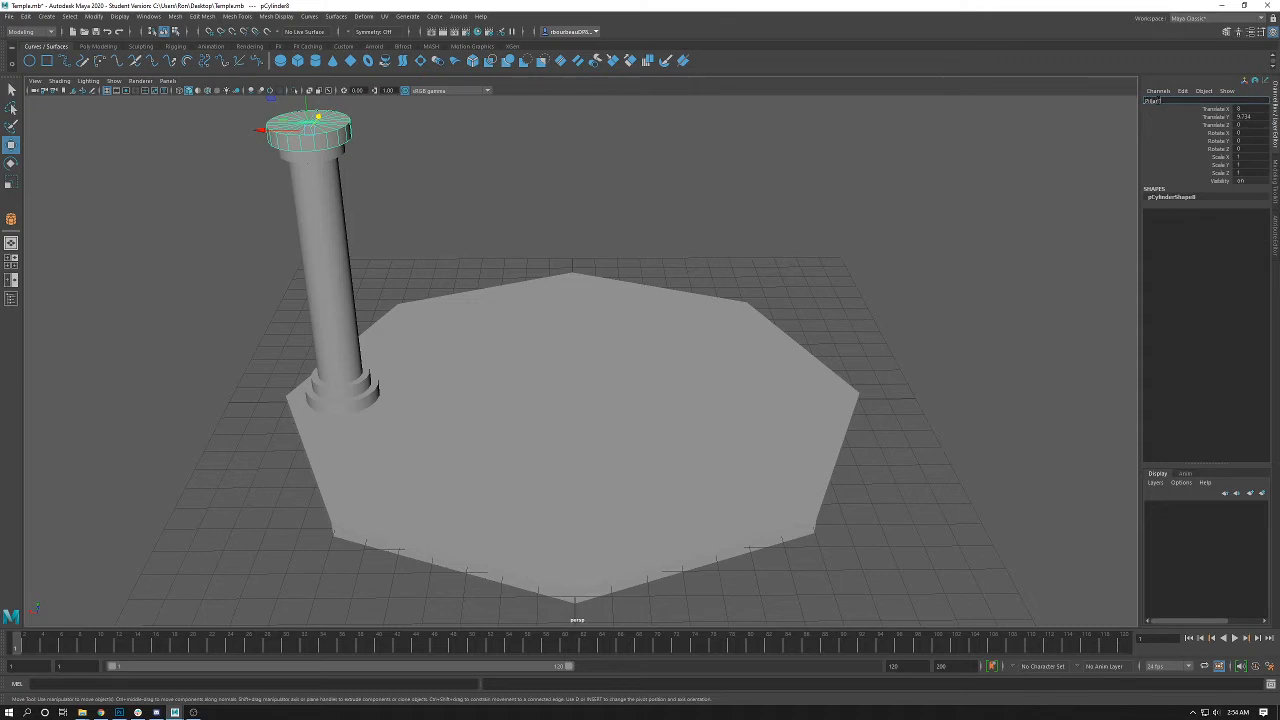
text(PillarTop02)
key(Return)
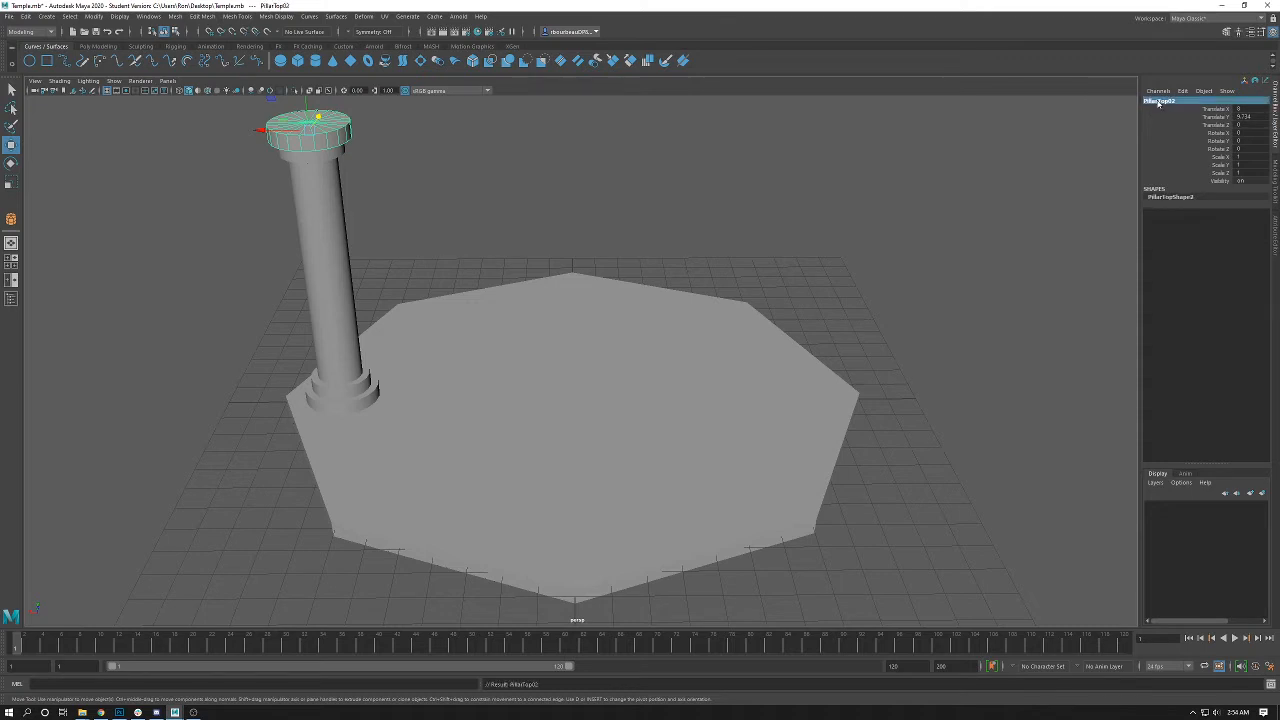
- Check how the renamed temple parts select, both one at a time and with a selection box around the whole pillar
click(675, 328)
click(342, 323)
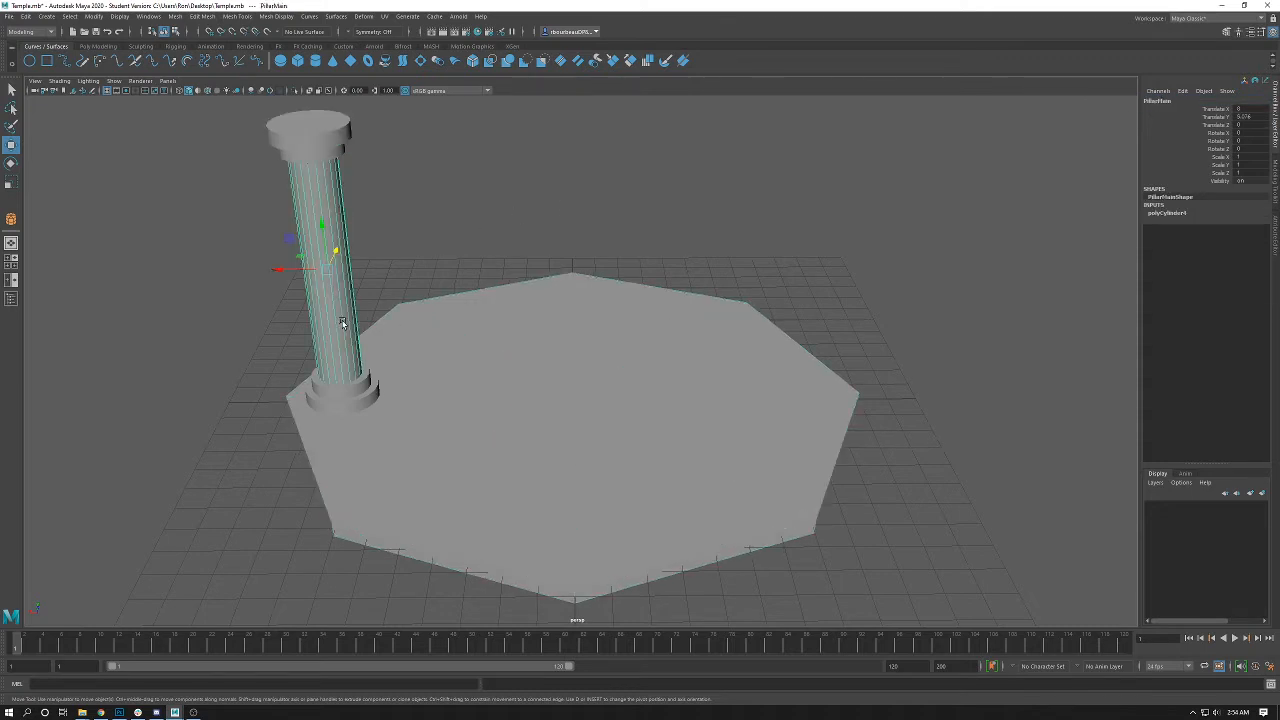
click(442, 248)
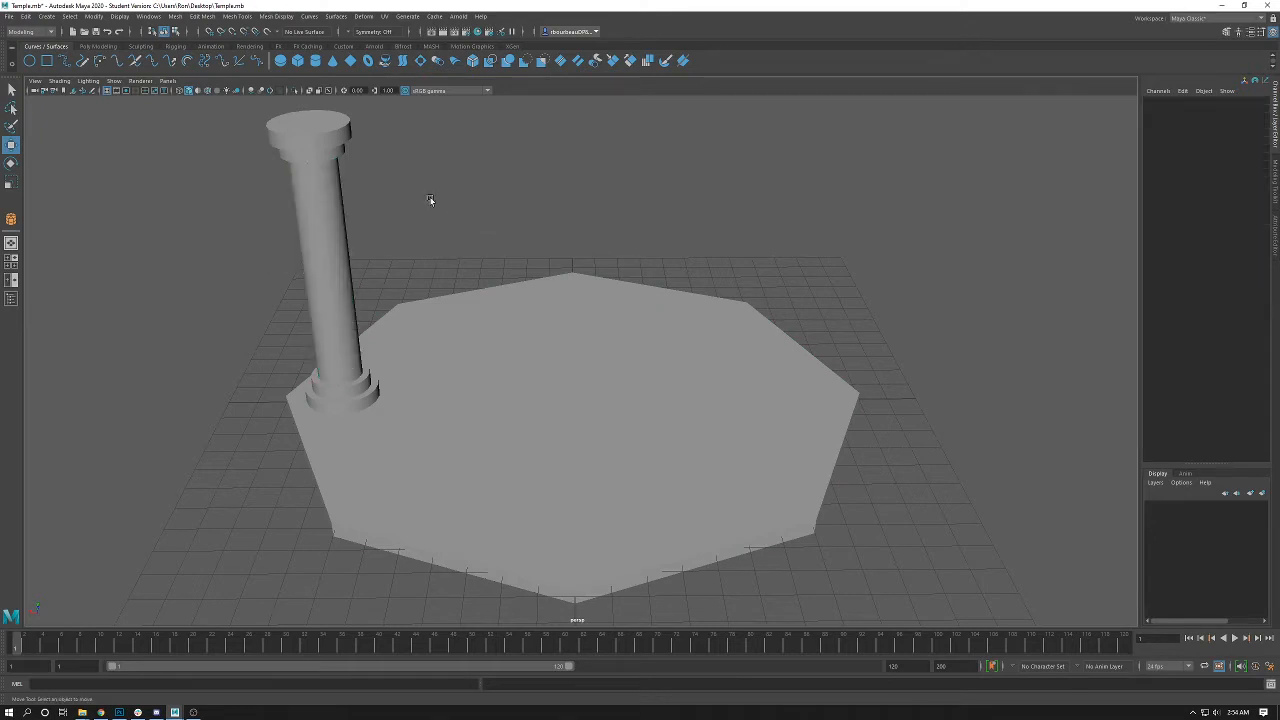
drag(237, 114, 395, 478)
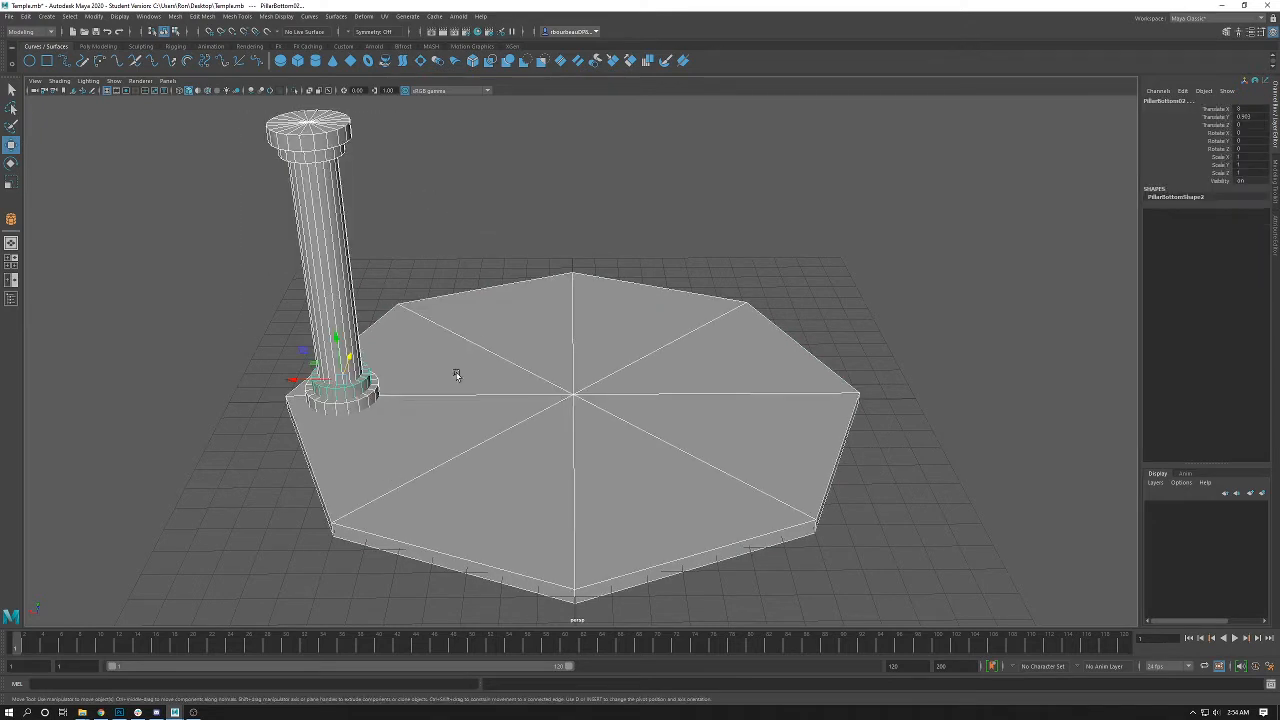
click(523, 203)
drag(213, 491, 443, 102)
click(153, 396)
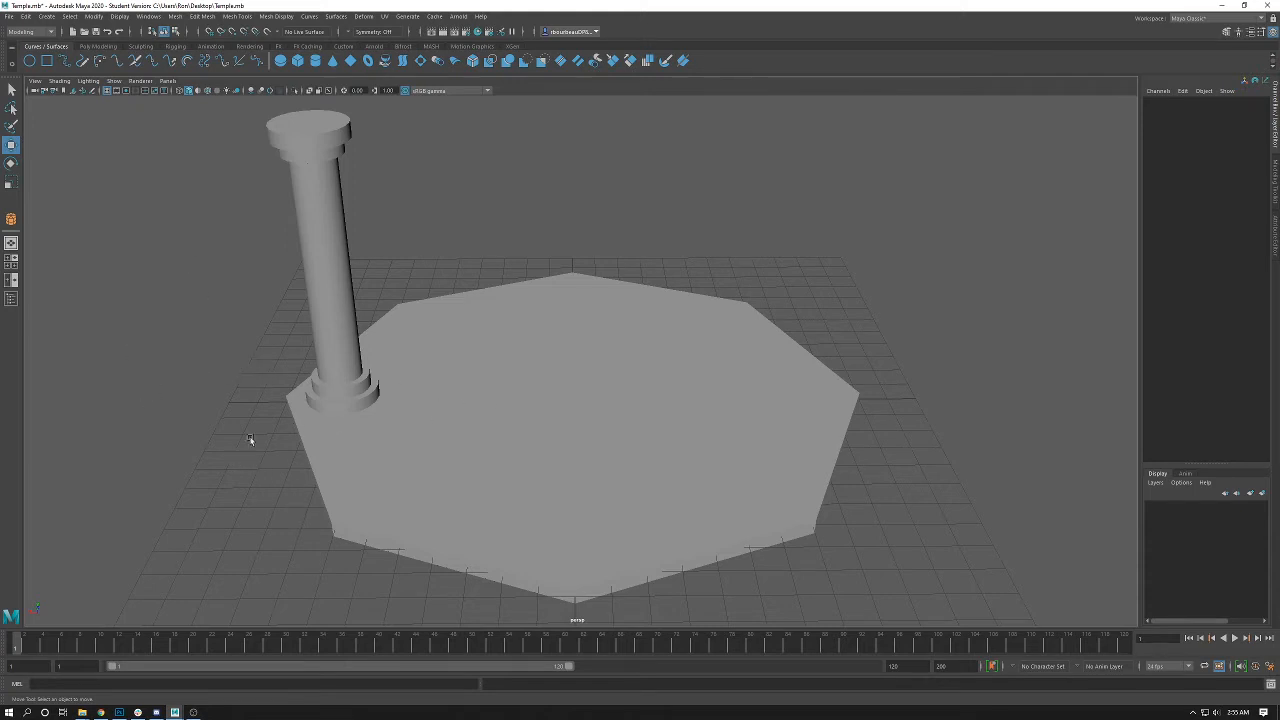
click(318, 124)
click(333, 178)
click(330, 153)
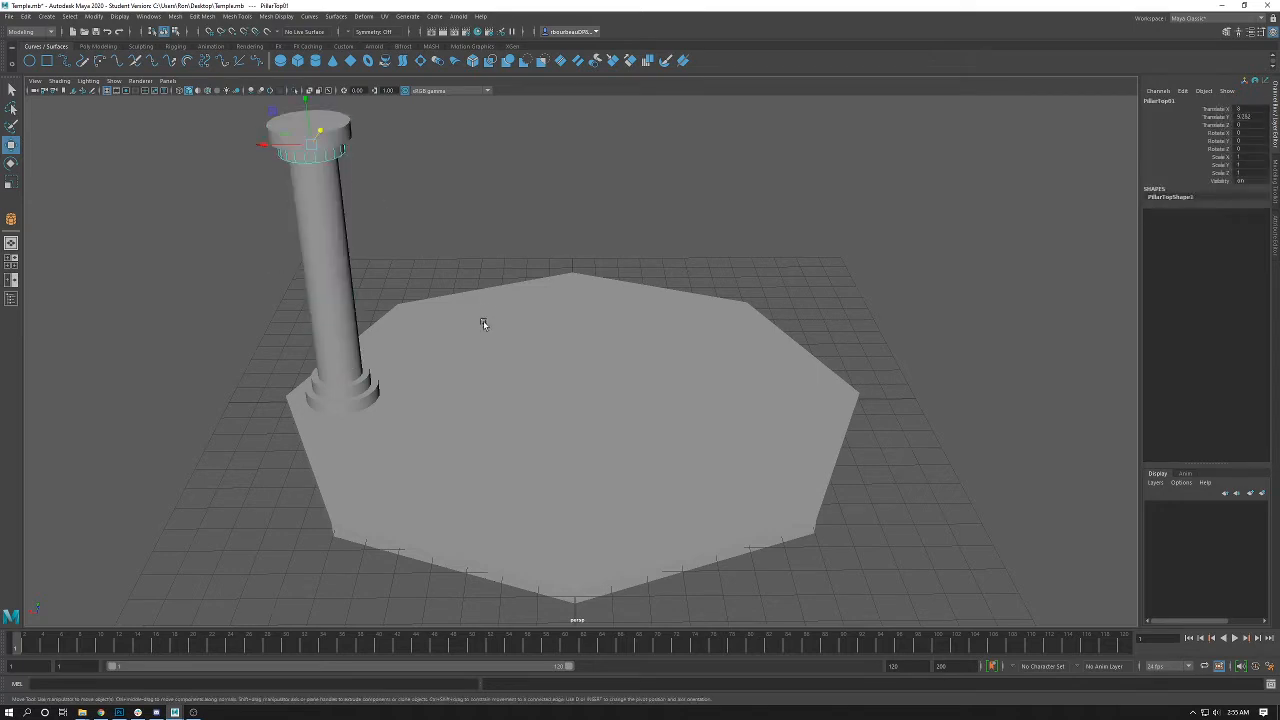
click(483, 320)
click(329, 198)
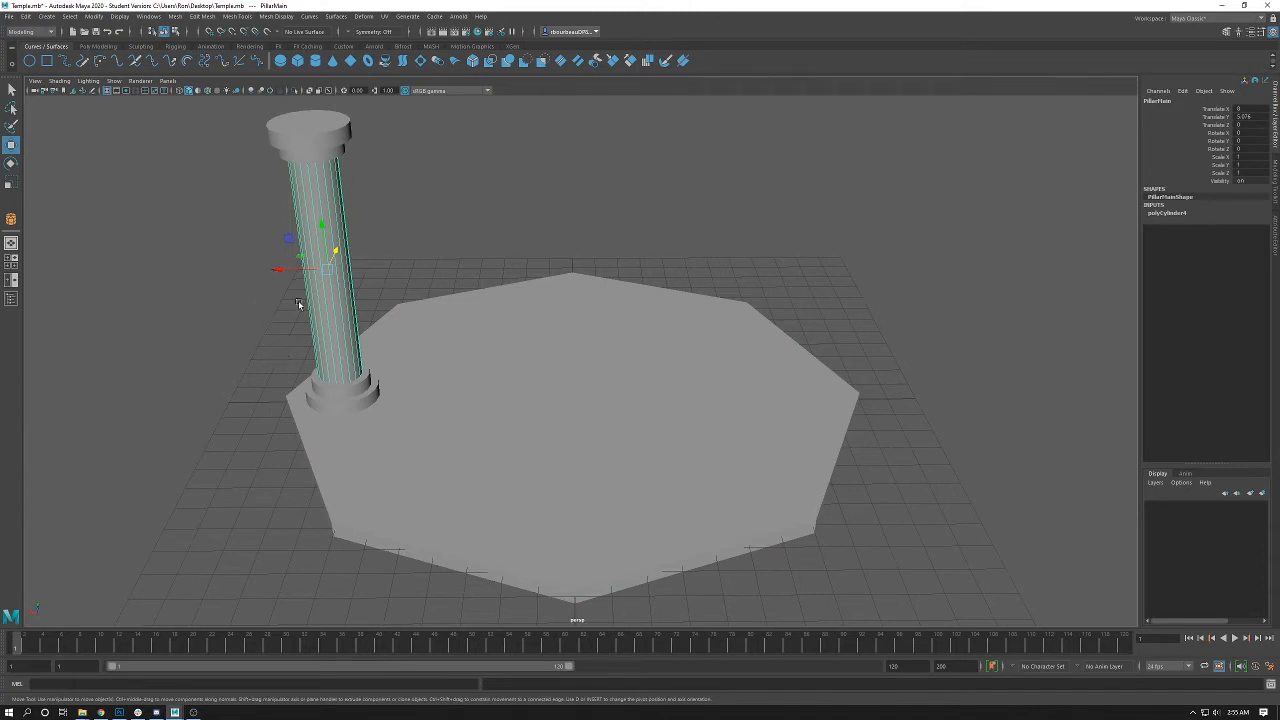
- Open the Outliner and select the listed cameras and temple parts one by one to see which object each entry represents
click(10, 300)
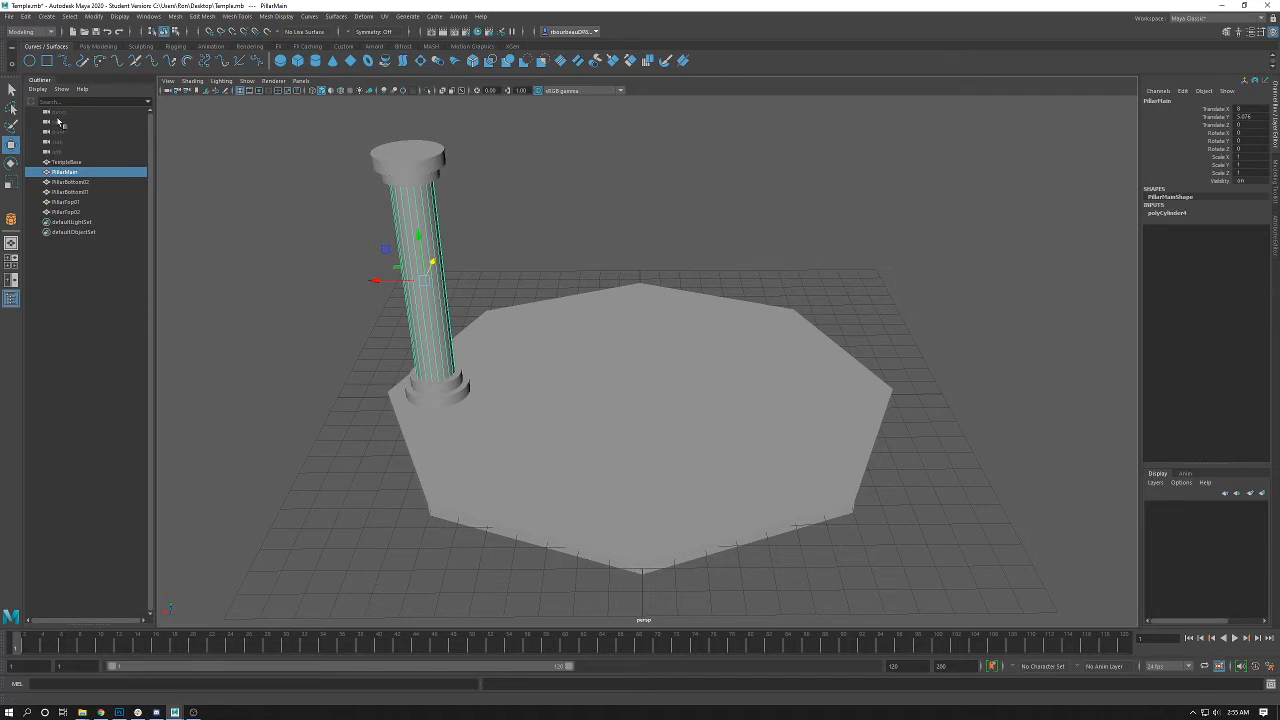
click(58, 121)
click(58, 132)
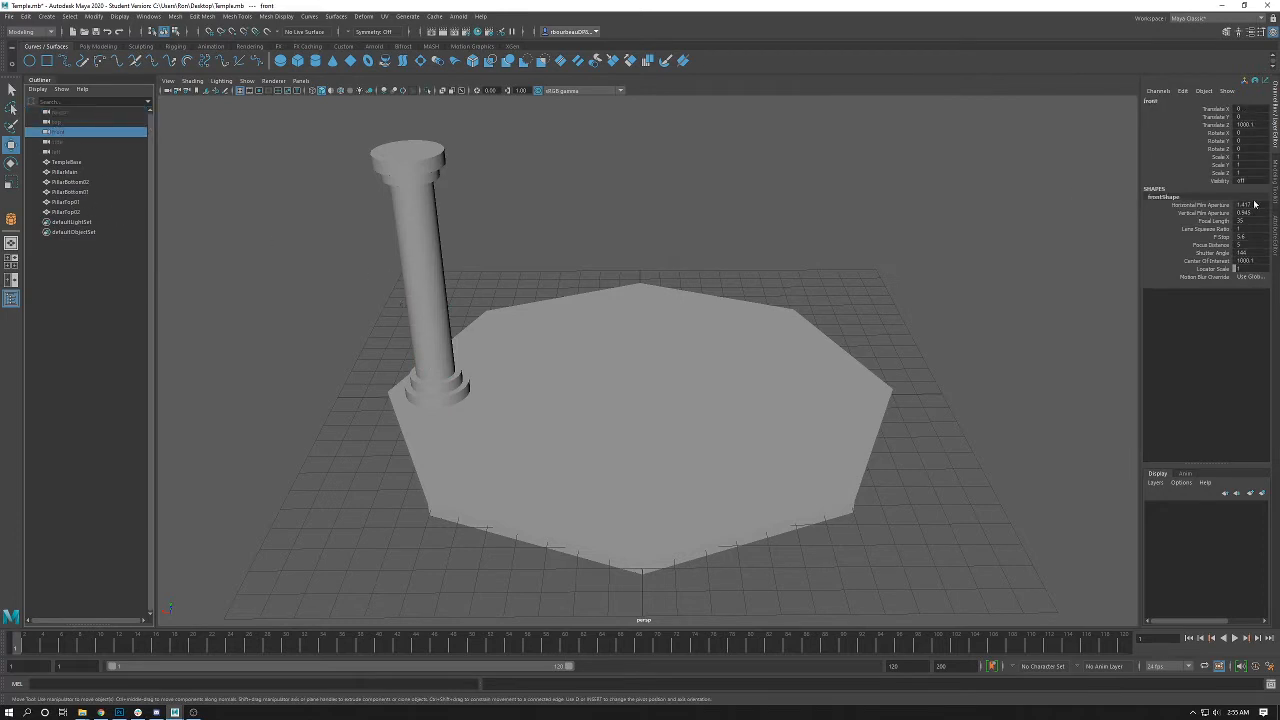
click(61, 162)
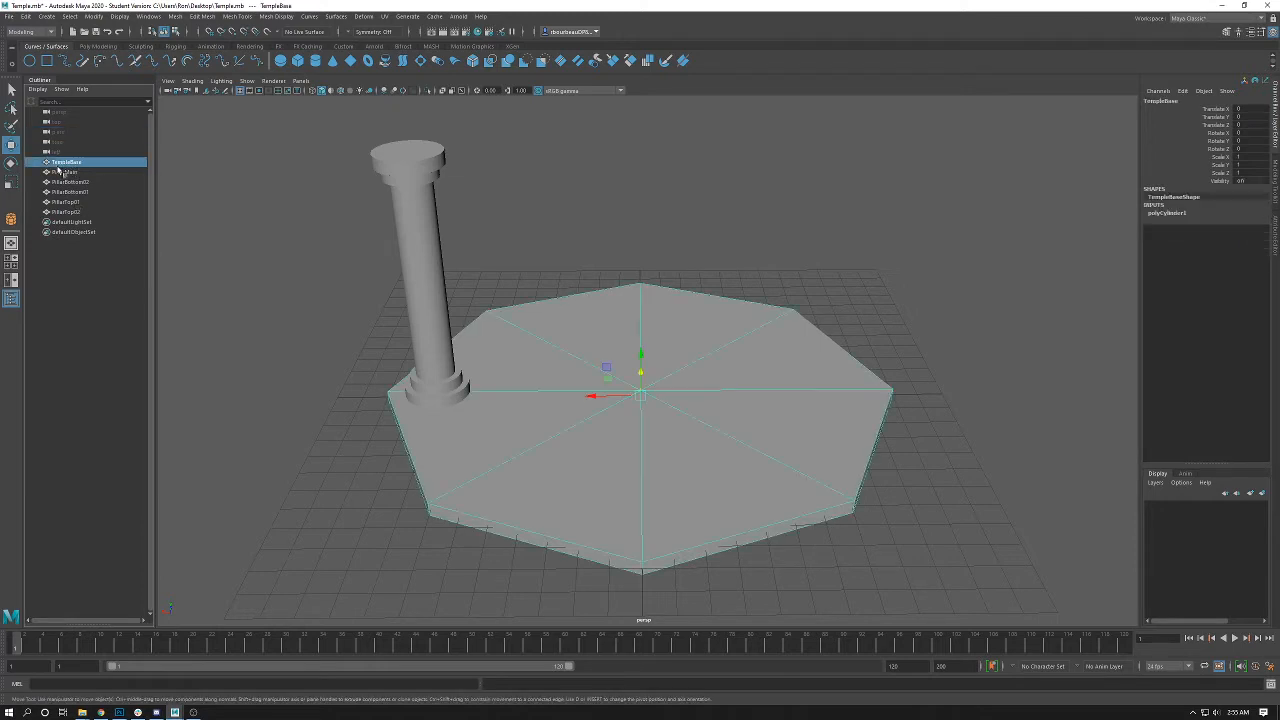
click(61, 172)
click(60, 182)
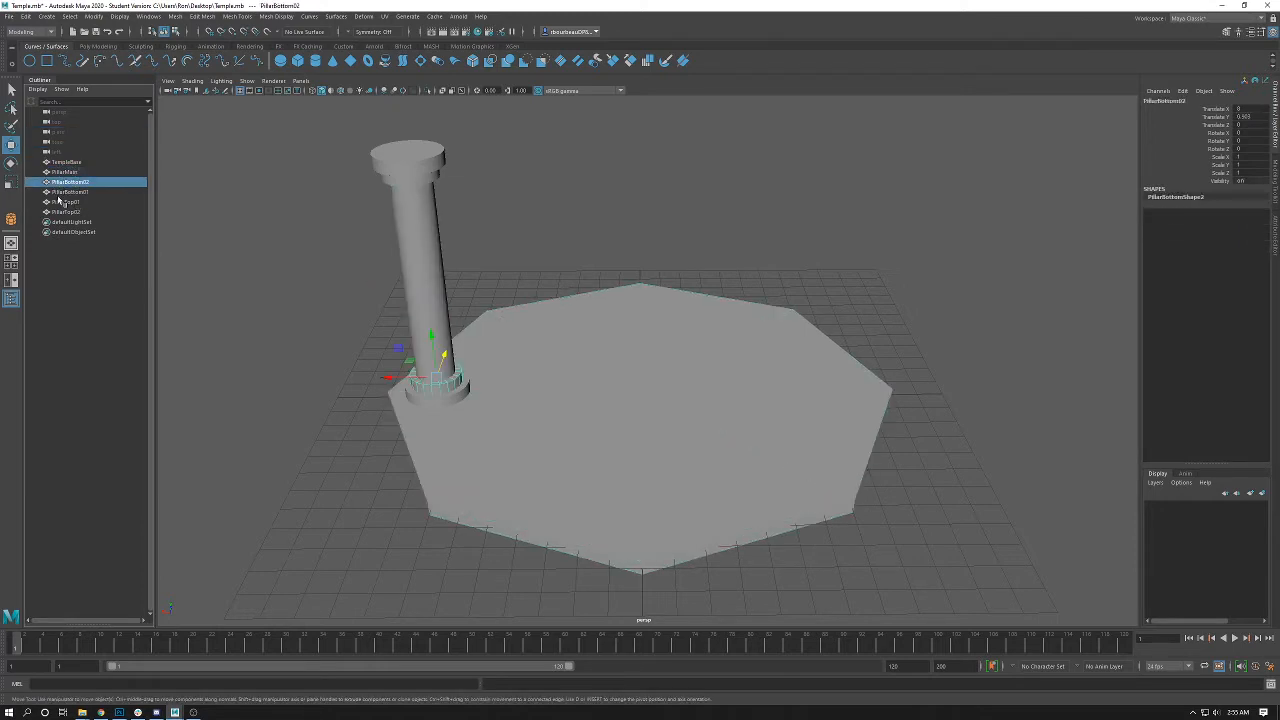
click(62, 192)
click(61, 202)
click(63, 212)
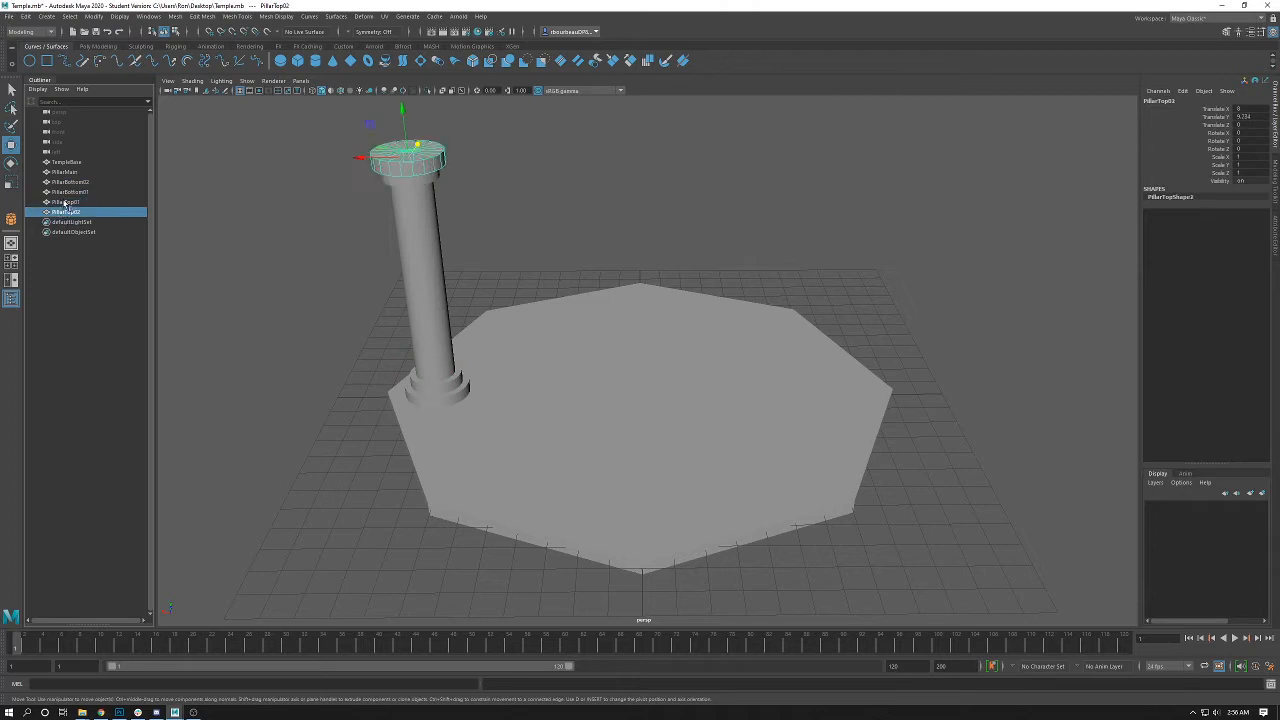
click(62, 202)
click(65, 182)
click(64, 172)
click(64, 162)
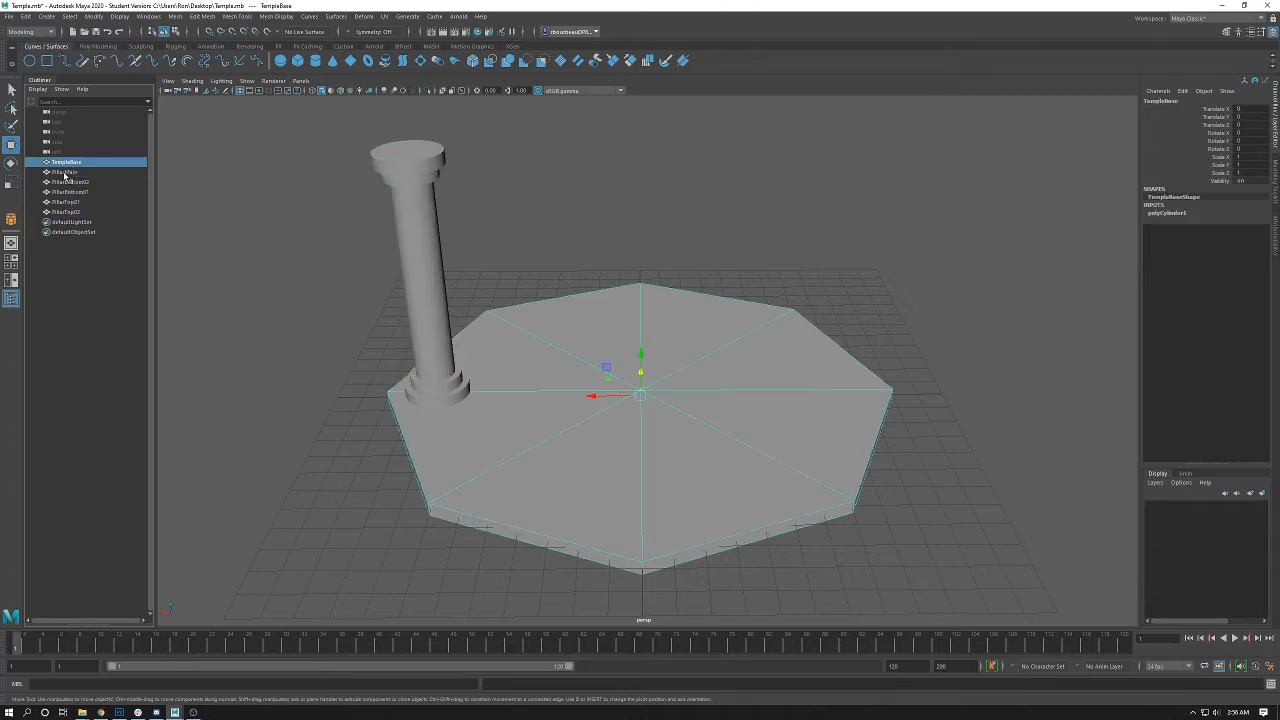
click(64, 172)
click(65, 182)
click(66, 202)
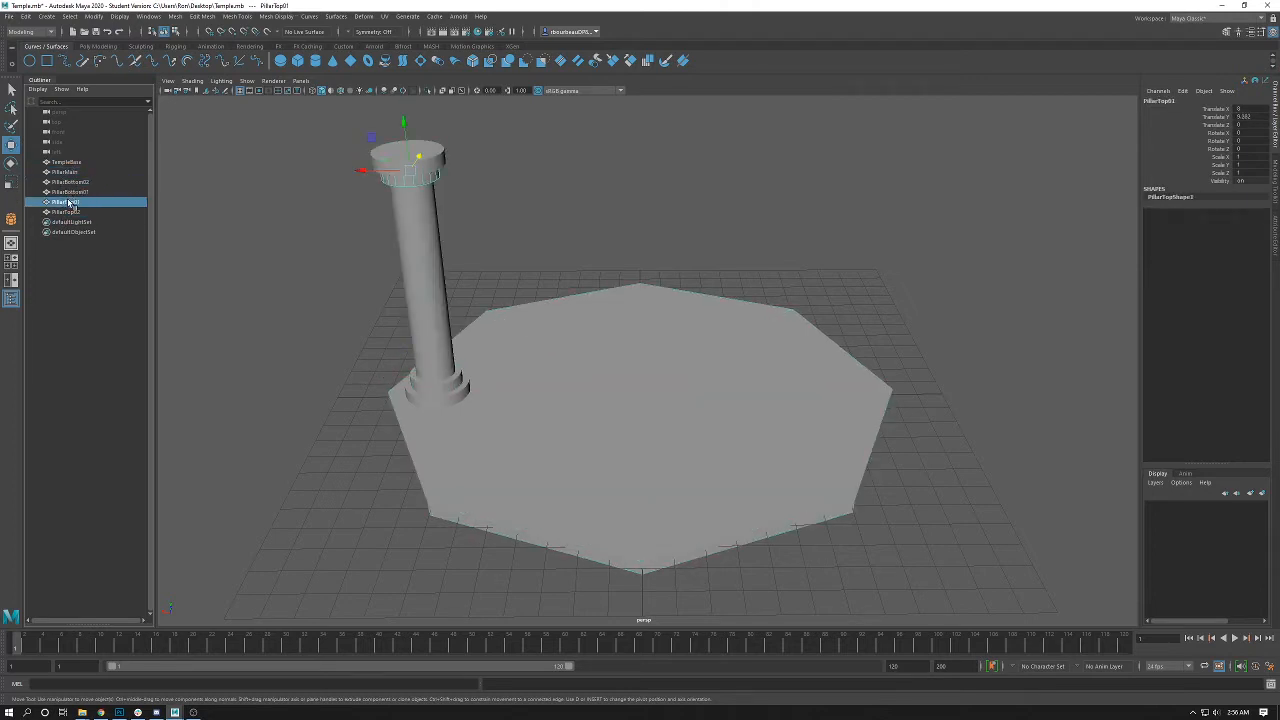
click(75, 213)
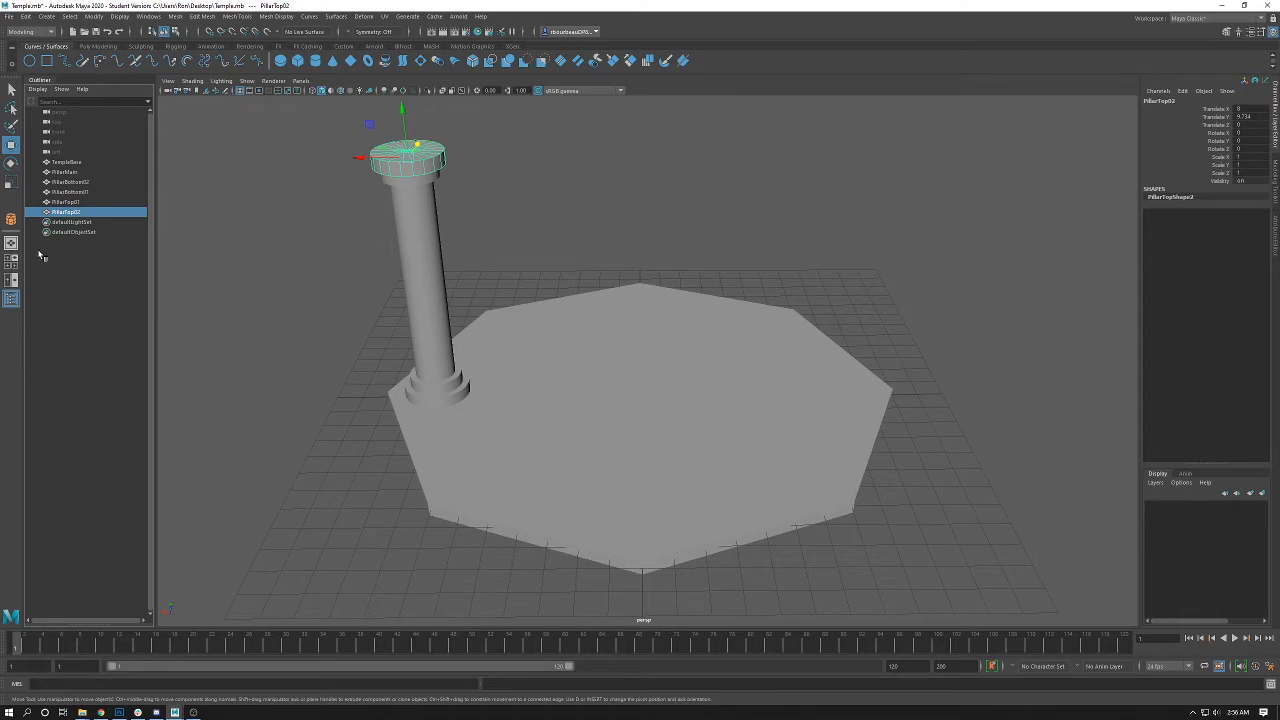
- Clear the selection and recheck the TempleBase and pillar entries in the Outliner against their shapes in the scene
click(73, 259)
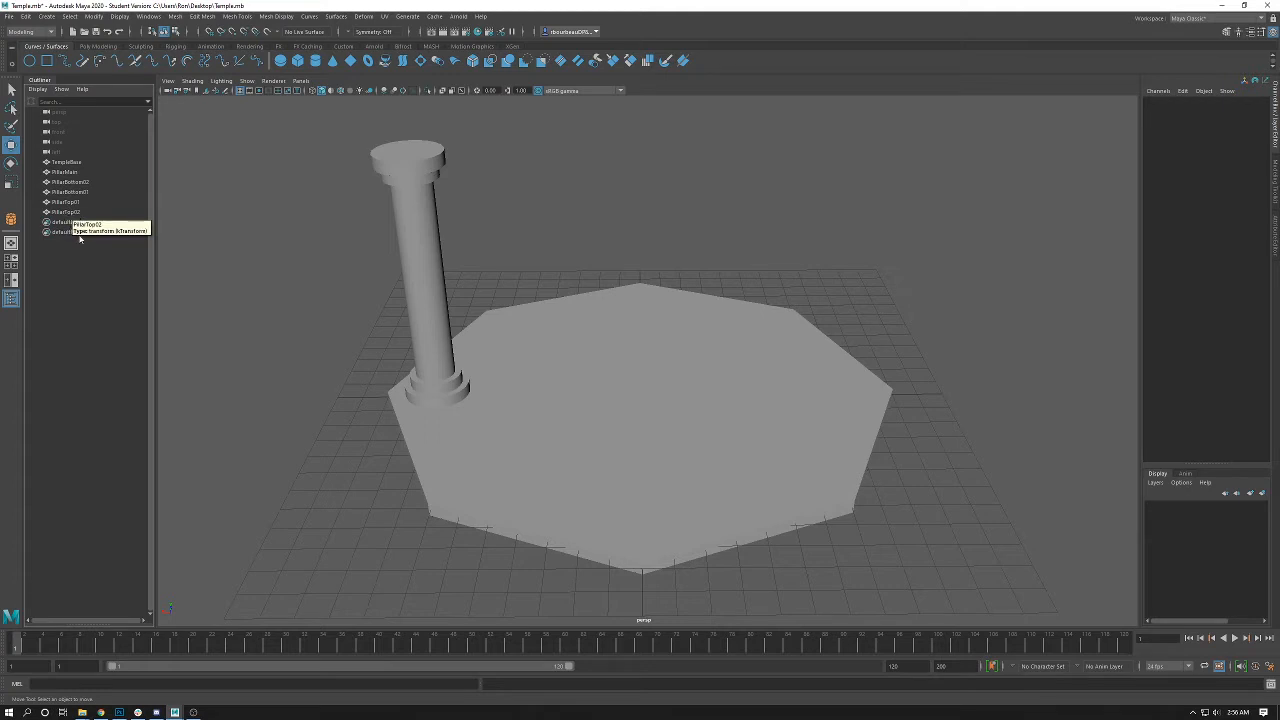
click(66, 202)
click(68, 191)
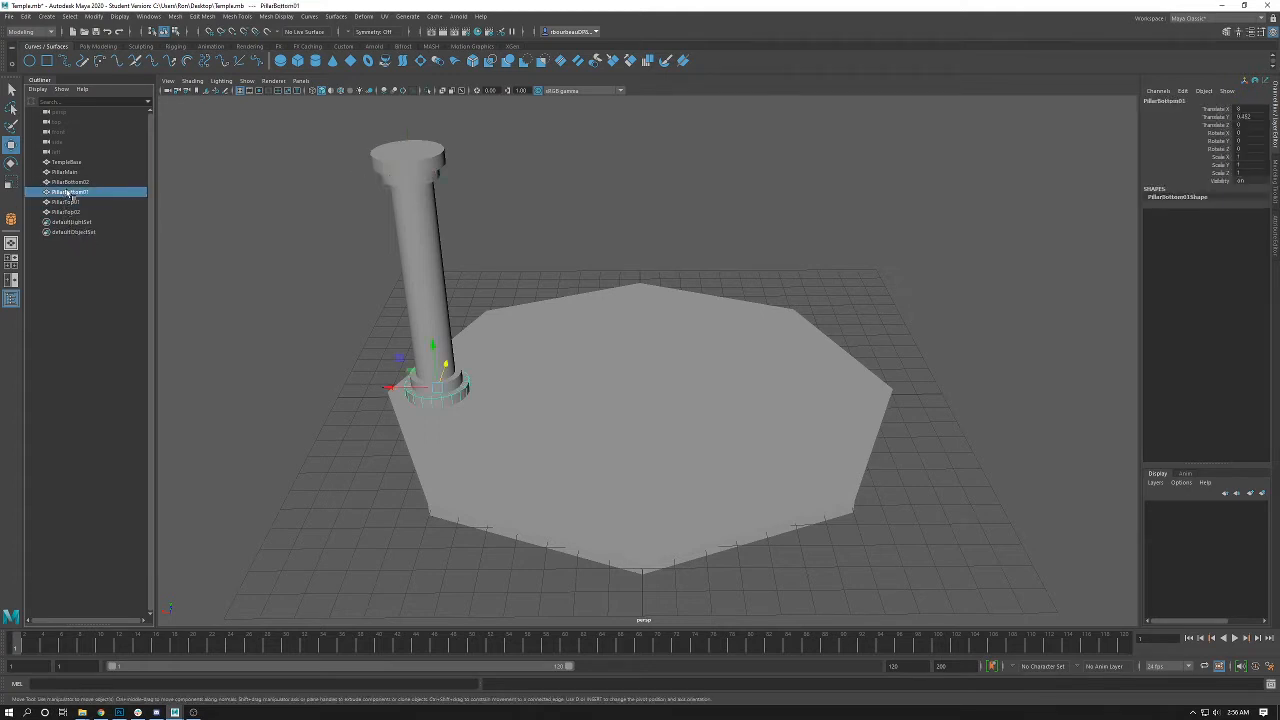
click(68, 172)
click(66, 162)
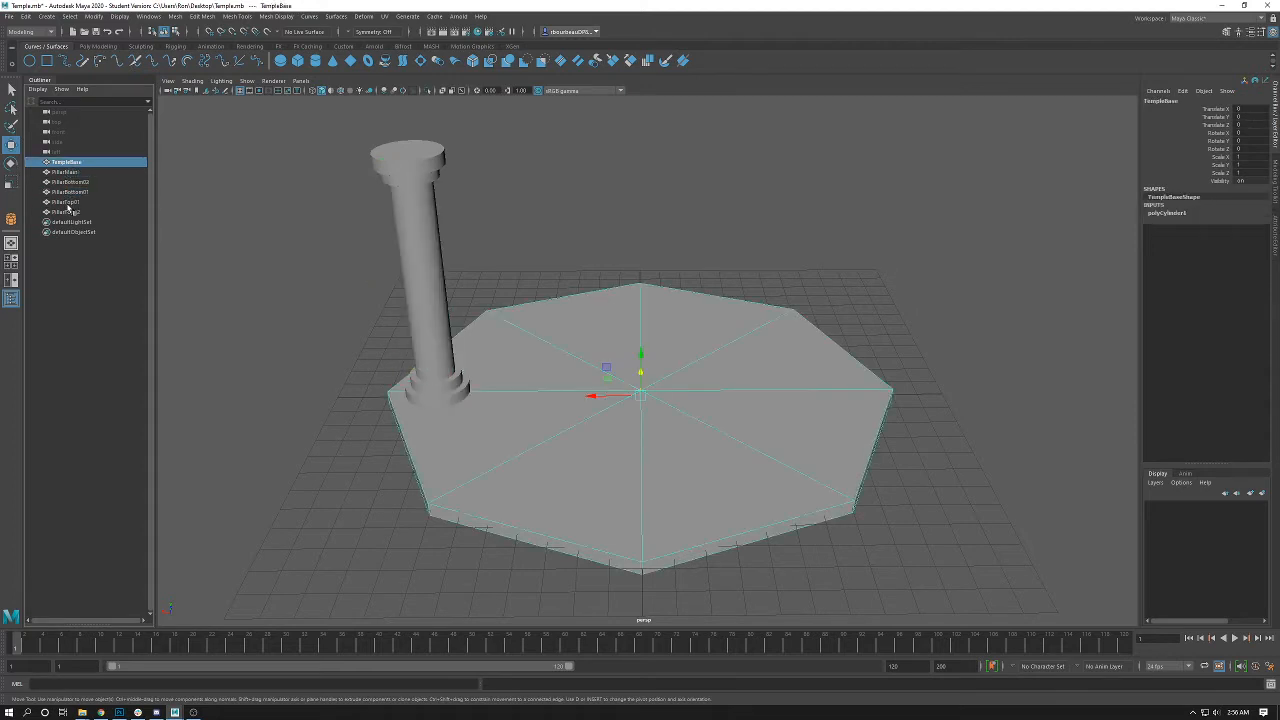
click(68, 203)
click(66, 212)
click(70, 192)
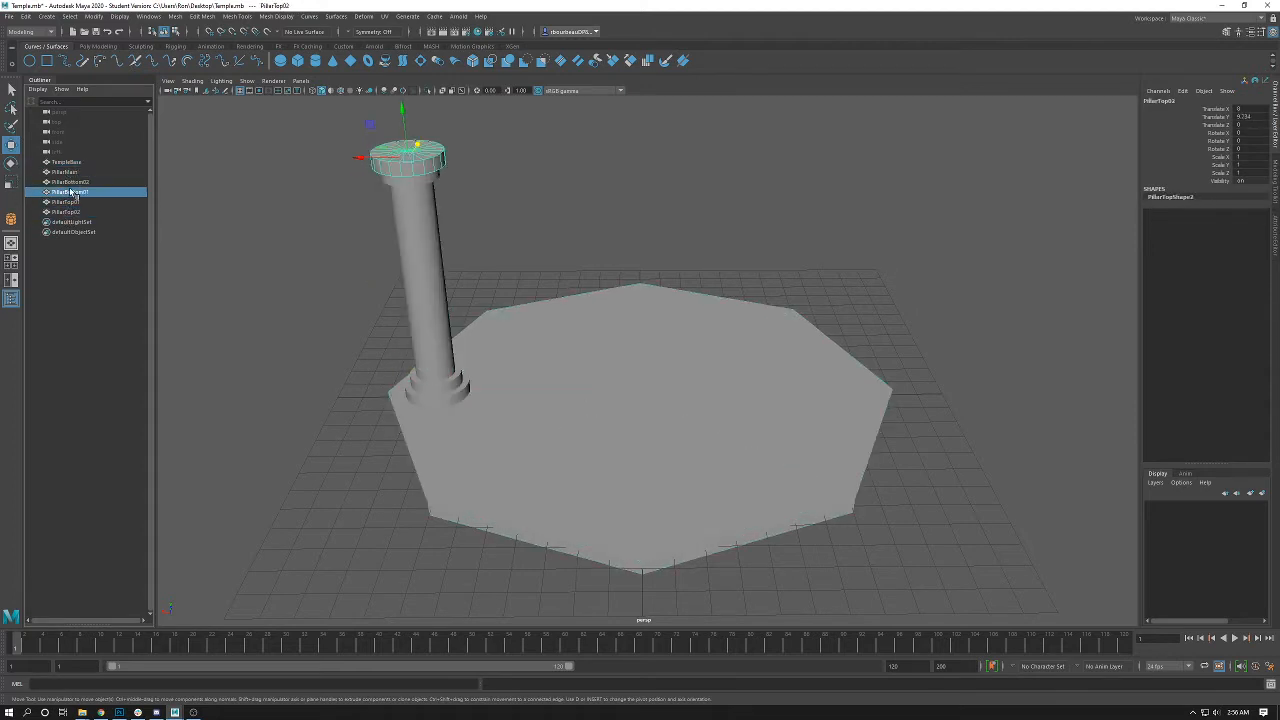
click(70, 182)
click(70, 172)
click(66, 162)
click(66, 212)
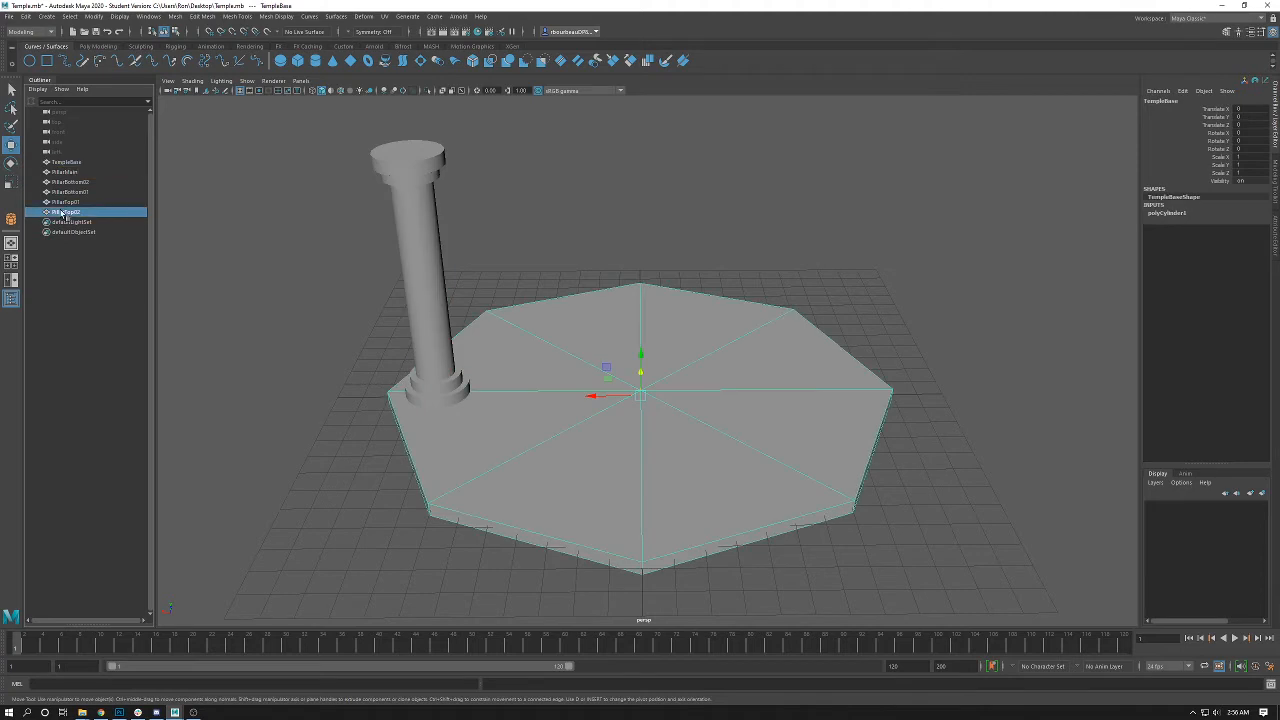
click(68, 191)
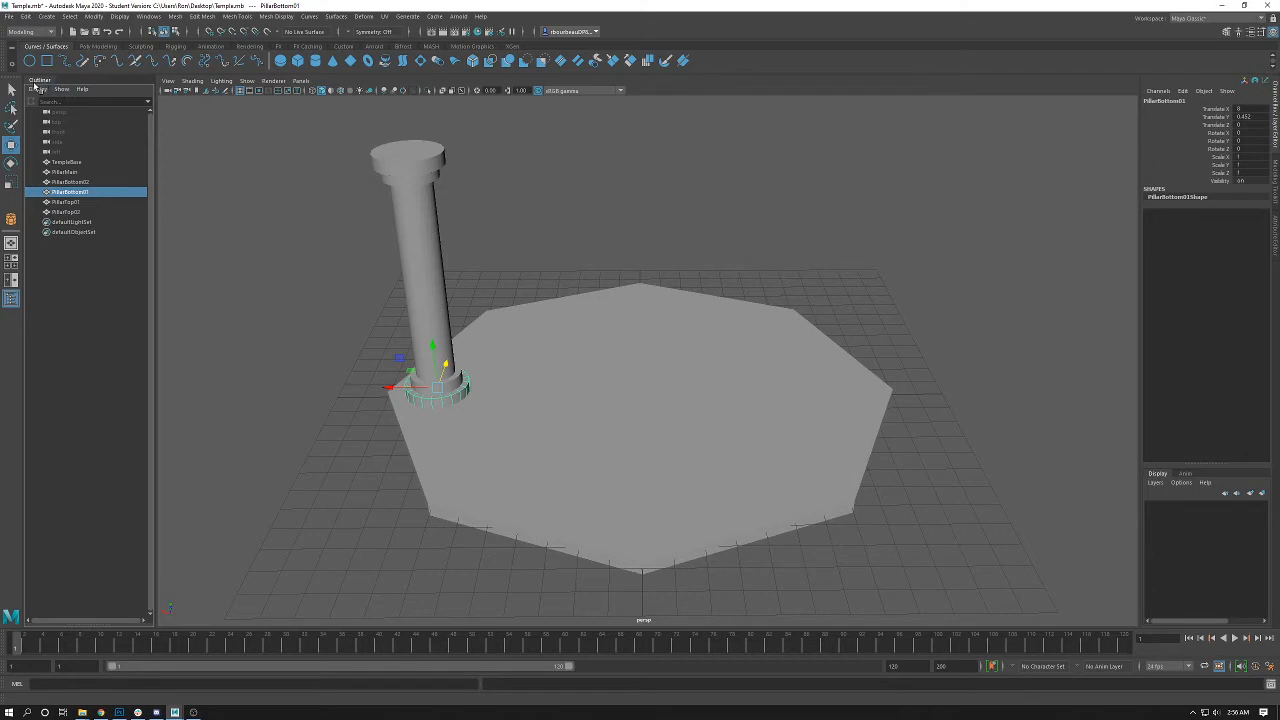
- Undock the Outliner into a floating window, toggle its visibility, and dock it back beside the viewport
drag(38, 84, 645, 186)
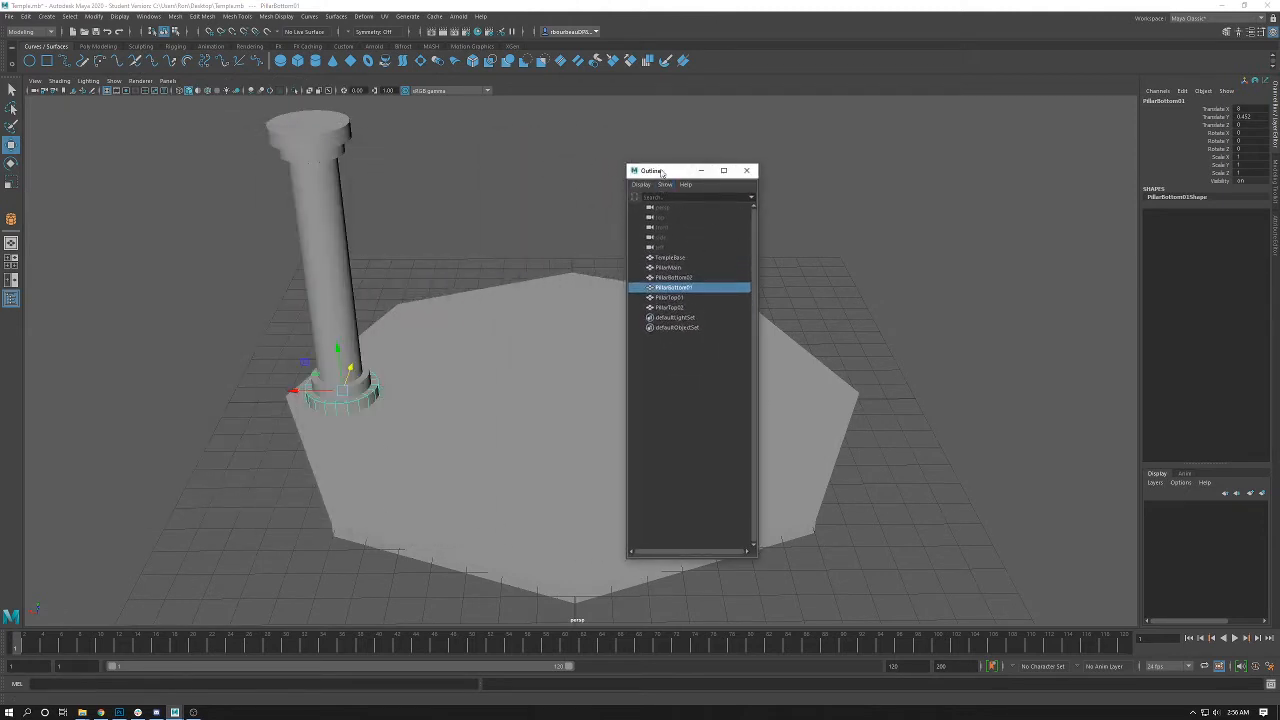
click(11, 300)
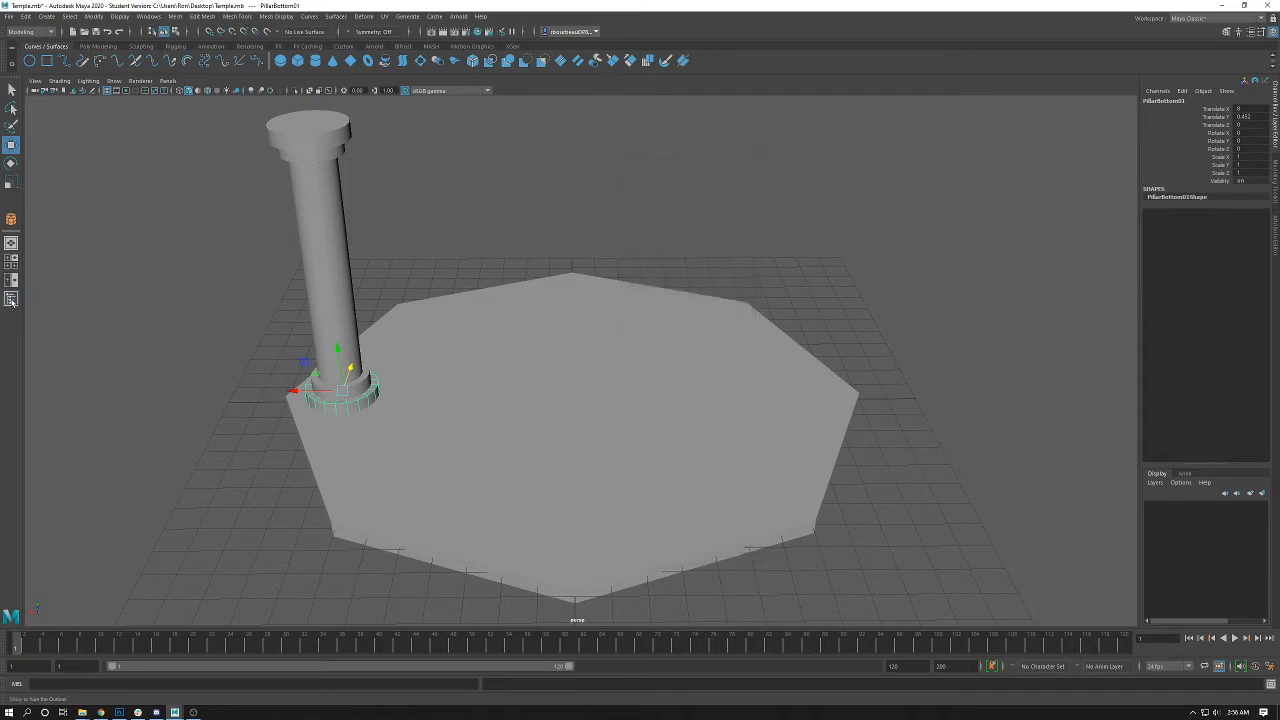
click(11, 300)
click(11, 300)
click(11, 300)
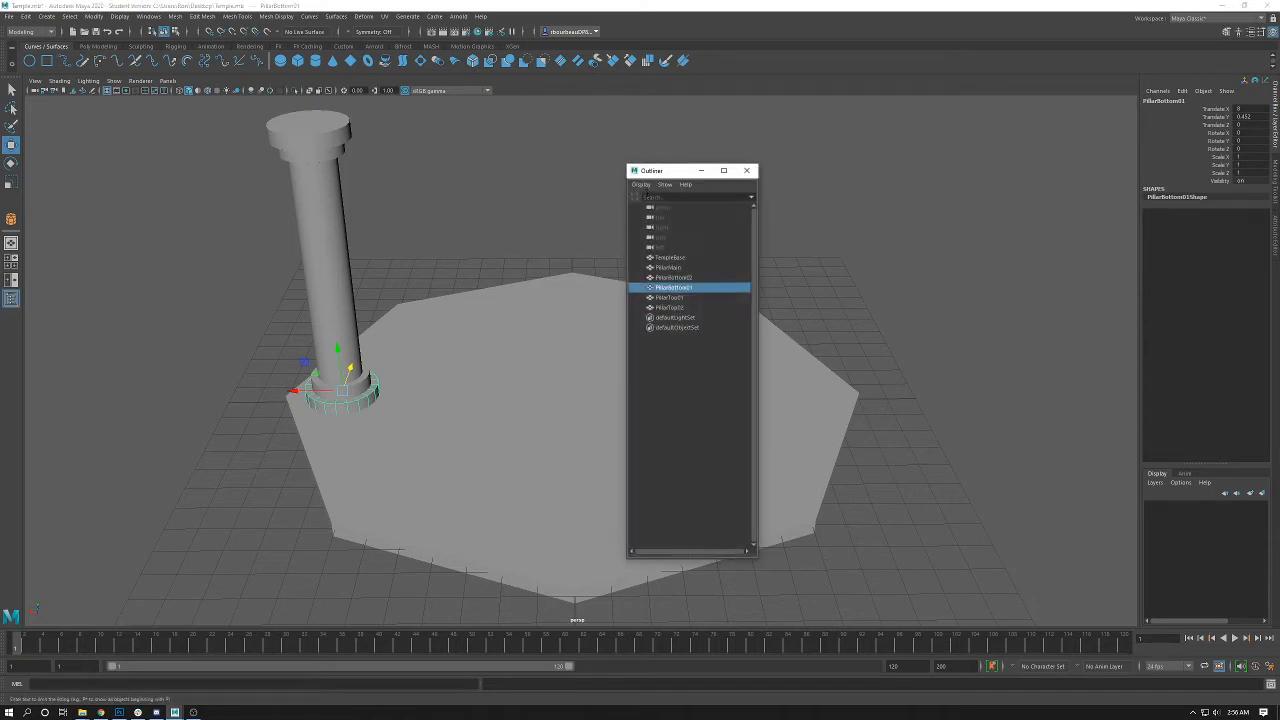
drag(670, 178, 23, 258)
click(84, 178)
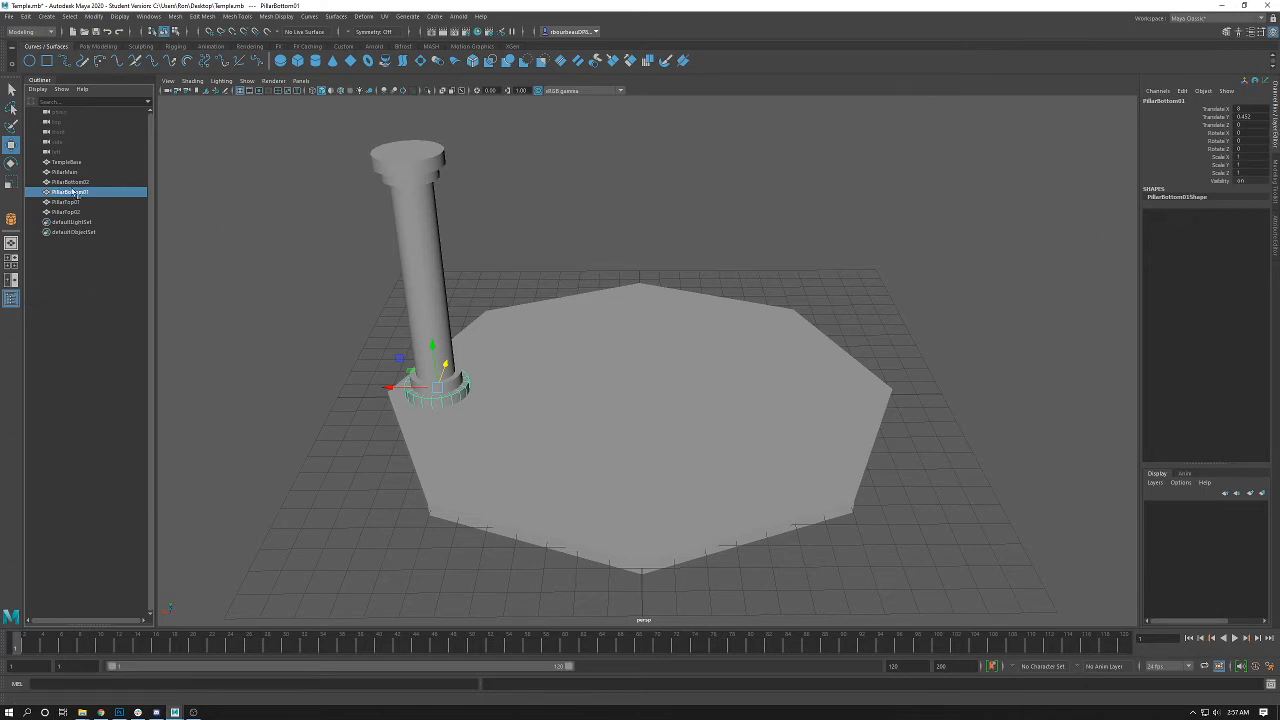
- Select all five pillar pieces in the scene, from the lowest ring up to the cap, leaving the platform out
click(491, 220)
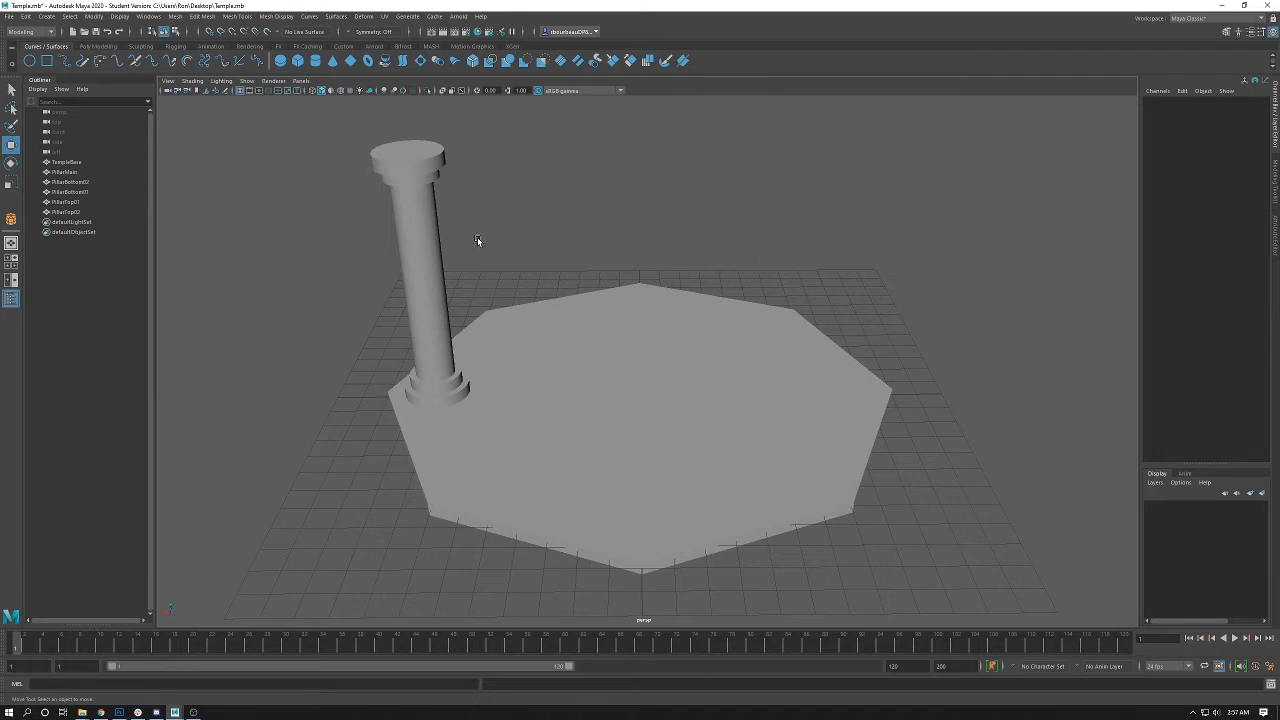
click(419, 395)
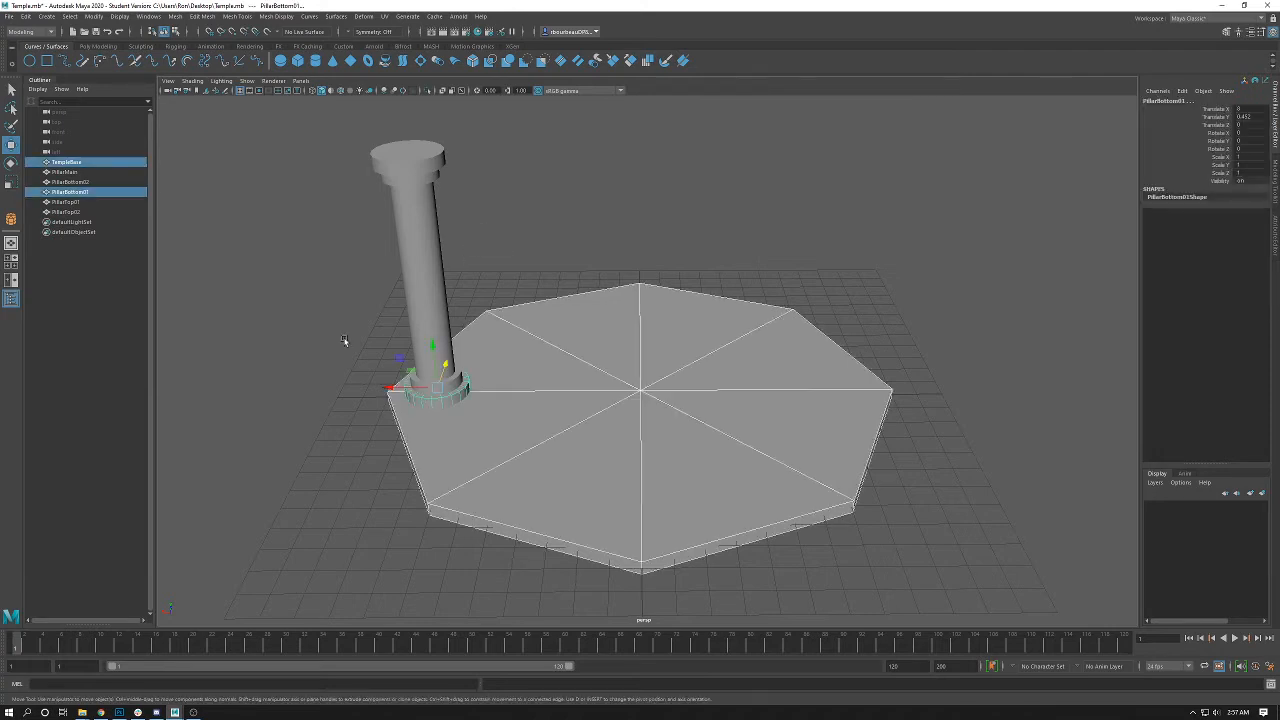
click(344, 340)
click(441, 400)
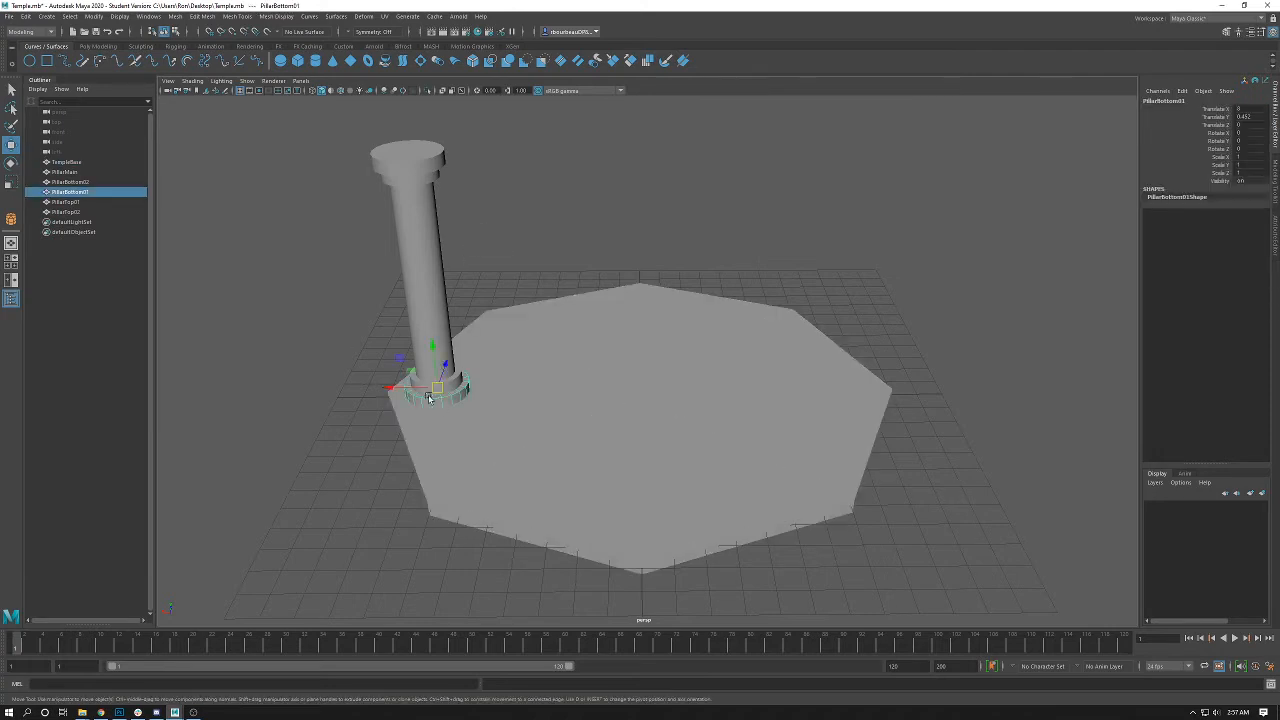
key(q)
shift+click(429, 392)
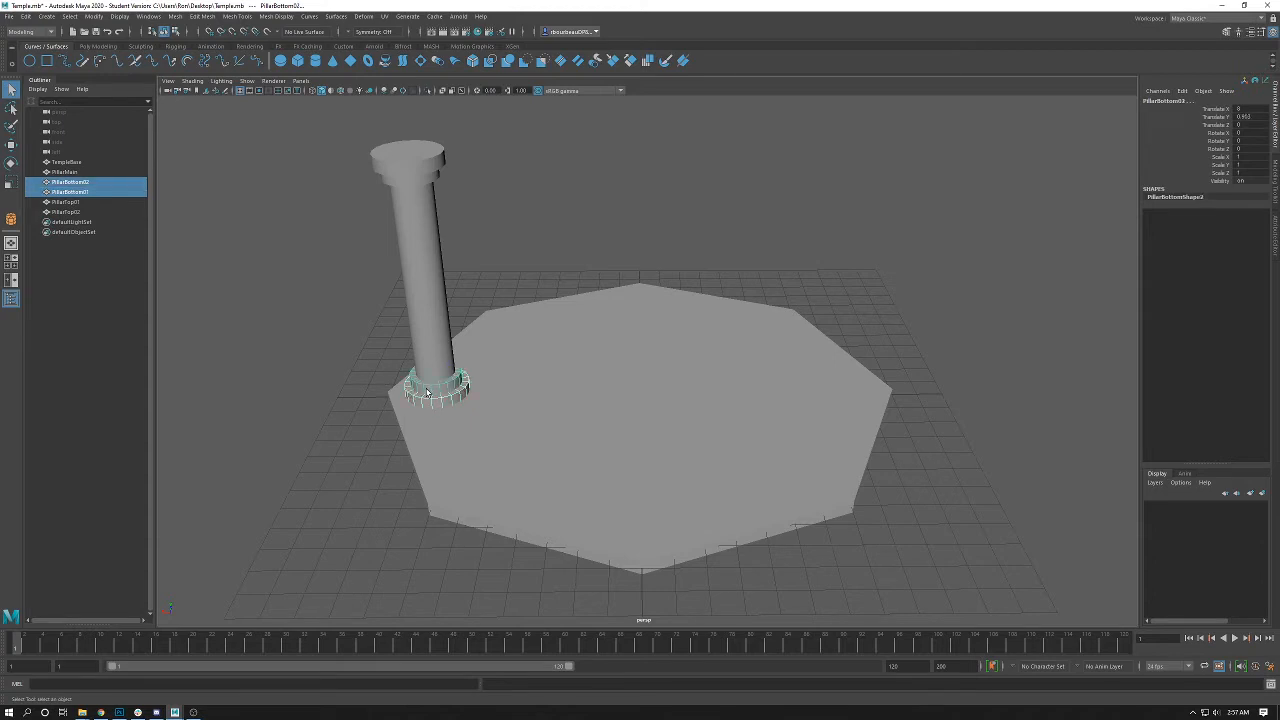
shift+click(425, 311)
shift+click(415, 187)
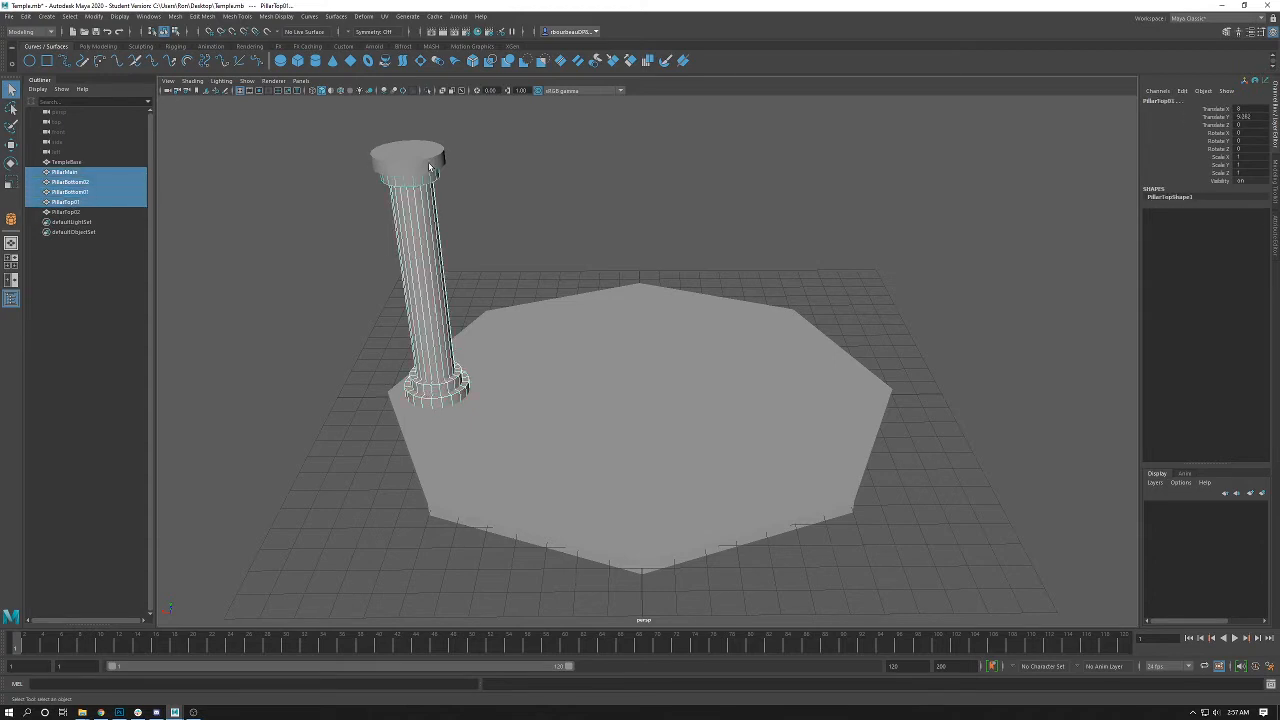
shift+click(430, 167)
- Try duplicating the loose pillar pieces and moving the copy along X to the platform's opposite side, and delete that copy
key(ctrl+d)
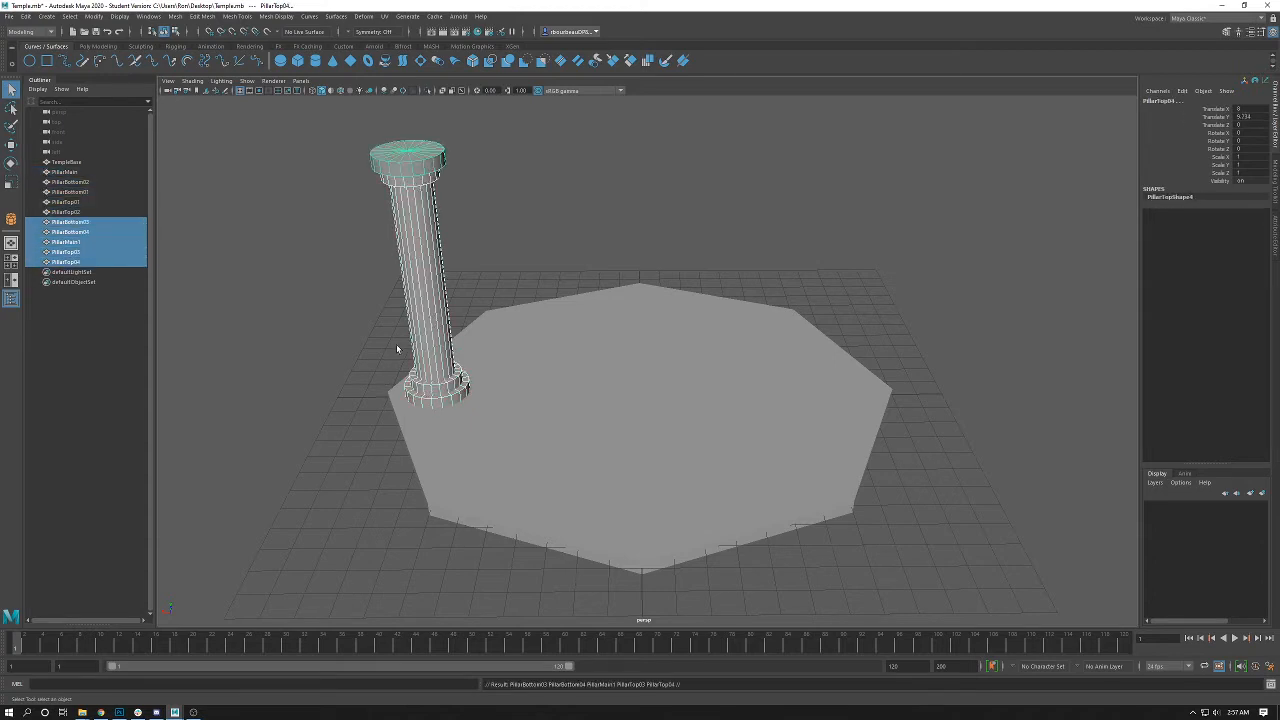
key(w)
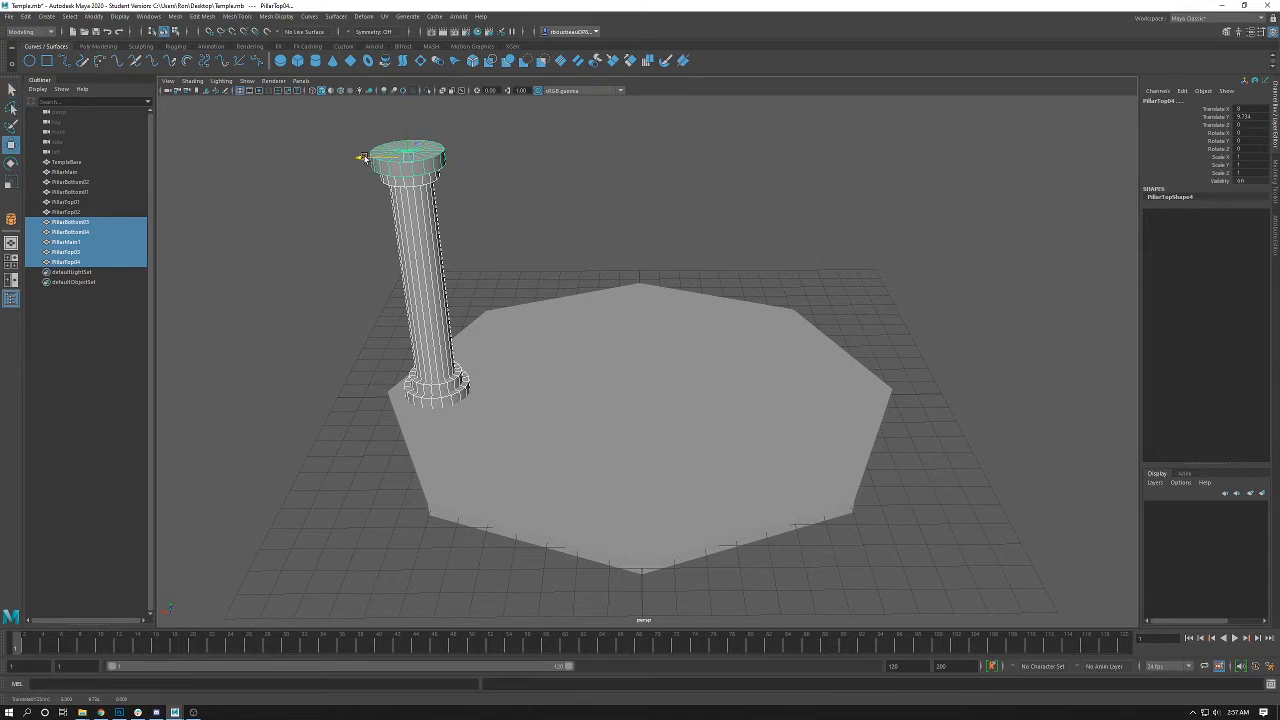
drag(362, 158, 810, 210)
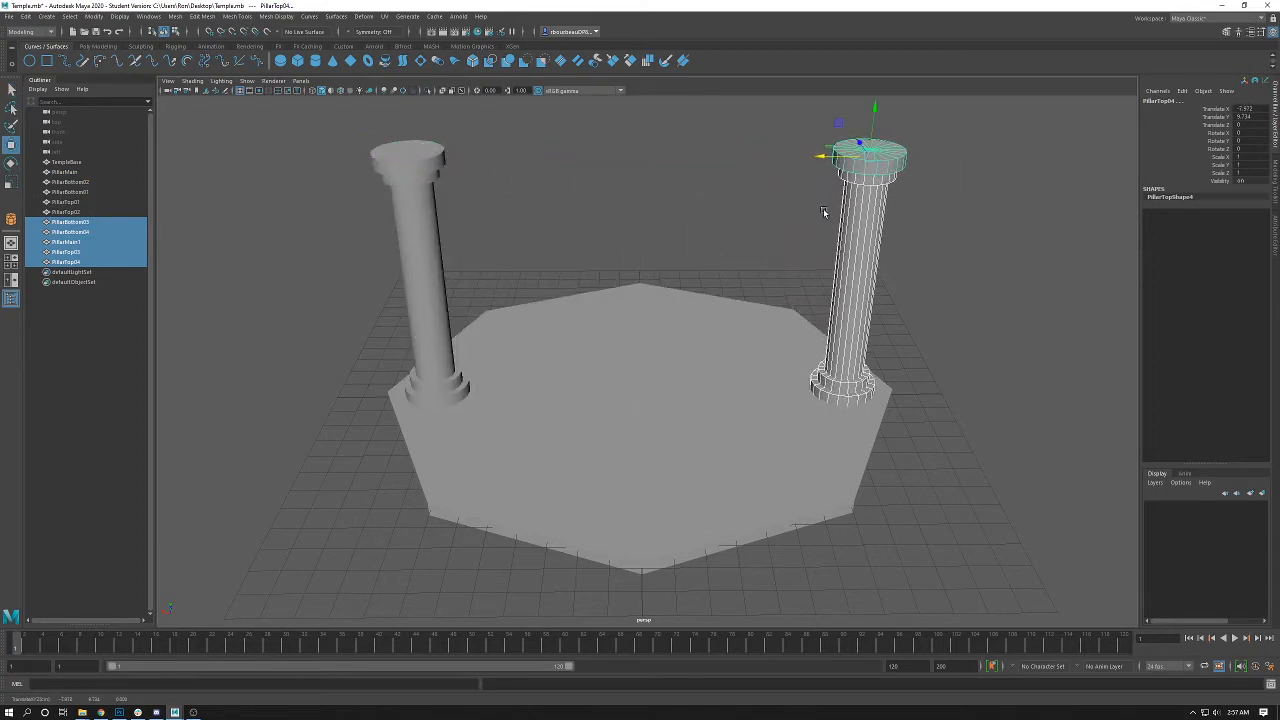
key(Delete)
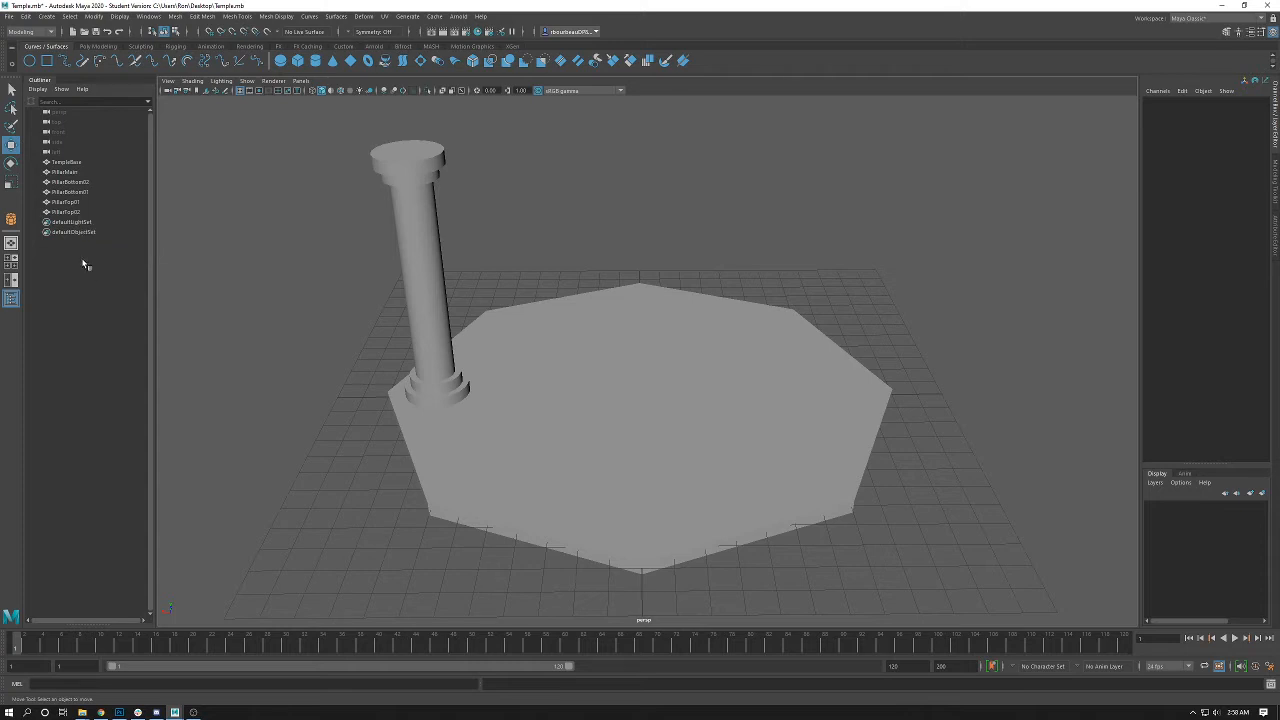
- Group PillarMain, PillarBottom01, PillarBottom02, PillarTop01 and PillarTop02 into a single group
click(437, 400)
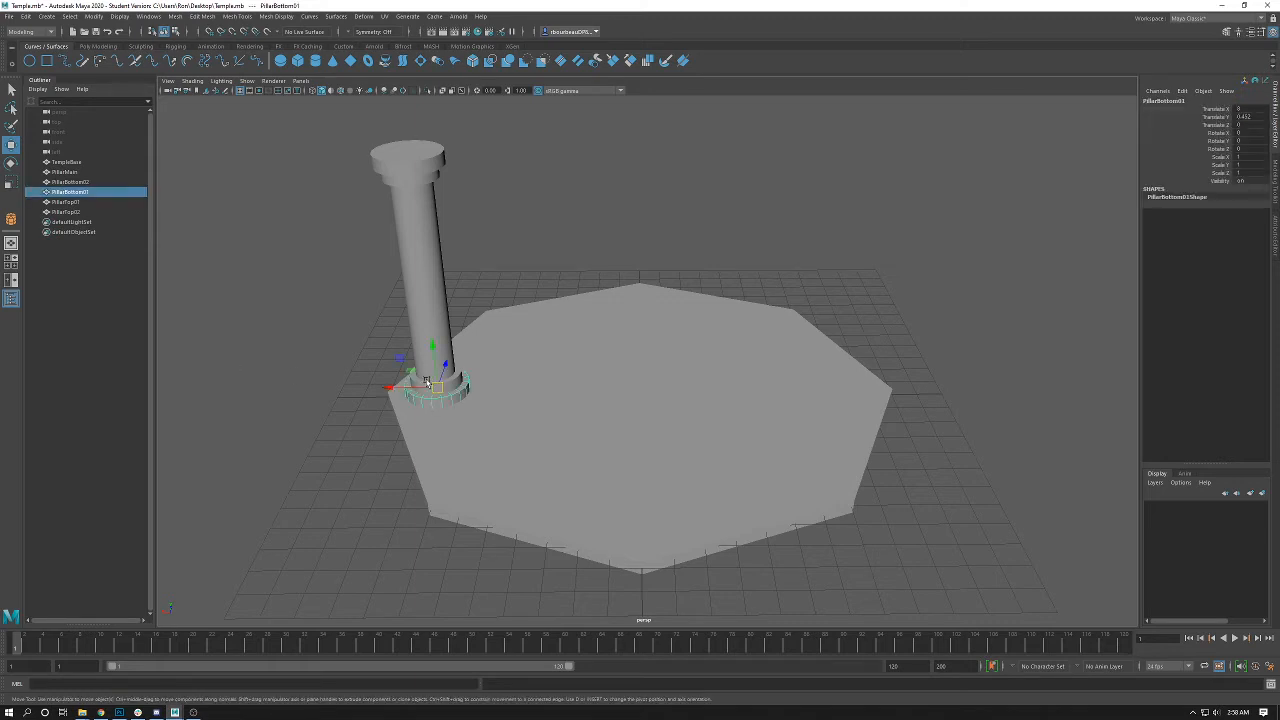
shift+click(413, 167)
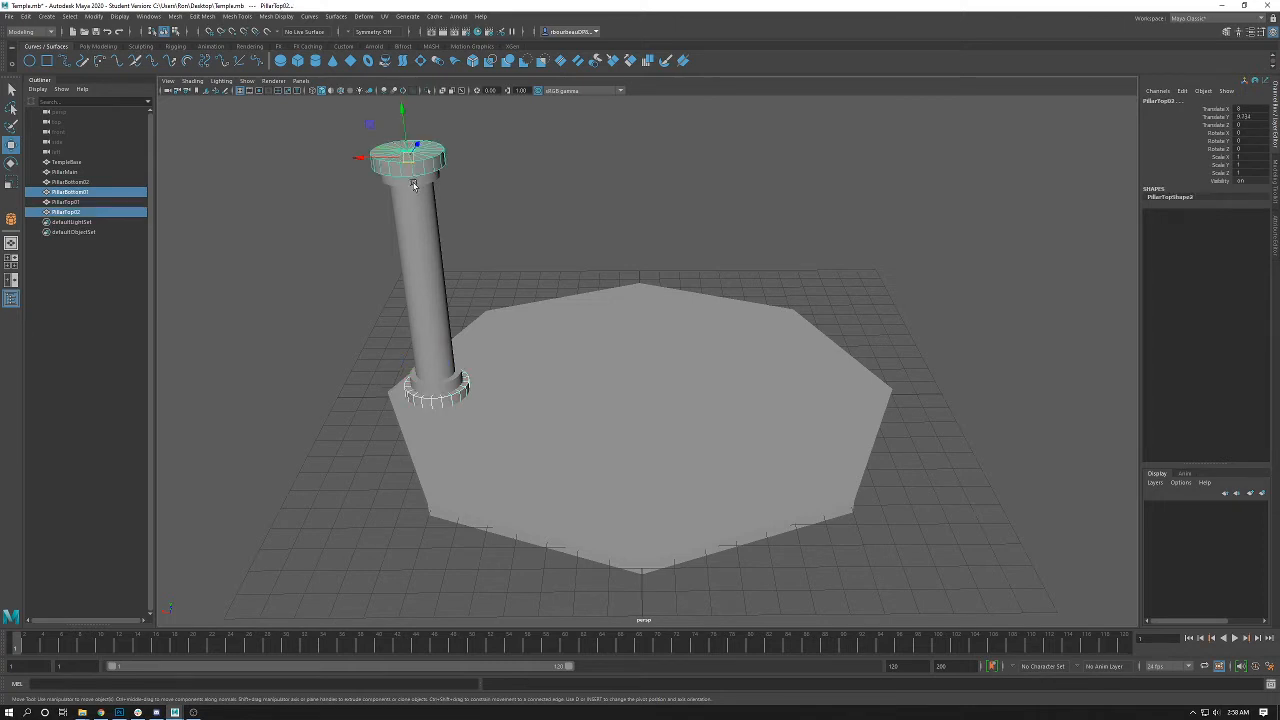
shift+click(413, 183)
shift+click(419, 248)
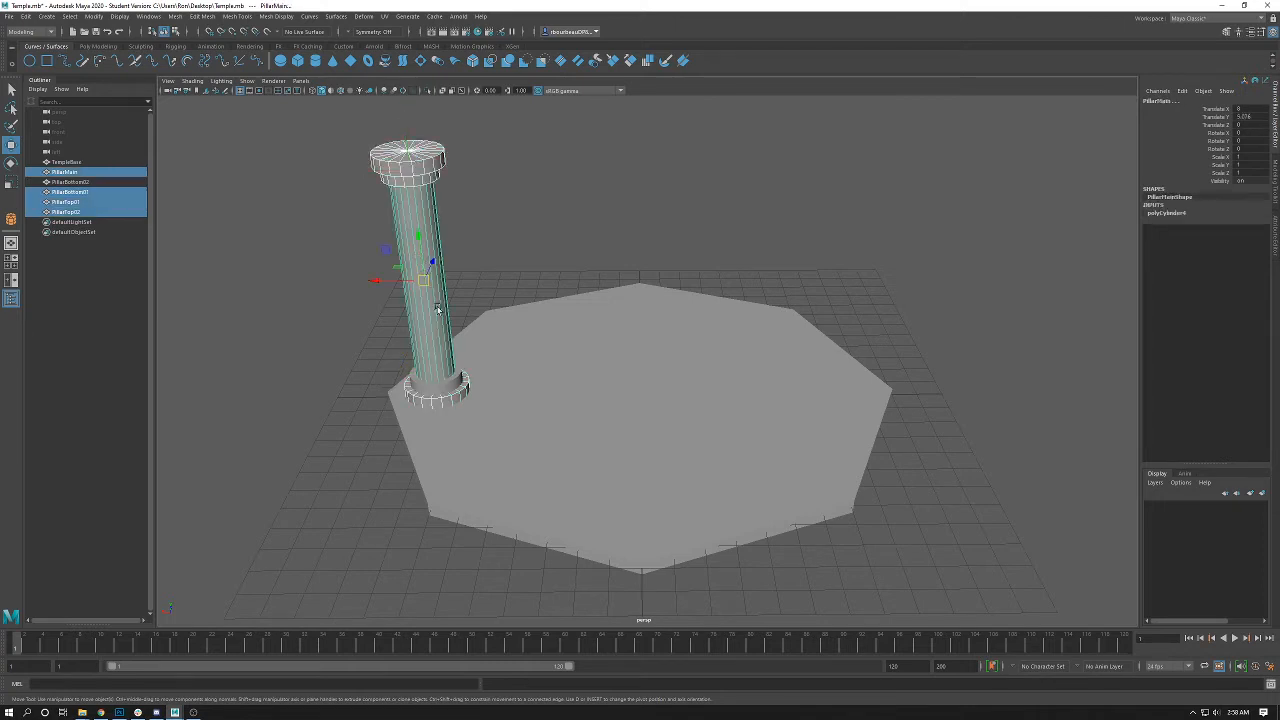
shift+click(422, 388)
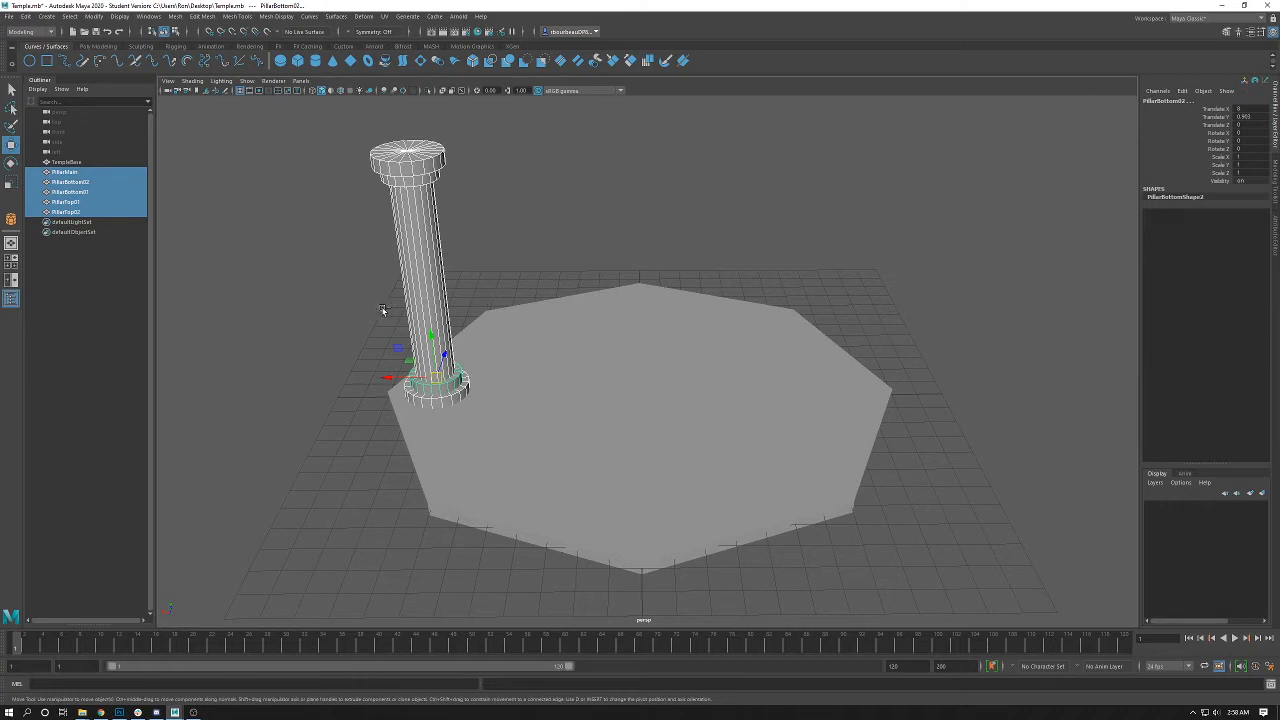
key(ctrl+g)
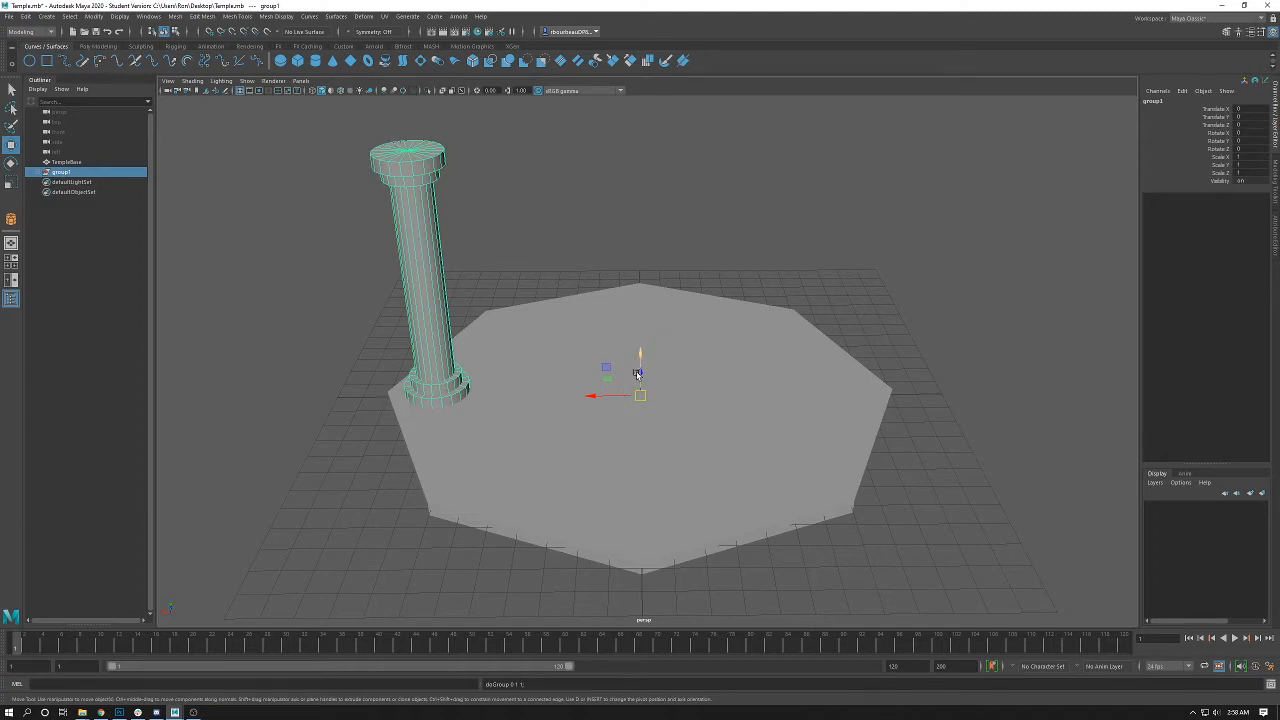
- Examine where the pillar group's pivot sits relative to the platform in wireframe and shaded display
mouse_move(638, 402)
alt+mouse_down()
mouse_move(657, 434)
mouse_move(663, 380)
mouse_move(683, 425)
mouse_move(651, 323)
mouse_move(663, 370)
mouse_move(634, 399)
alt+mouse_up()
key(4)
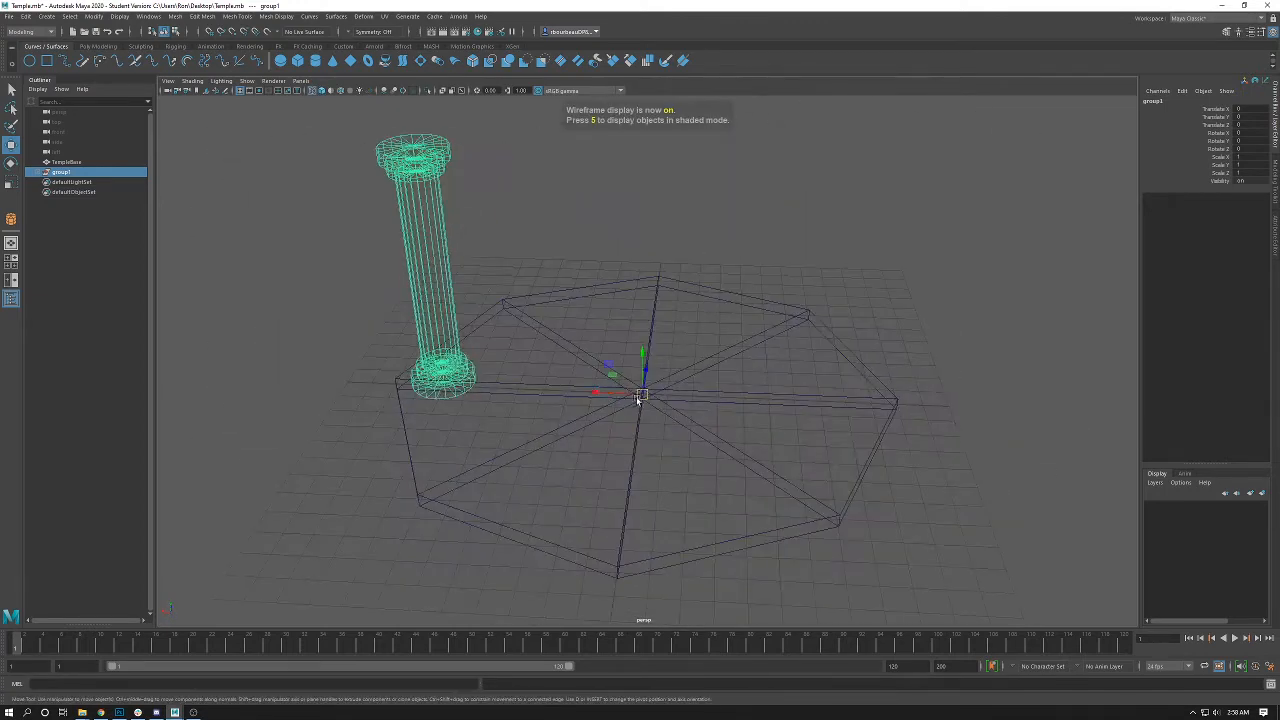
key(5)
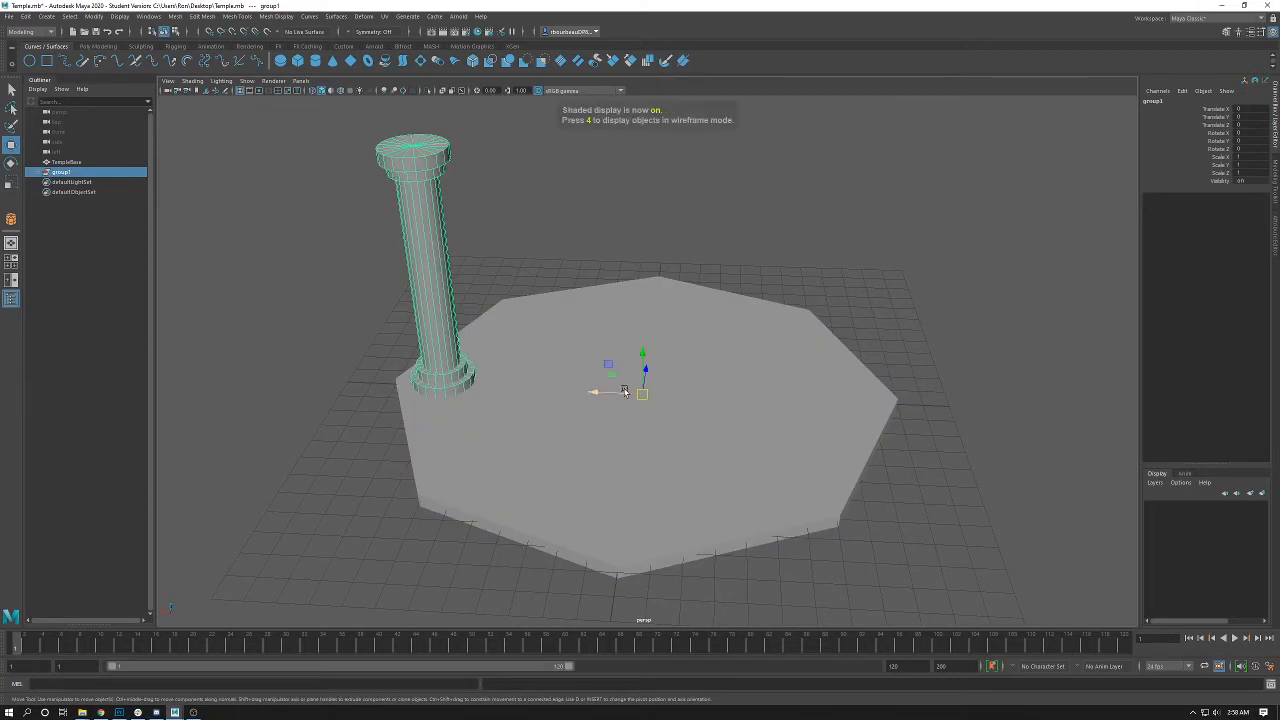
alt+drag(606, 405, 620, 371)
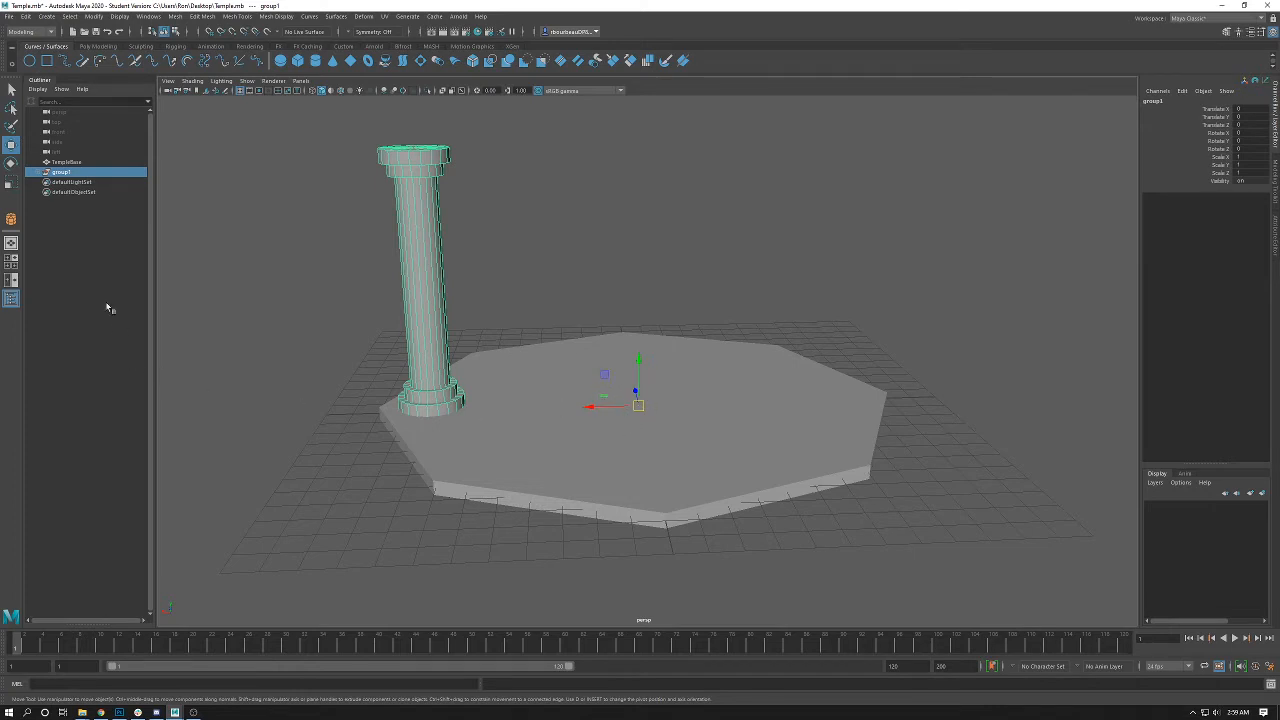
- Examine the five pillar pieces nested under group1 by expanding and collapsing it in the Outliner
click(38, 173)
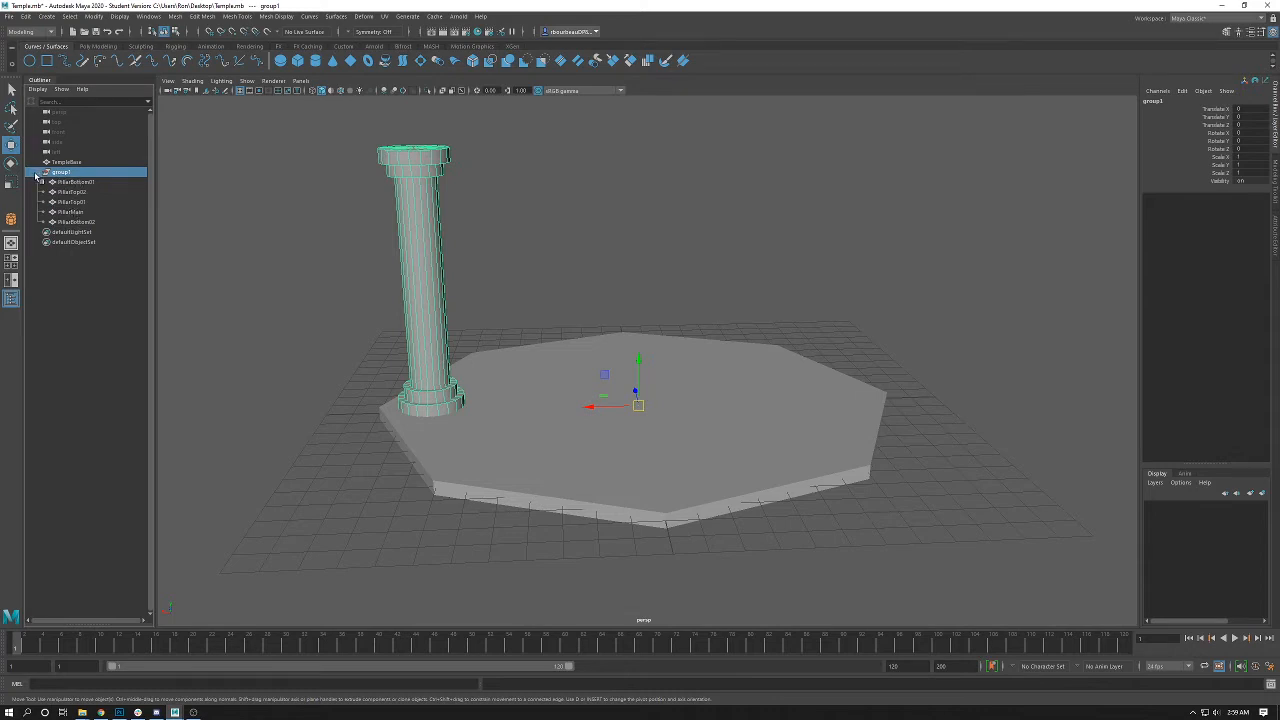
click(37, 174)
click(37, 174)
click(37, 174)
click(37, 174)
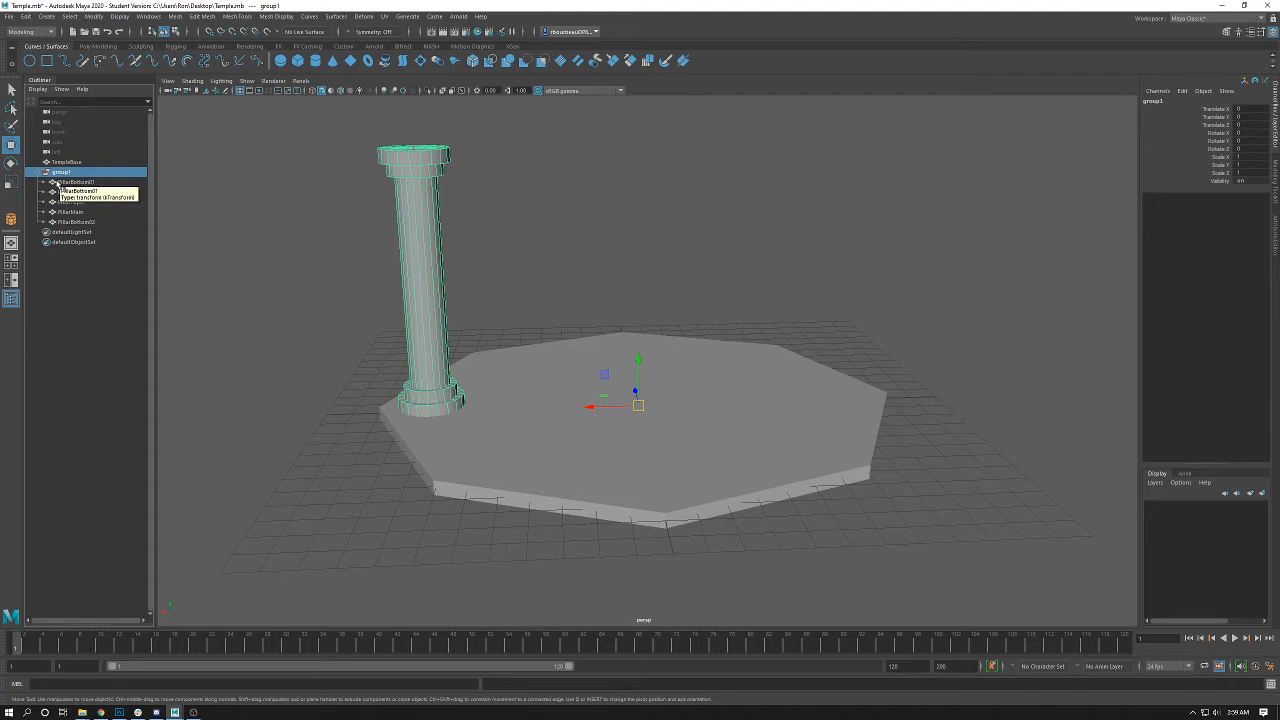
click(576, 226)
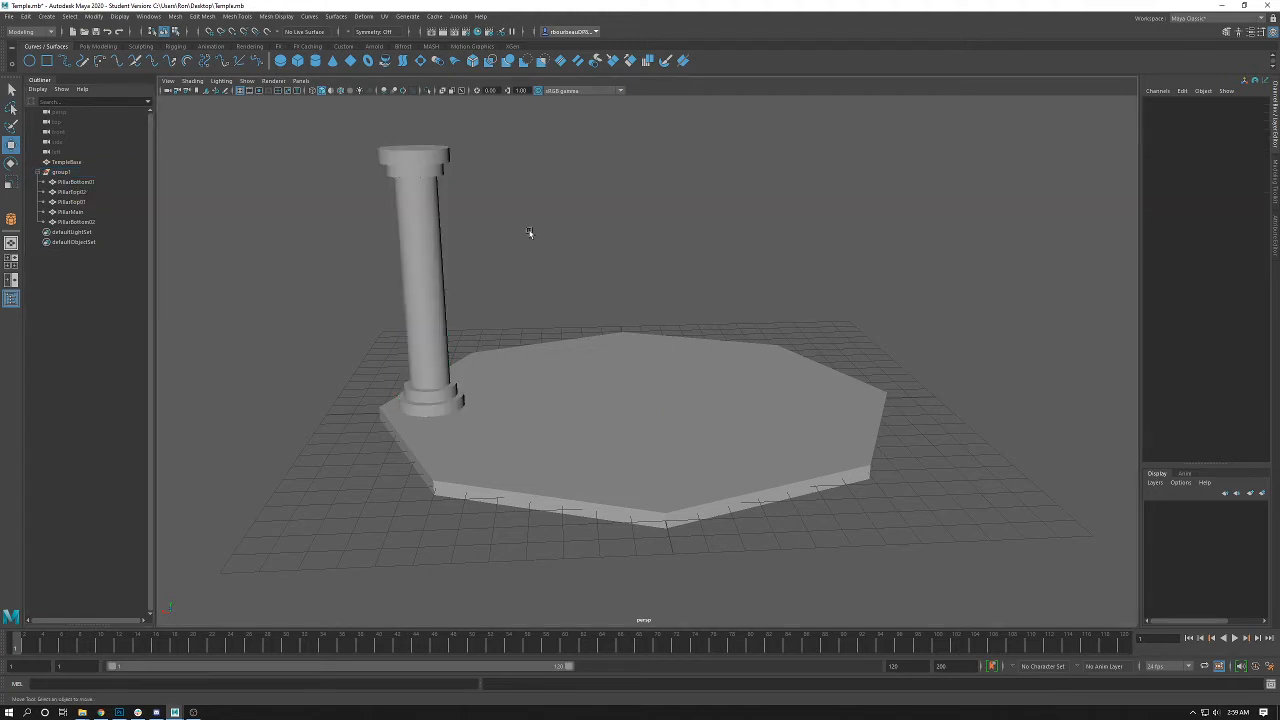
- Compare selecting single pieces, the shaft and the cap, with selecting the whole pillar through its parent group
click(421, 208)
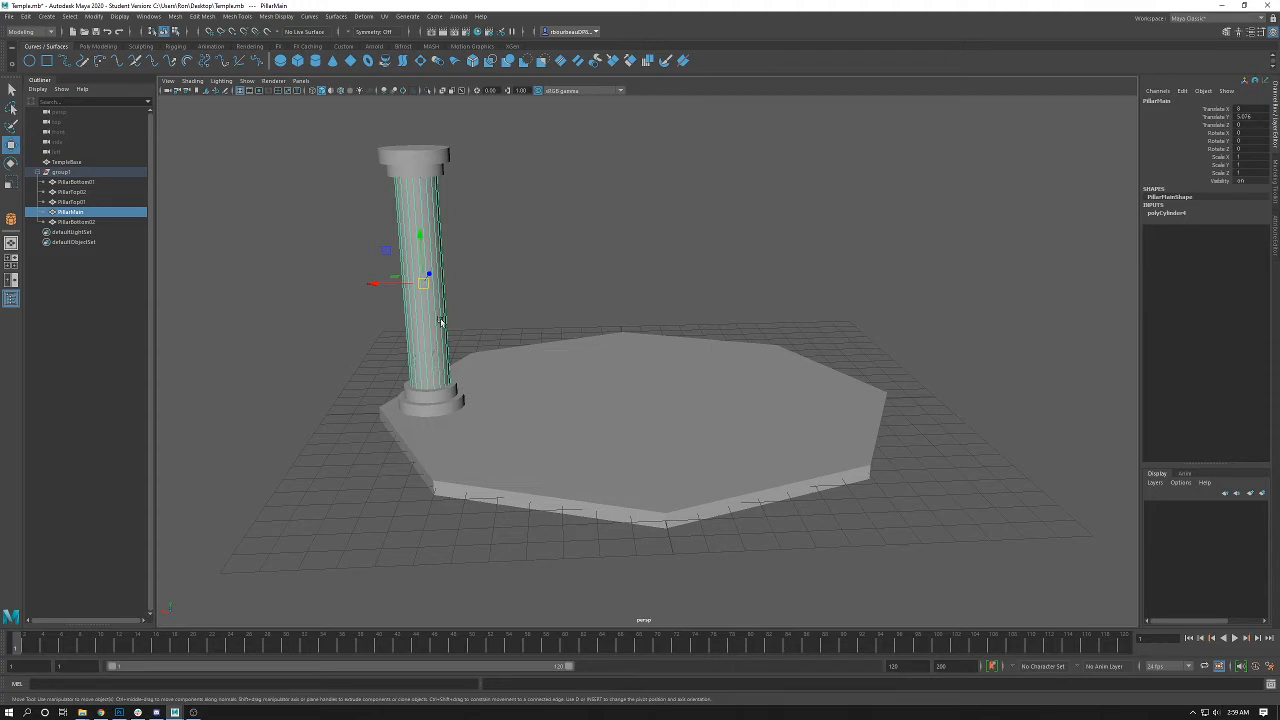
click(522, 244)
click(443, 240)
click(69, 174)
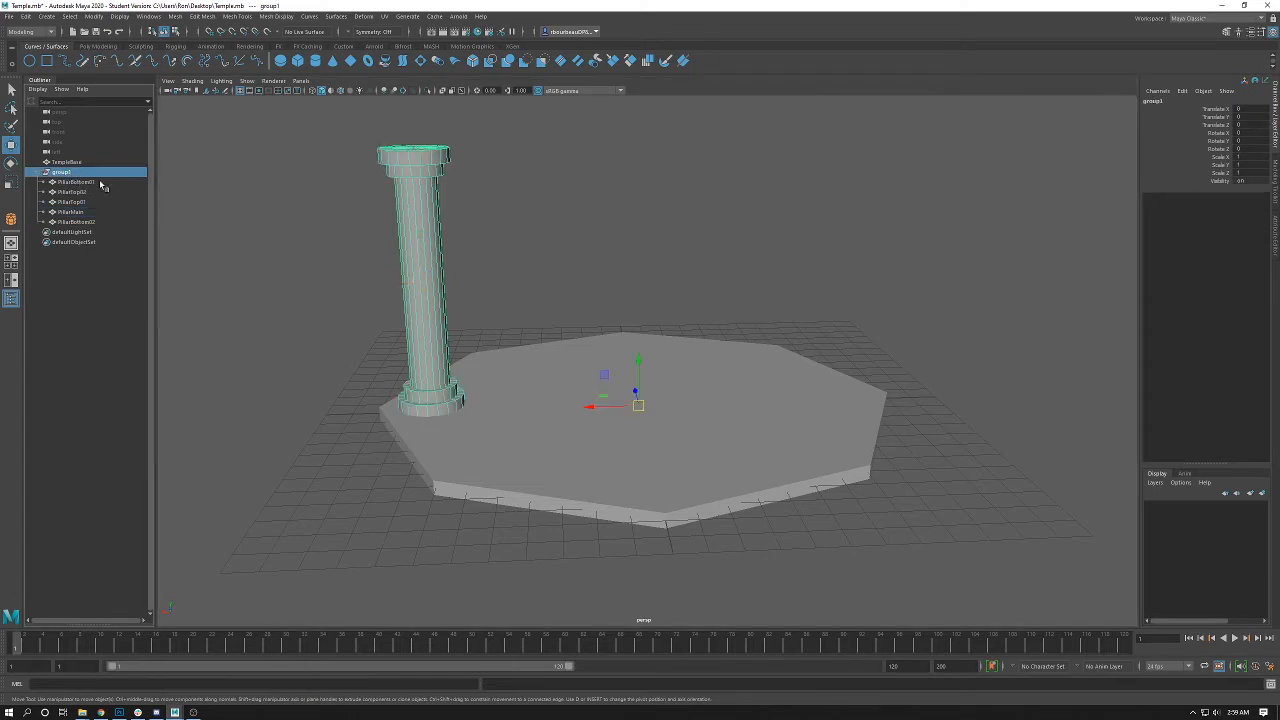
click(571, 238)
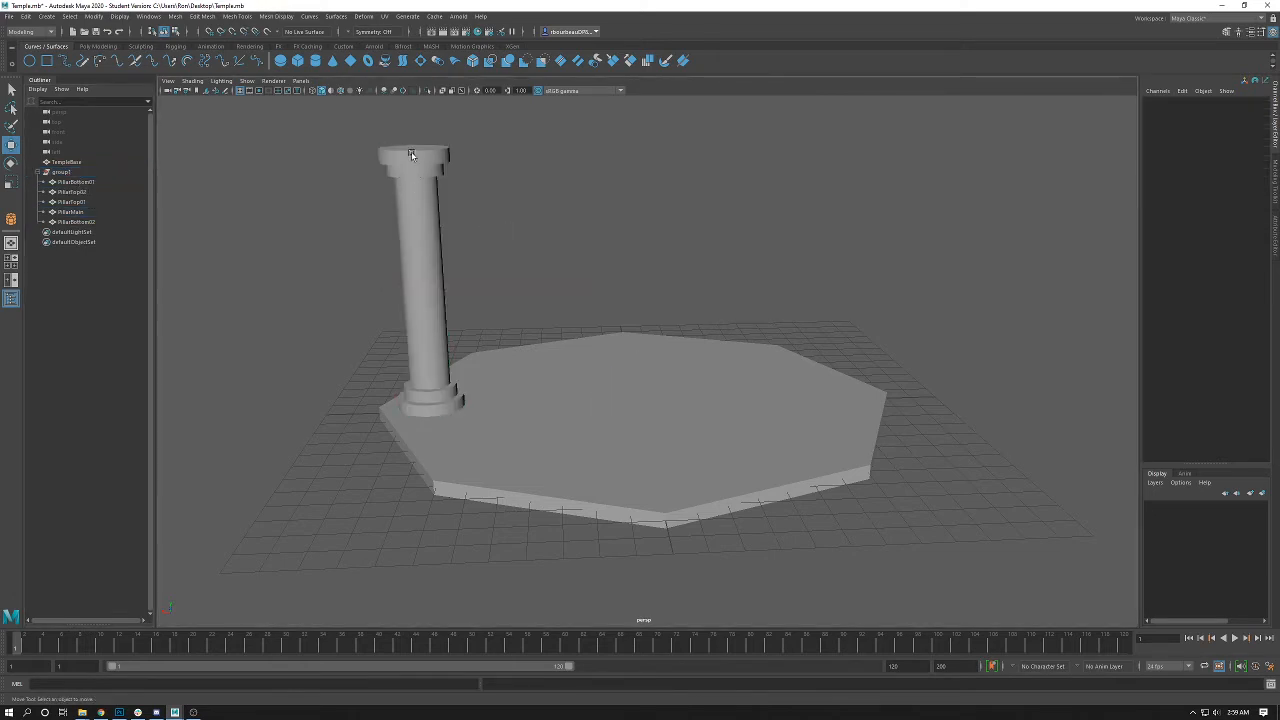
click(411, 157)
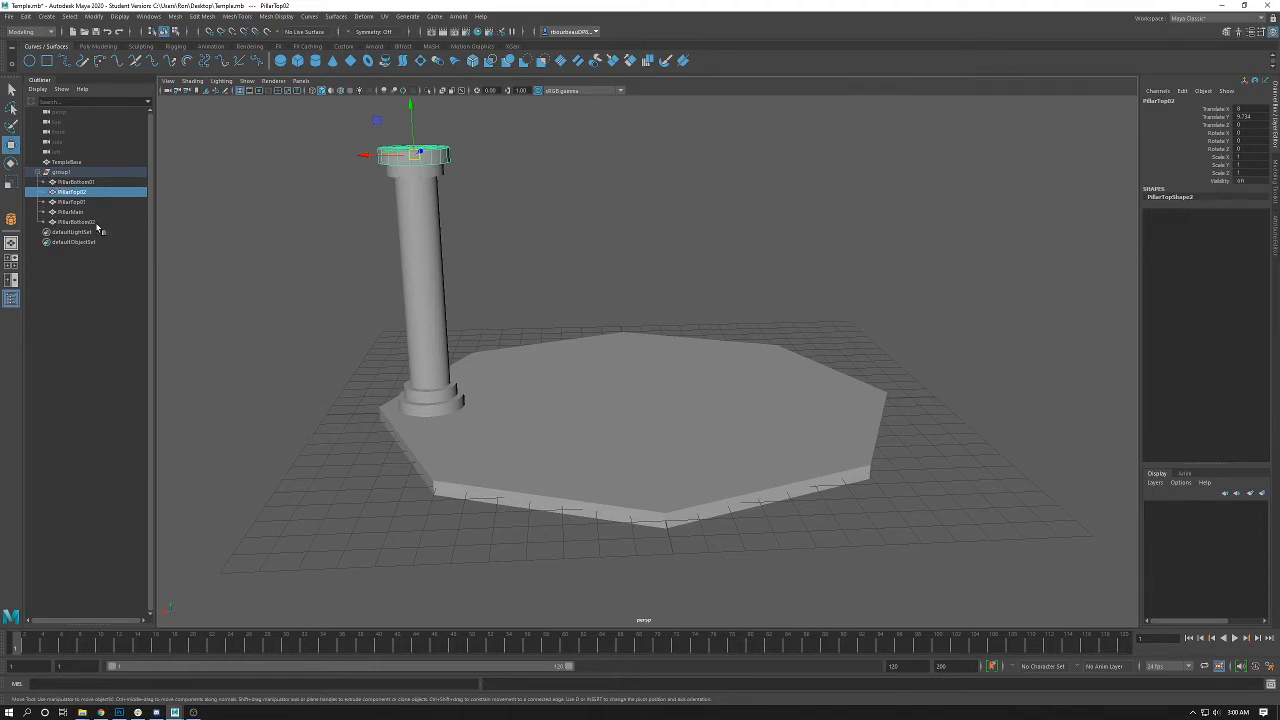
key(Up)
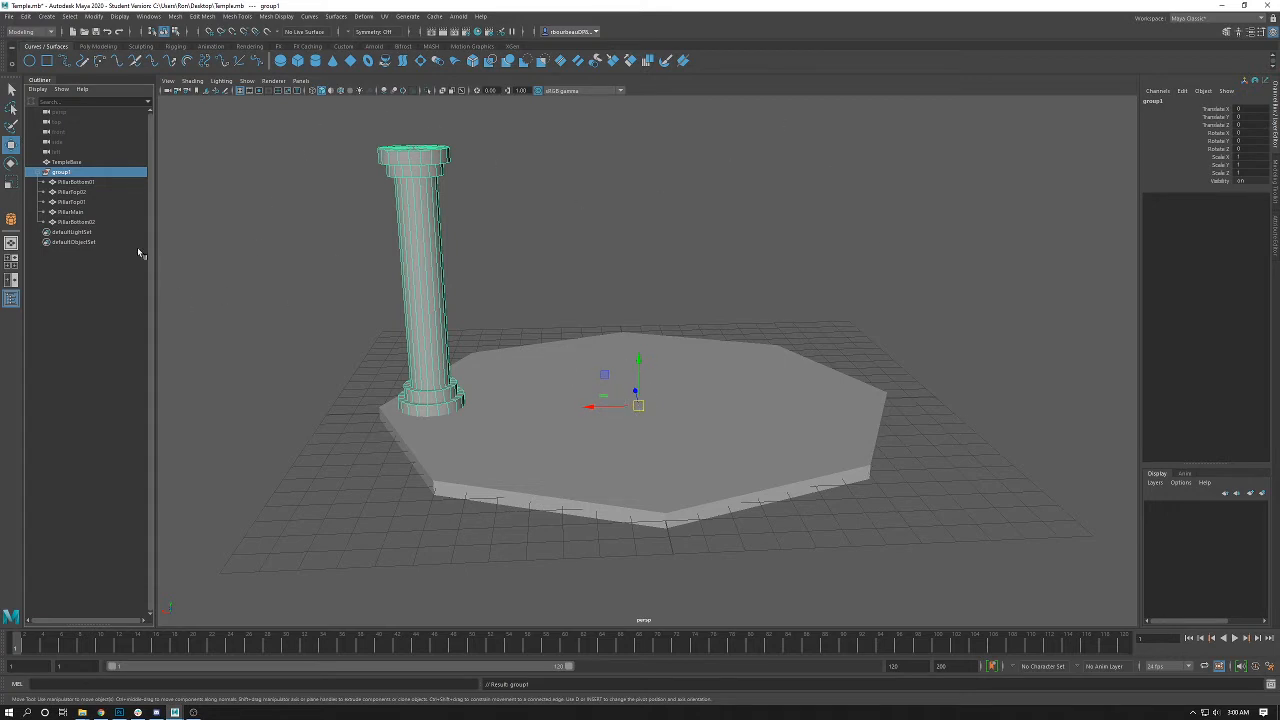
- Try moving the cap, the ring below it and the shaft separately along X, and undo these moves
click(557, 236)
click(416, 160)
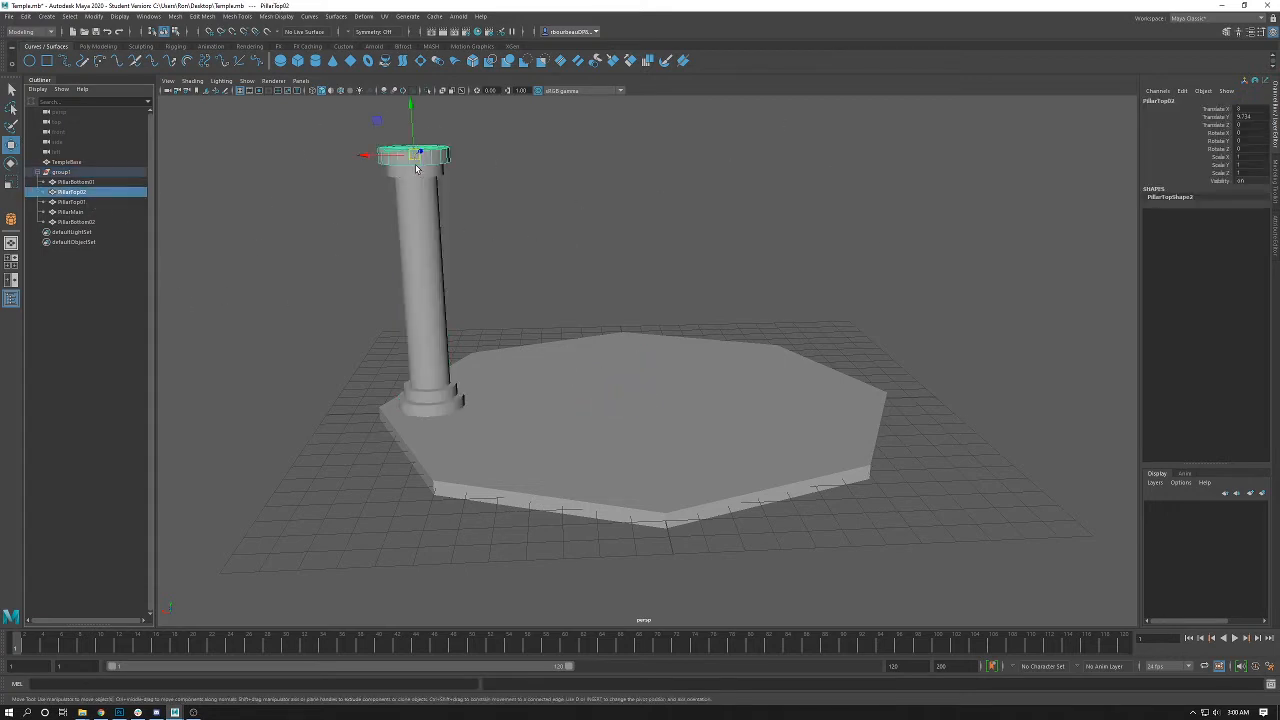
drag(360, 157, 312, 168)
click(416, 172)
click(425, 280)
drag(362, 292, 450, 290)
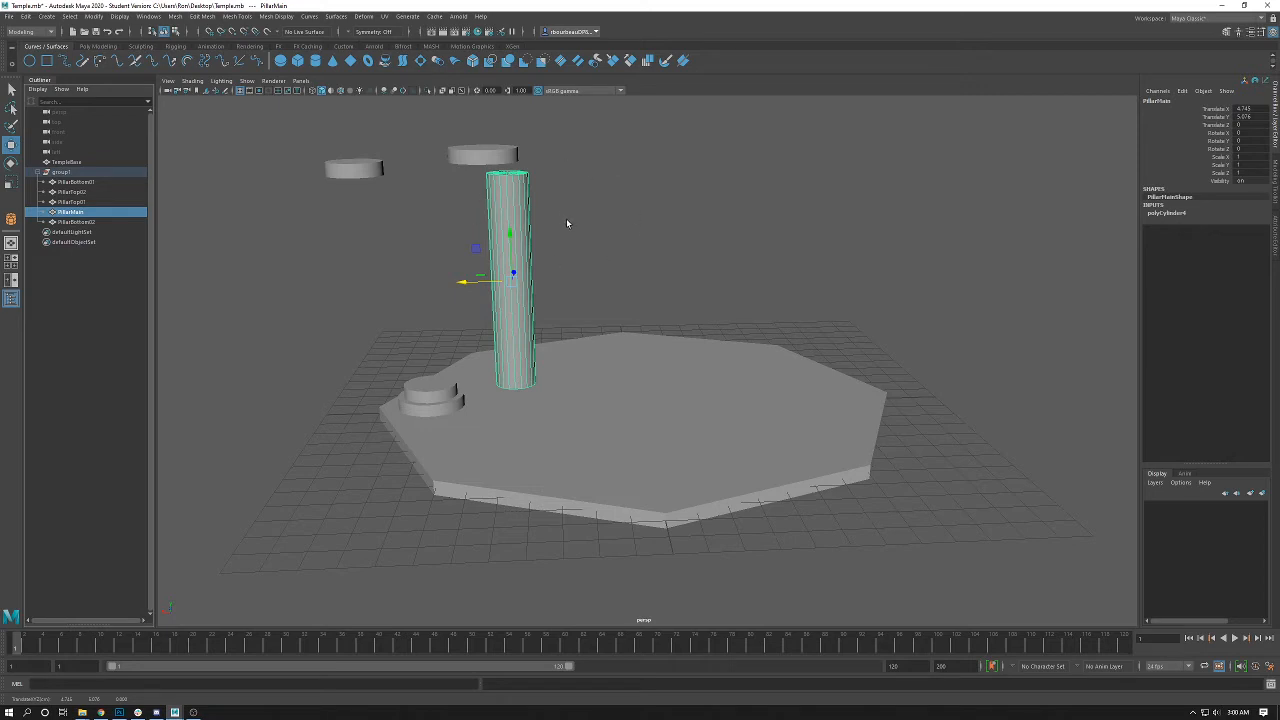
key(ctrl+z)
key(ctrl+z)
key(ctrl+z)
key(ctrl+z)
key(ctrl+z)
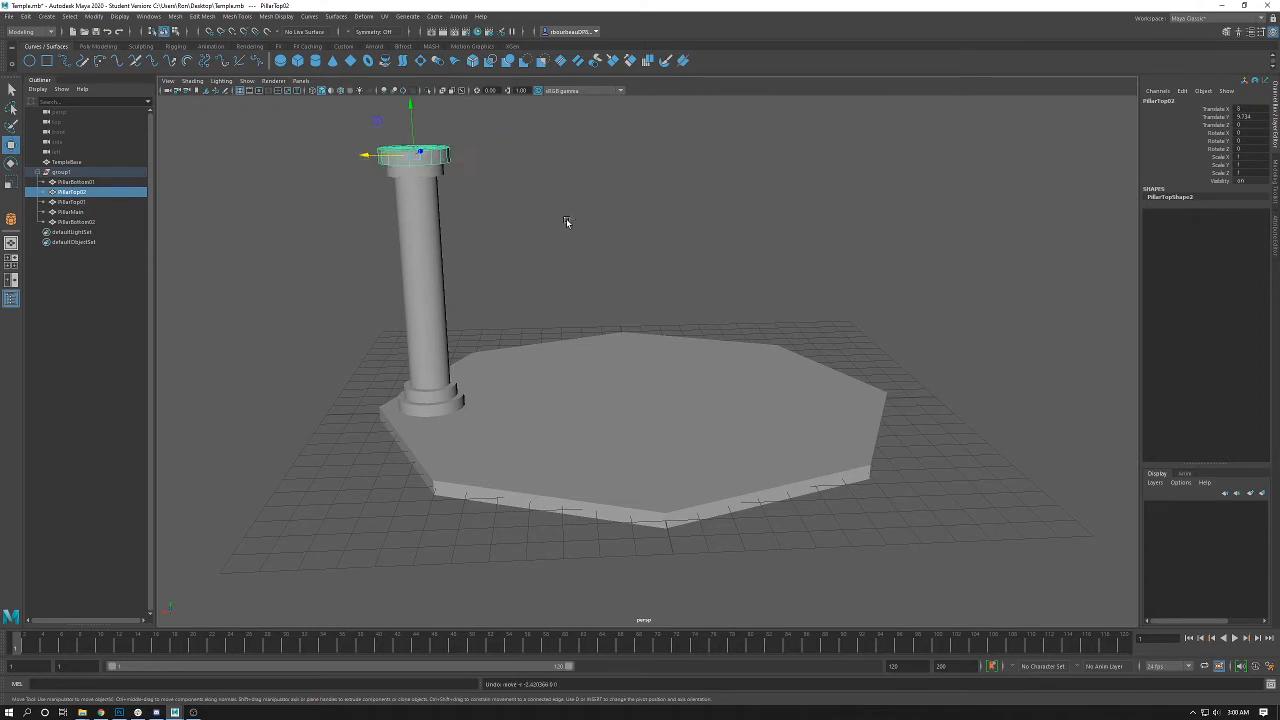
- Rename the pillar group as Pillar01
click(500, 251)
click(74, 174)
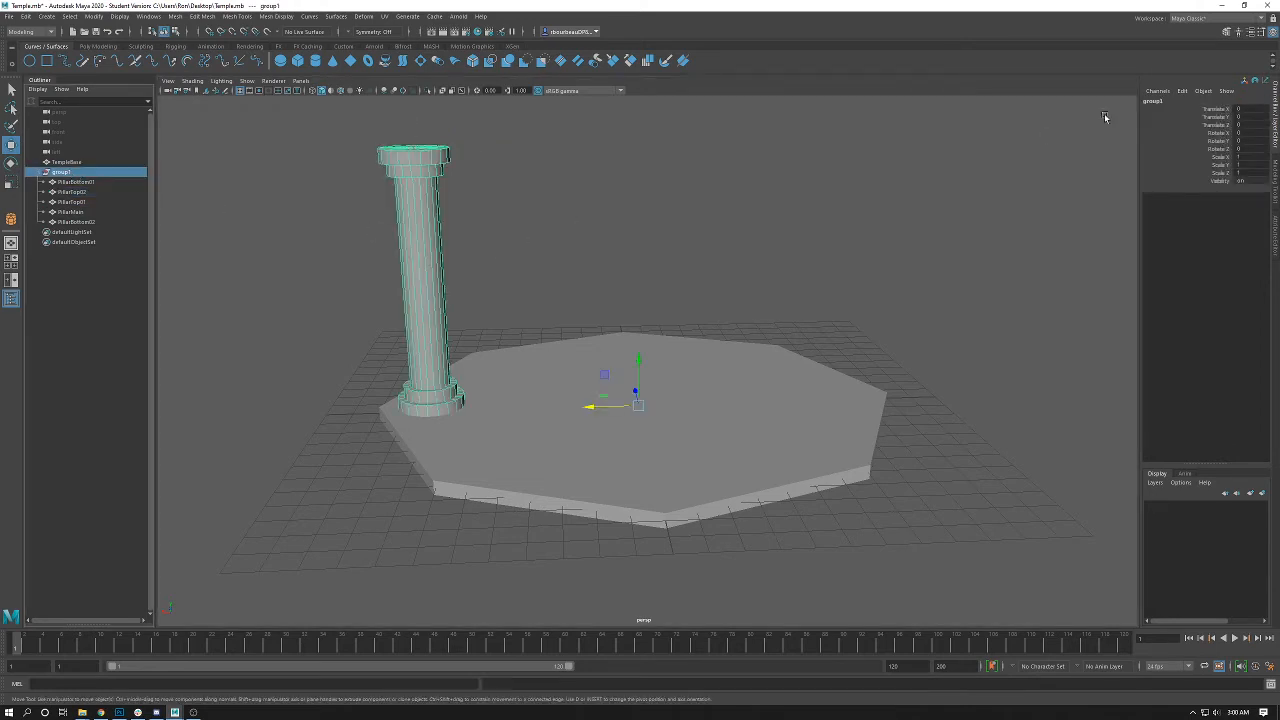
click(1157, 102)
text(Pillar01)
key(Return)
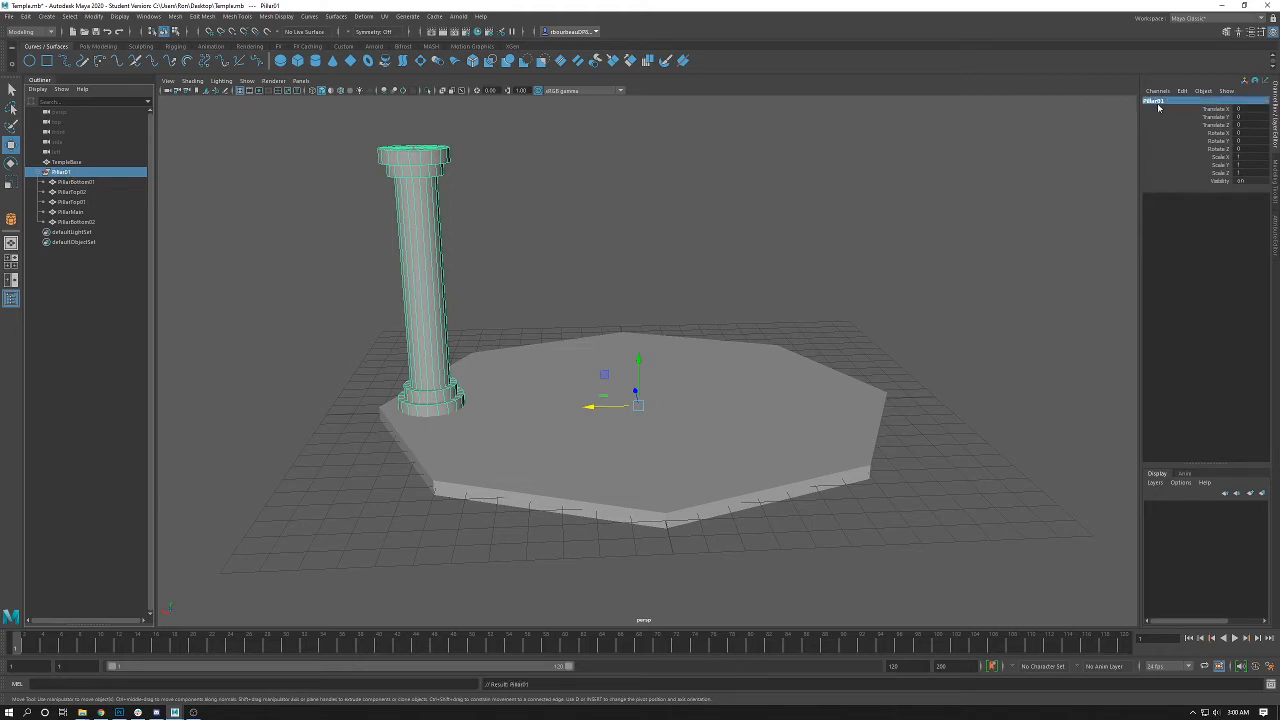
- Try duplicating the whole Pillar01 group and moving the copy about -10.5 along X, and delete that copy
click(528, 283)
click(431, 277)
key(Up)
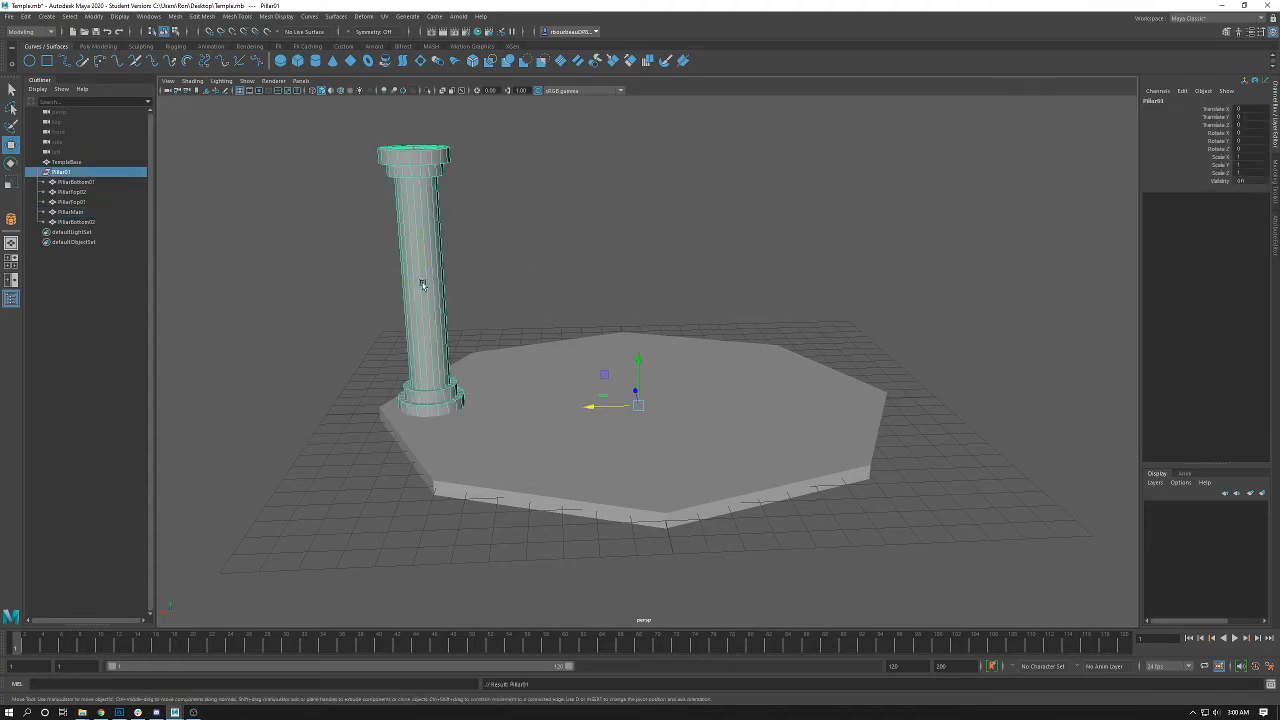
key(ctrl+d)
drag(588, 405, 849, 381)
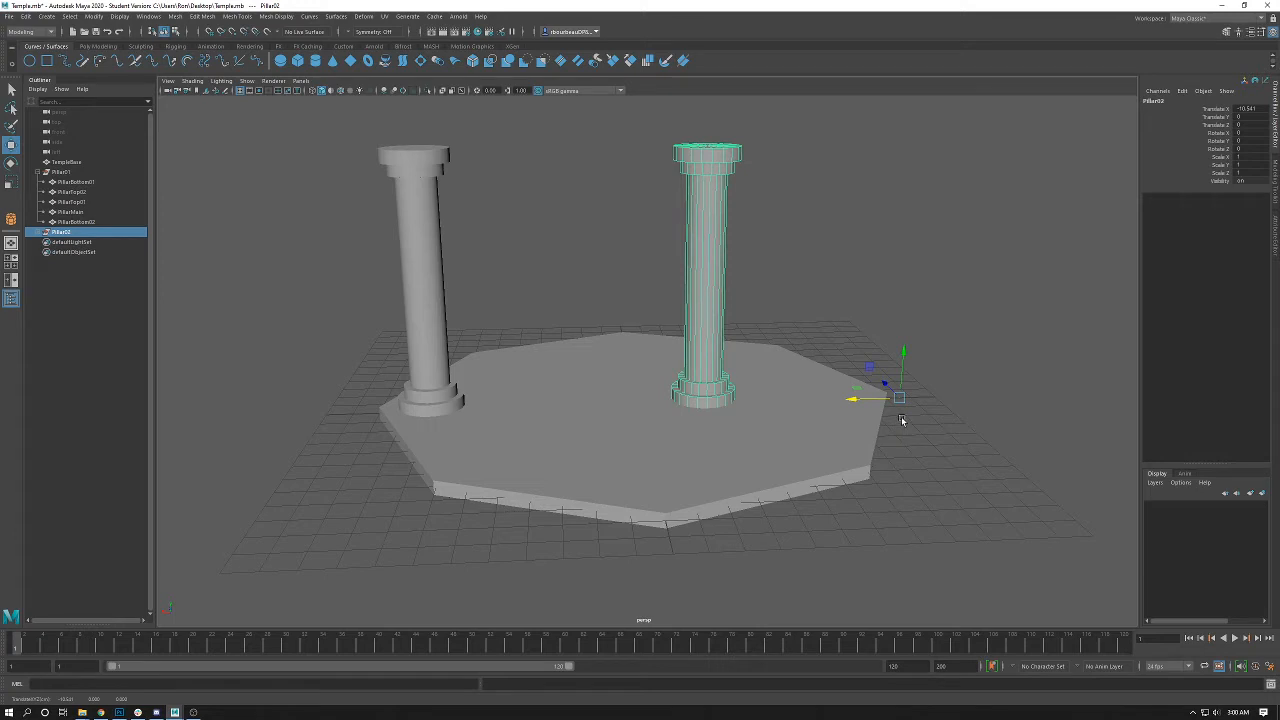
key(Delete)
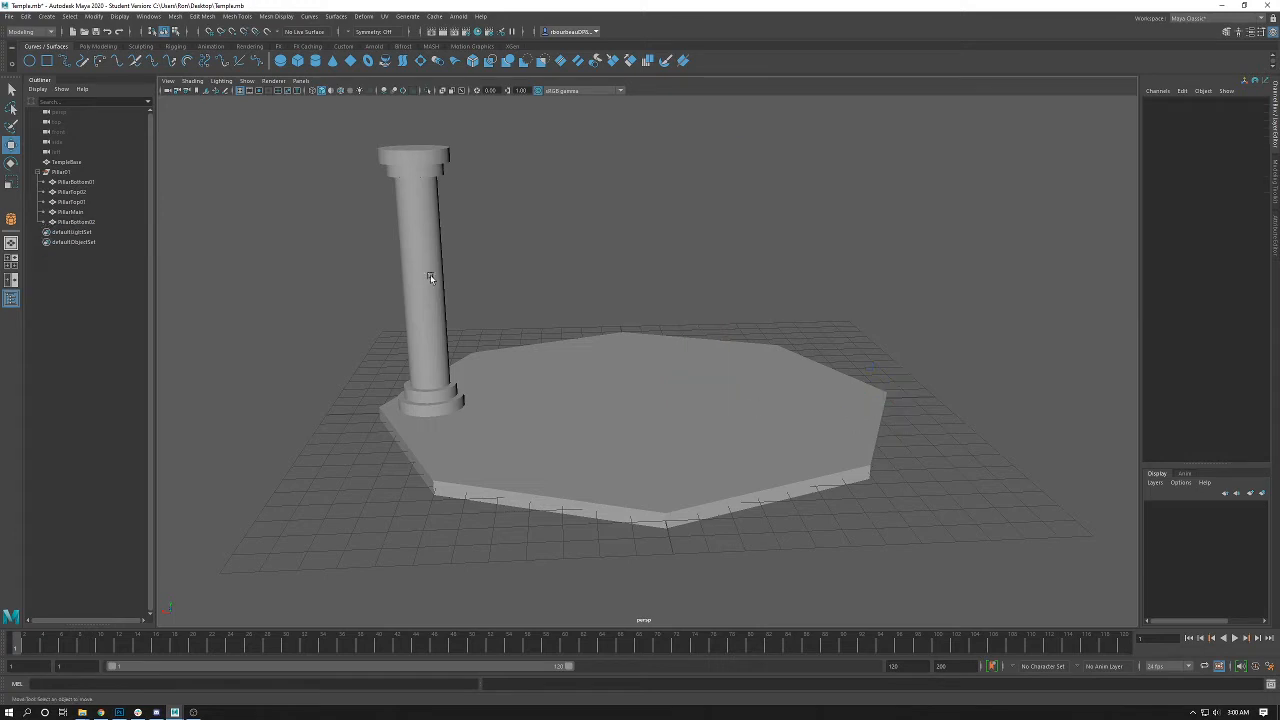
- Select the Pillar01 group and collapse its hierarchy in the Outliner
click(62, 173)
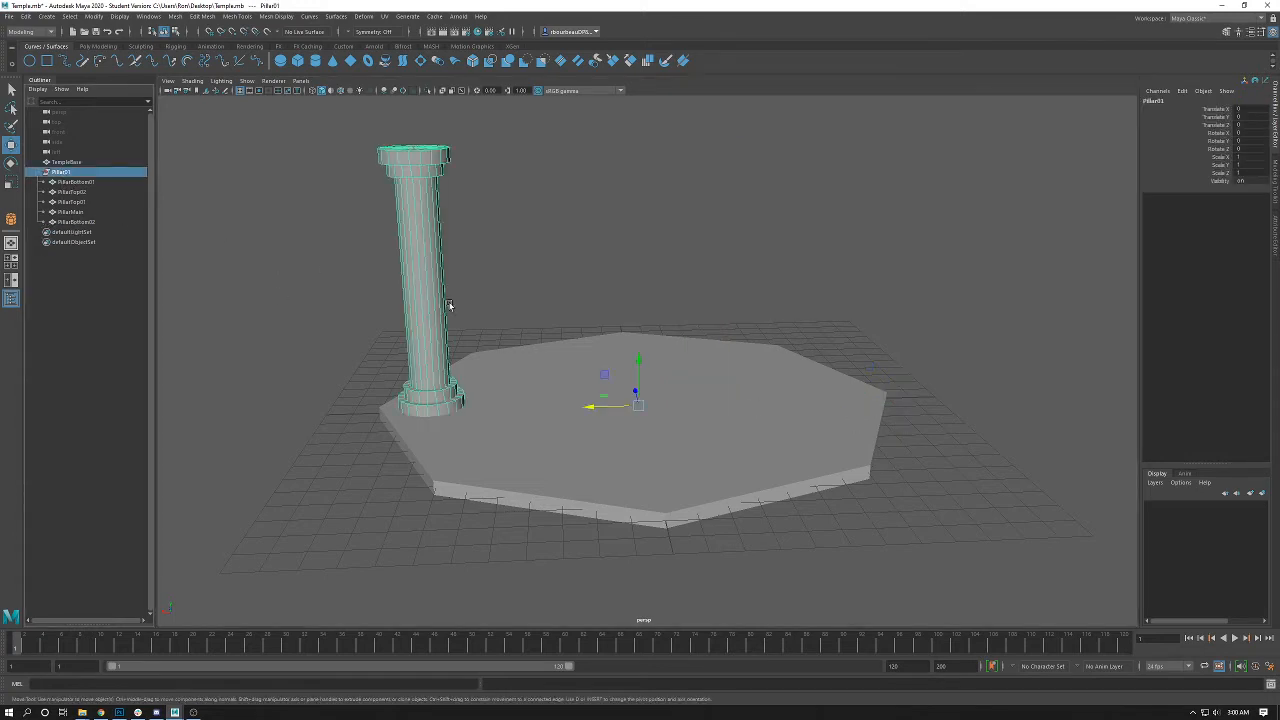
alt+drag(449, 300, 457, 345)
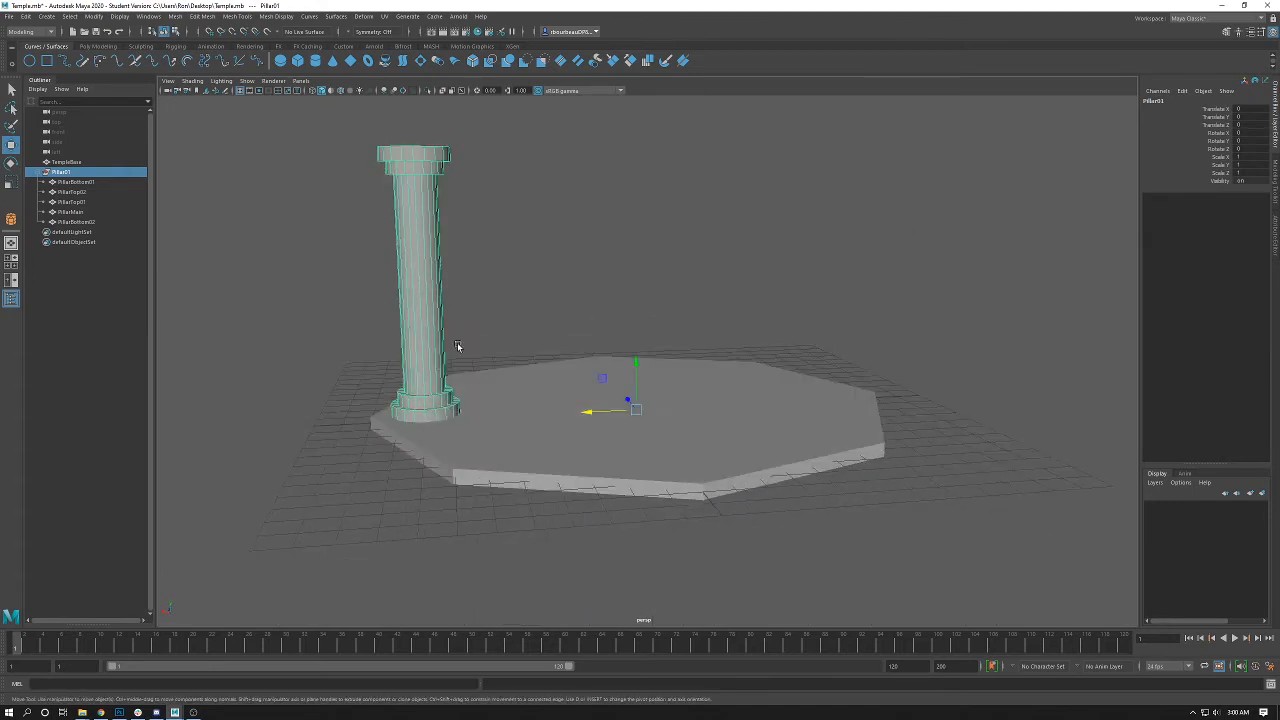
scroll(586, 408, up, 3)
alt+middle_drag(588, 408, 626, 428)
alt+right_drag(626, 428, 594, 376)
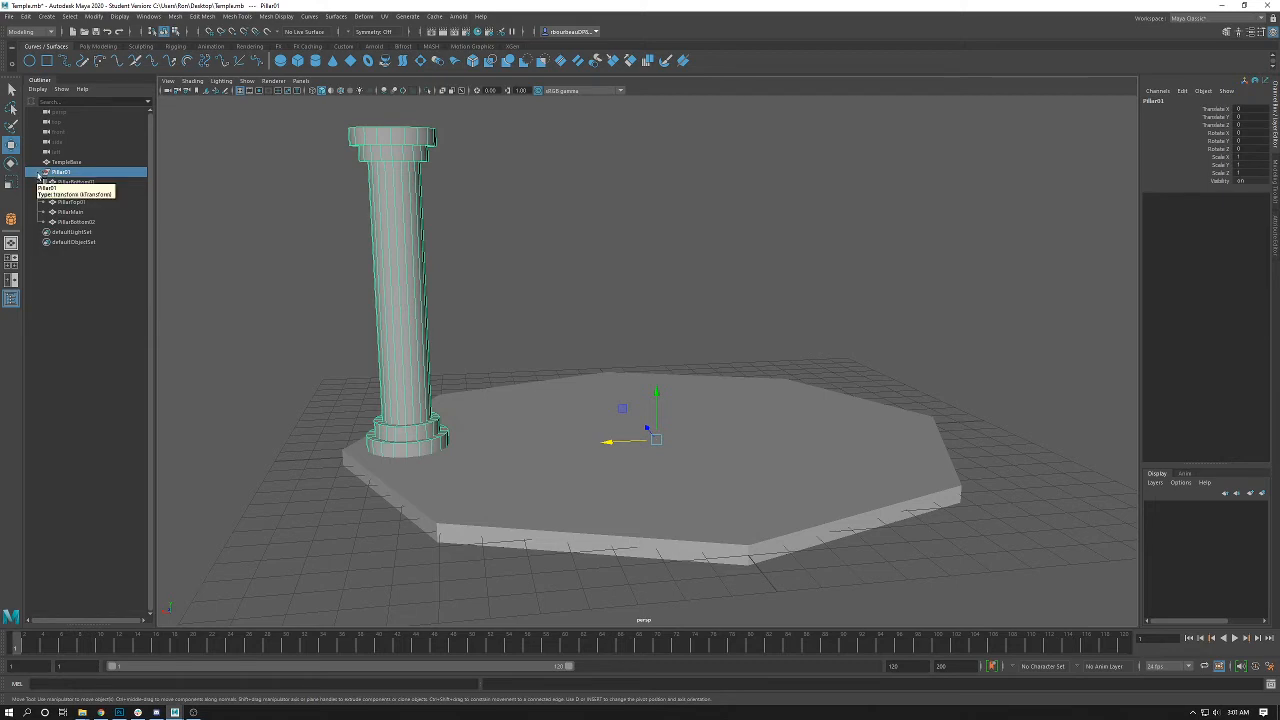
click(39, 174)
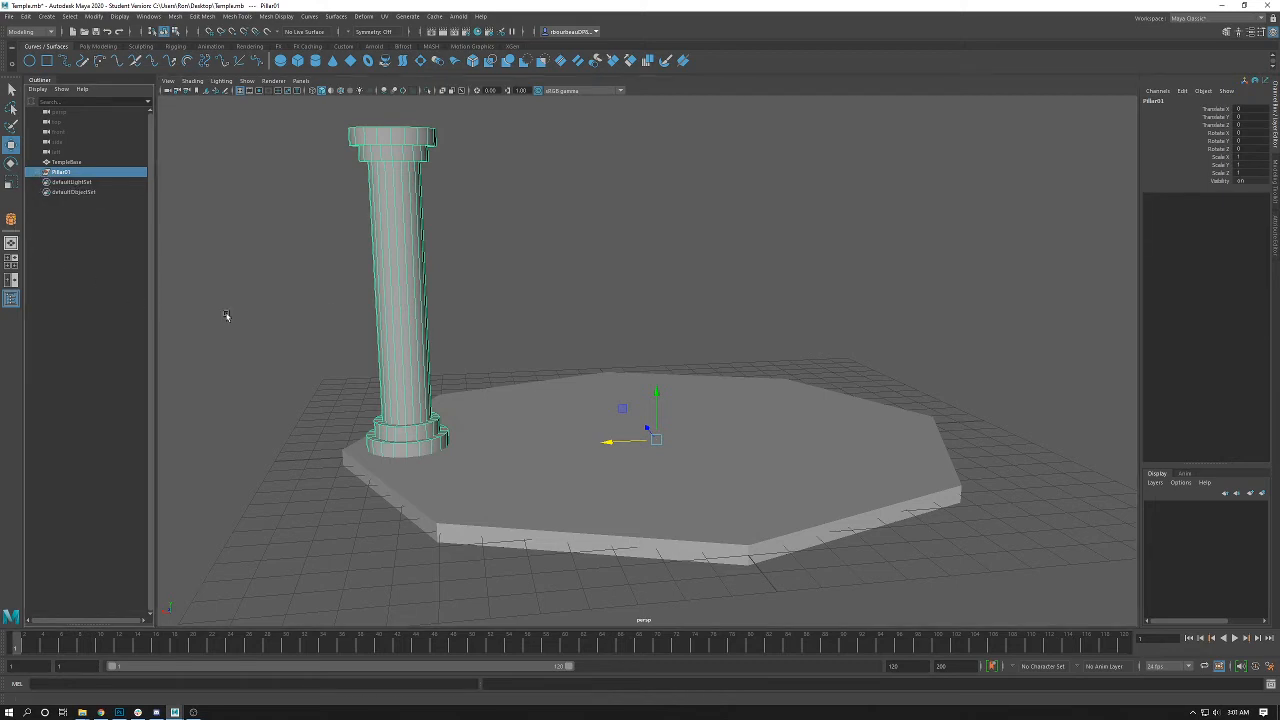
- Examine the Pillar01 group's pivot against the platform's corners from above, and its nested pieces in the Outliner
alt+drag(483, 257, 527, 335)
alt+drag(505, 255, 502, 323)
alt+drag(562, 372, 558, 339)
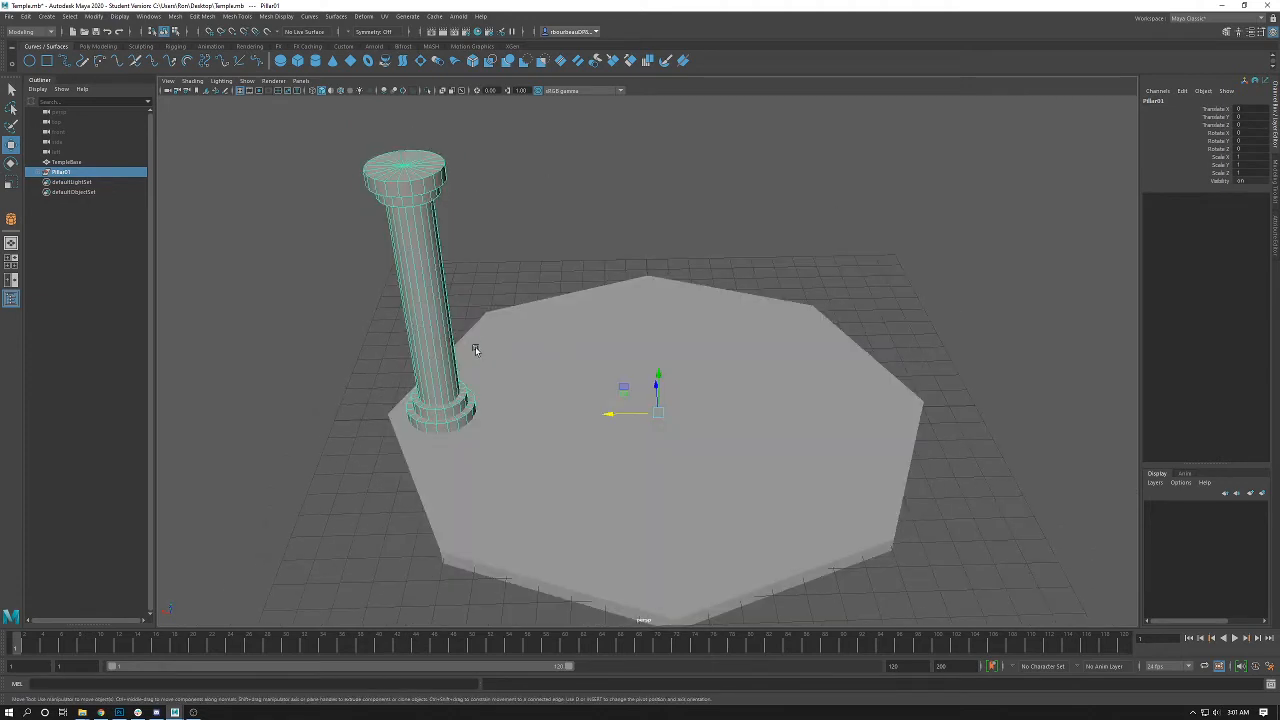
alt+drag(498, 366, 494, 363)
drag(603, 421, 563, 365)
key(ctrl+z)
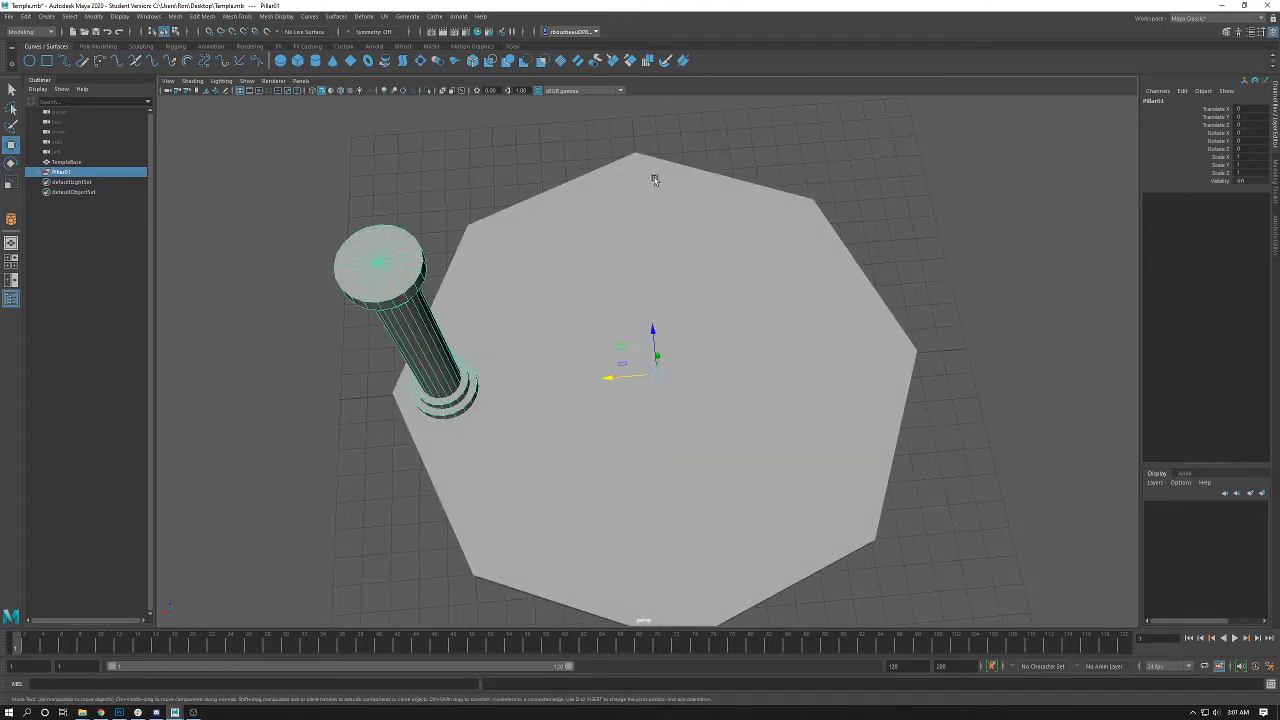
alt+drag(630, 322, 491, 303)
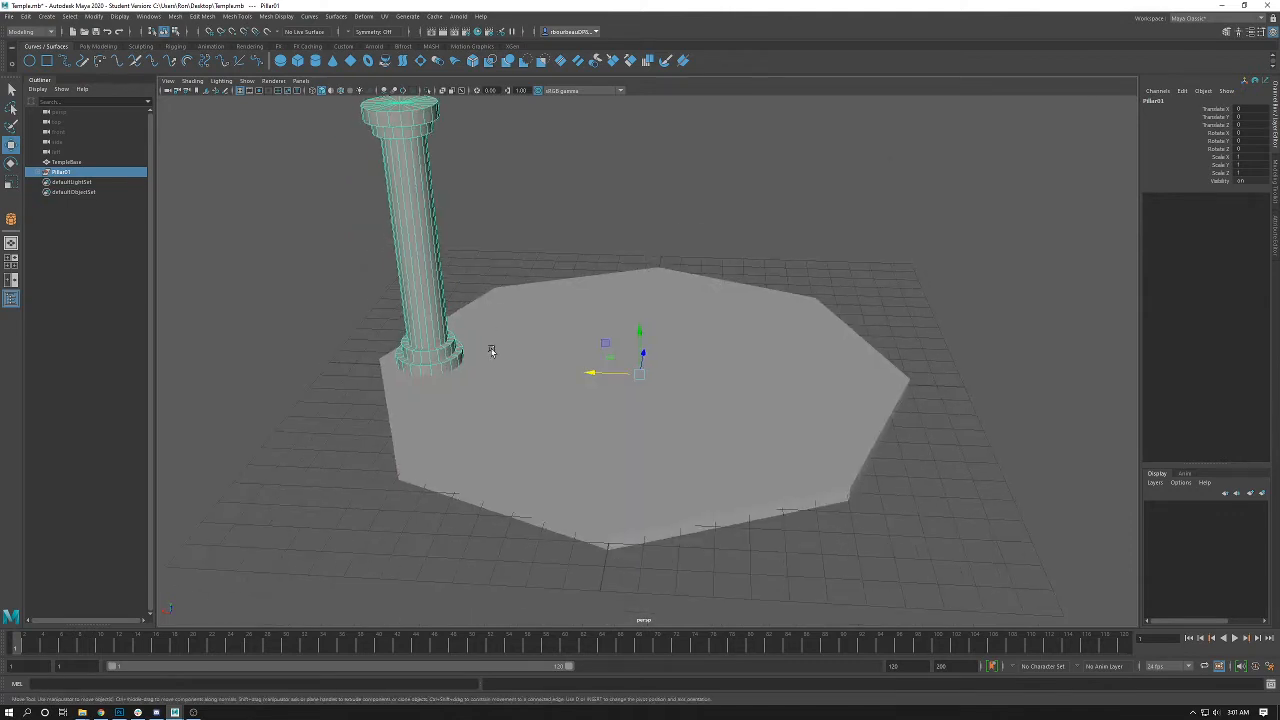
alt+middle_drag(566, 280, 559, 291)
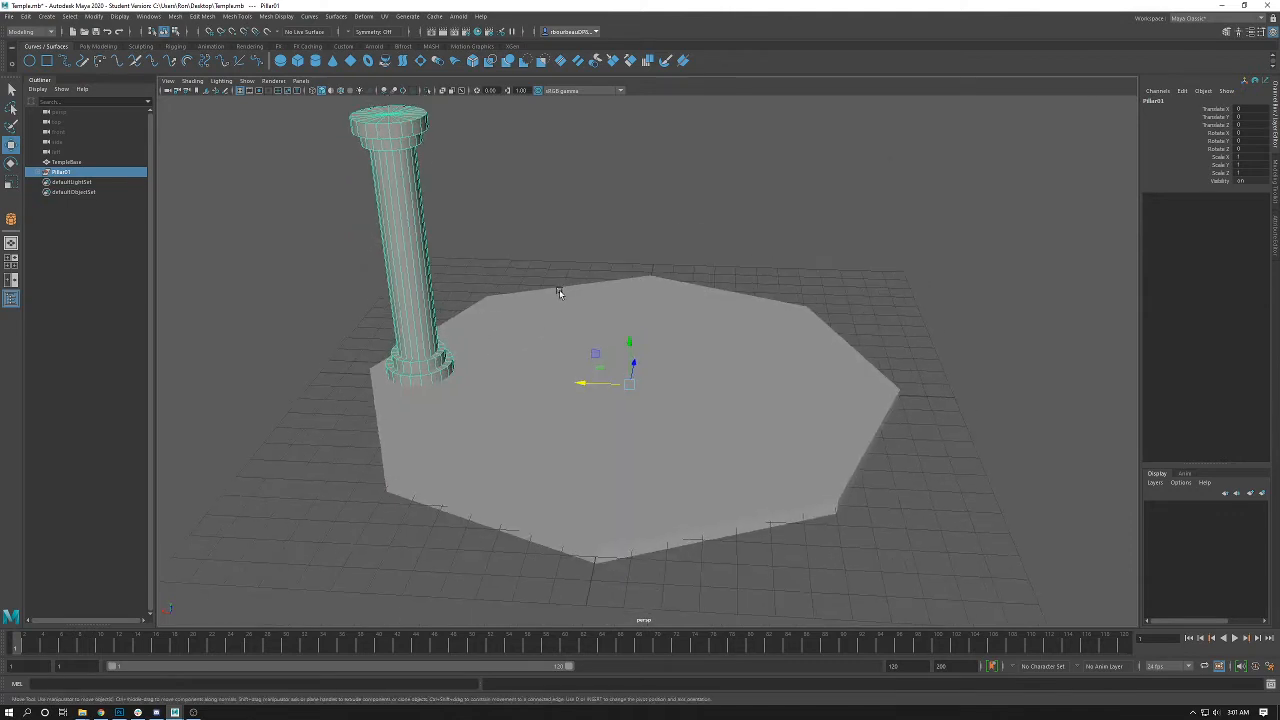
click(41, 174)
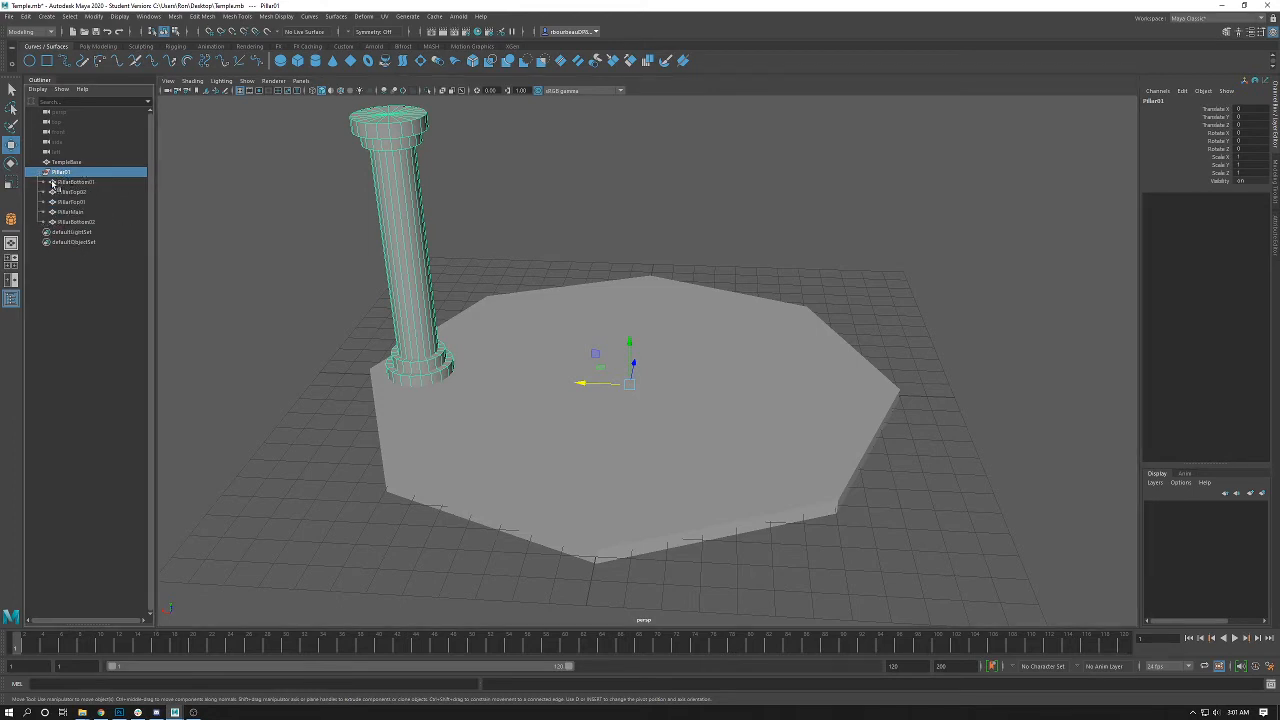
click(41, 173)
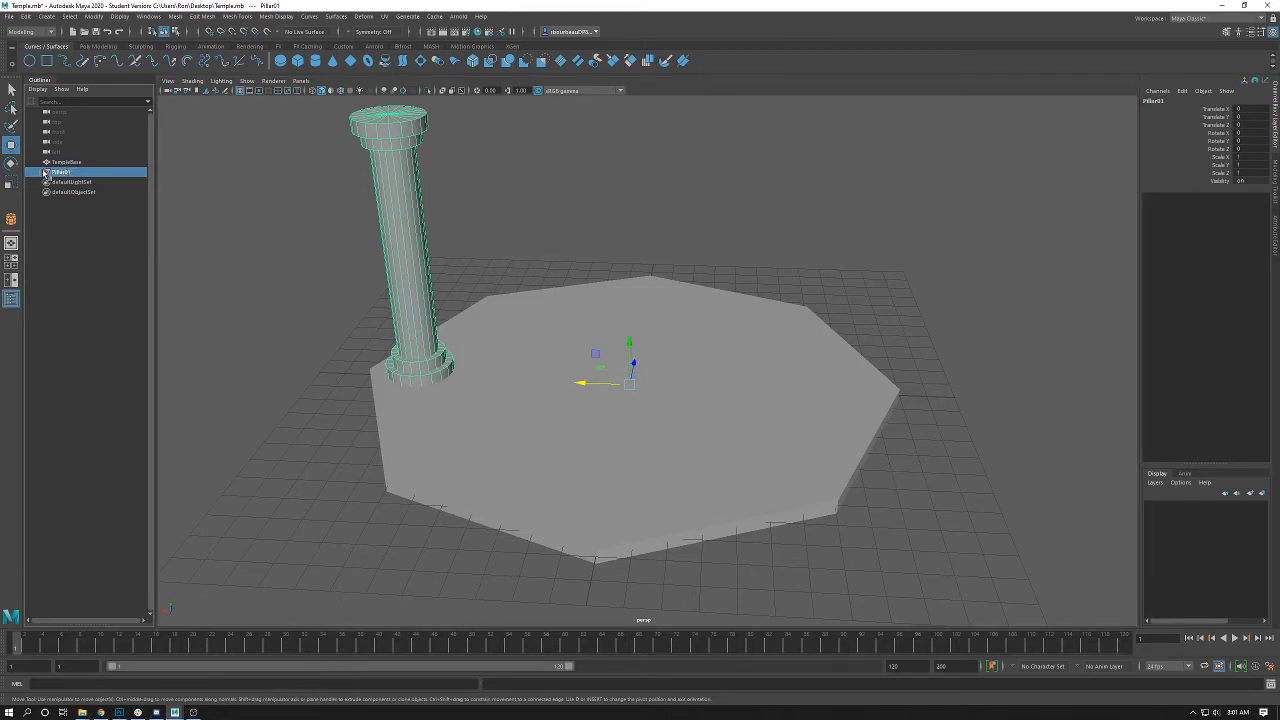
- Duplicate the Pillar01 group and rotate the copy around the platform's centre to about -44.3° in Y
key(ctrl+d)
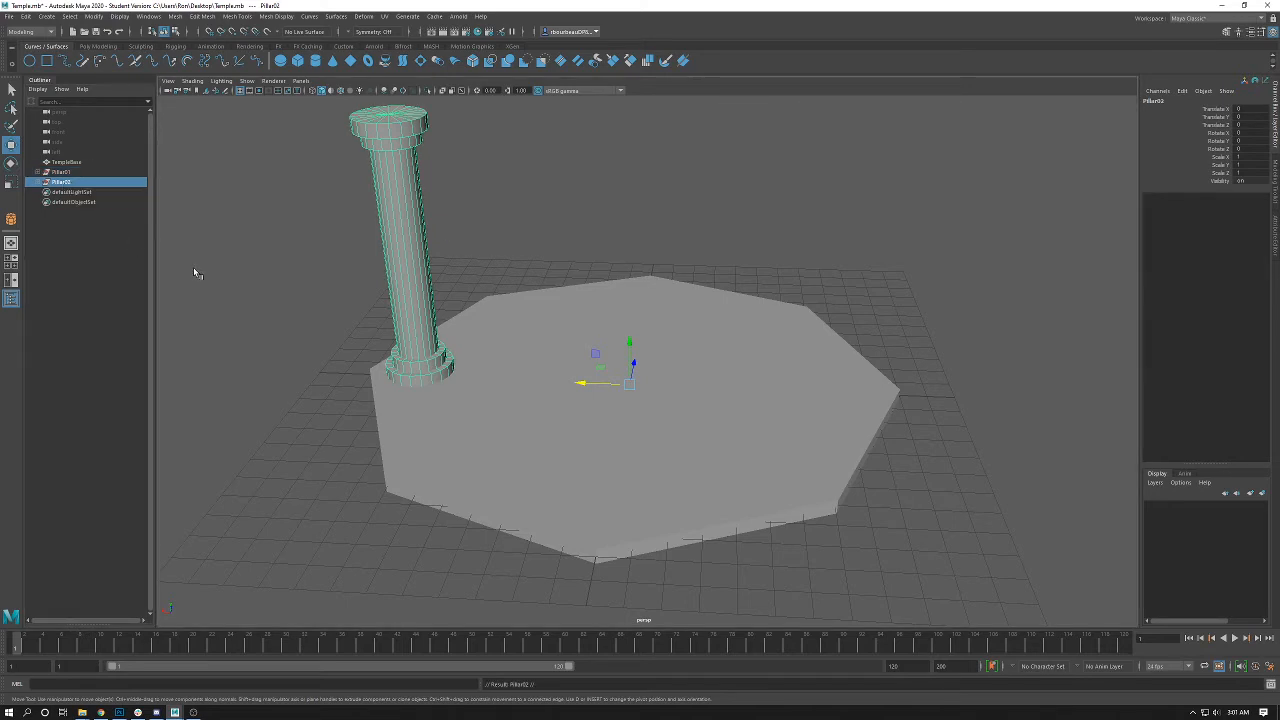
key(e)
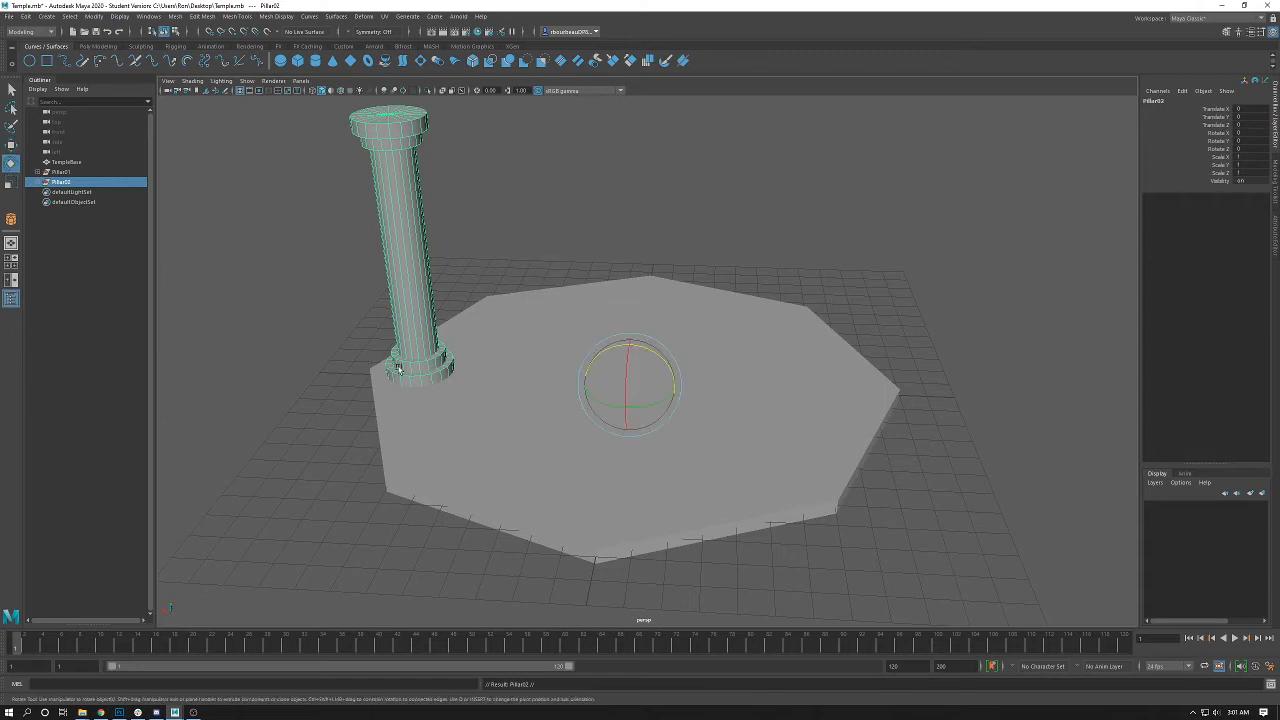
alt+right_drag(400, 406, 531, 443)
alt+middle_drag(560, 406, 591, 363)
alt+right_drag(591, 363, 515, 368)
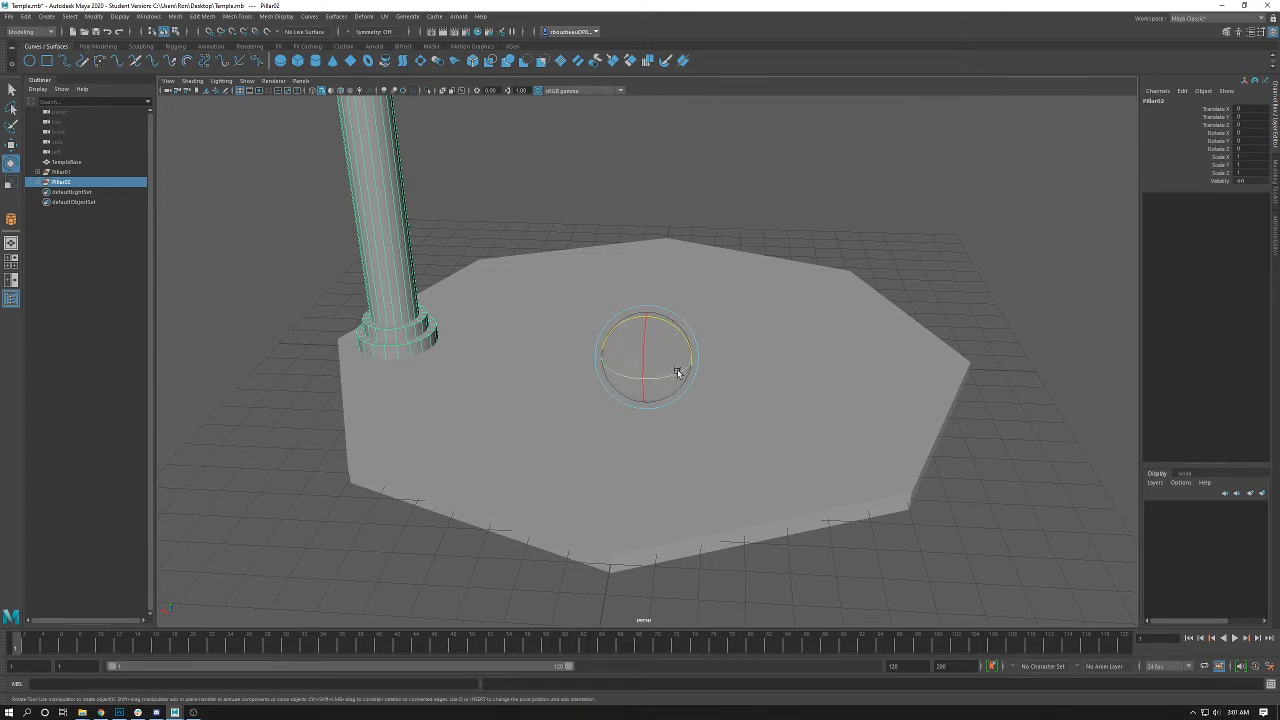
drag(680, 371, 674, 366)
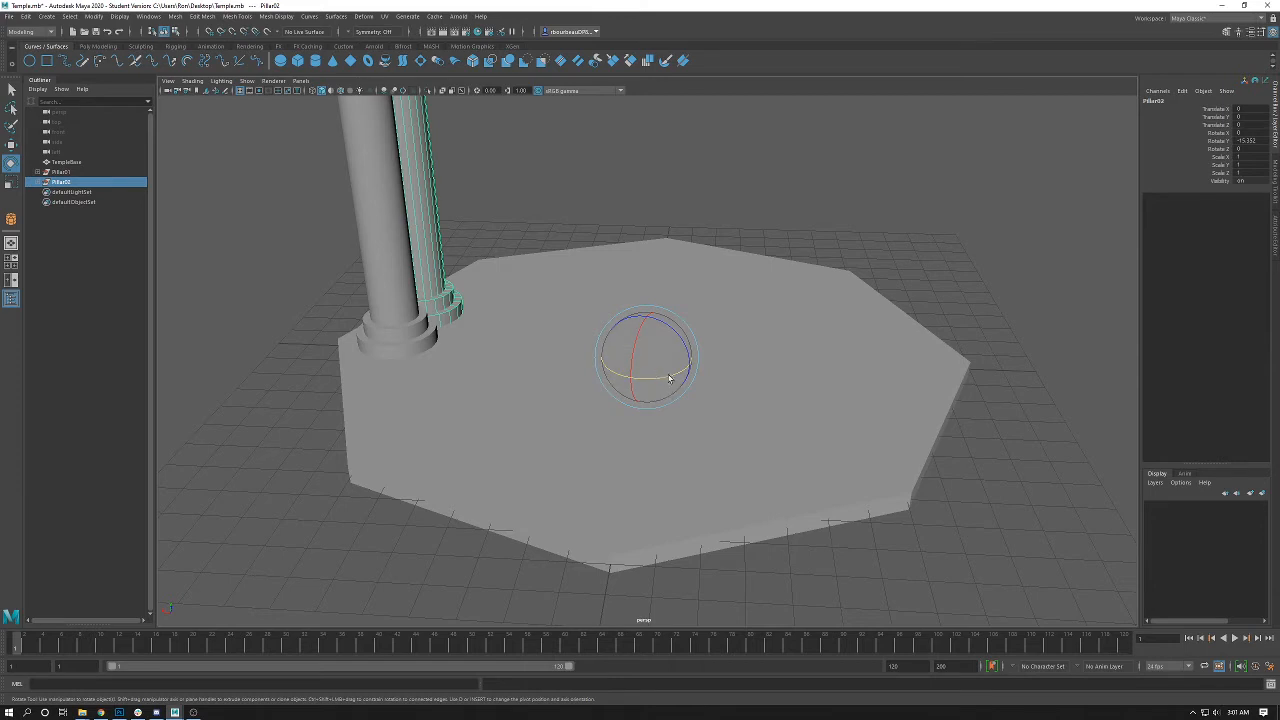
alt+drag(569, 263, 629, 326)
alt+middle_drag(629, 326, 620, 367)
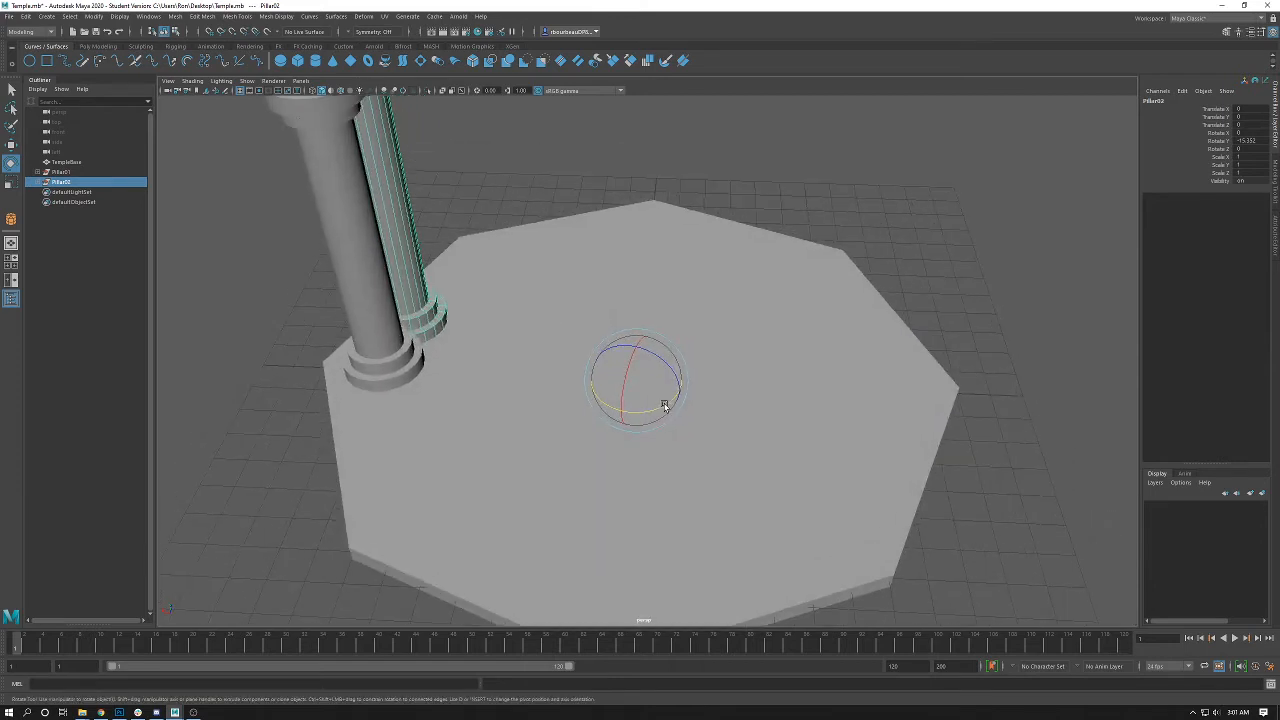
drag(664, 406, 643, 403)
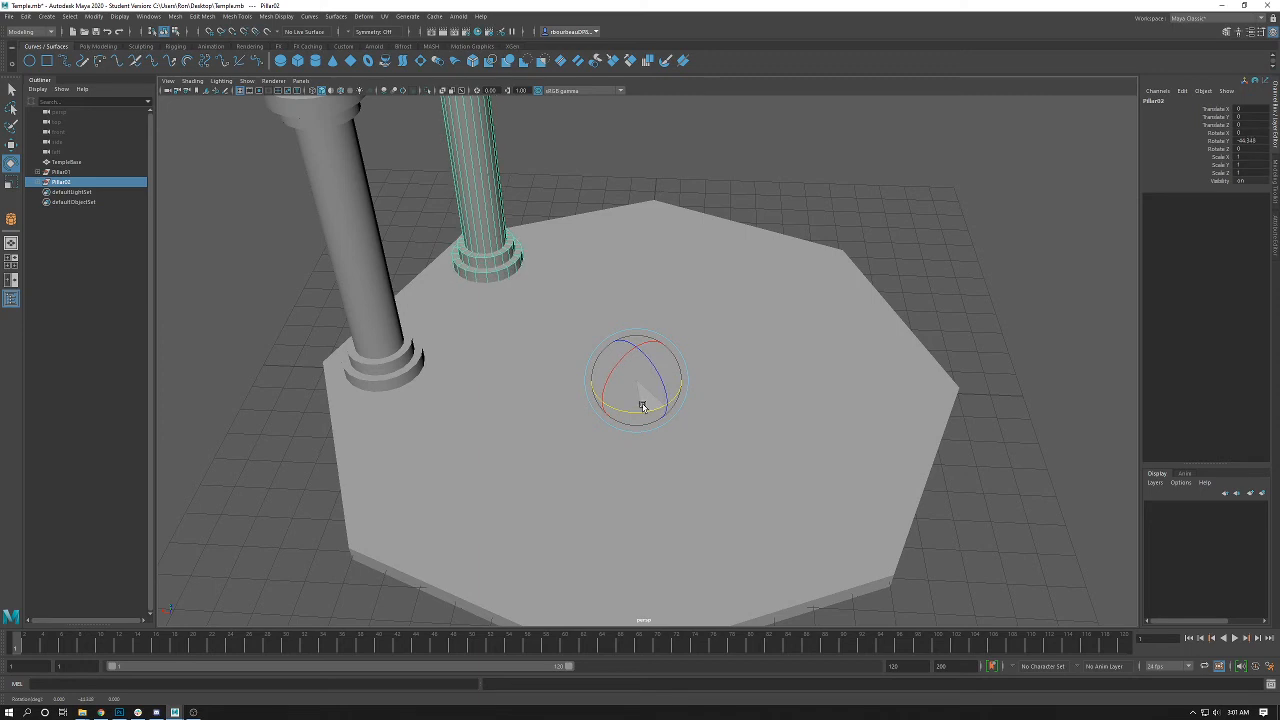
- Set the Pillar02 group's Y rotation to exactly -45
click(1250, 141)
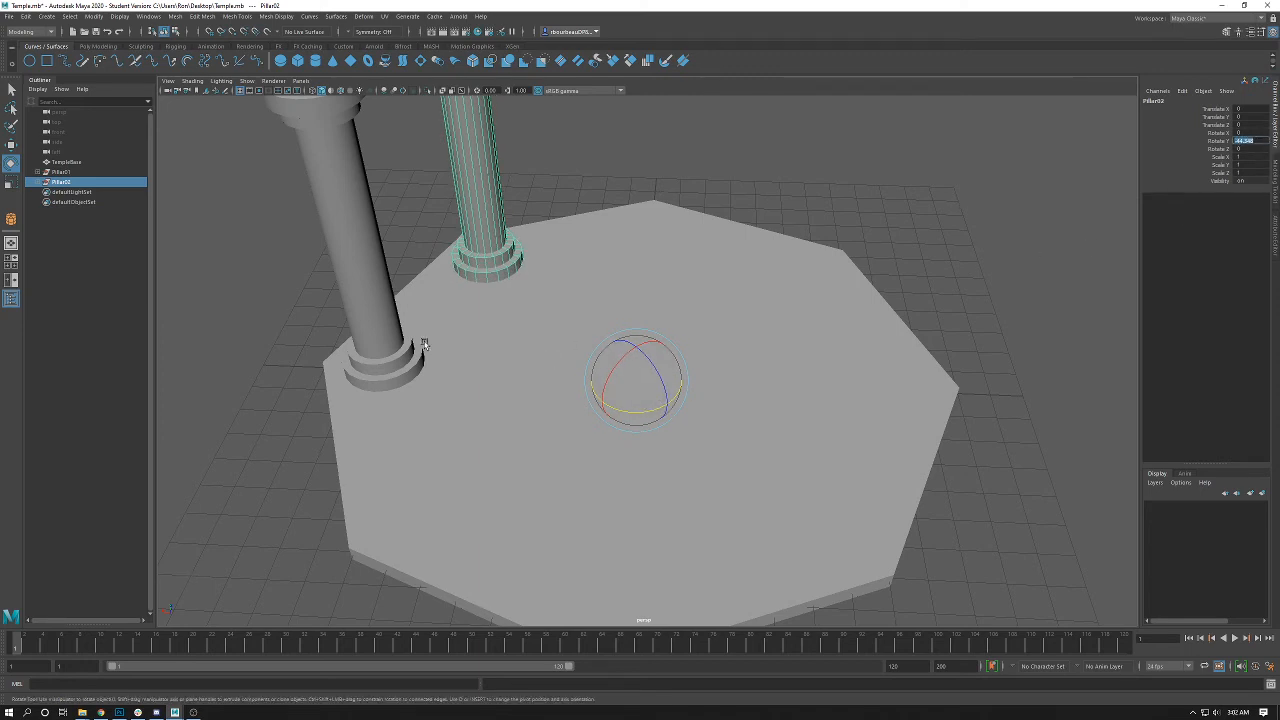
alt+middle_drag(661, 385, 654, 314)
alt+right_drag(654, 314, 488, 312)
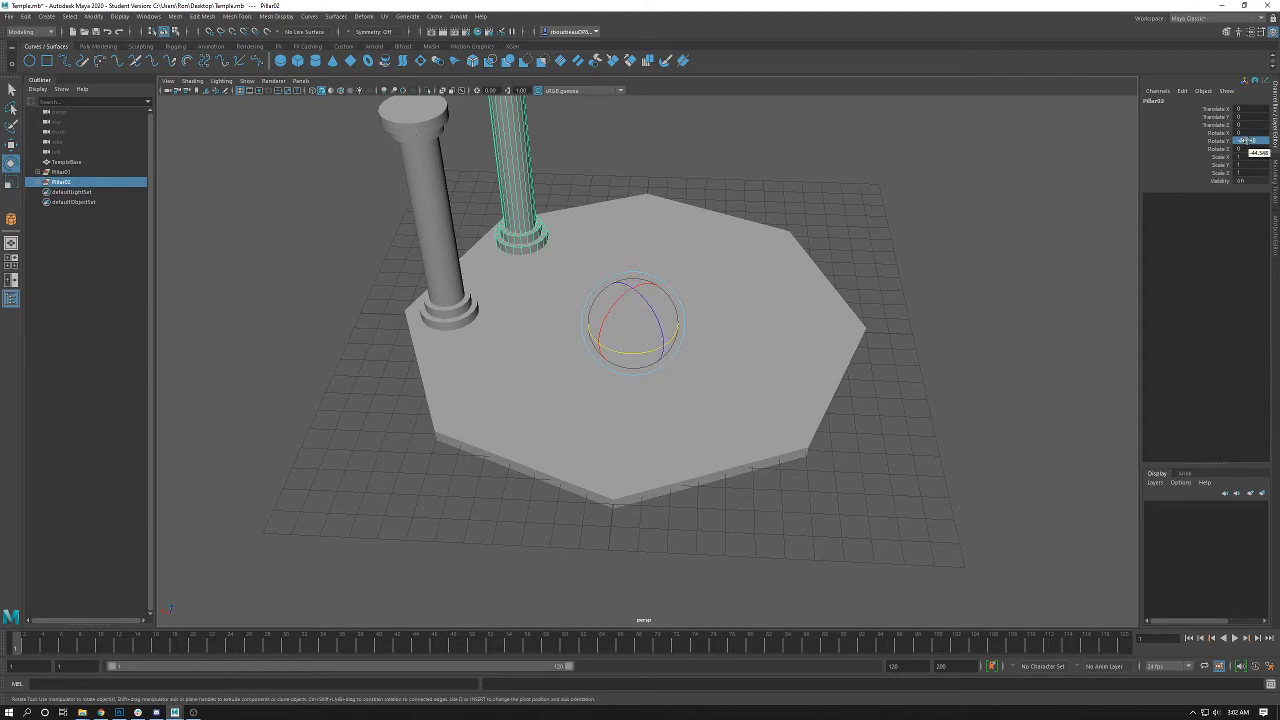
key(4)
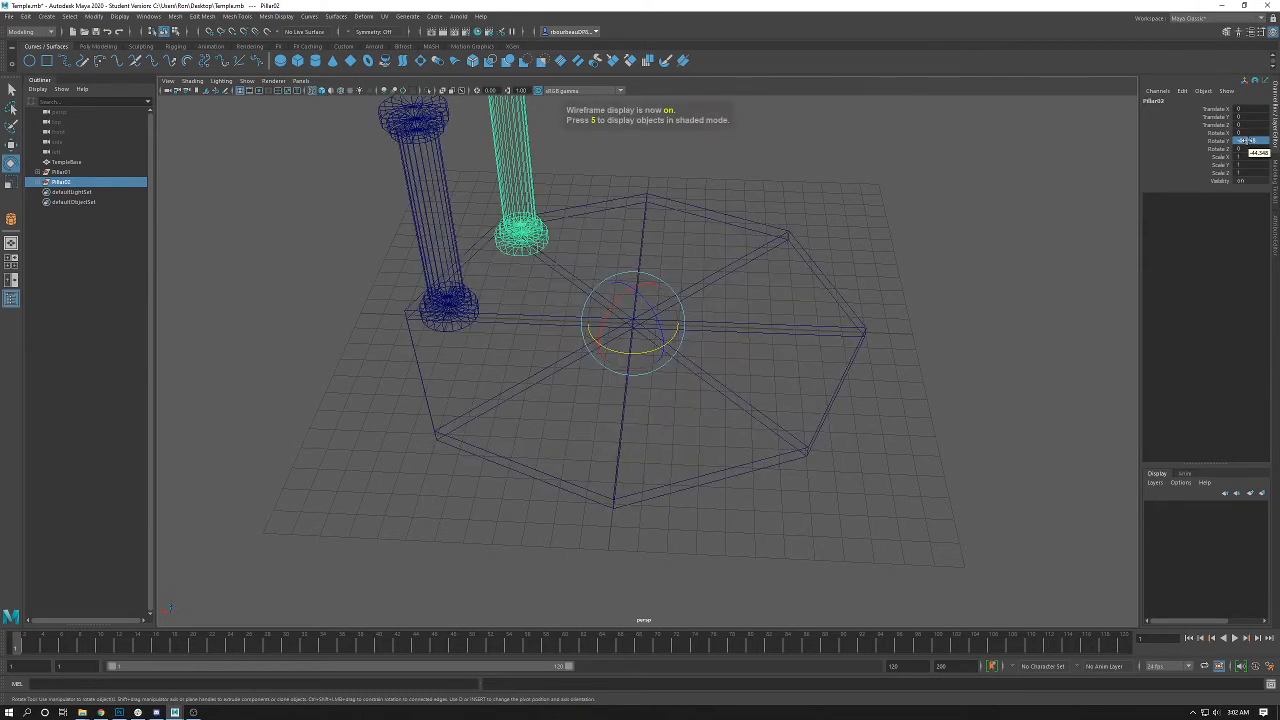
key(5)
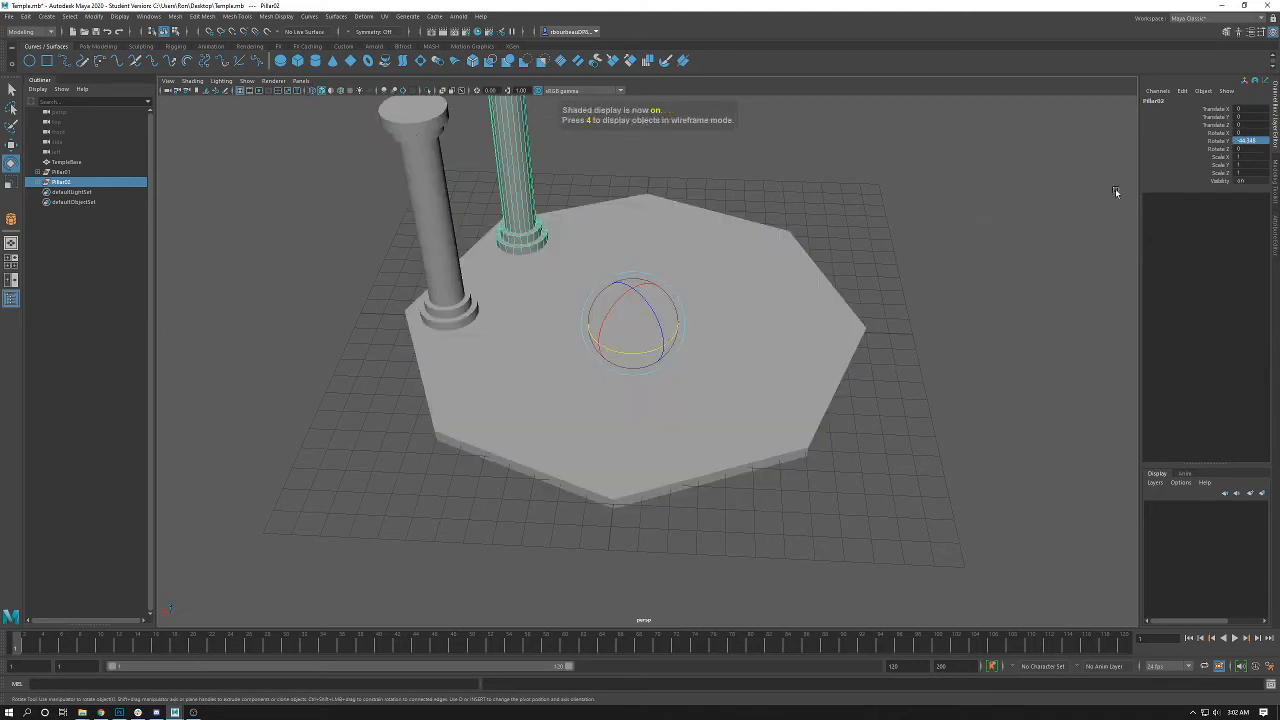
double_click(1248, 141)
key(BackSpace)
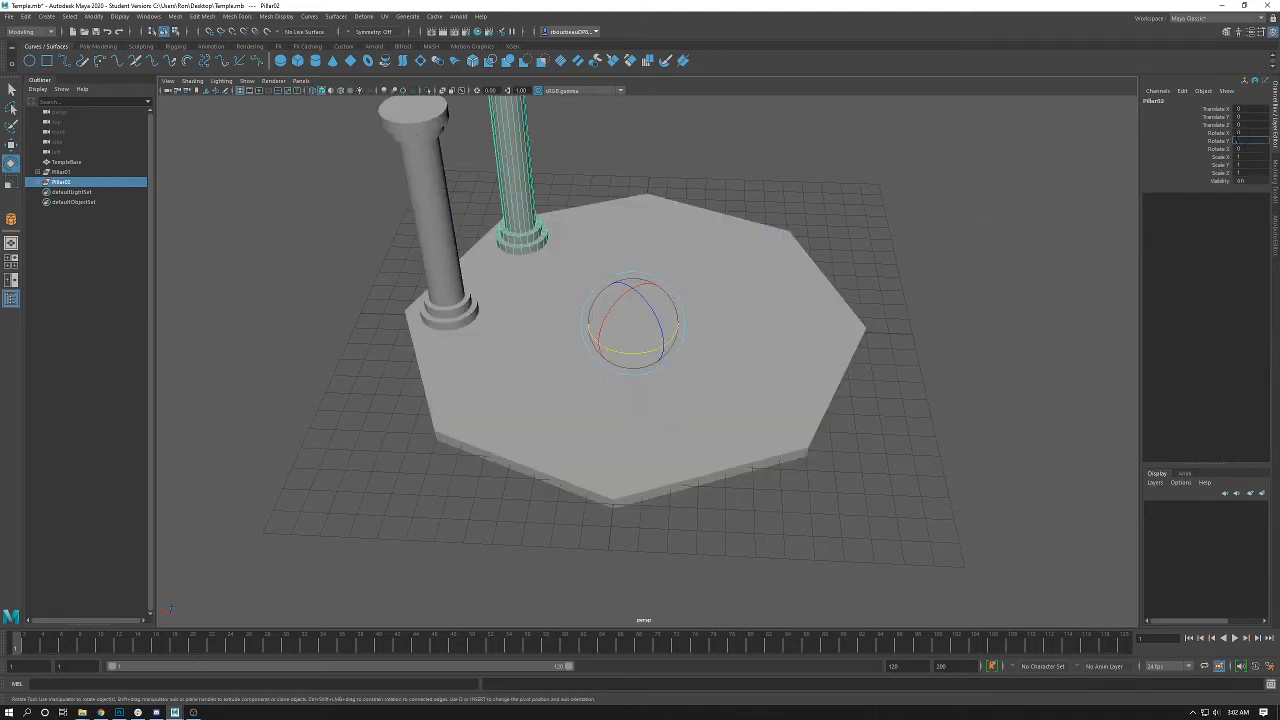
text(-45)
key(Return)
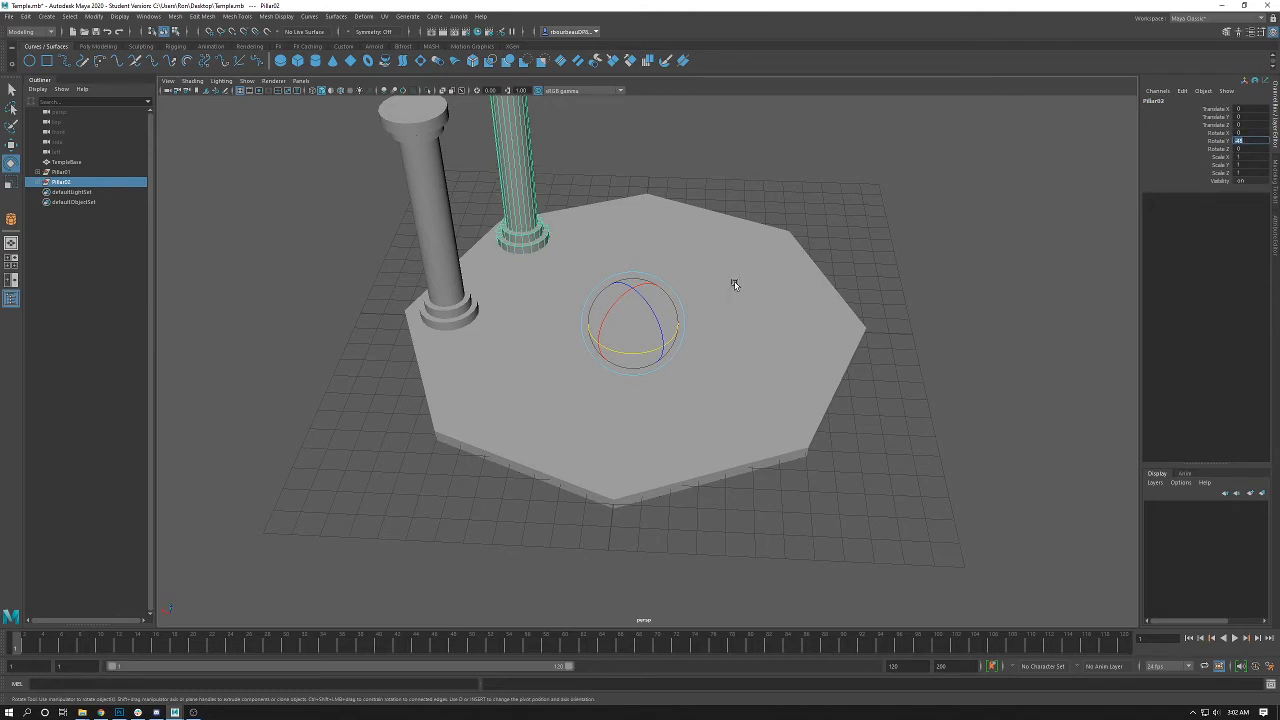
- Examine from above and in perspective how Pillar02 lines up with the platform's corner
alt+drag(770, 228, 646, 302)
key(space)
key(space)
key(f)
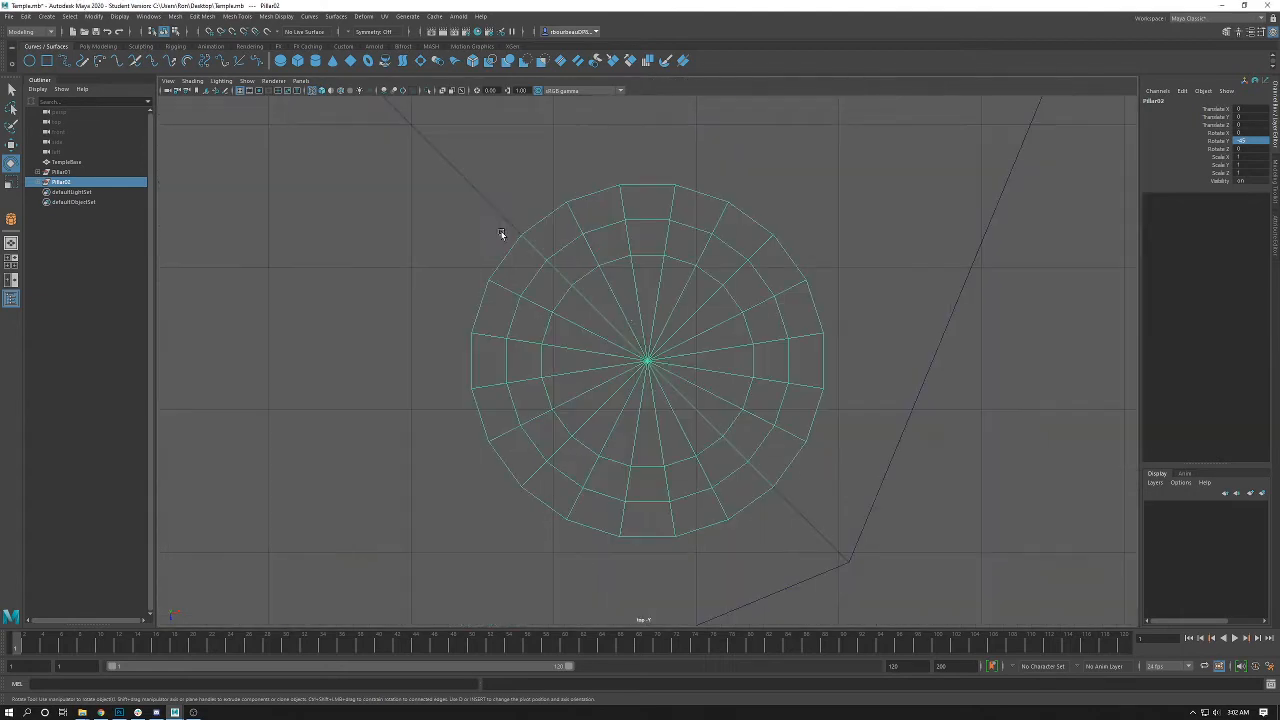
scroll(502, 236, down, 6)
alt+middle_drag(572, 318, 657, 365)
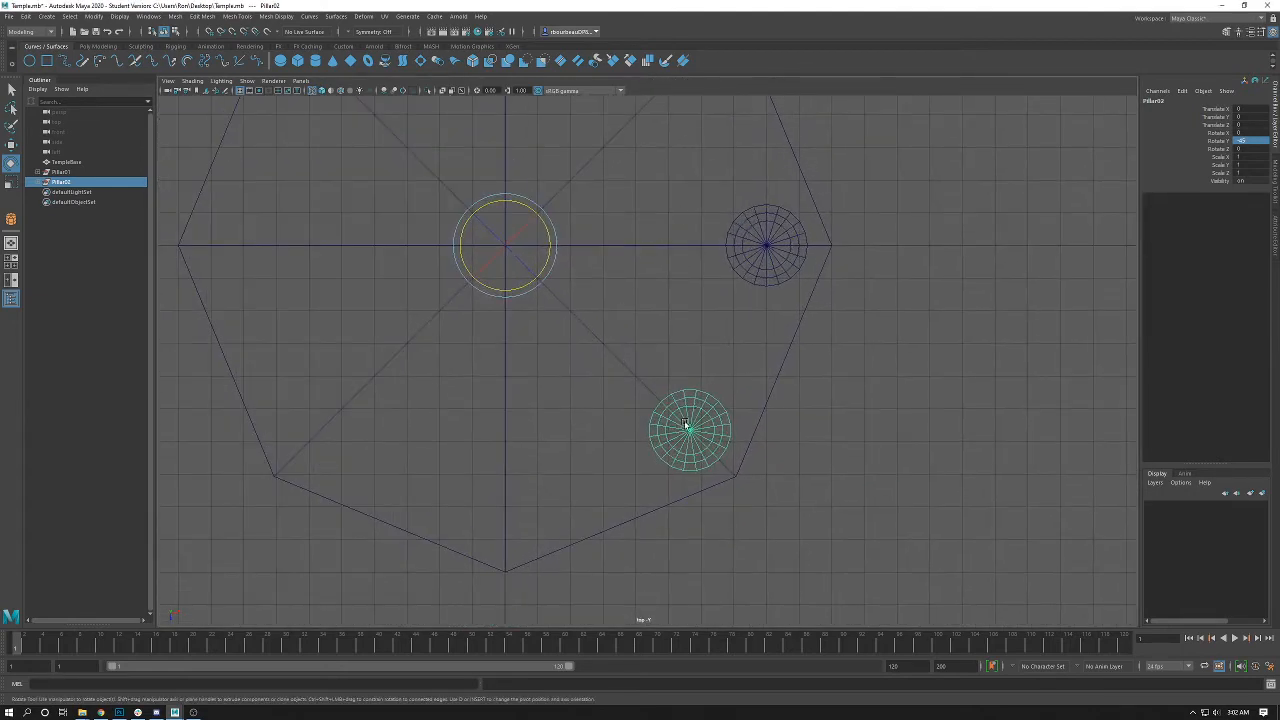
drag(532, 286, 623, 266)
key(space)
key(space)
alt+drag(844, 257, 475, 392)
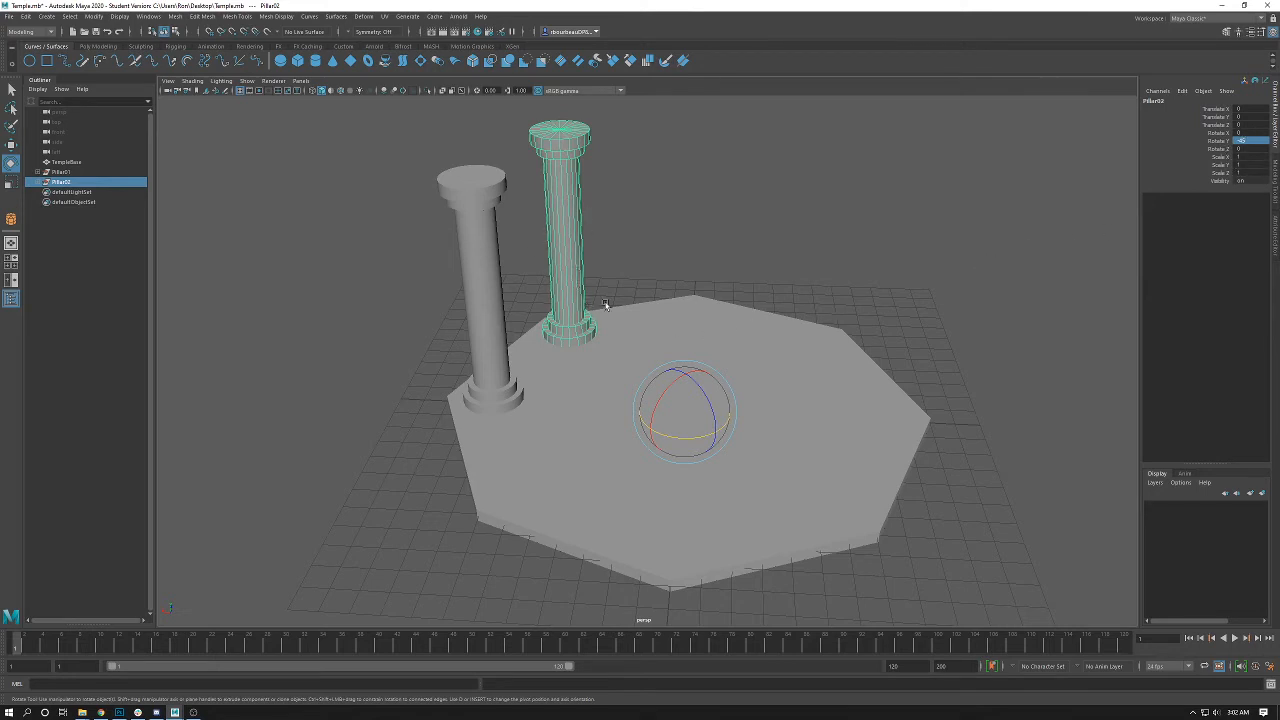
- Try duplicating Pillar02 with the copy's Y rotation set to -90, and delete that copy
click(671, 279)
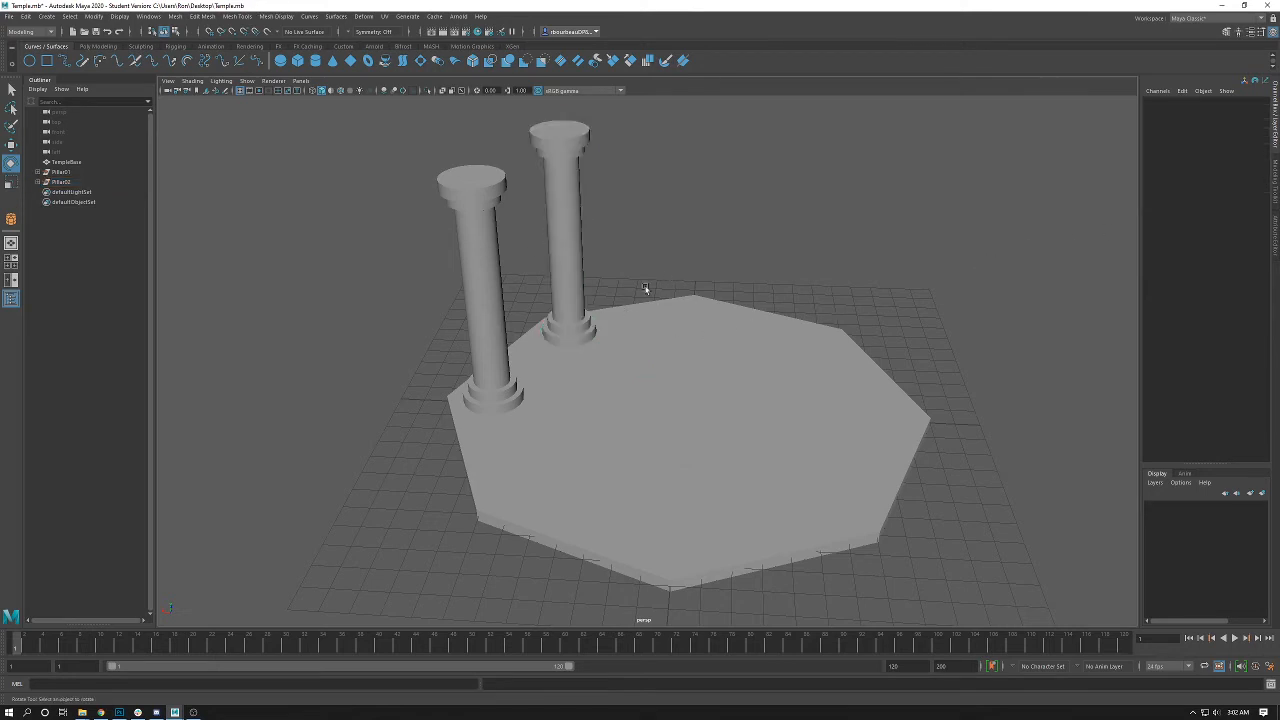
click(64, 182)
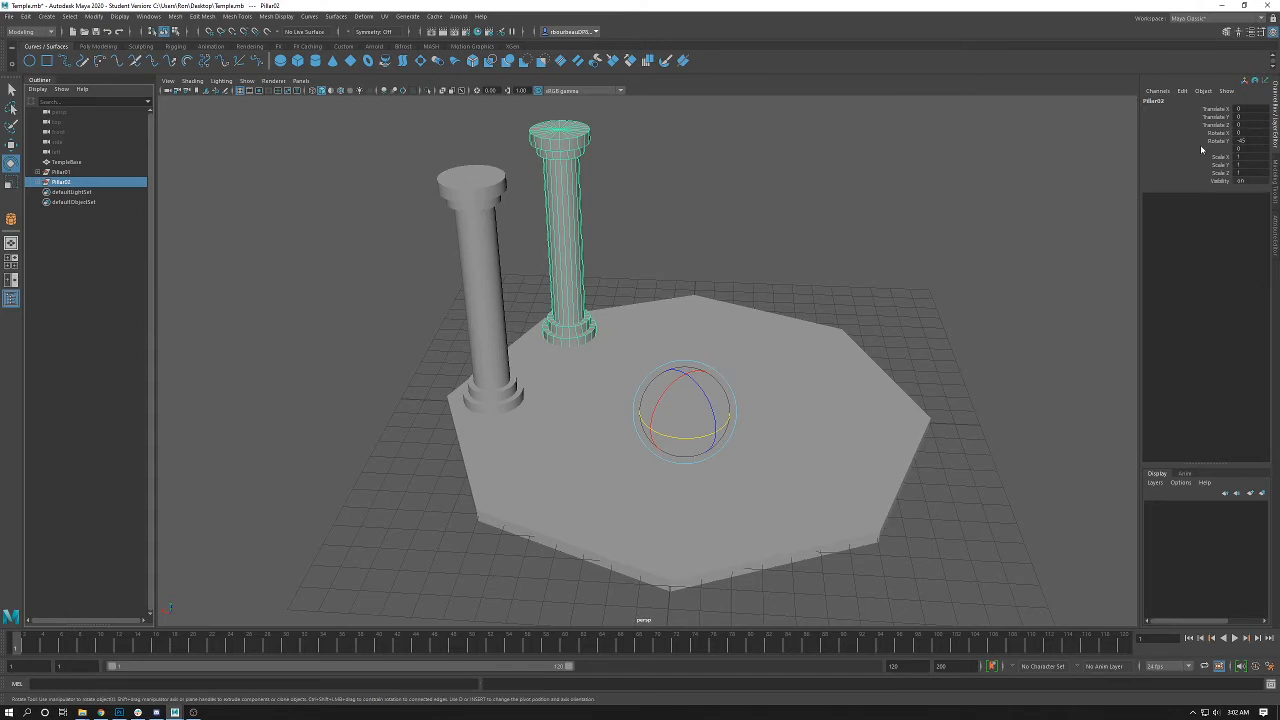
key(ctrl+d)
double_click(1241, 141)
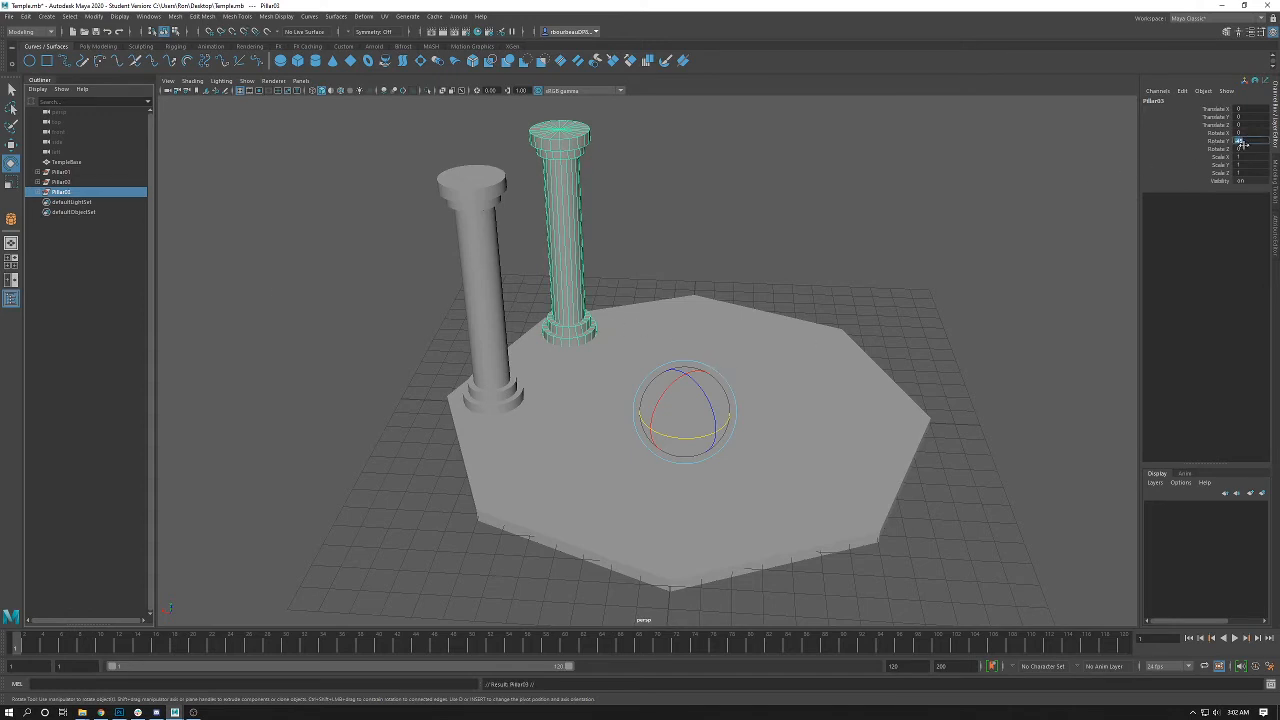
text(1)
key(Return)
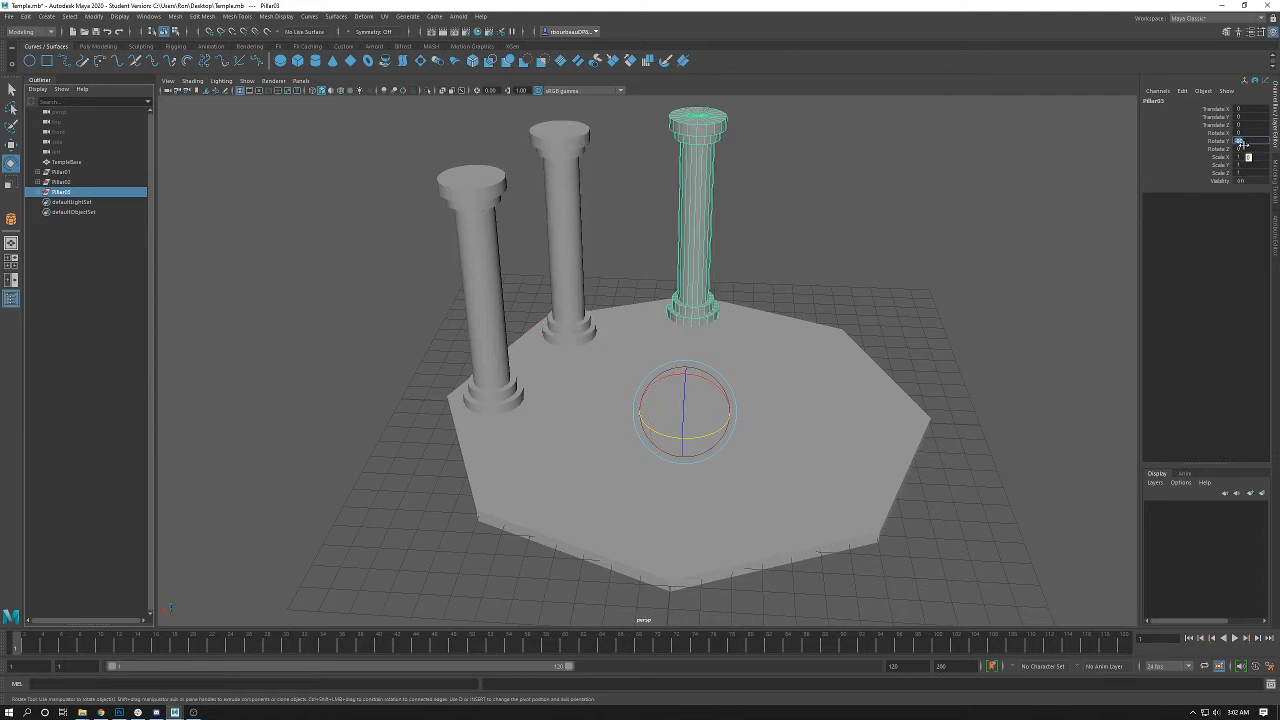
alt+drag(1006, 231, 697, 255)
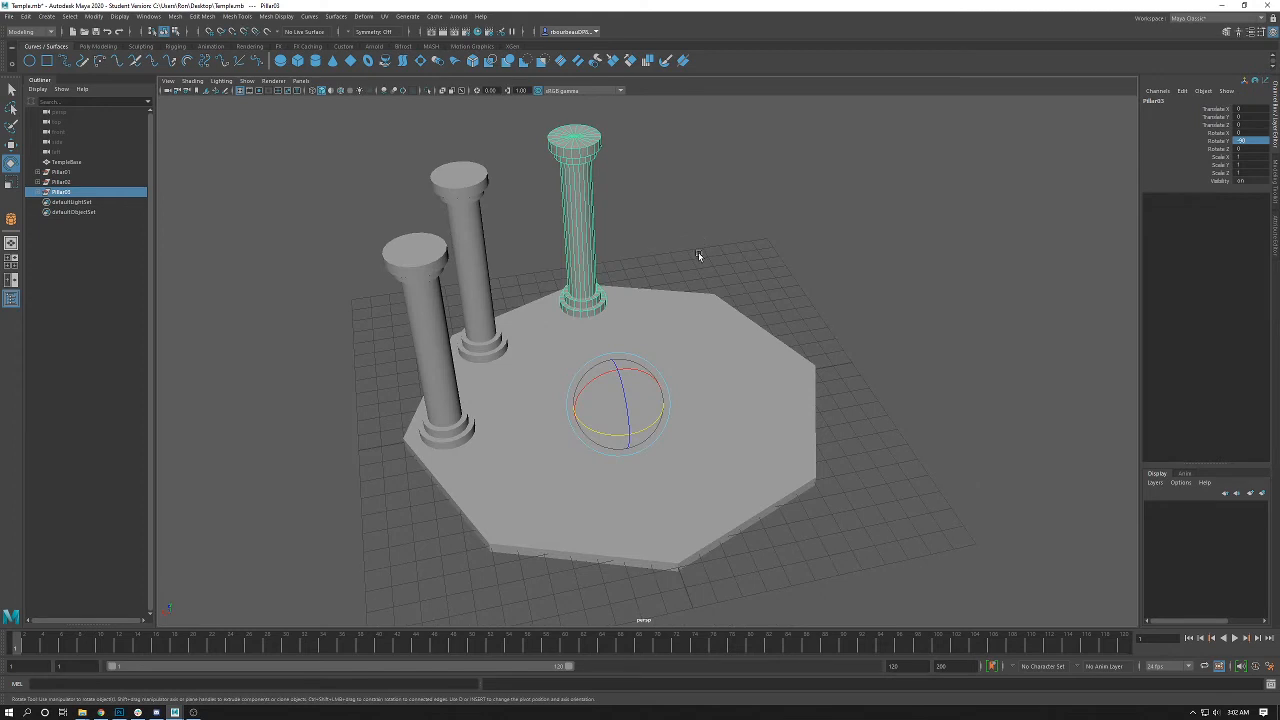
alt+drag(733, 189, 603, 355)
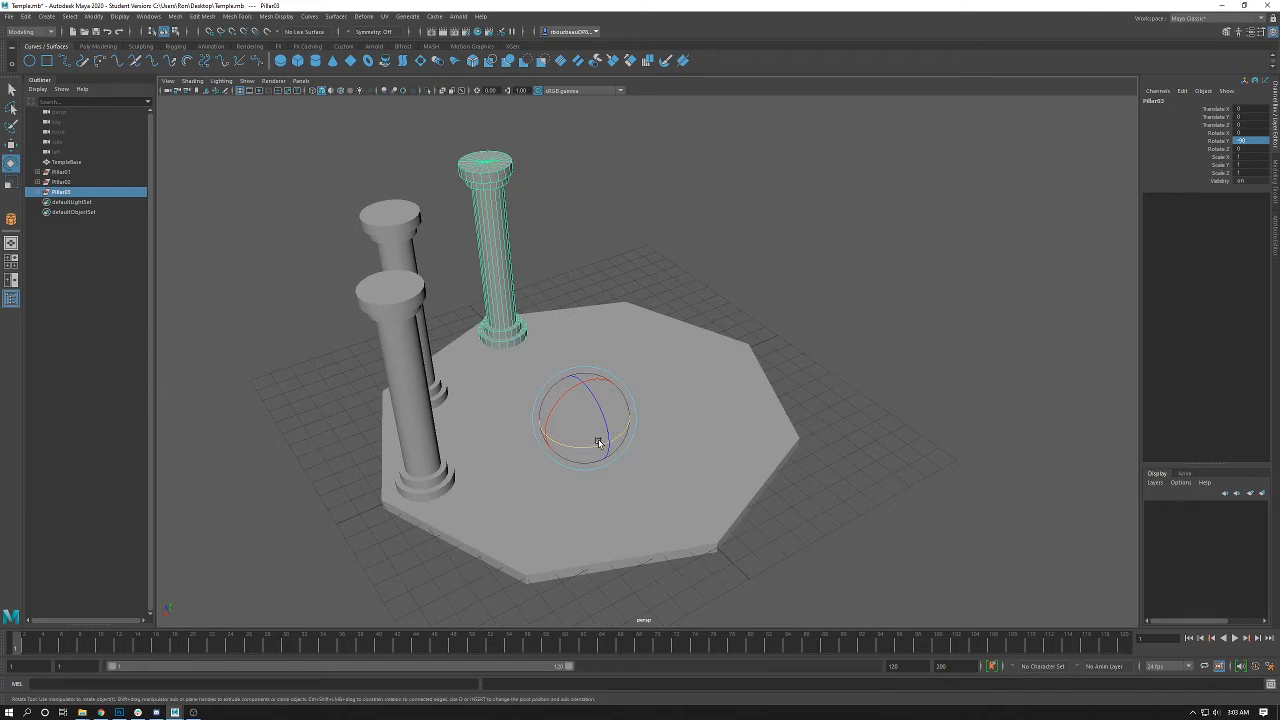
key(Delete)
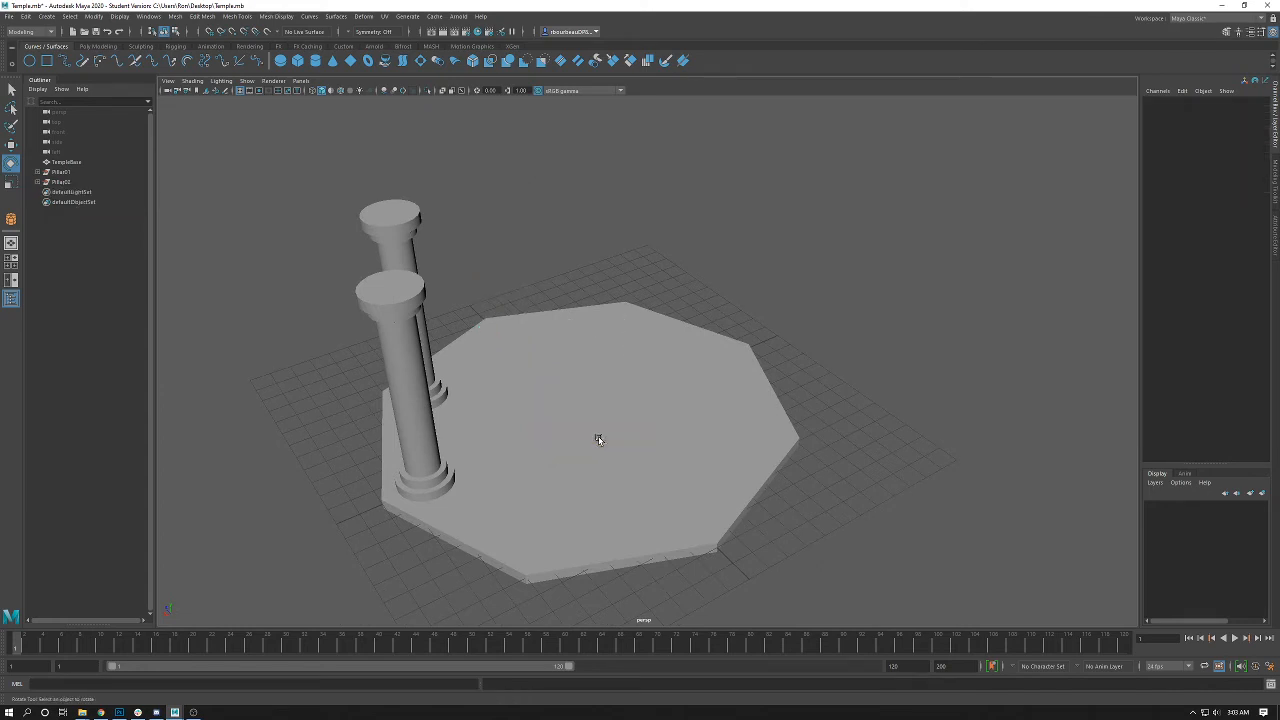
- Duplicate Pillar02 and rotate the copy around the platform's centre to -90 in Y
click(89, 185)
alt+drag(378, 300, 491, 363)
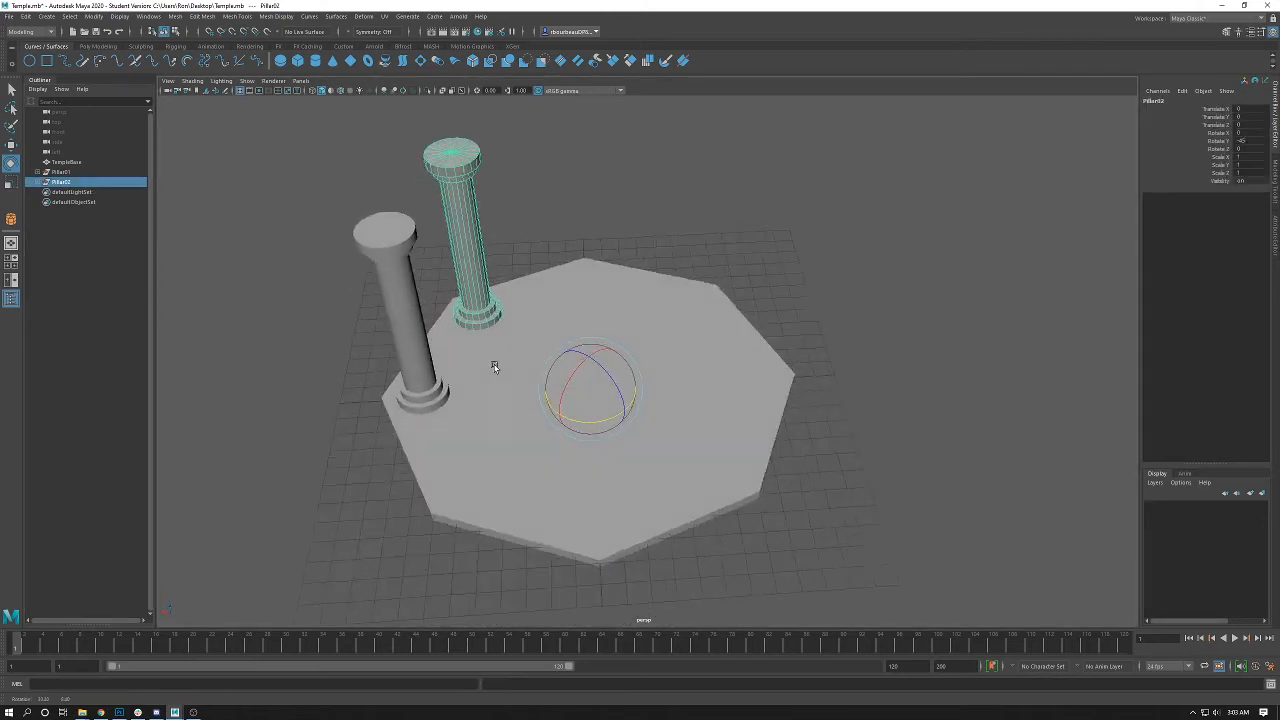
key(ctrl+d)
drag(598, 423, 570, 421)
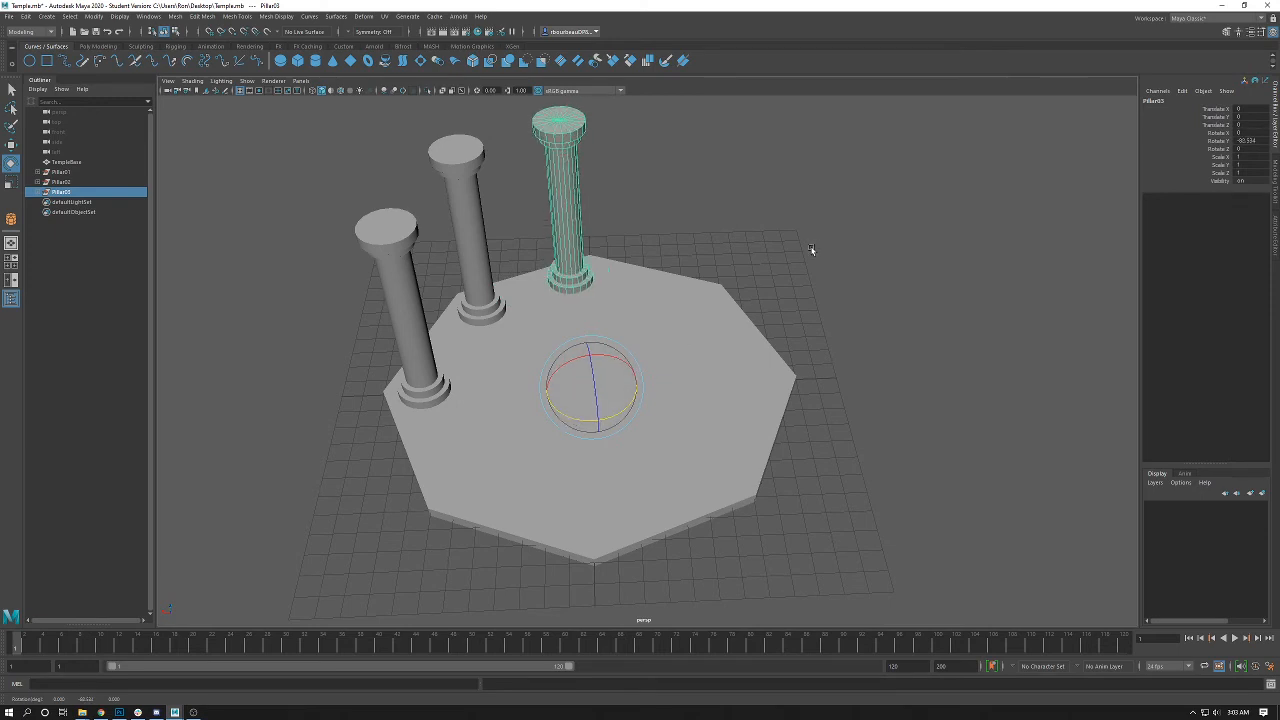
double_click(1241, 141)
key(Return)
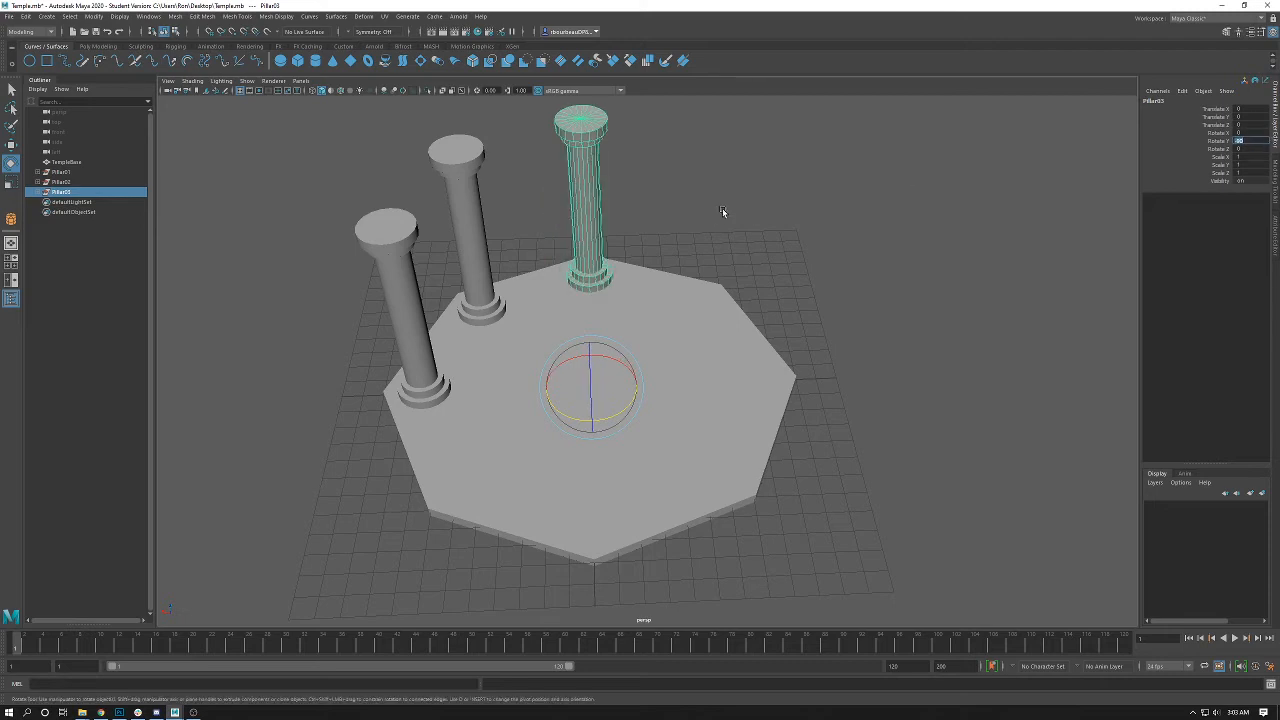
- Repeat the rotated duplication five times to place pillars Pillar04 to Pillar08 around the remaining platform corners
alt+drag(722, 208, 764, 158)
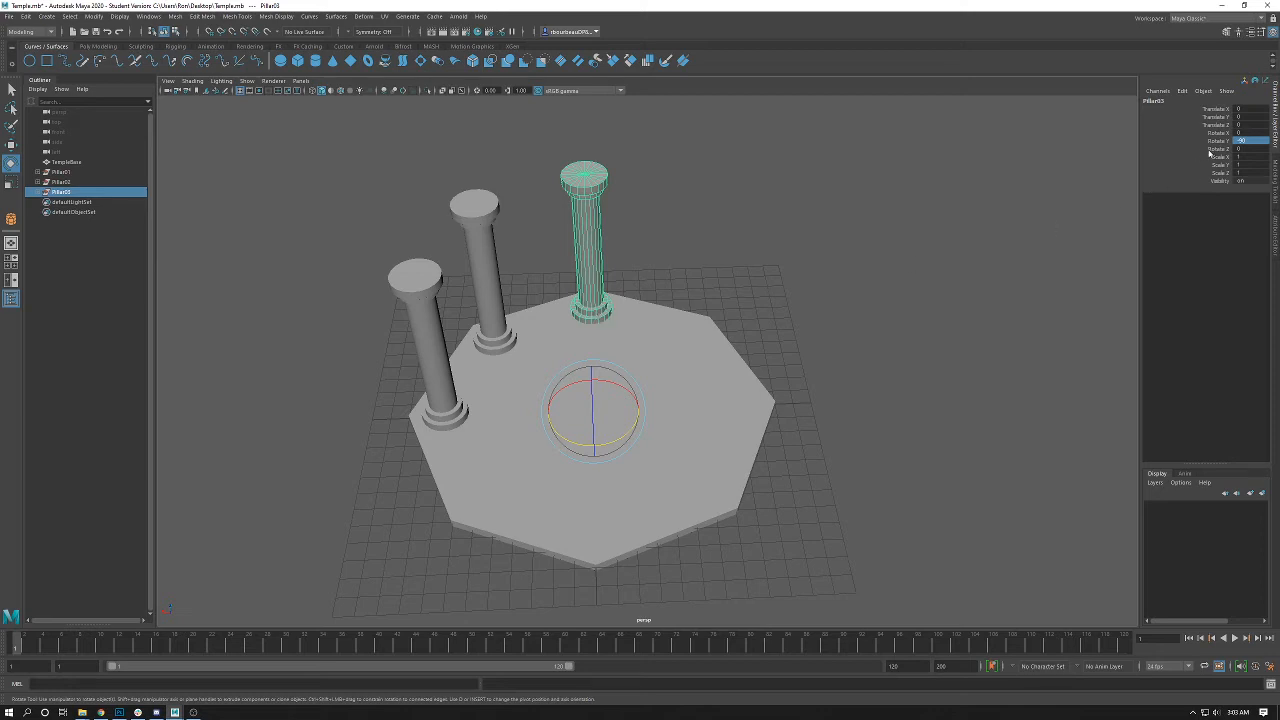
alt+drag(718, 342, 655, 329)
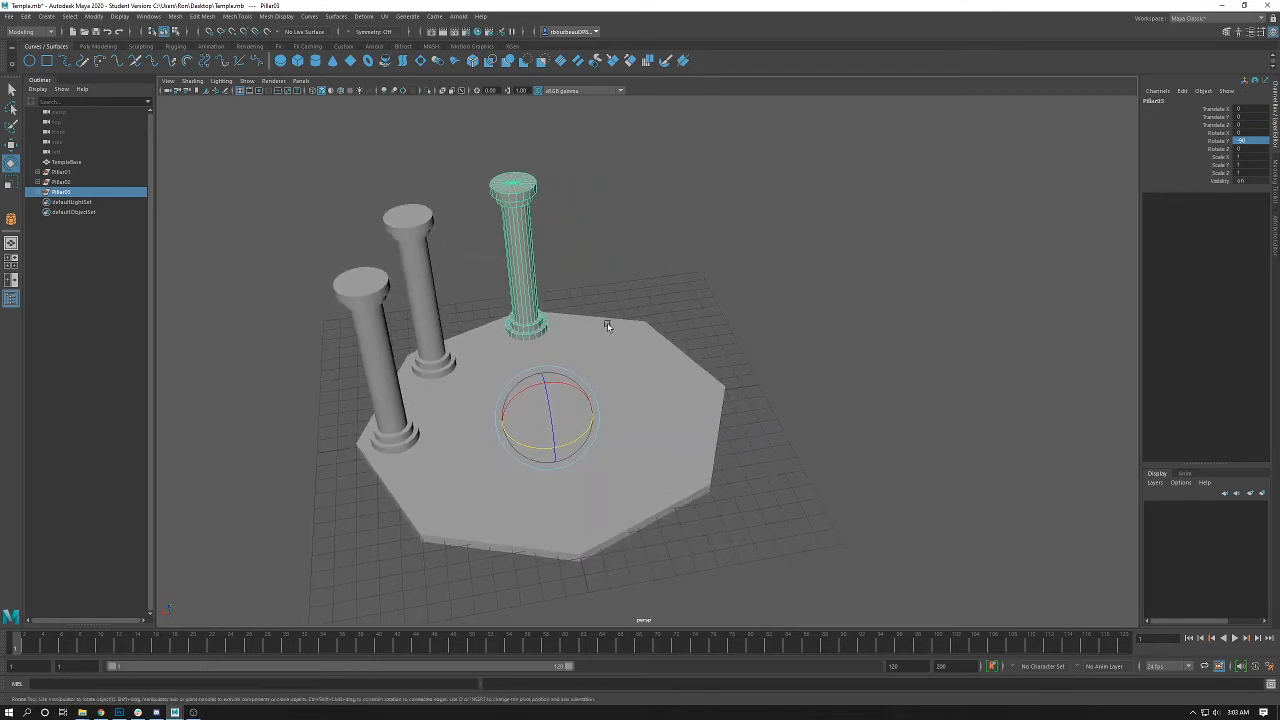
key(shift+d)
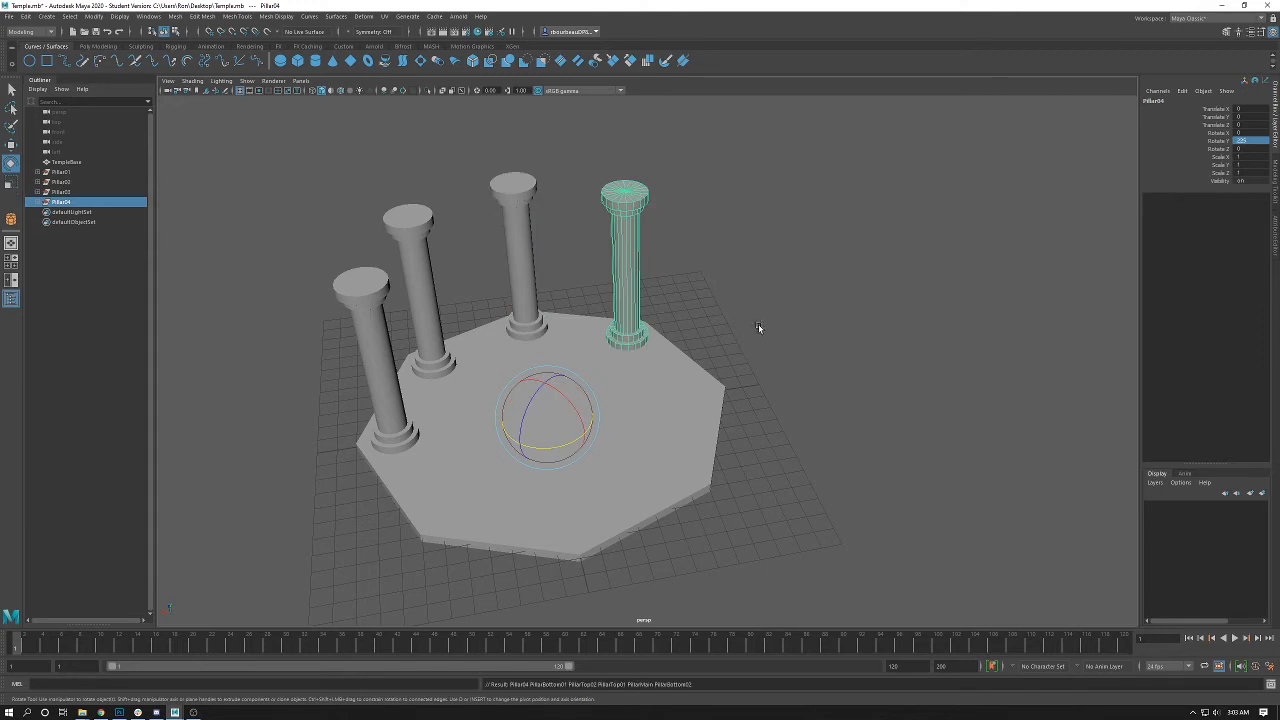
key(shift+d)
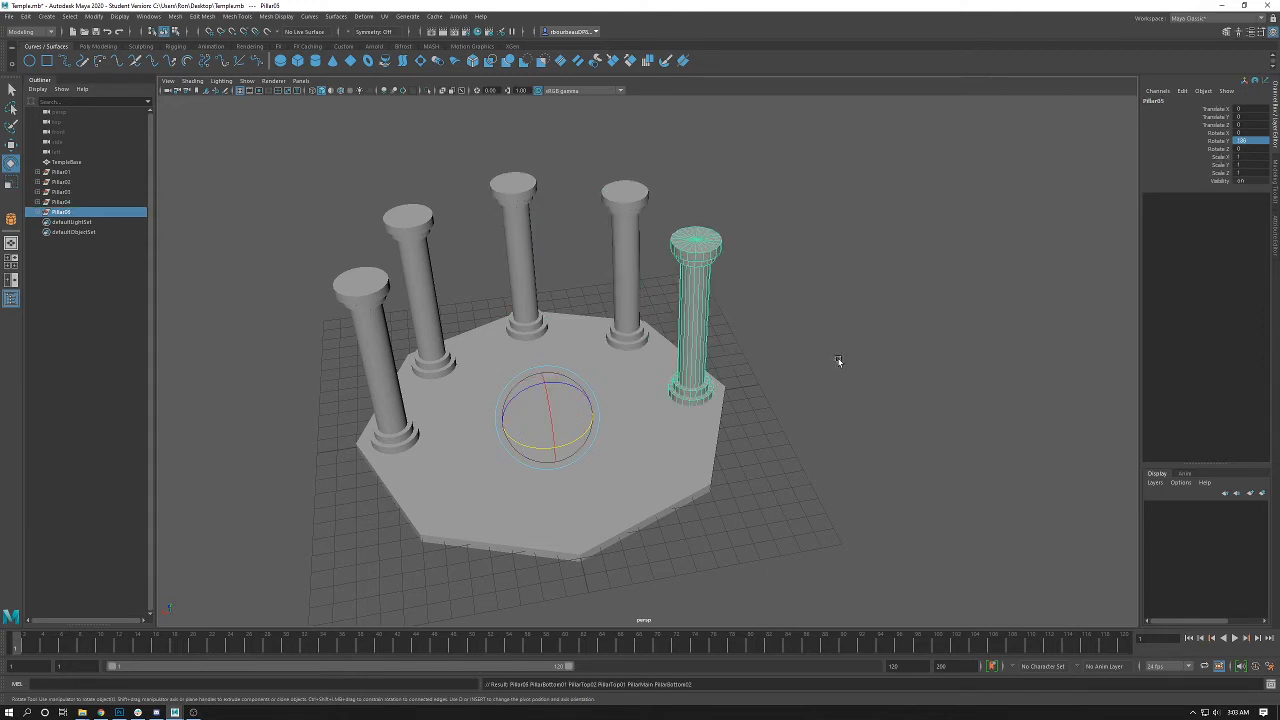
key(shift+d)
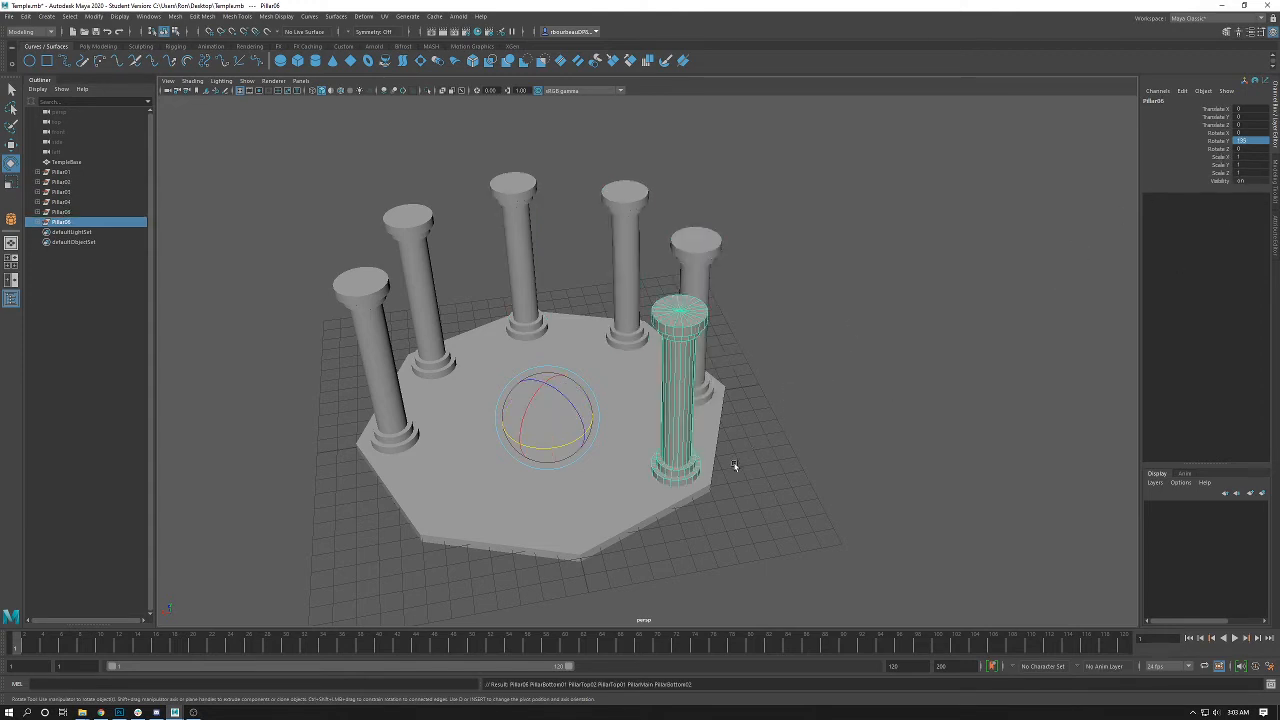
key(shift+d)
key(shift+d)
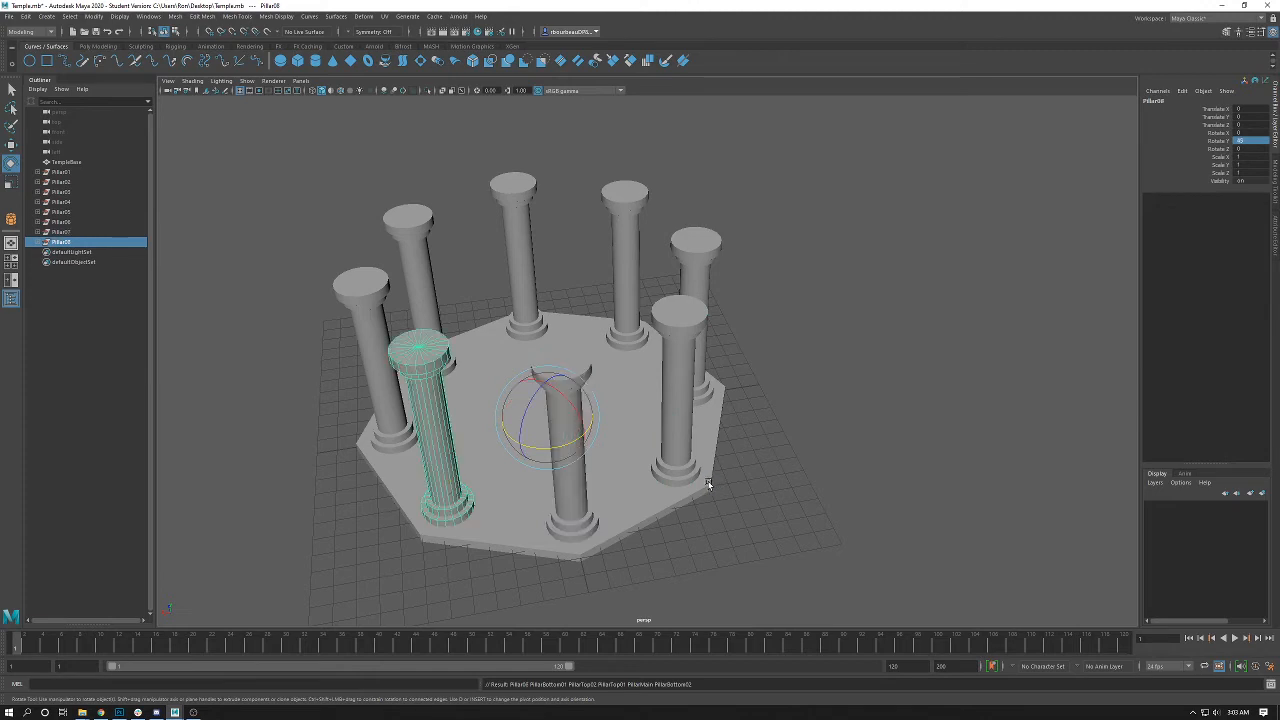
alt+drag(741, 462, 667, 254)
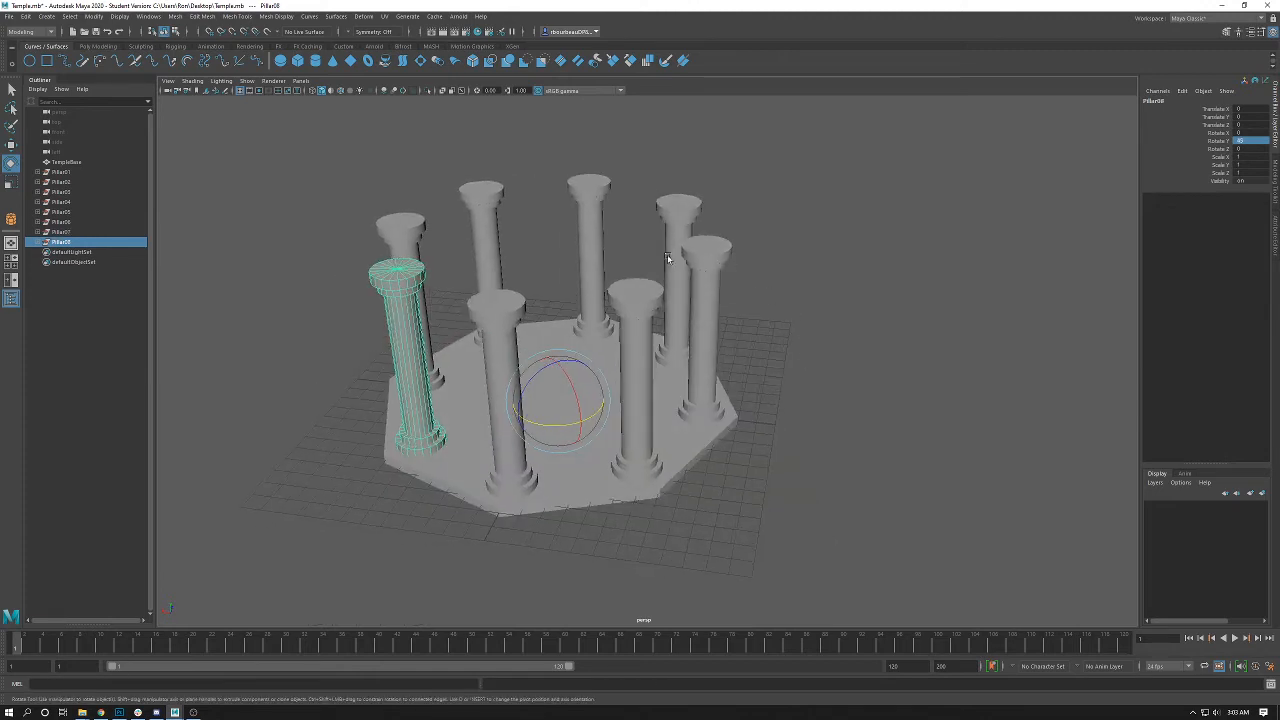
click(681, 528)
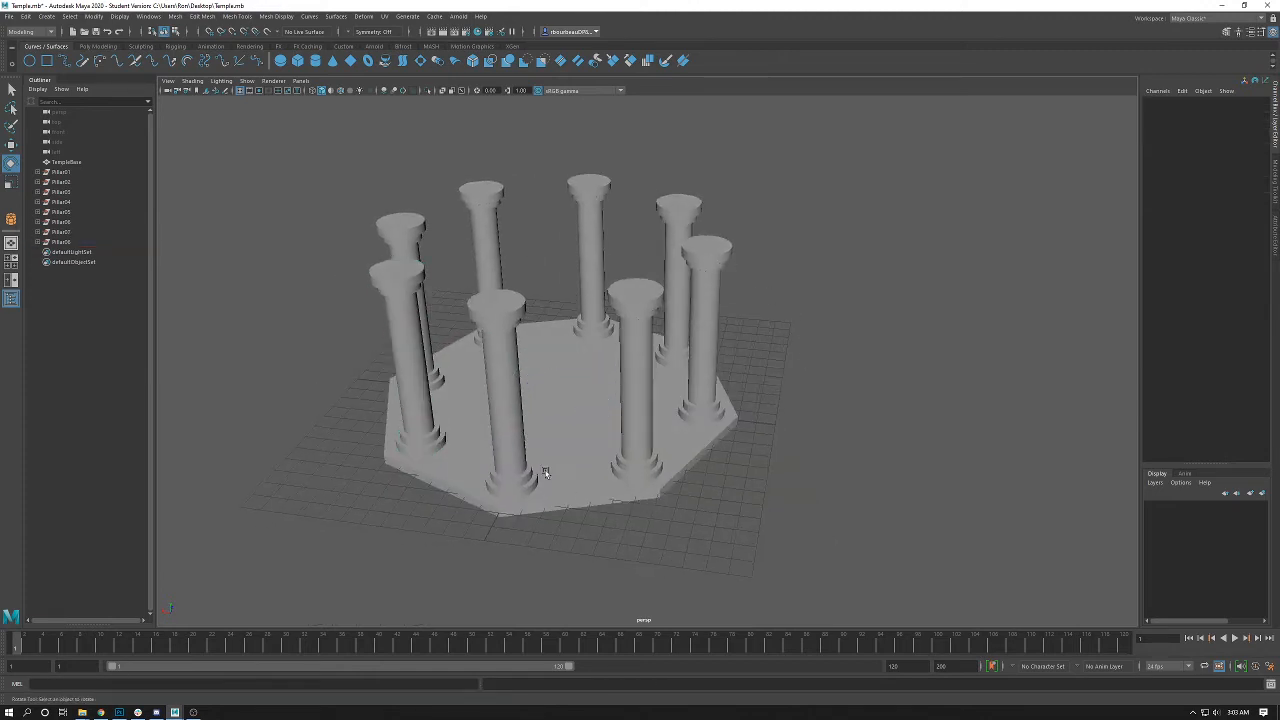
- Duplicate Pillar08, move the copy off the platform to about 9.149 in X, and place another copy beside it along Z
click(86, 242)
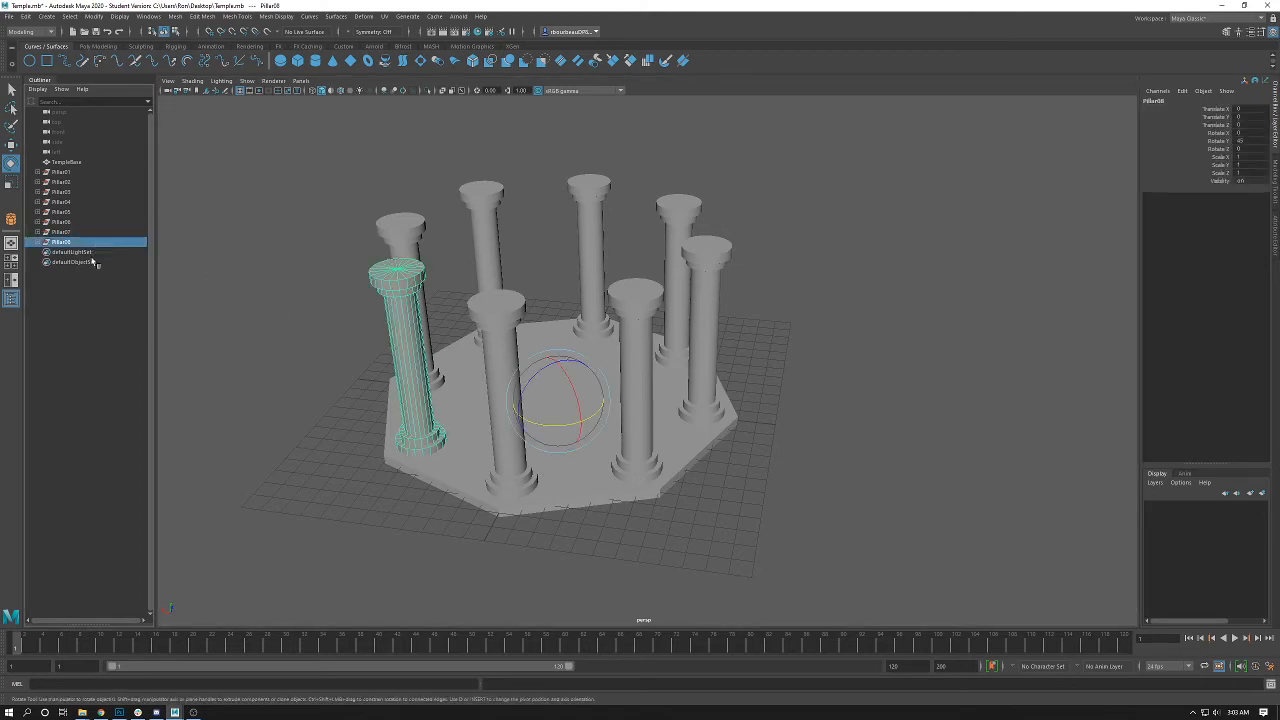
key(w)
alt+drag(639, 447, 742, 426)
key(ctrl+d)
drag(697, 311, 574, 246)
key(f)
alt+drag(538, 286, 668, 384)
drag(864, 412, 861, 444)
key(ctrl+d)
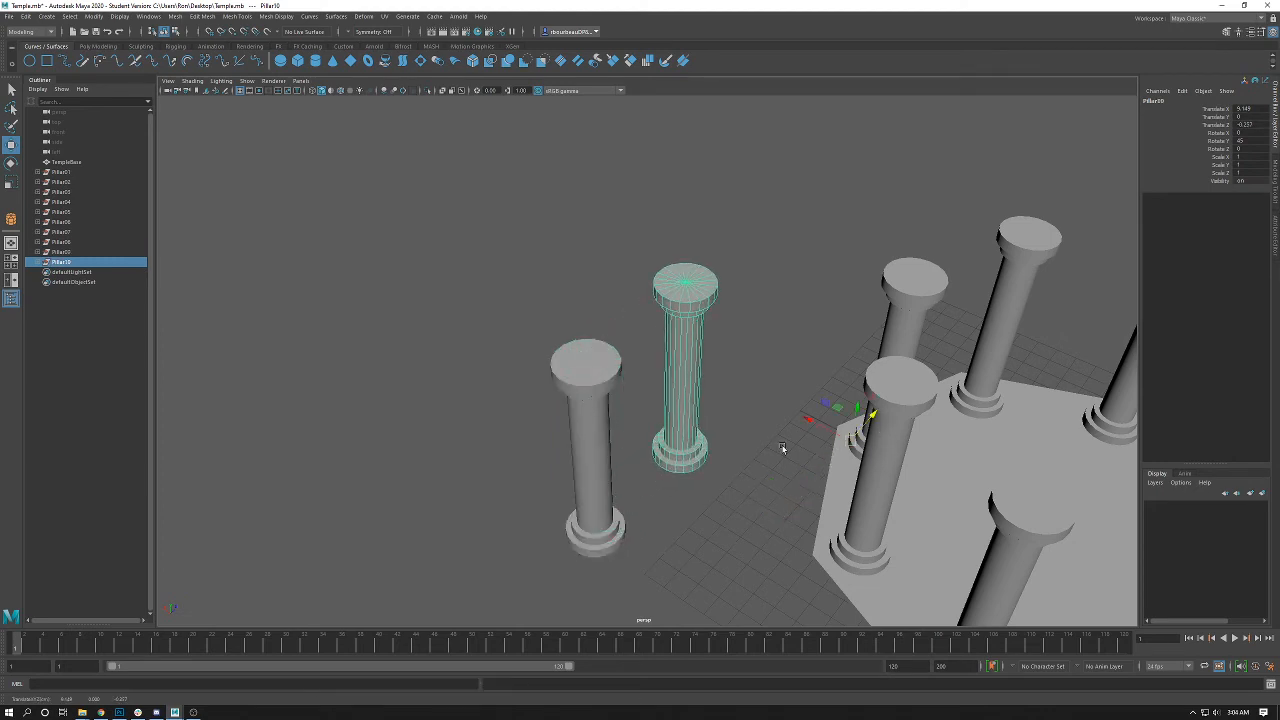
- Duplicate Pillar10, move the copy onward along Z, and repeat that duplication four times to extend the straight row
key(ctrl+d)
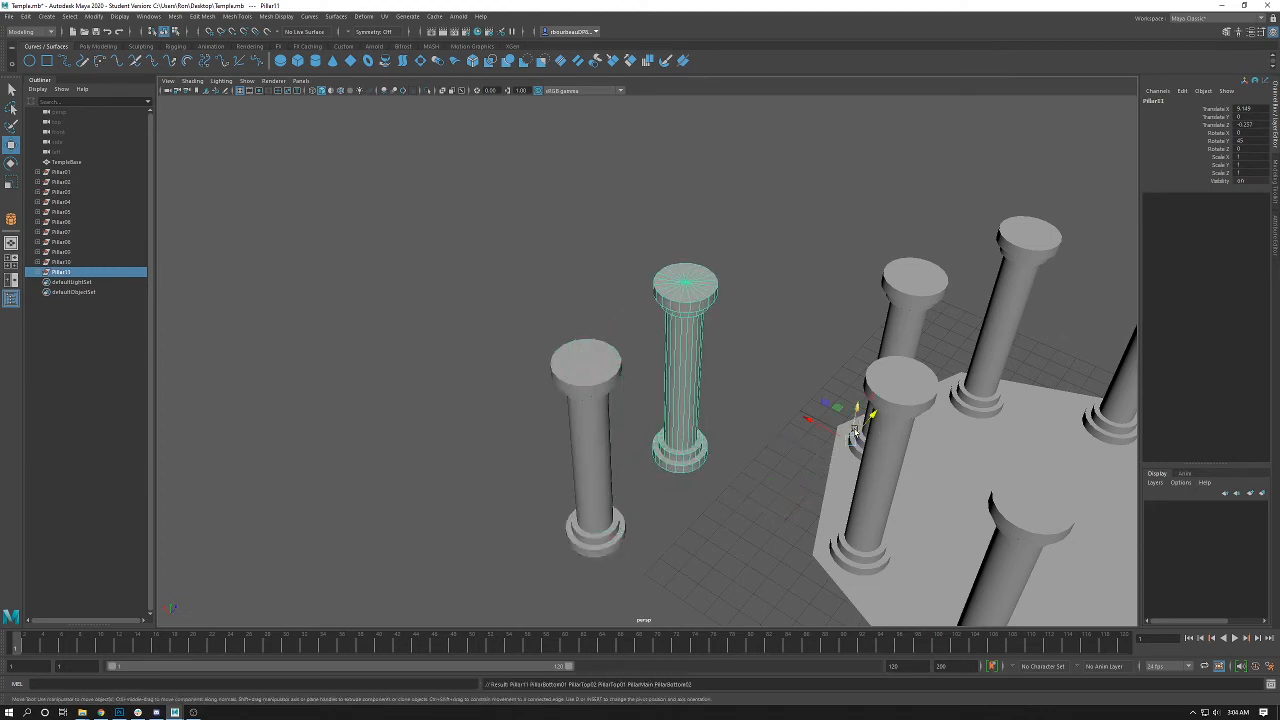
key(Delete)
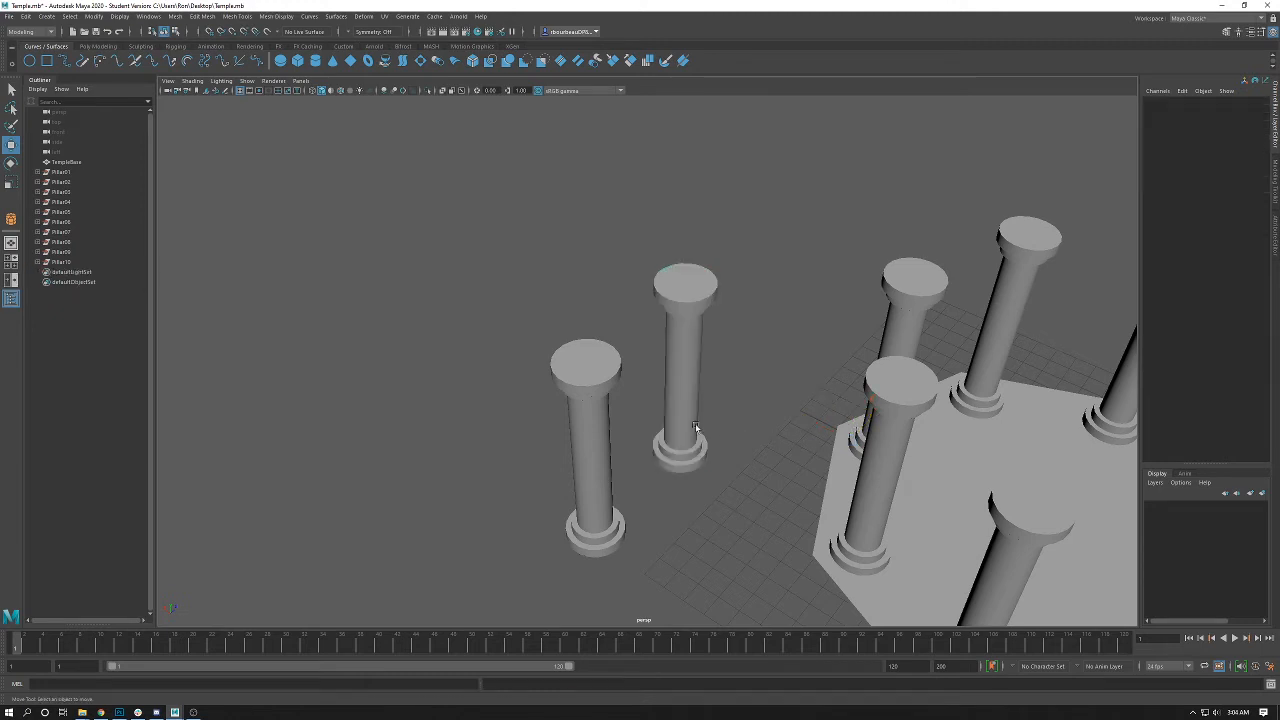
click(58, 262)
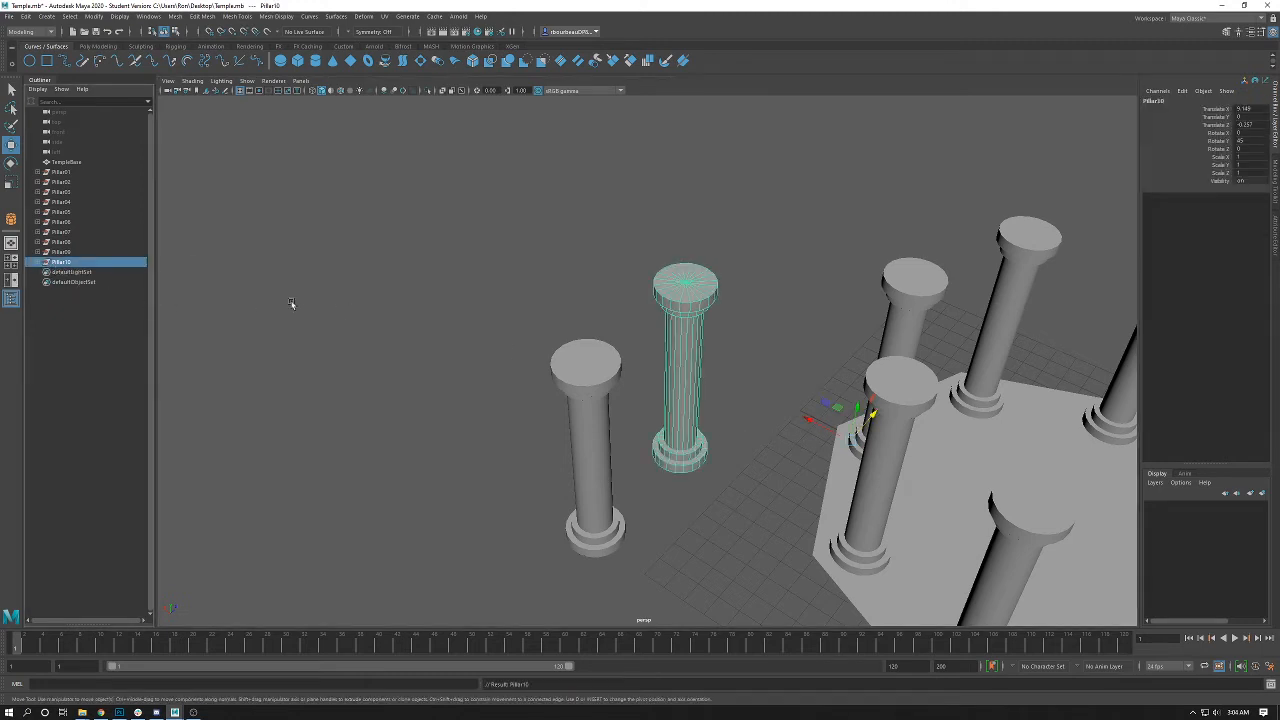
key(ctrl+d)
drag(877, 417, 960, 372)
key(shift+d)
key(shift+d)
key(shift+d)
key(shift+d)
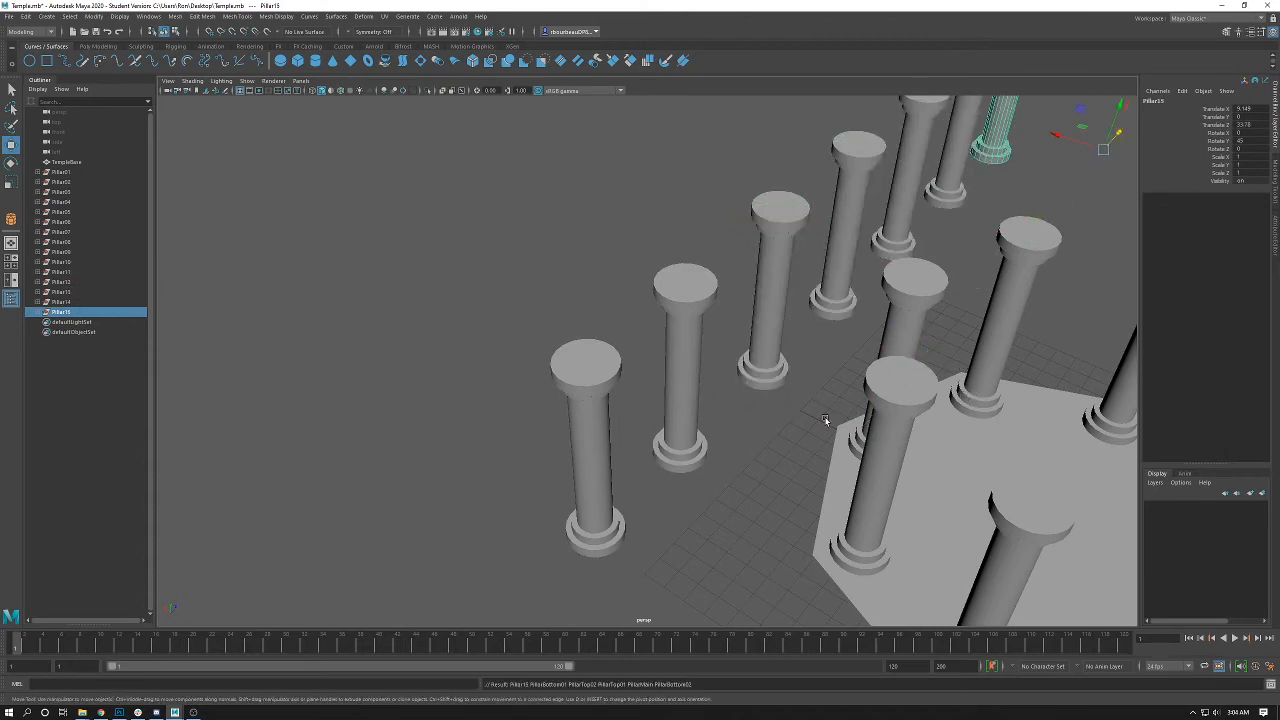
- Delete the straight row of duplicated pillars, Pillar09 to Pillar15
alt+drag(829, 423, 893, 383)
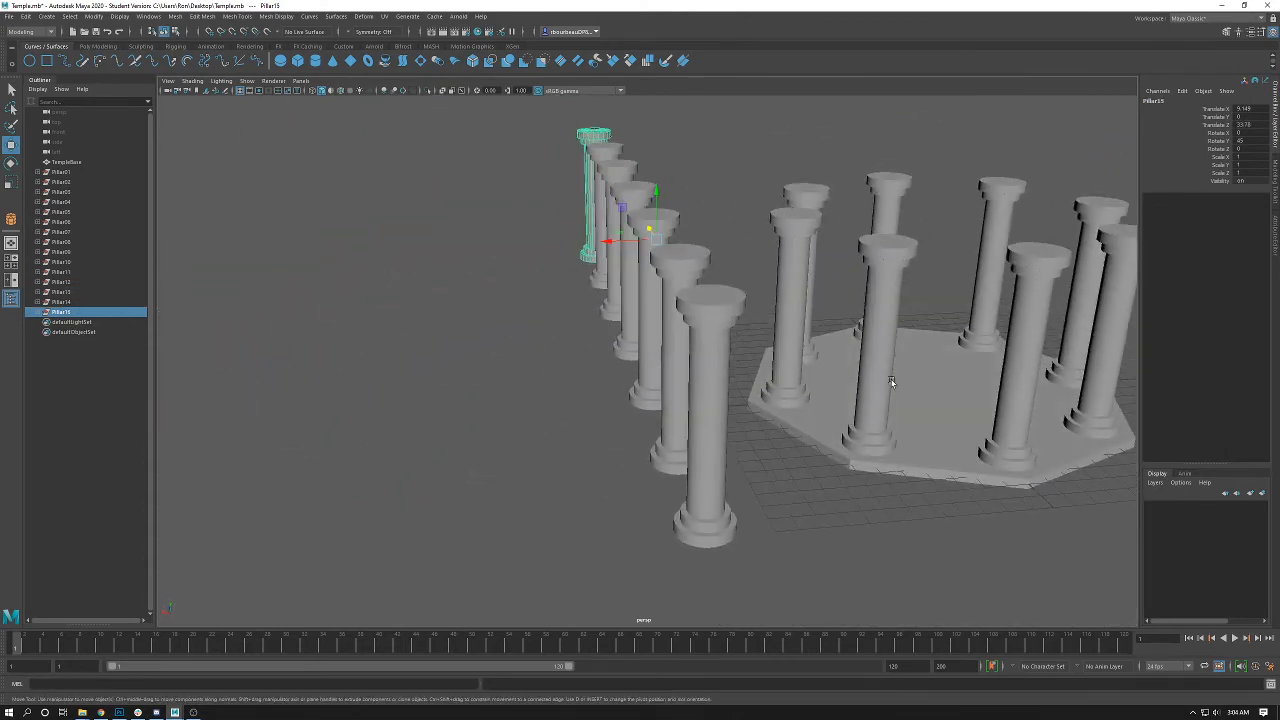
shift+click(63, 253)
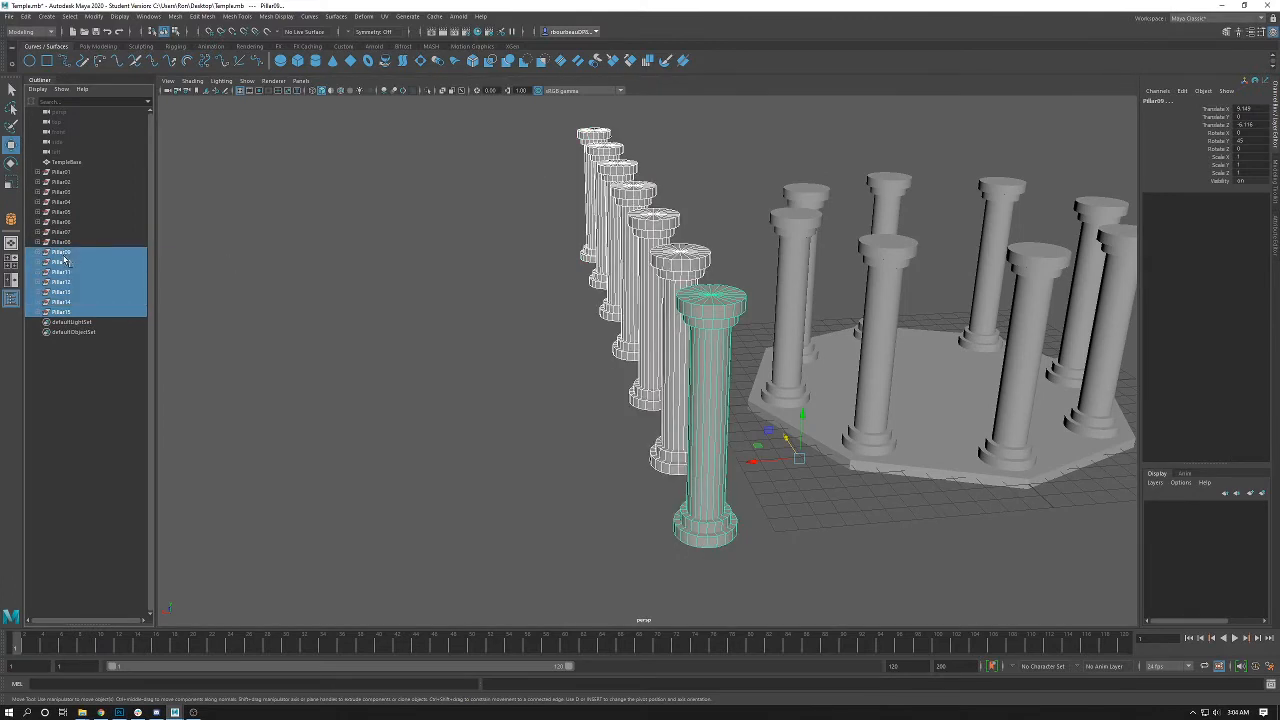
key(Delete)
- Duplicate Pillar08 and move the copy off the platform to about 15.323 in X
click(62, 242)
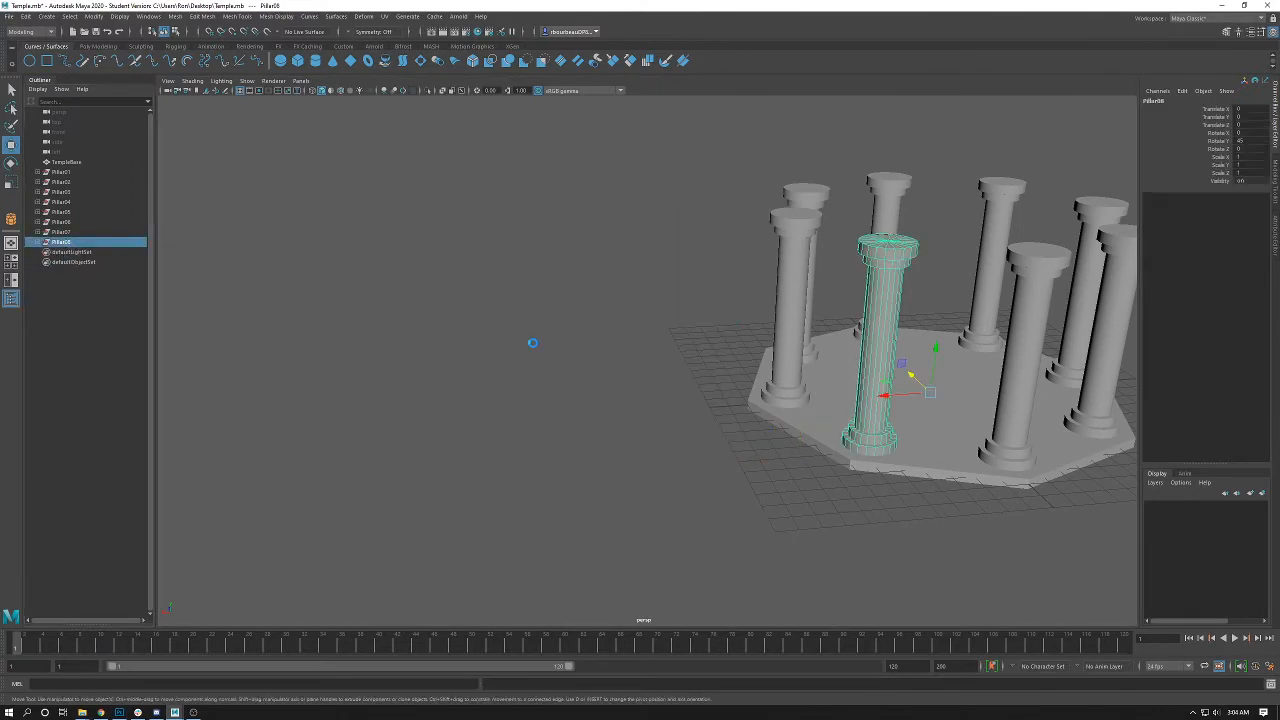
key(ctrl+d)
scroll(808, 388, down, 3)
drag(820, 388, 584, 390)
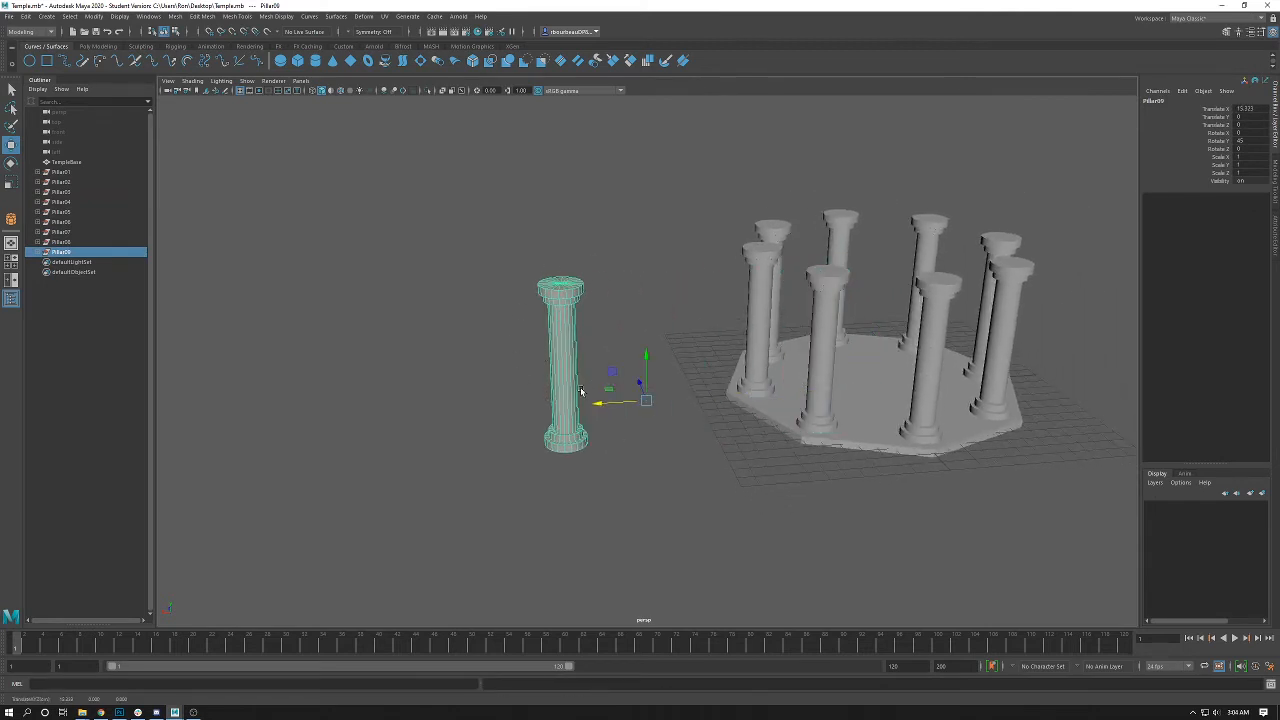
scroll(590, 405, up, 3)
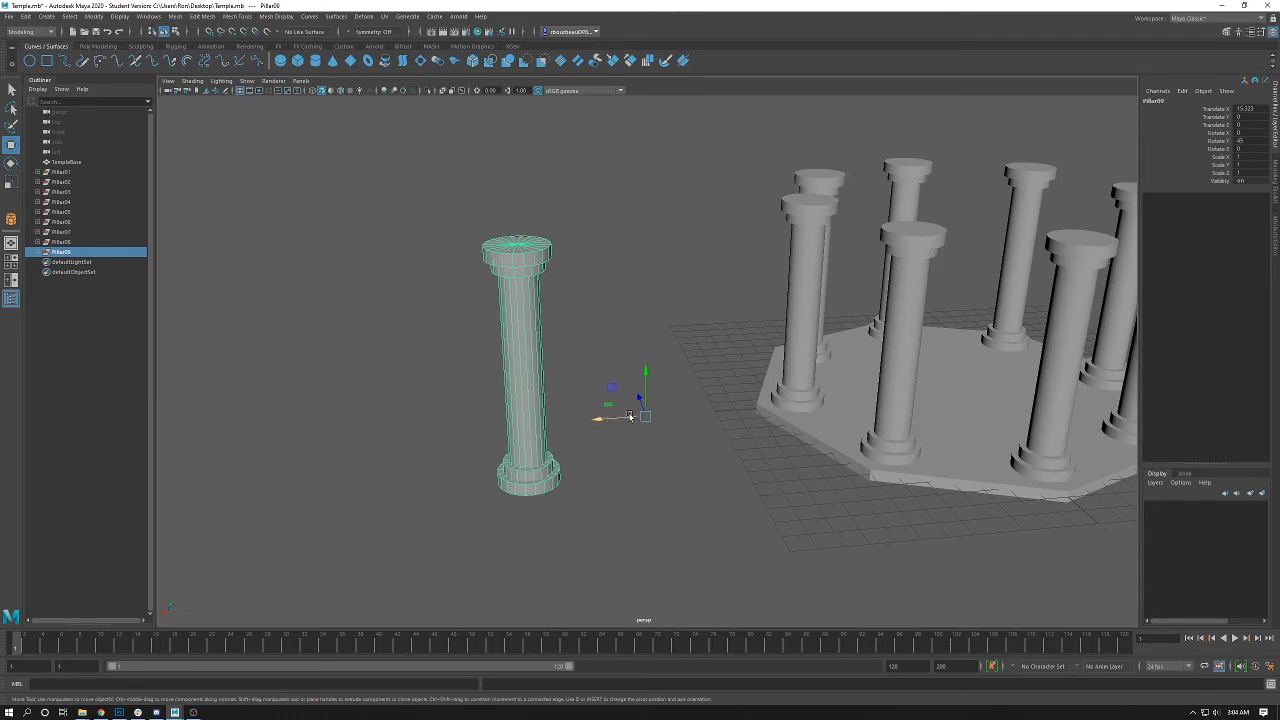
- Duplicate Pillar09, move the copy to about 20.094 in X, rotate it freely and scale it uniformly to about 1.204, and duplicate the result
key(ctrl+d)
mouse_move(600, 420)
mouse_down()
mouse_move(493, 427)
mouse_move(537, 390)
mouse_move(526, 388)
mouse_move(557, 426)
mouse_move(617, 437)
mouse_up()
key(e)
key(r)
alt+middle_drag(648, 408, 711, 463)
alt+drag(711, 463, 640, 388)
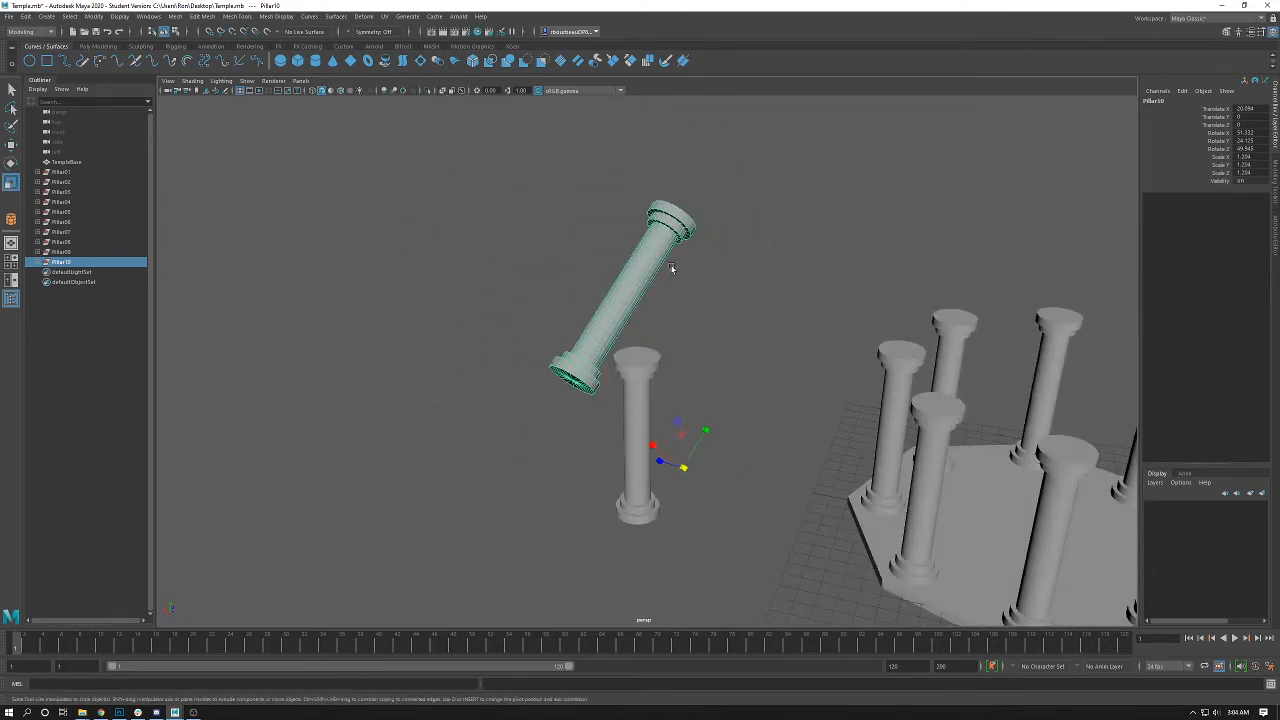
key(ctrl+d)
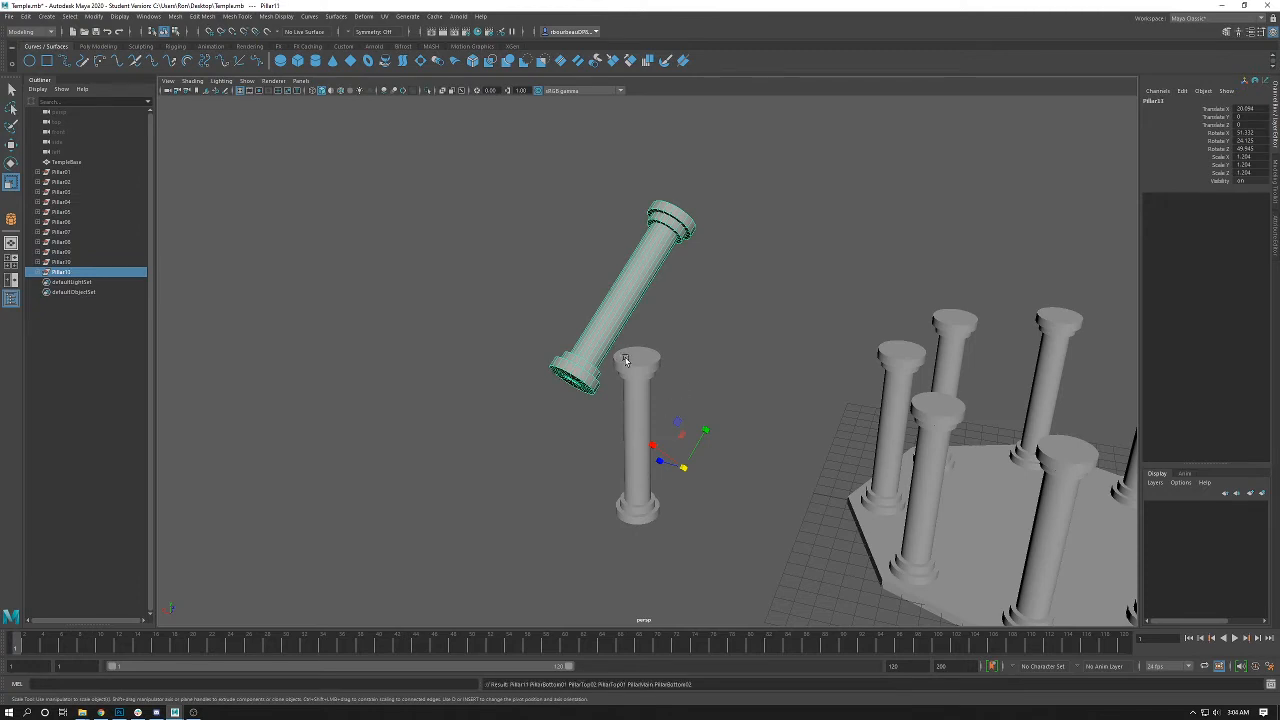
- Undo the extra duplicate, the scaling and the rotation, and rotate Pillar10 again and scale it uniformly to about 1.115
key(ctrl+z)
key(ctrl+z)
key(ctrl+z)
key(e)
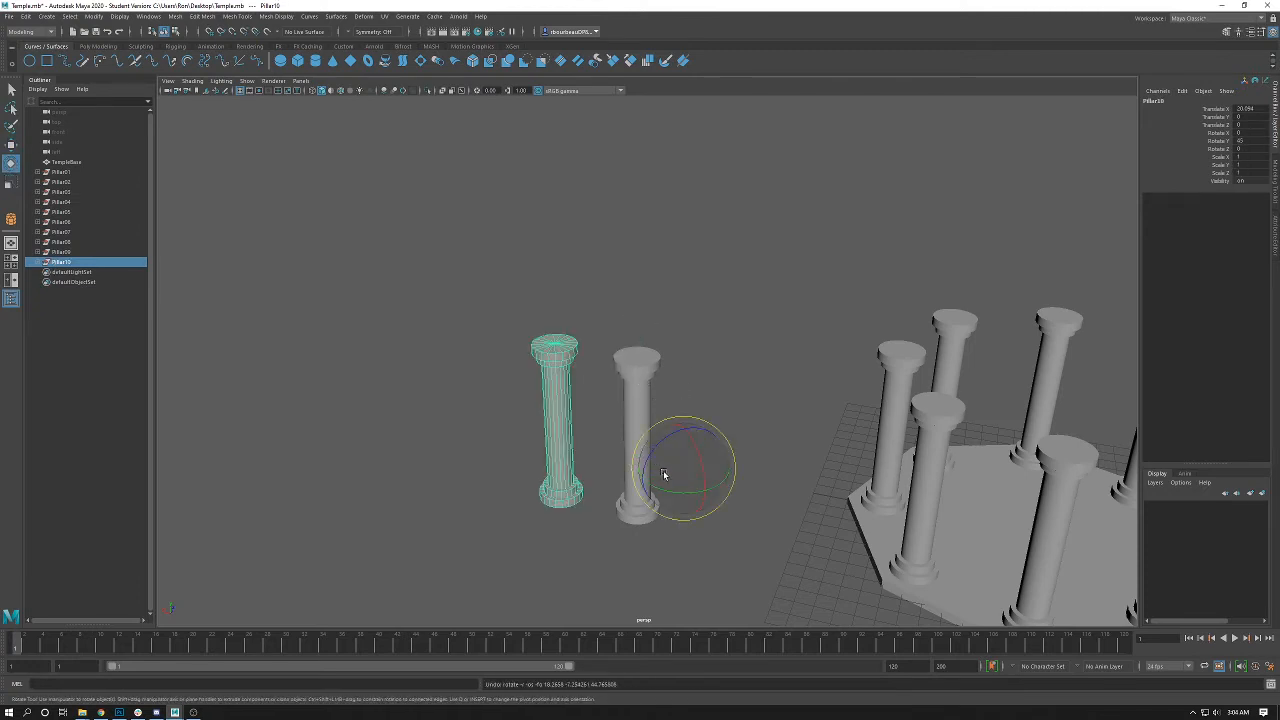
drag(666, 440, 714, 474)
key(r)
- Duplicate the tilted Pillar10, move the copy upward and rotate it around its pivot
key(ctrl+d)
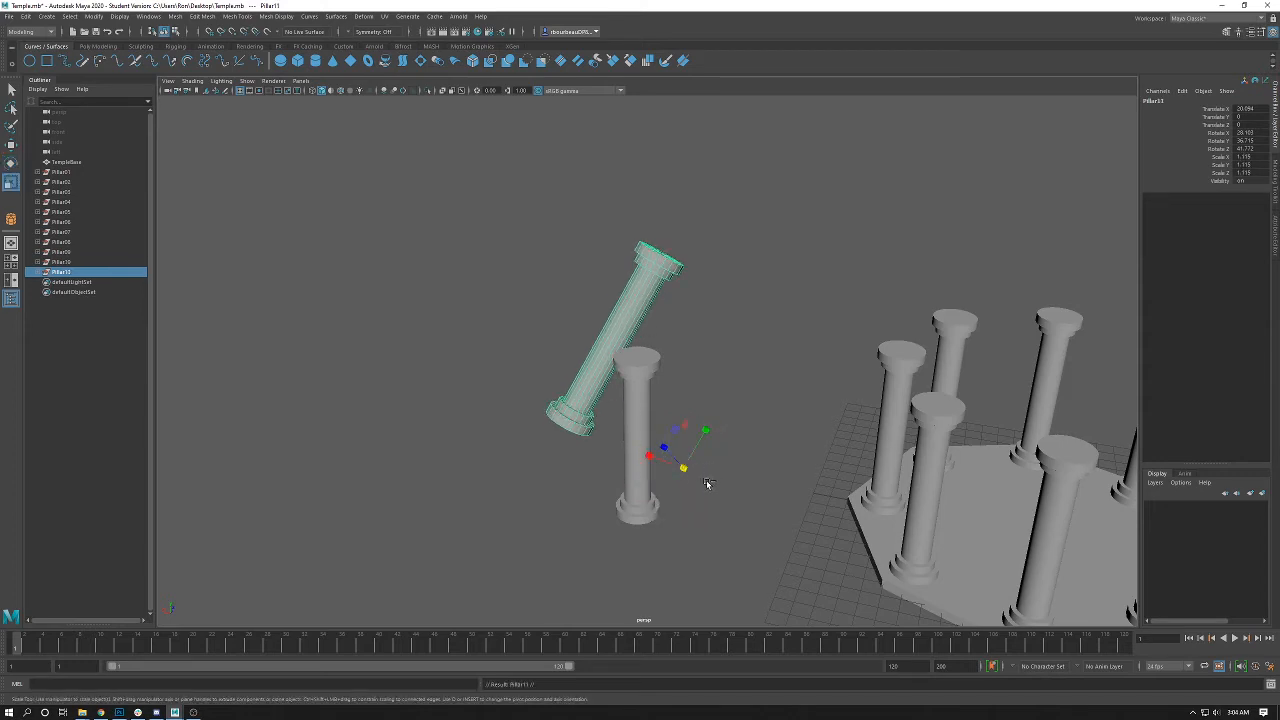
key(w)
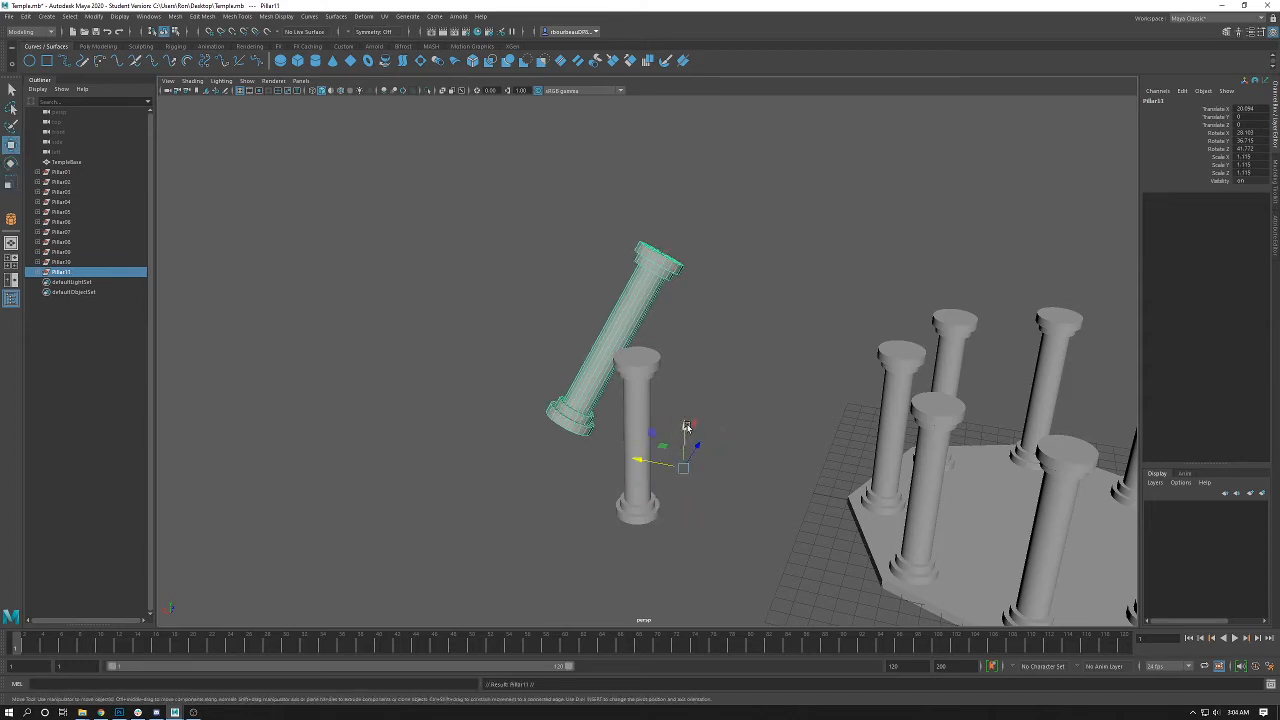
drag(688, 432, 689, 385)
key(e)
drag(691, 431, 716, 405)
- Duplicate Pillar11 with its transform six times to build a spiralling series of pillars up to Pillar17
key(shift+d)
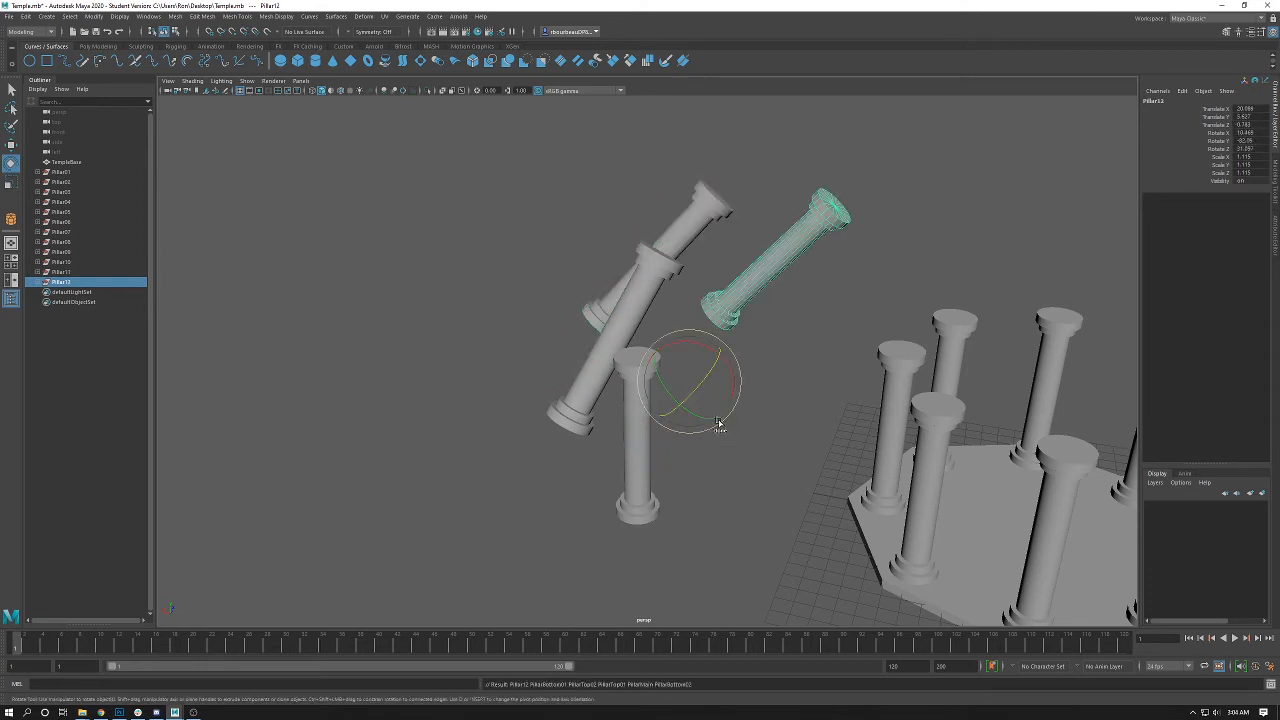
key(shift+d)
key(shift+d)
key(shift+d)
key(shift+d)
key(shift+d)
alt+right_drag(803, 440, 690, 432)
alt+drag(690, 432, 682, 384)
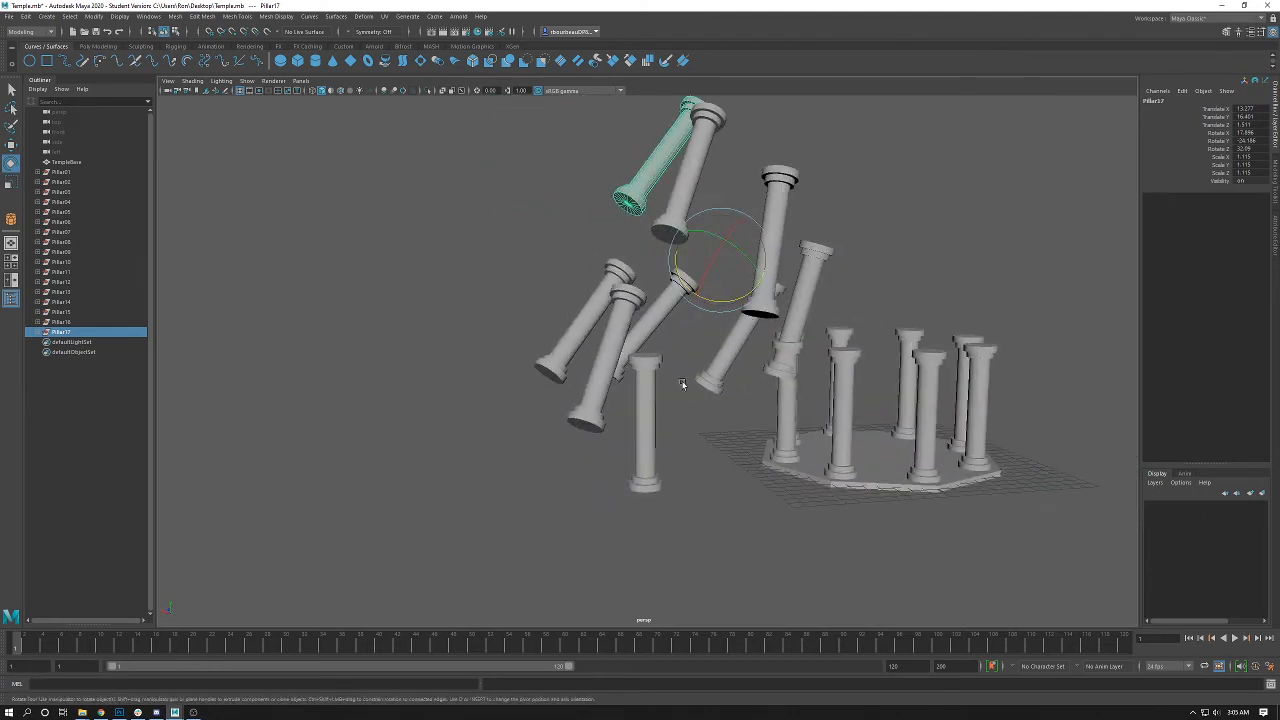
- Delete the demonstration copies Pillar09 to Pillar17, leaving only the eight pillars on the platform
shift+click(76, 251)
key(Delete)
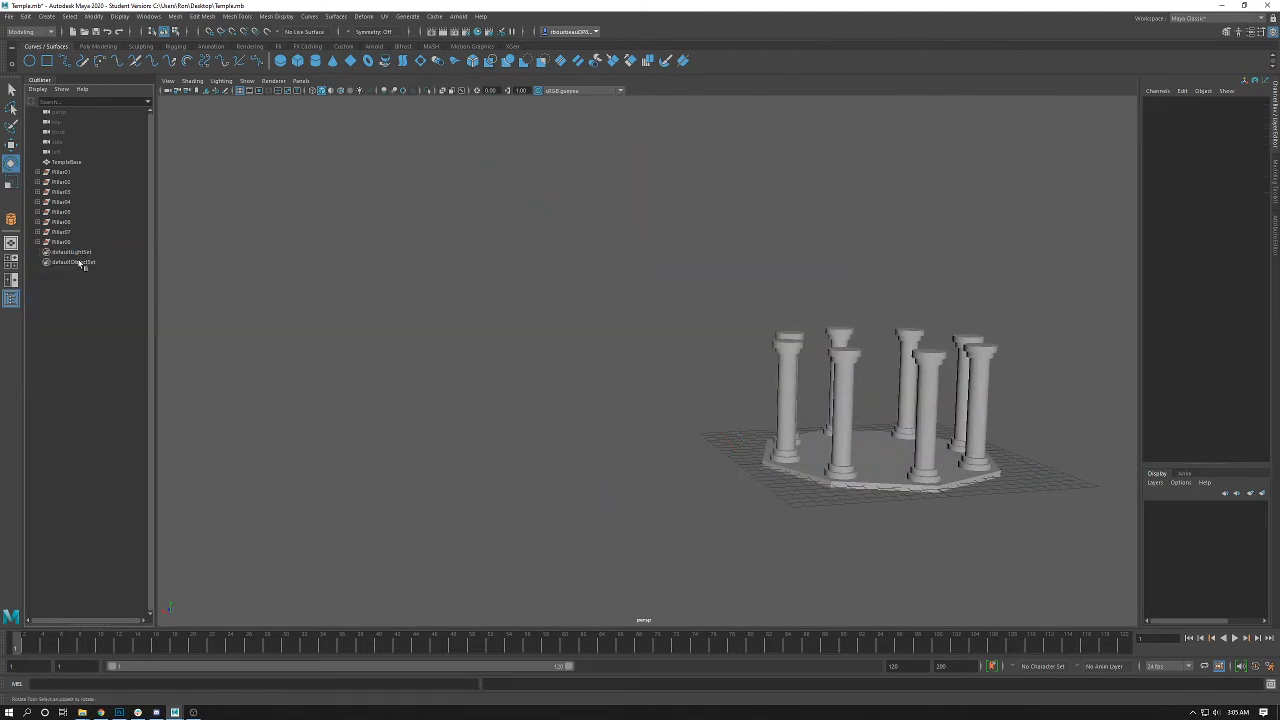
alt+middle_drag(672, 319, 505, 305)
alt+drag(505, 305, 504, 362)
alt+right_drag(504, 362, 768, 380)
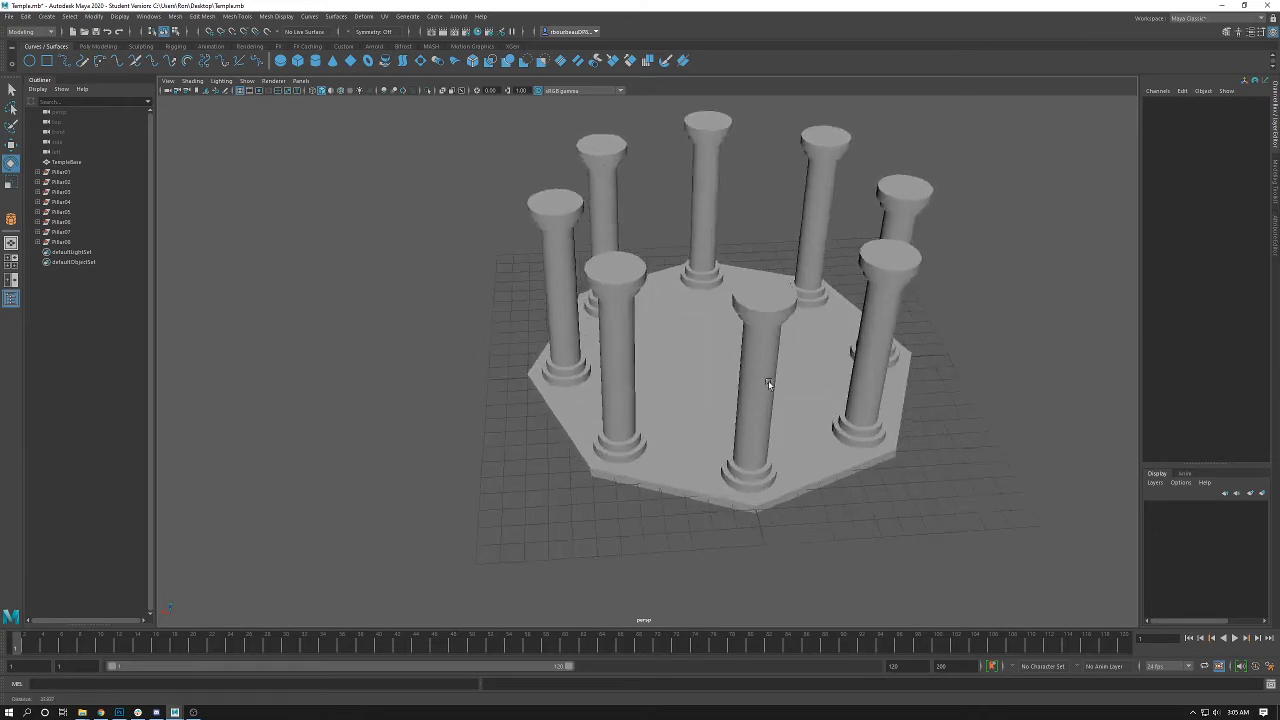
alt+middle_drag(770, 345, 687, 378)
alt+drag(686, 379, 725, 386)
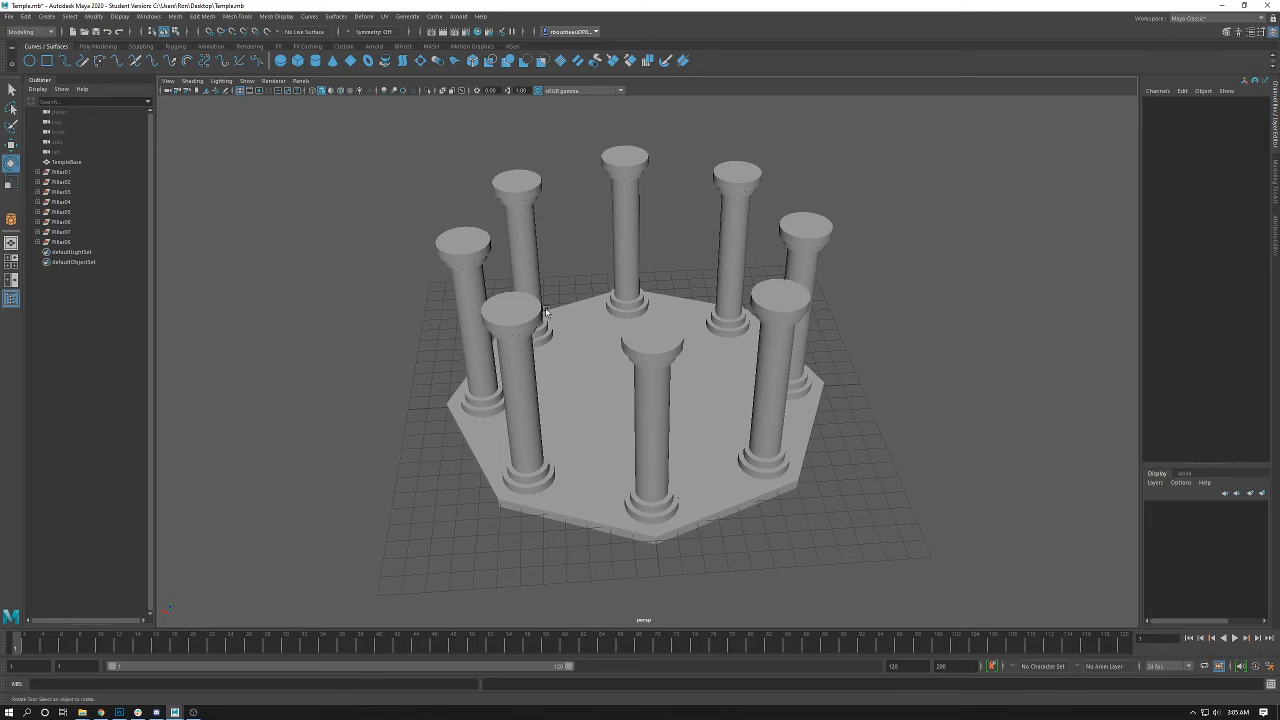
- Delete Pillar02 to Pillar08, leaving only Pillar01 on the platform
click(62, 242)
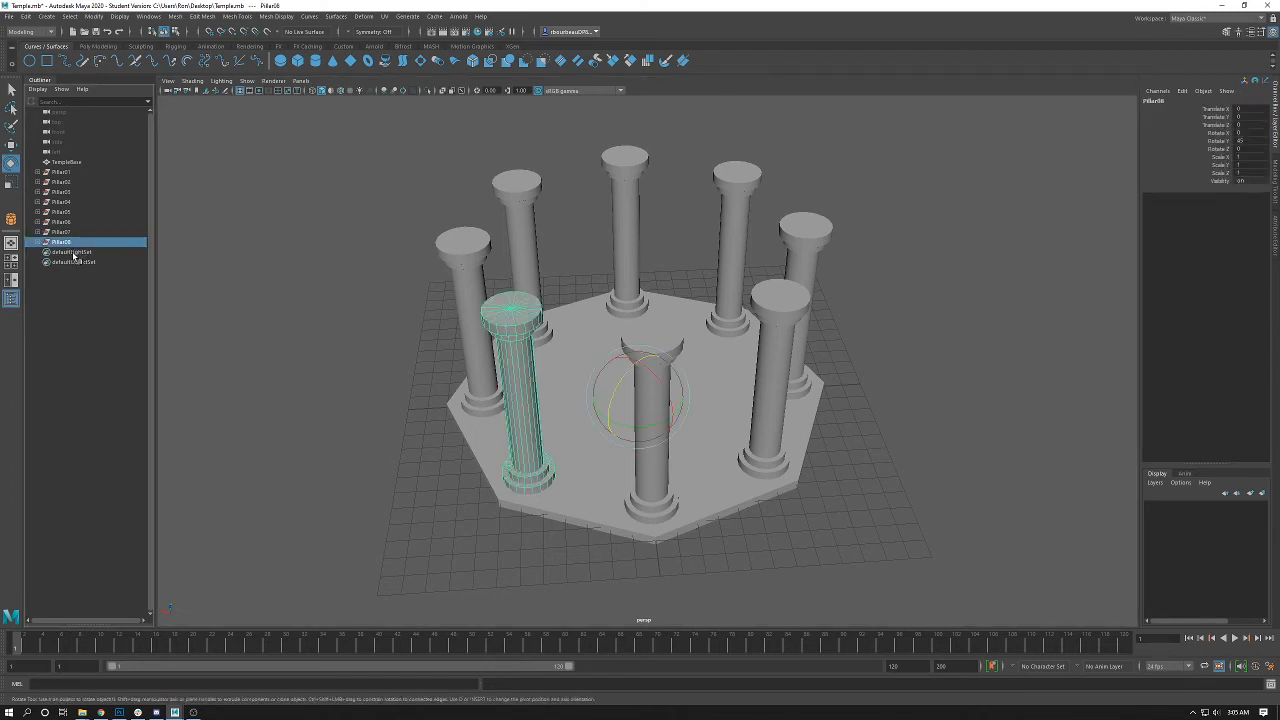
alt+drag(594, 360, 545, 335)
key(w)
alt+middle_drag(668, 362, 573, 322)
alt+right_drag(574, 323, 462, 357)
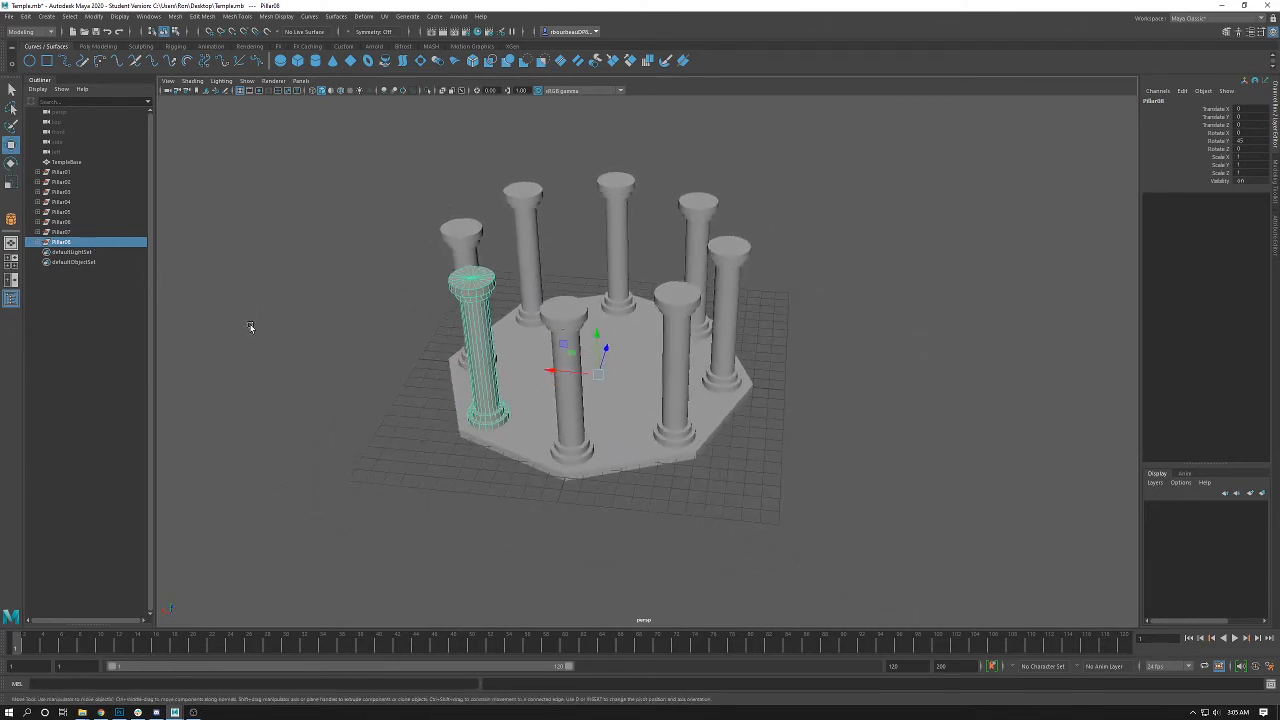
alt+drag(527, 391, 574, 347)
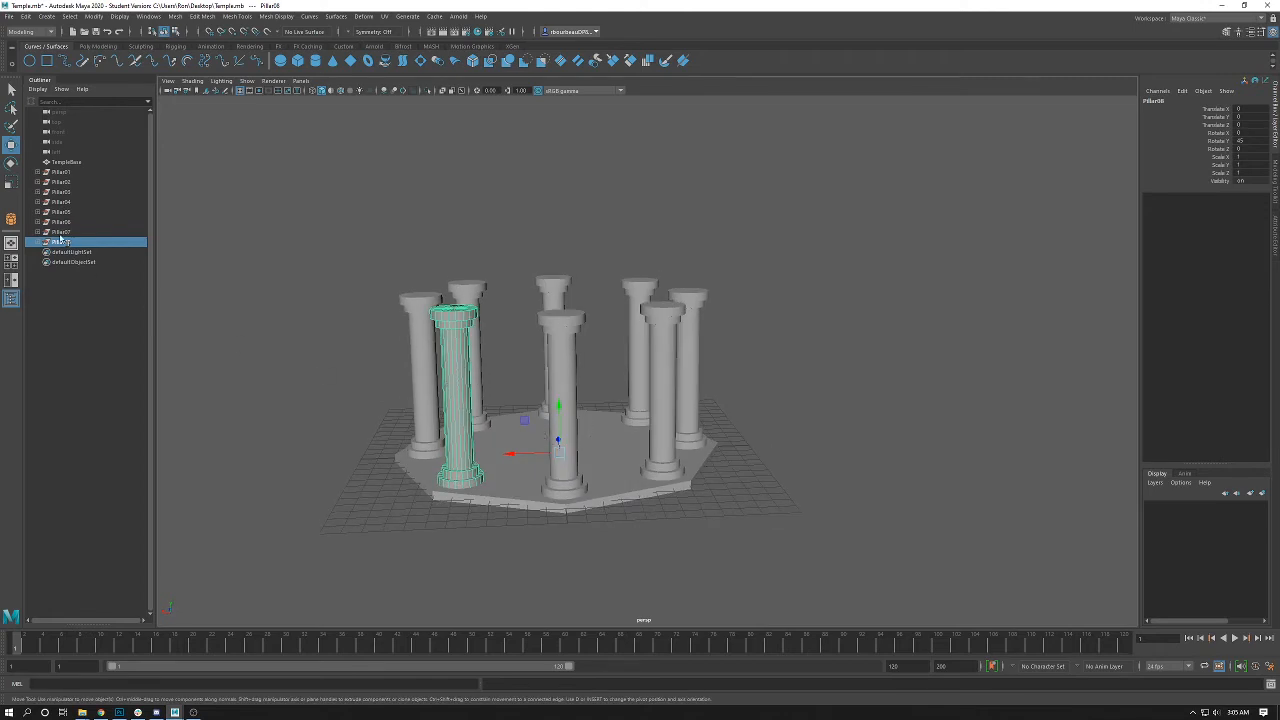
shift+click(57, 191)
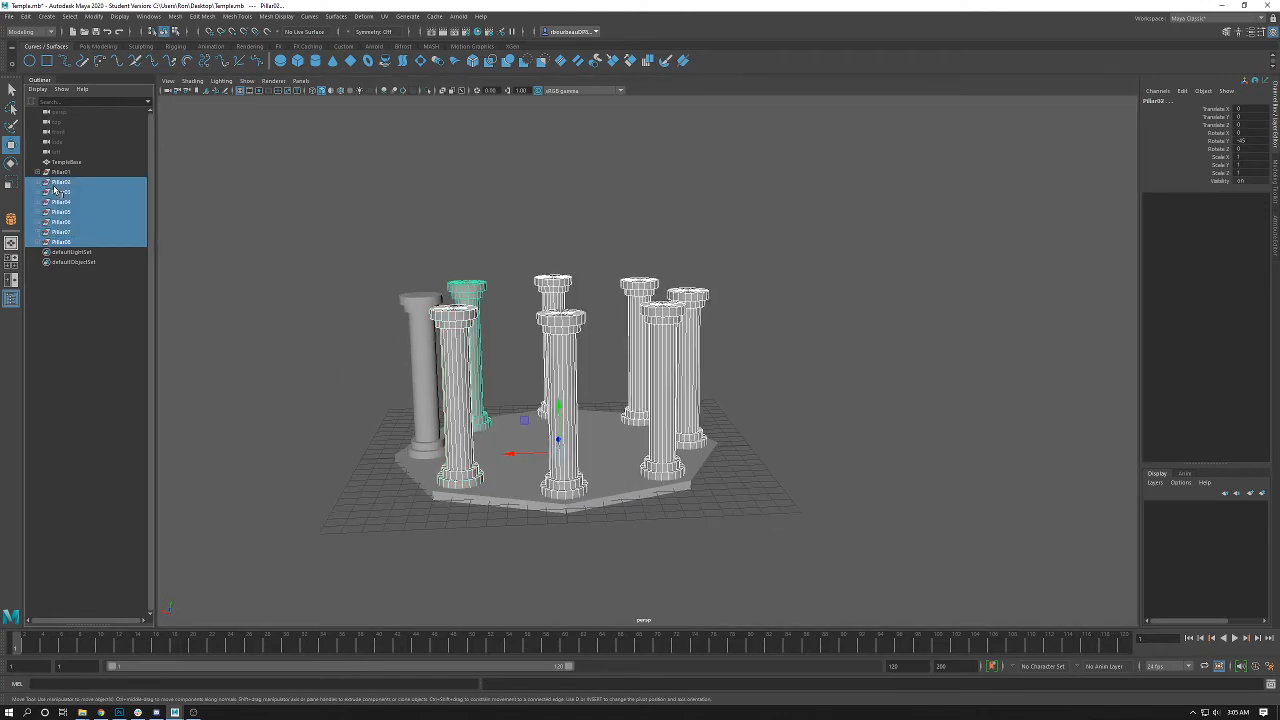
key(Delete)
- Select Pillar01 and move its pivot to the pillar's own centre with Center Pivot
click(58, 172)
alt+drag(334, 214, 351, 294)
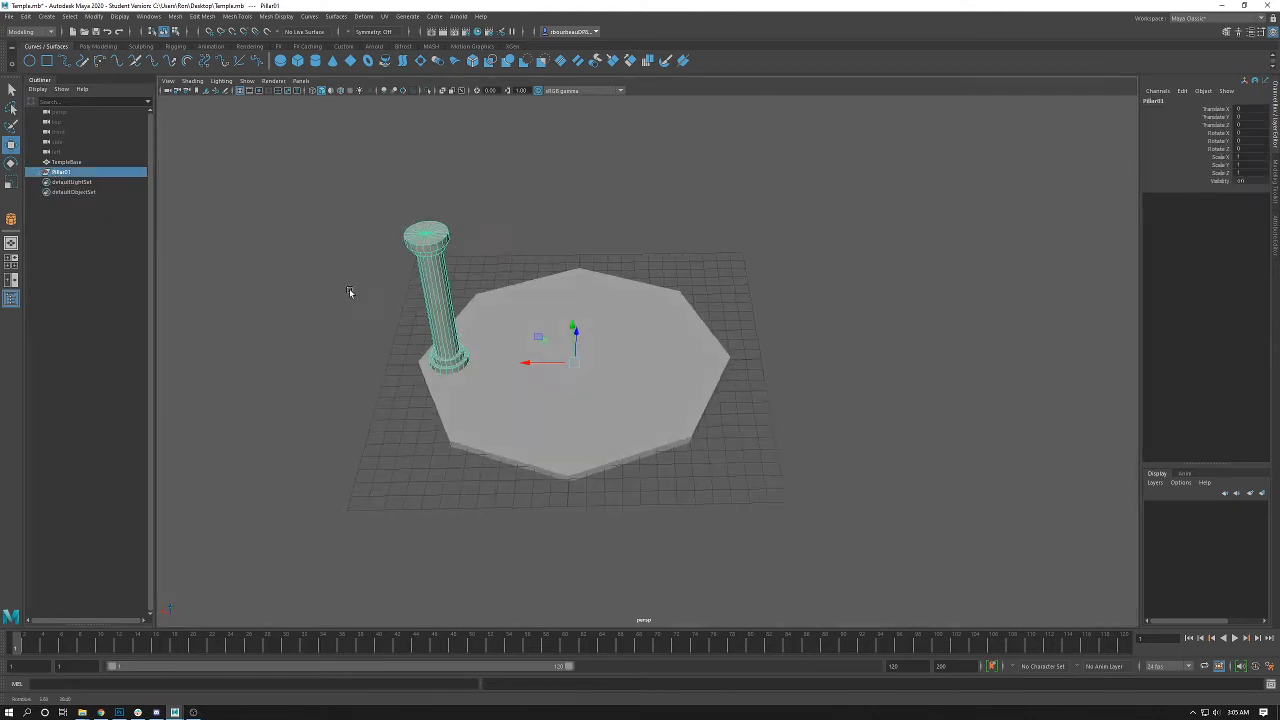
alt+right_drag(351, 294, 493, 297)
alt+middle_drag(493, 297, 503, 316)
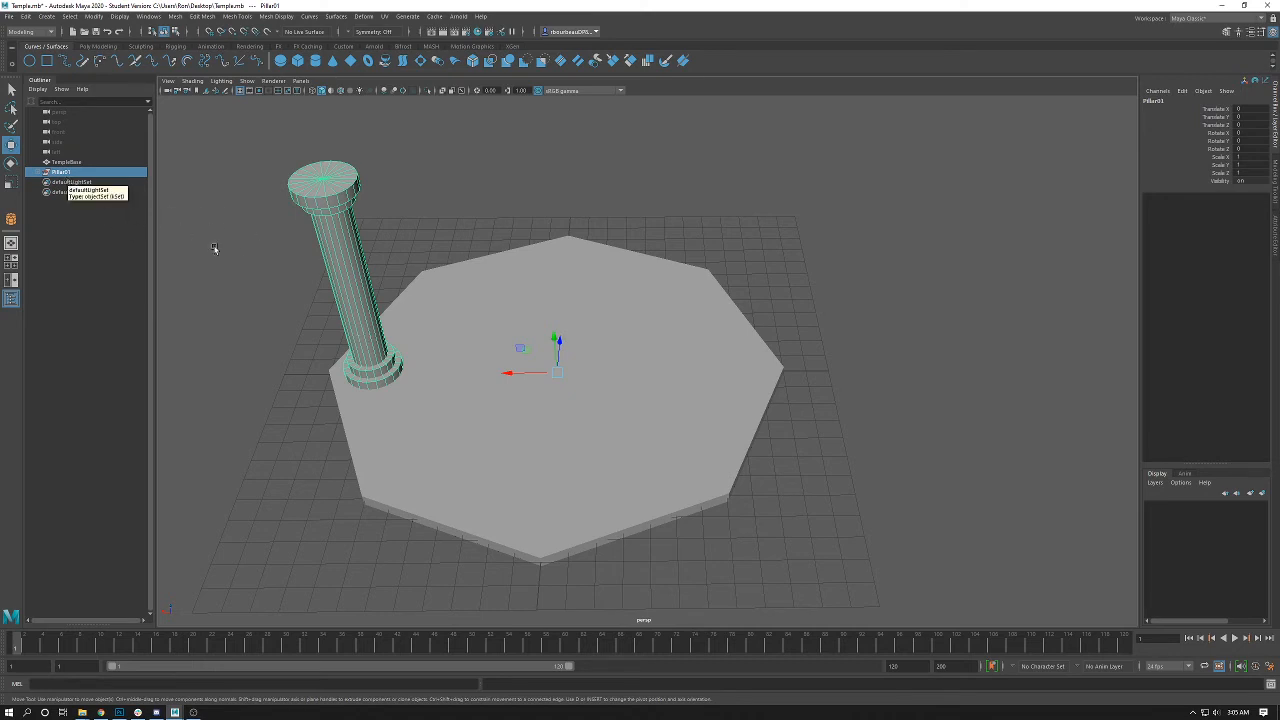
click(92, 16)
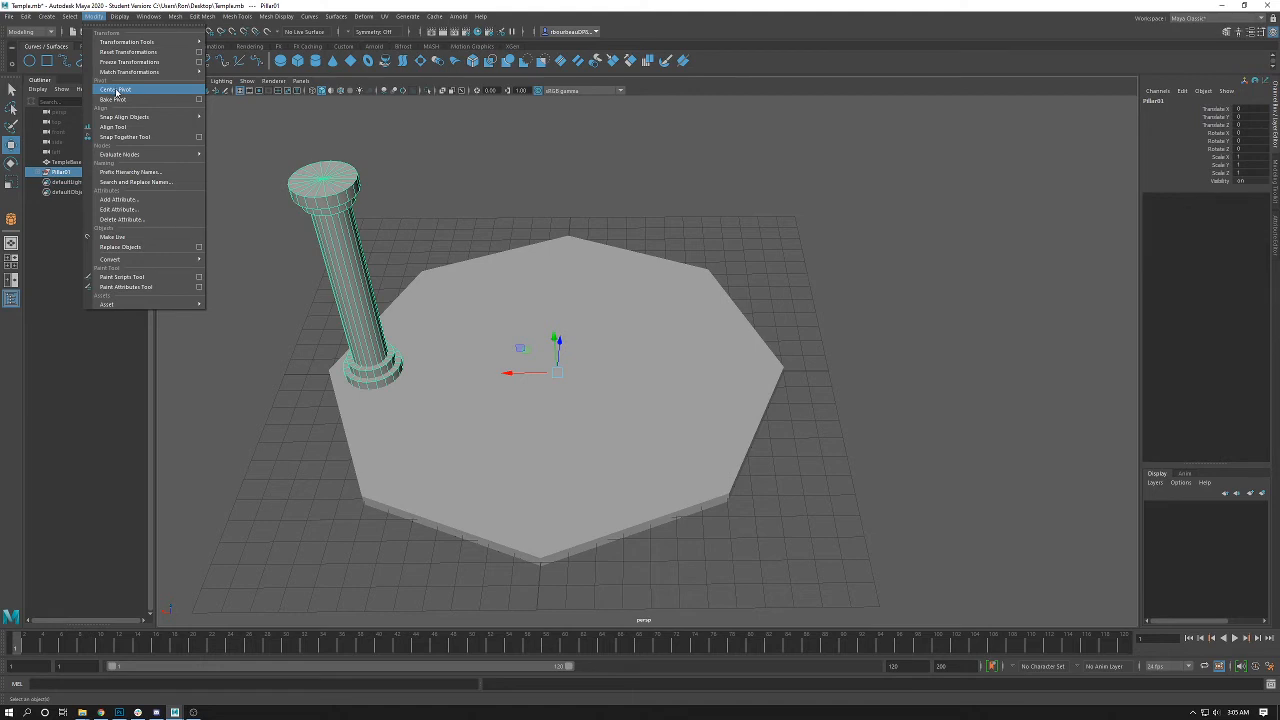
click(116, 90)
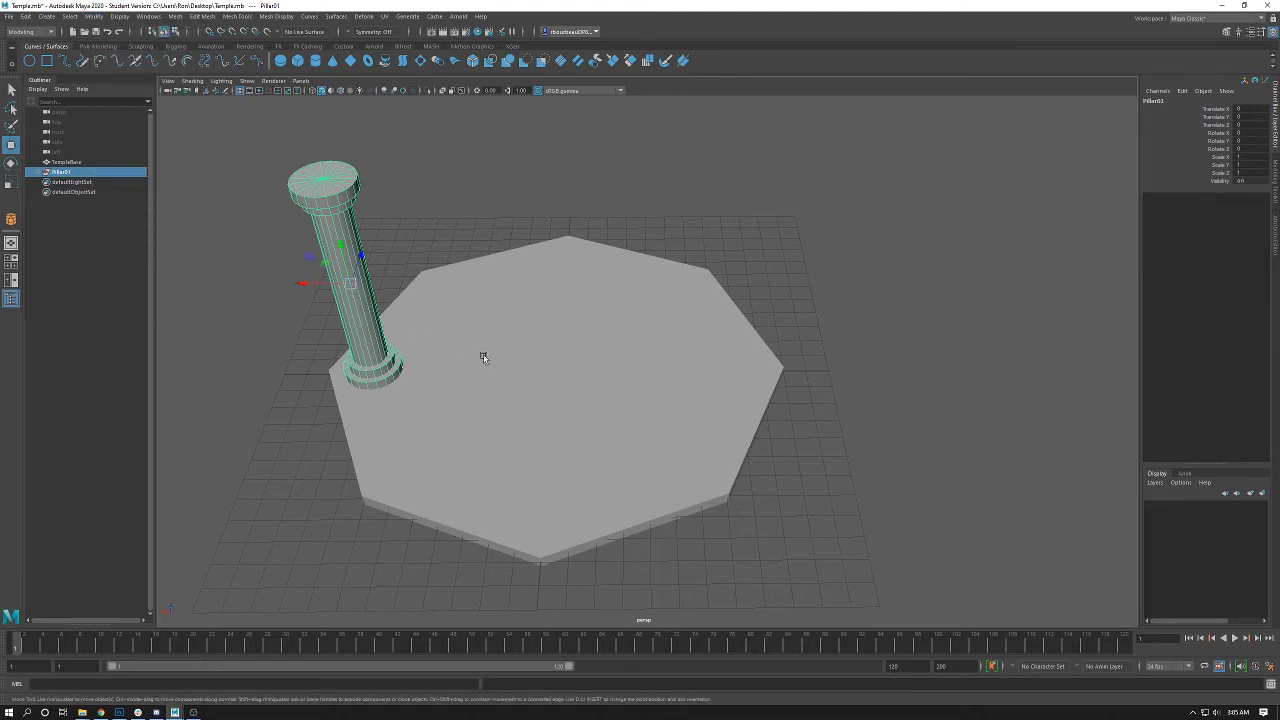
alt+drag(483, 357, 454, 314)
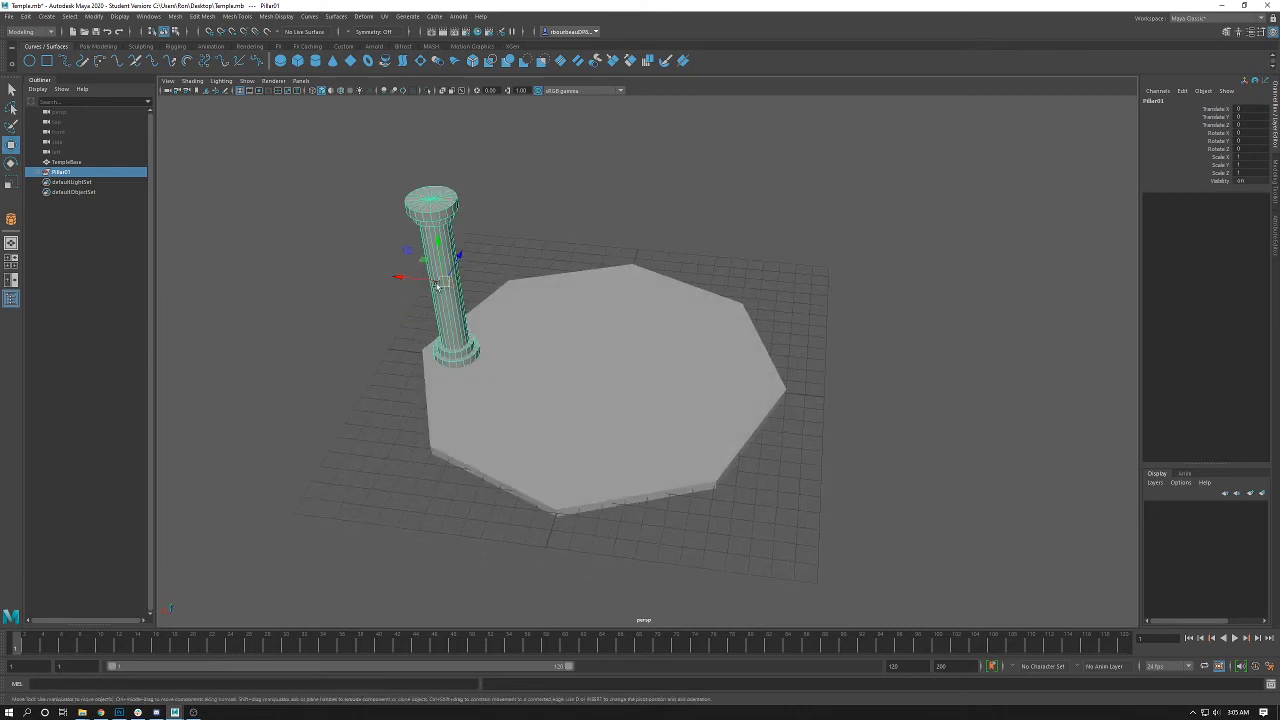
- Duplicate Pillar01 and, in the top view, move the copy with grid snapping to -3 in X and 5 in Z
key(ctrl+d)
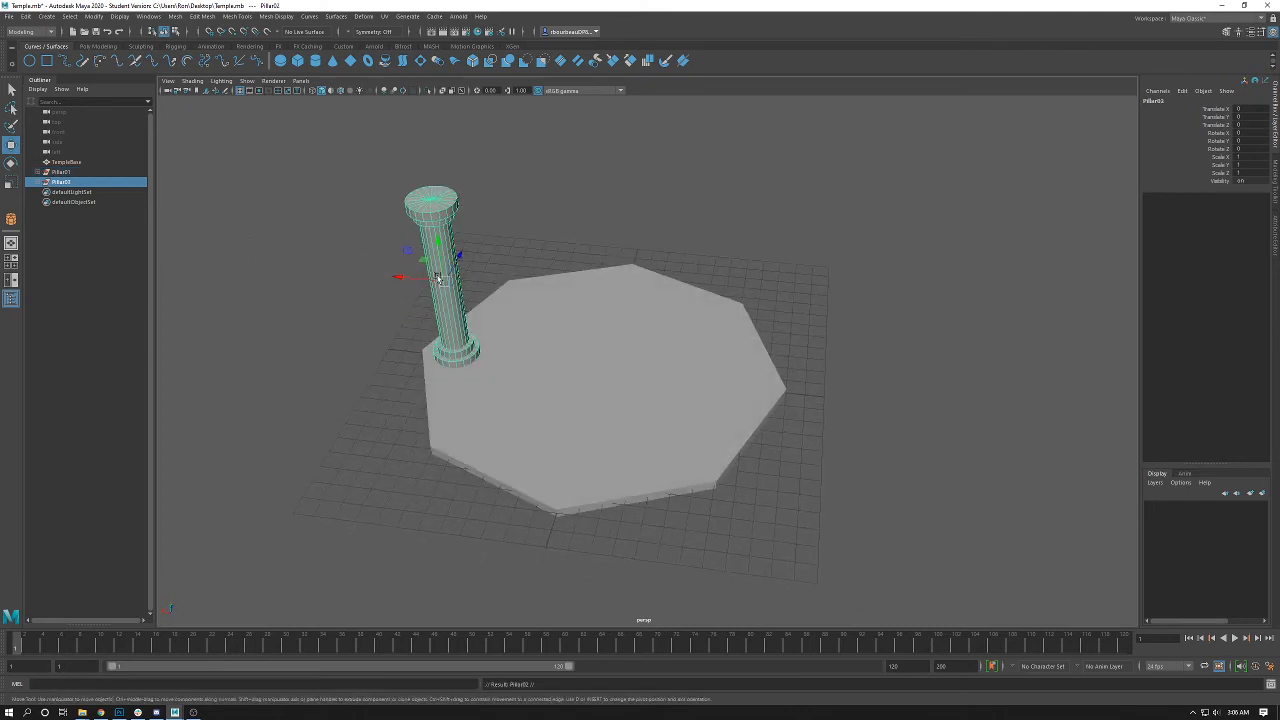
key(space)
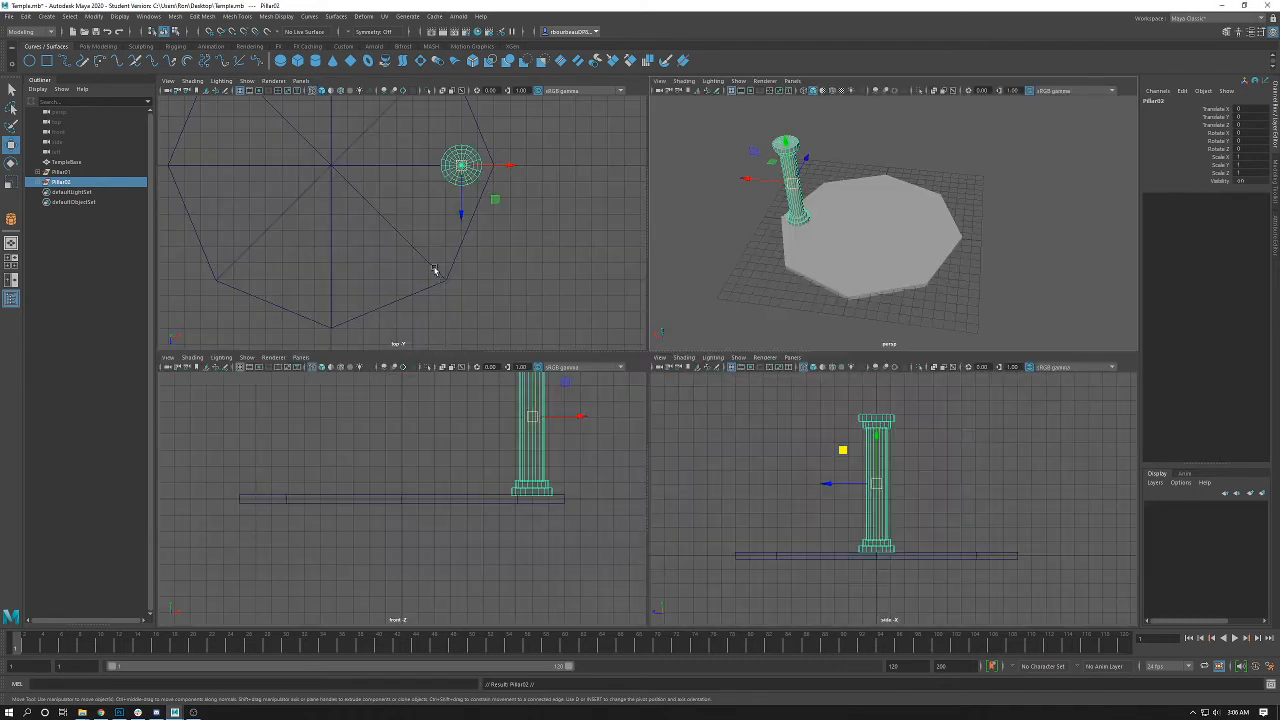
key(f)
key(a)
alt+middle_drag(377, 232, 440, 208)
alt+right_drag(440, 208, 448, 228)
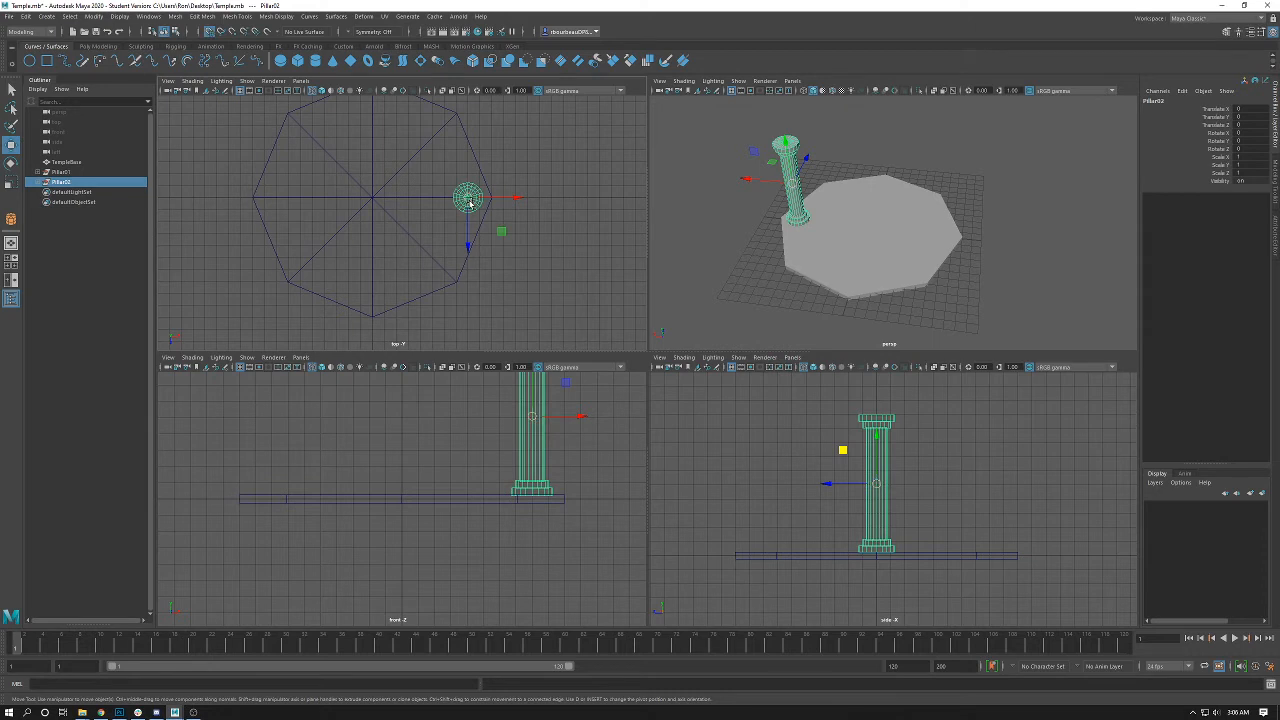
mouse_move(470, 203)
shift+mouse_down()
mouse_move(434, 263)
mouse_move(445, 271)
mouse_move(436, 262)
shift+mouse_up()
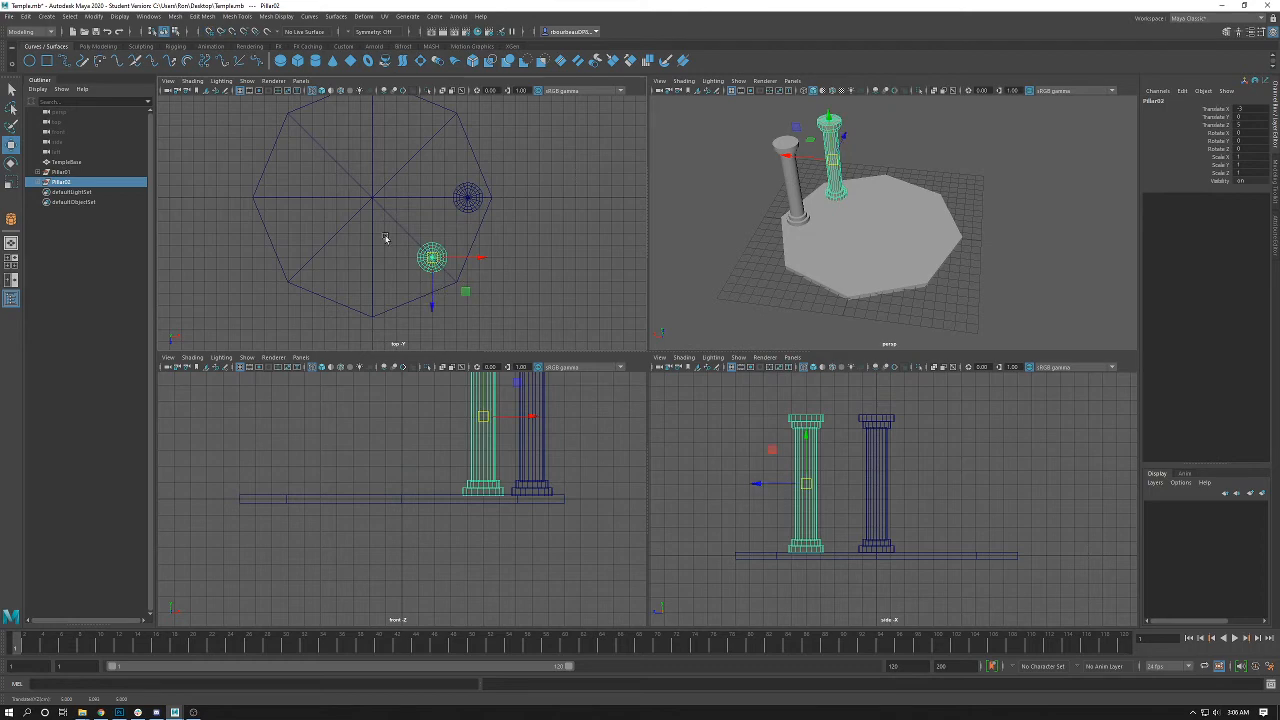
- Move Pillar02 to the platform corner on the Z axis, duplicate it, and place the copy near the diagonal corner between the two pillars
key(space)
scroll(520, 277, up, 5)
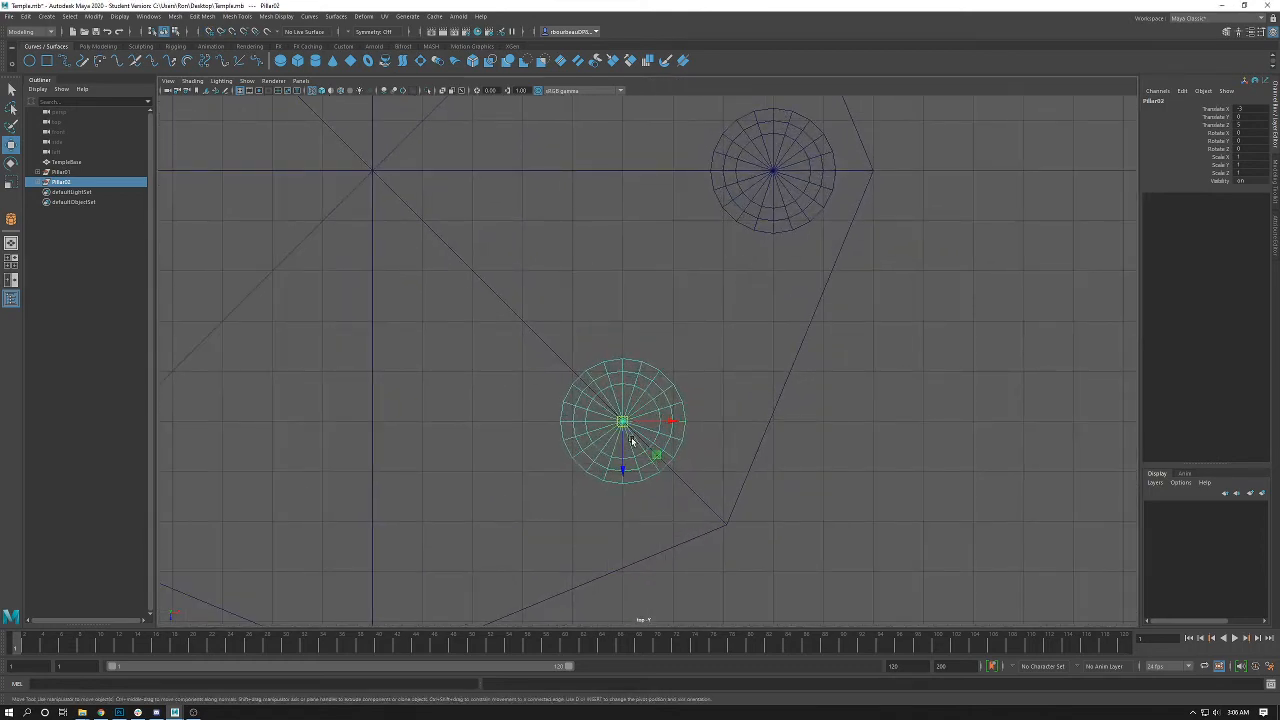
drag(628, 429, 652, 413)
scroll(645, 440, down, 3)
key(ctrl+d)
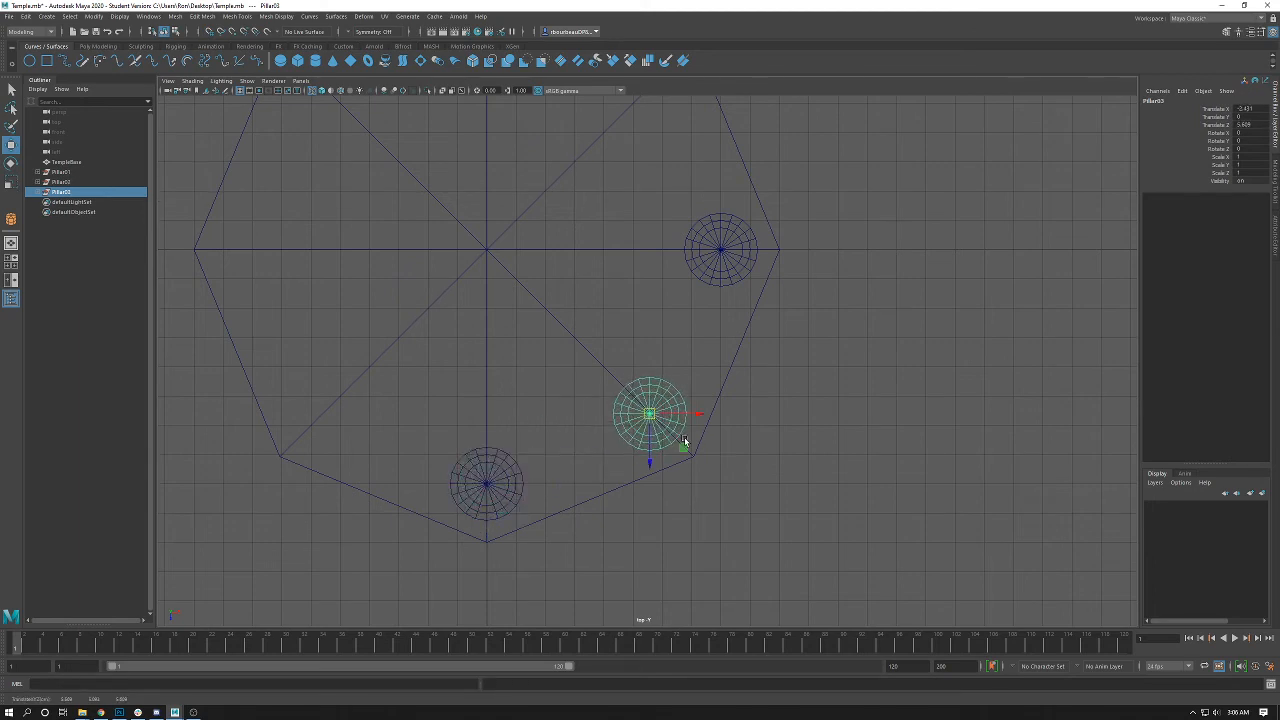
- Undo the manual pillar placement, the pivot centring and the deletion to restore Pillar02 to Pillar08 in the perspective view
key(space)
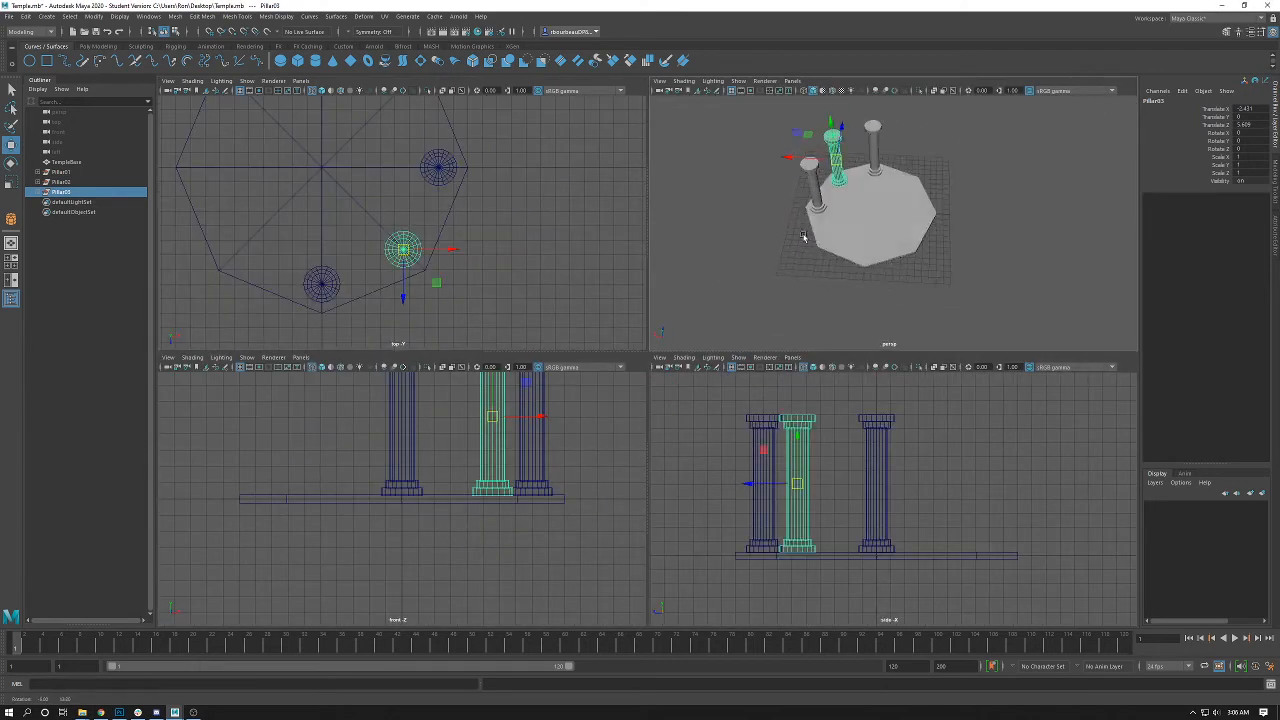
key(ctrl+z)
key(ctrl+z)
key(ctrl+z)
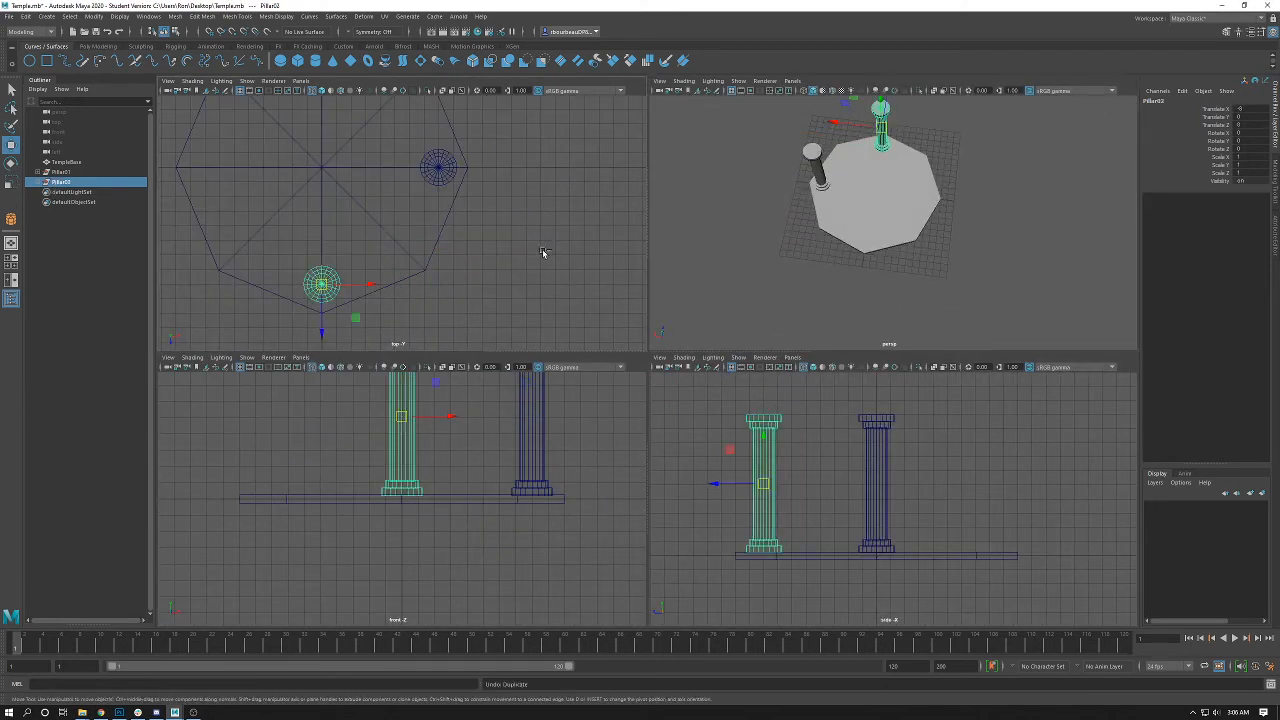
key(ctrl+z)
key(ctrl+z)
key(ctrl+z)
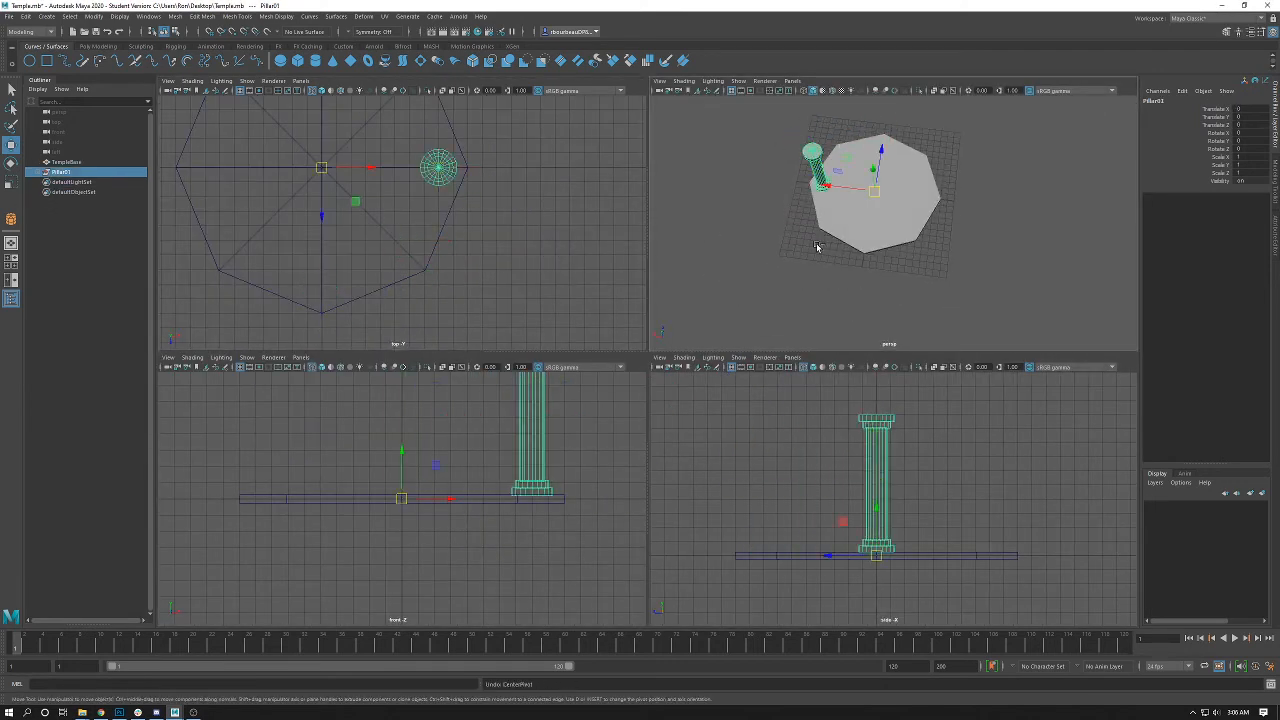
key(space)
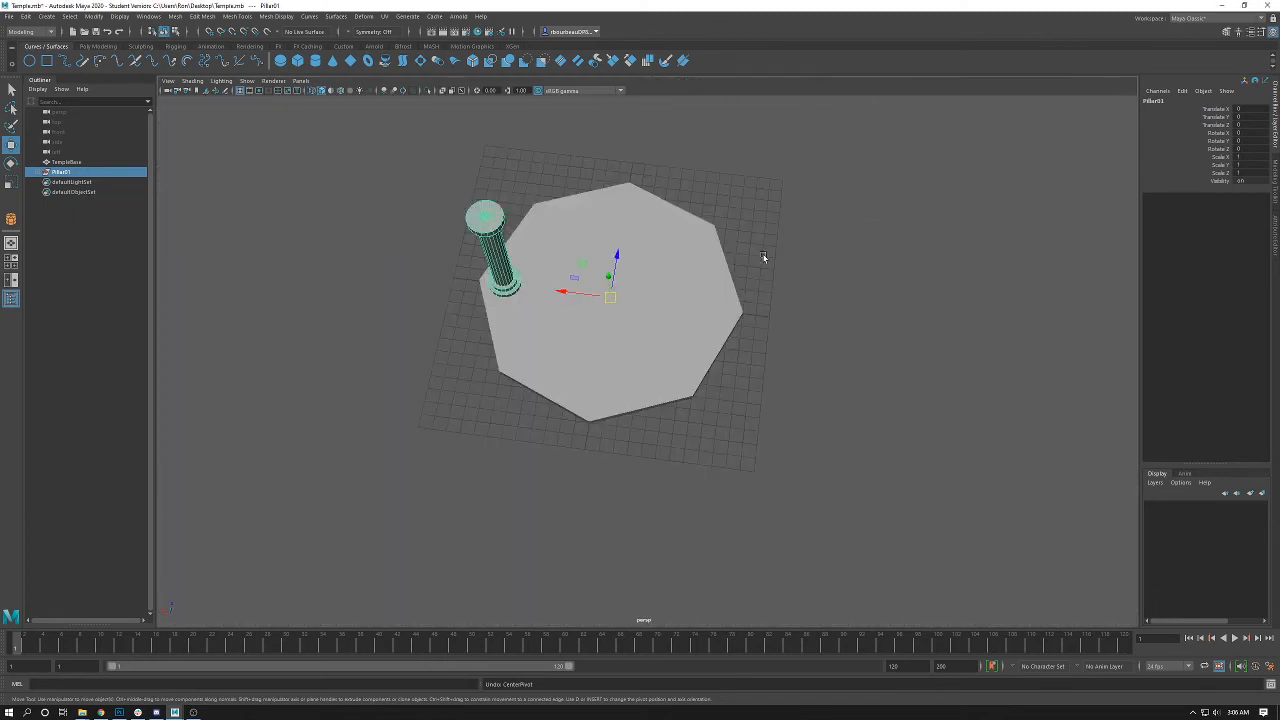
key(ctrl+z)
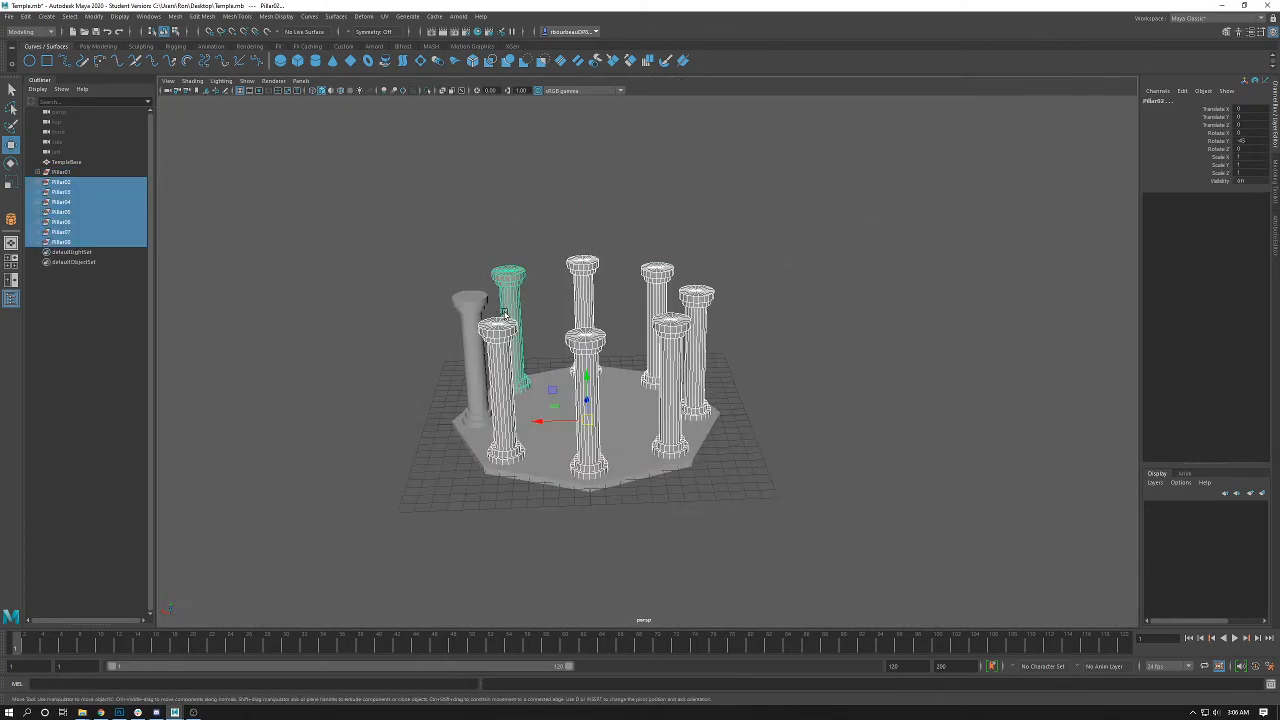
- Examine Pillar02's grouped parts in the Outliner and the eight-pillar arrangement from several angles
click(508, 290)
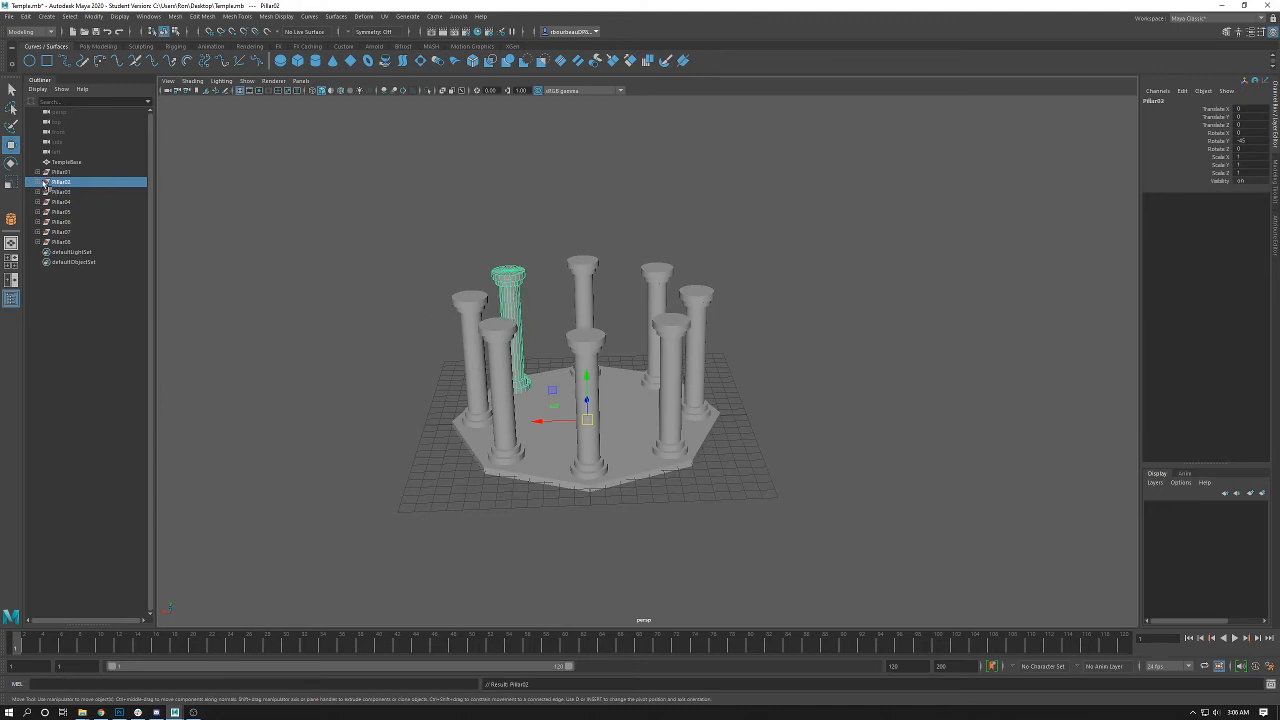
click(38, 183)
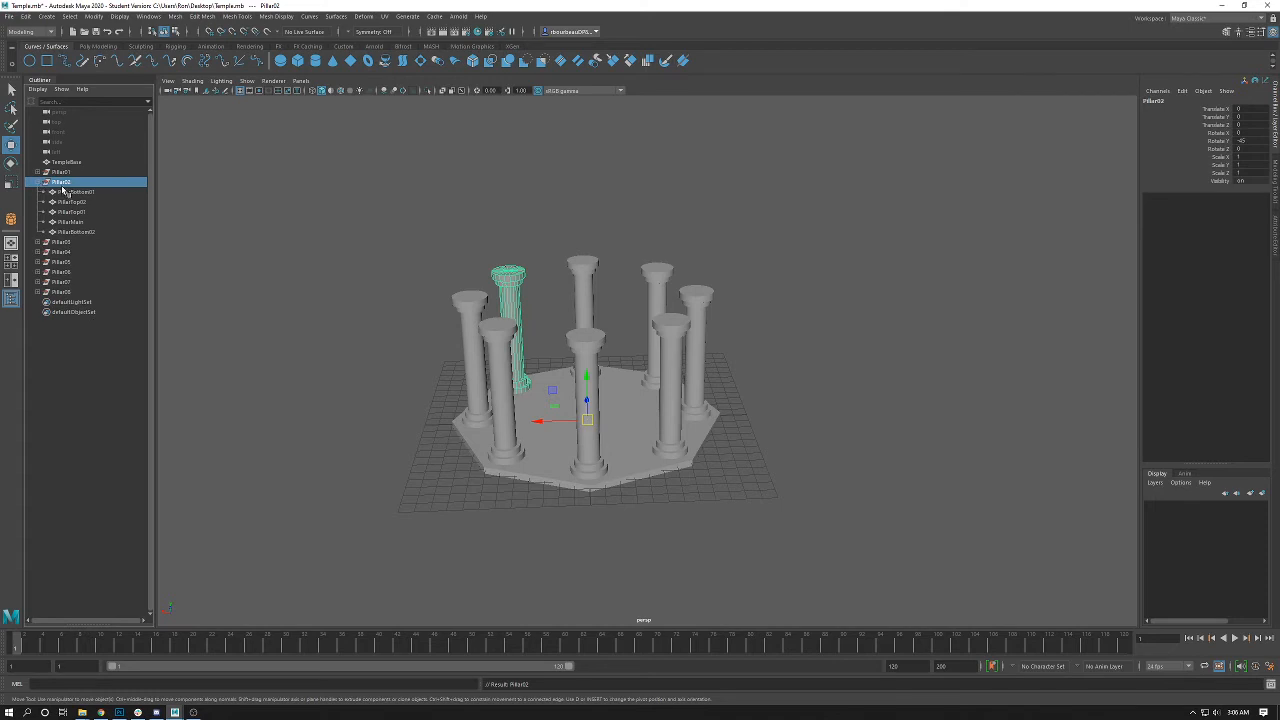
click(92, 16)
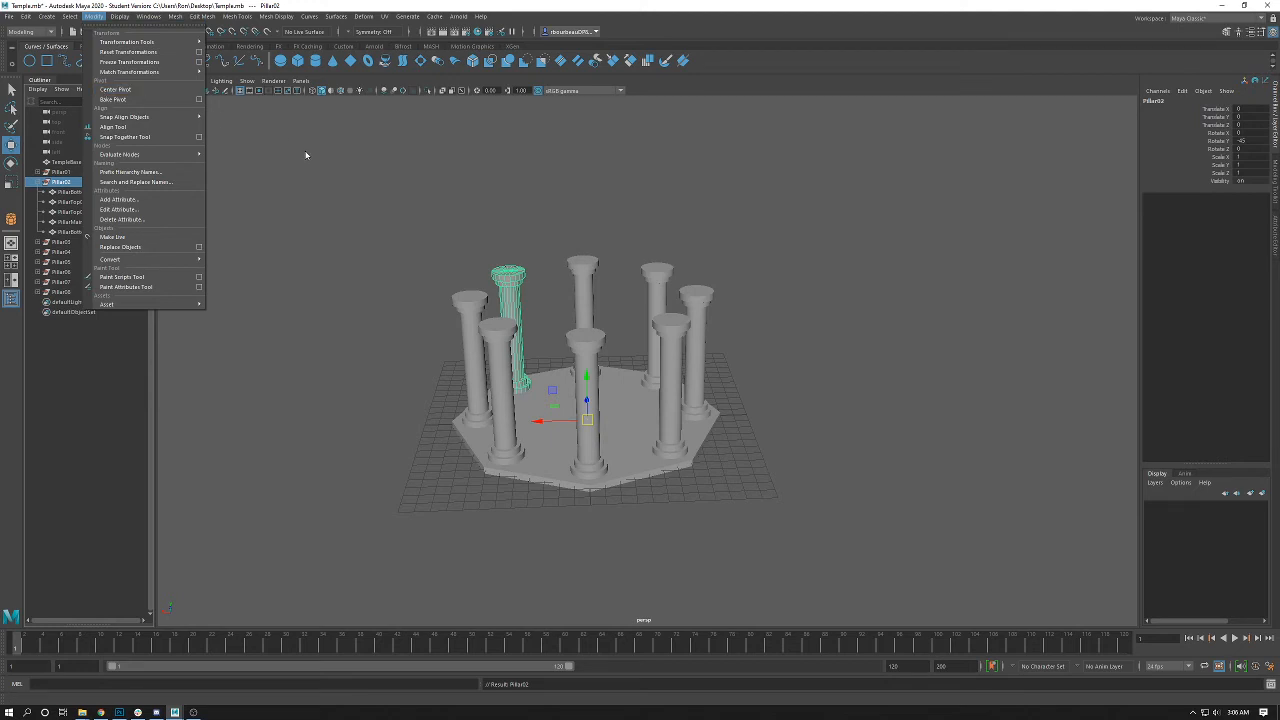
click(306, 155)
click(38, 182)
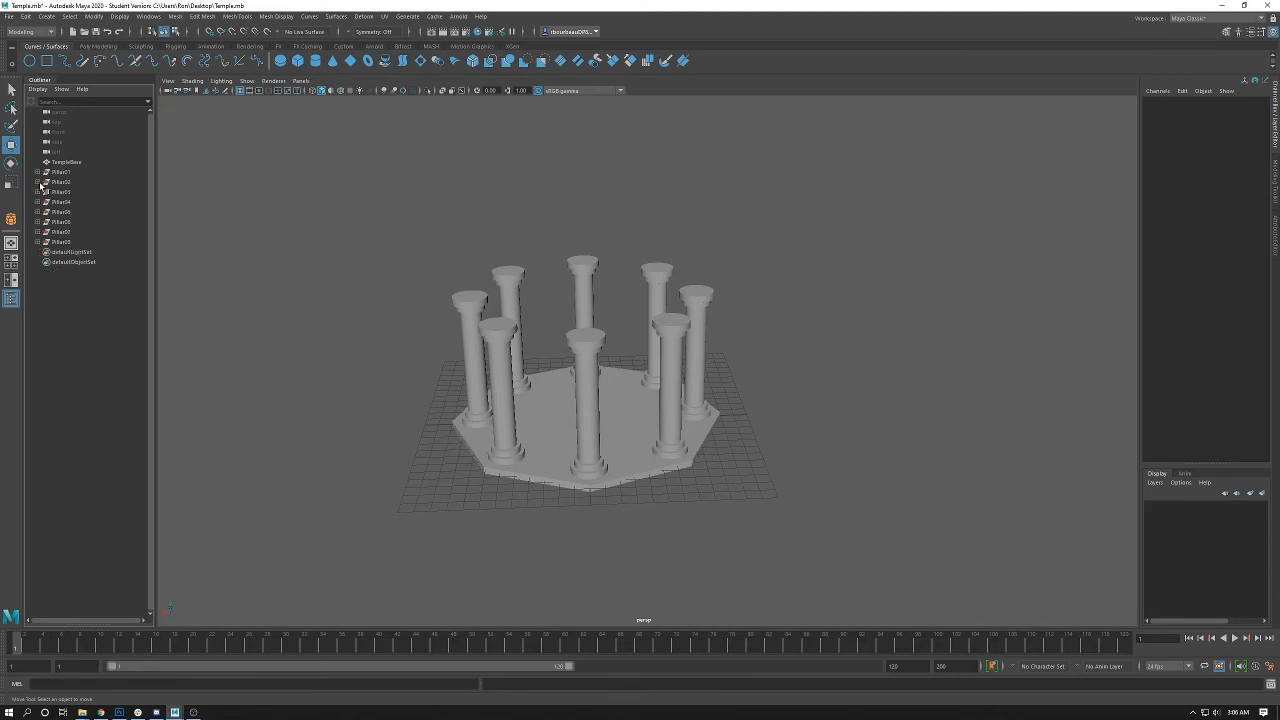
alt+drag(289, 233, 419, 245)
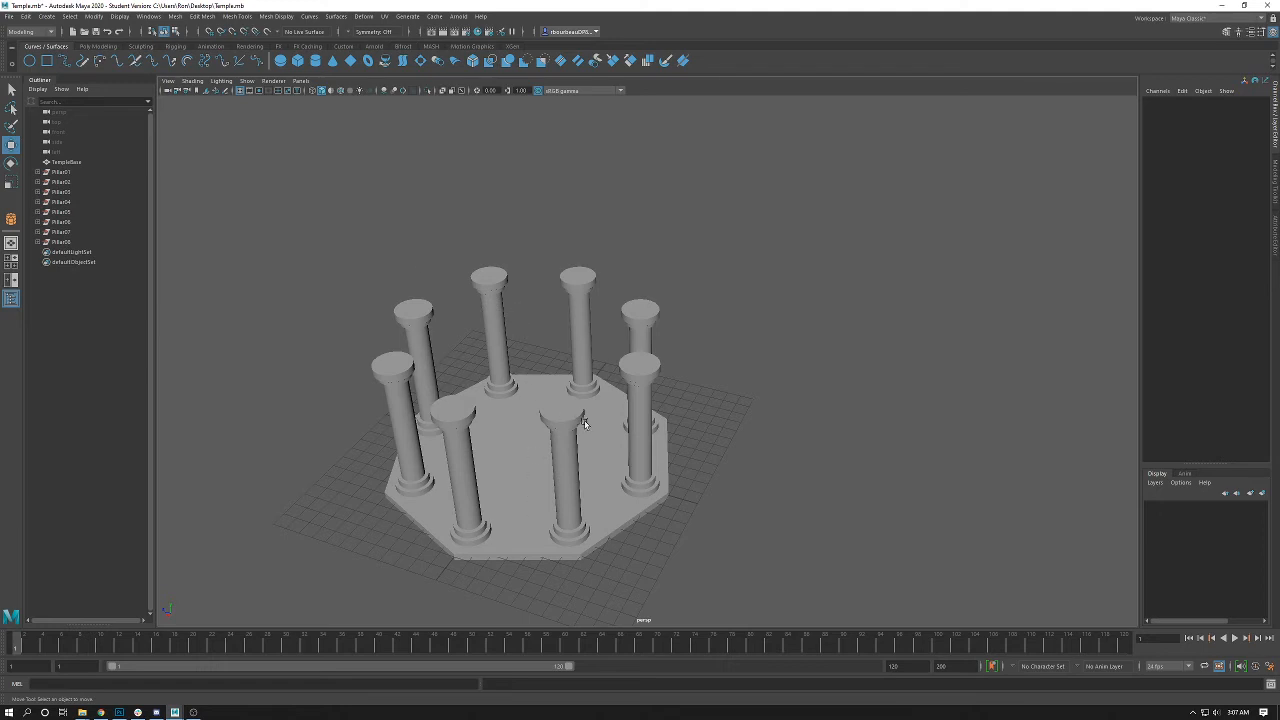
alt+drag(585, 424, 502, 395)
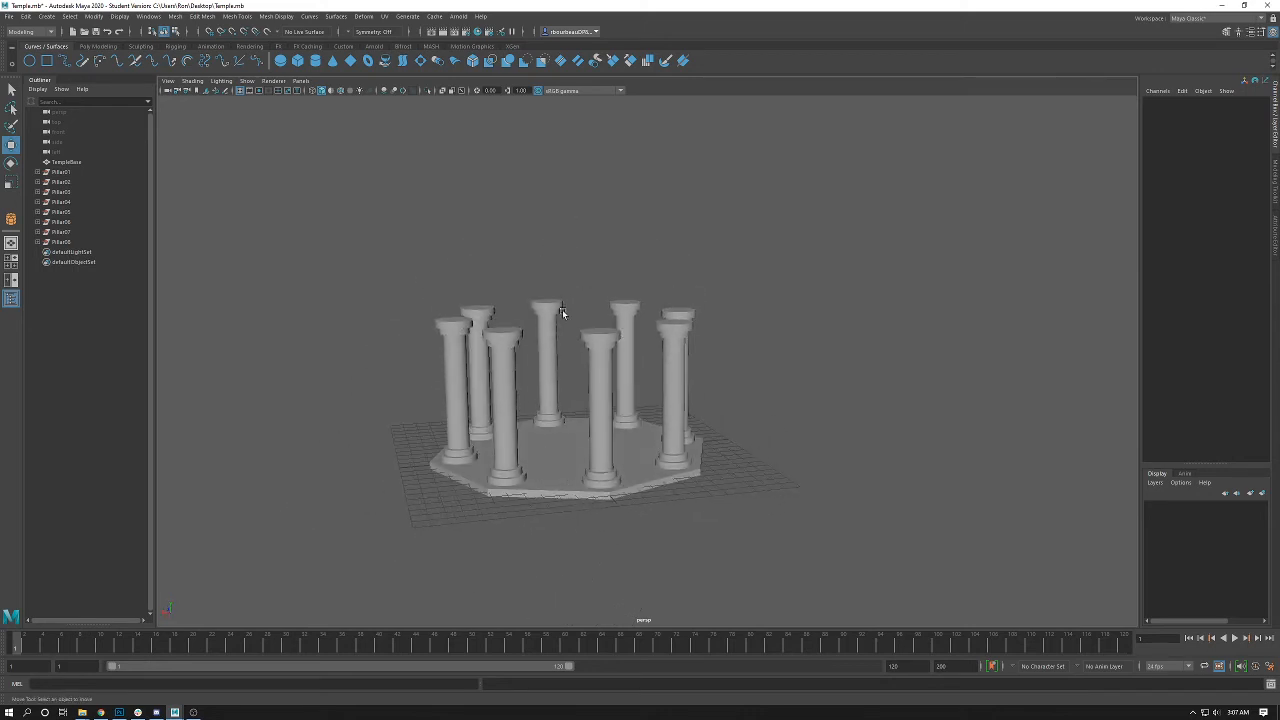
alt+drag(587, 380, 573, 358)
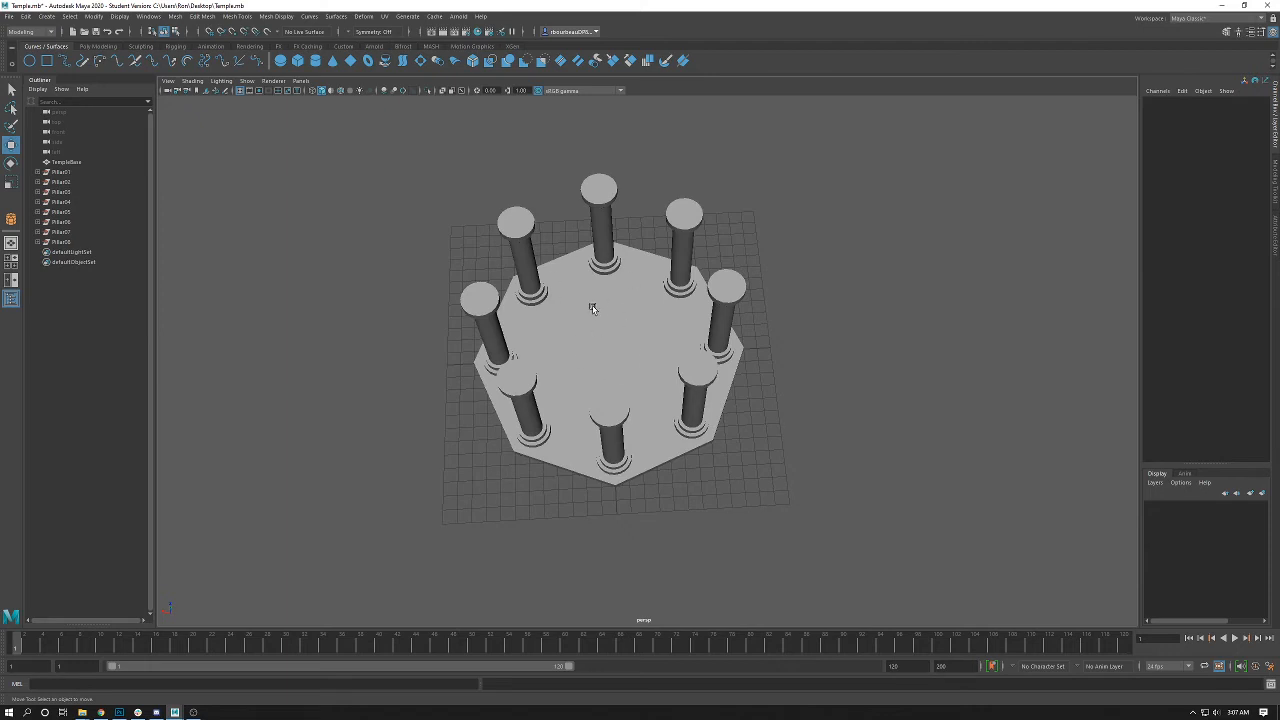
- In the top view, create a polygon torus from the platform's centre out over the pillars, with a radius of about 9
key(space)
key(space)
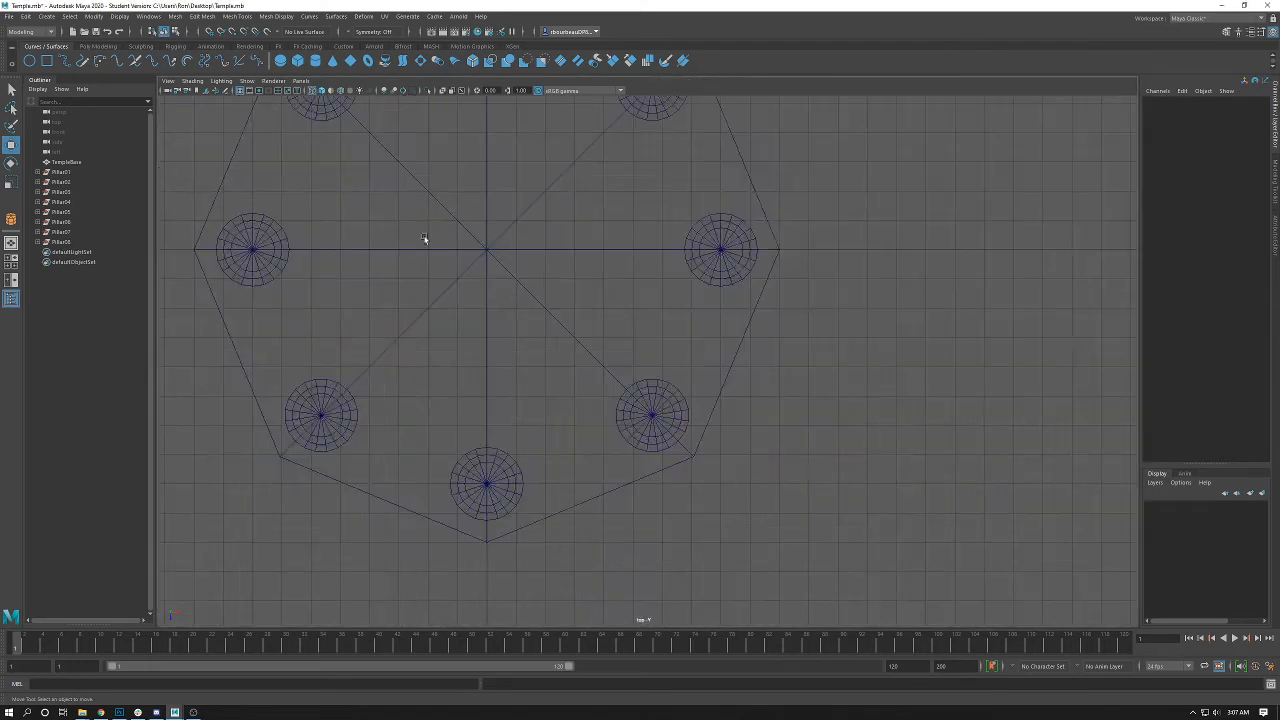
key(f)
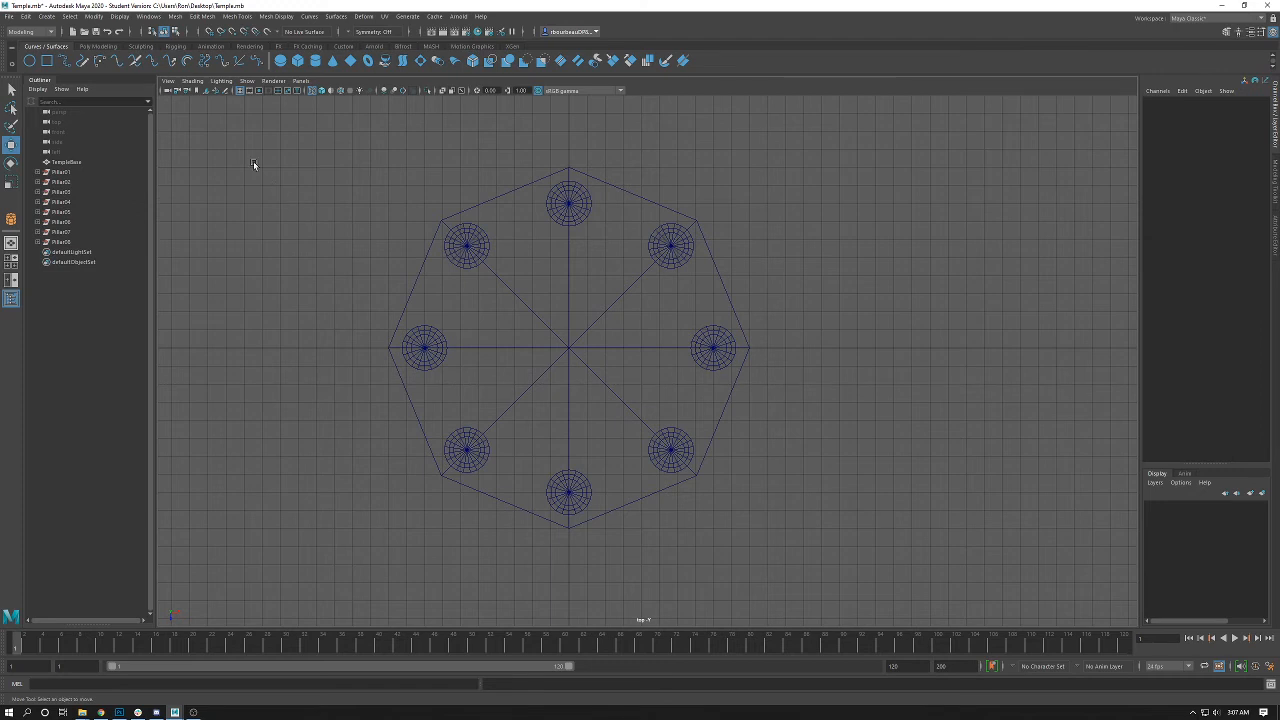
click(47, 16)
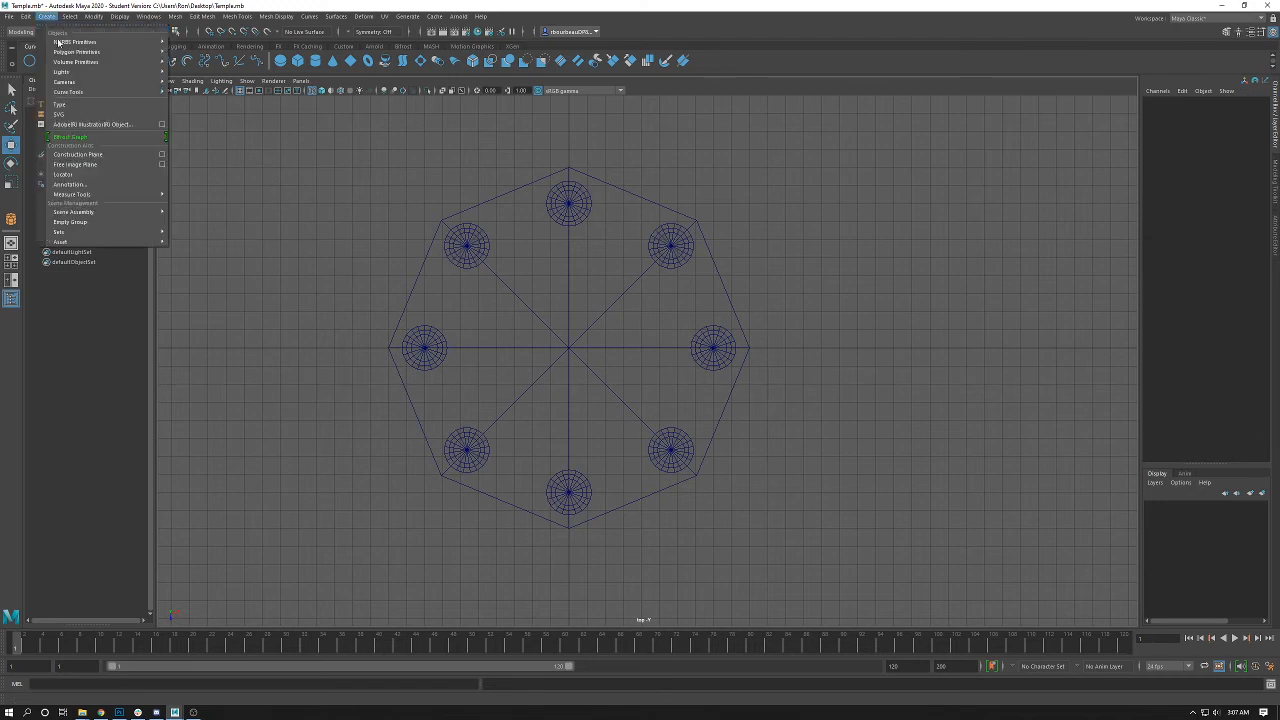
mouse_move(62, 54)
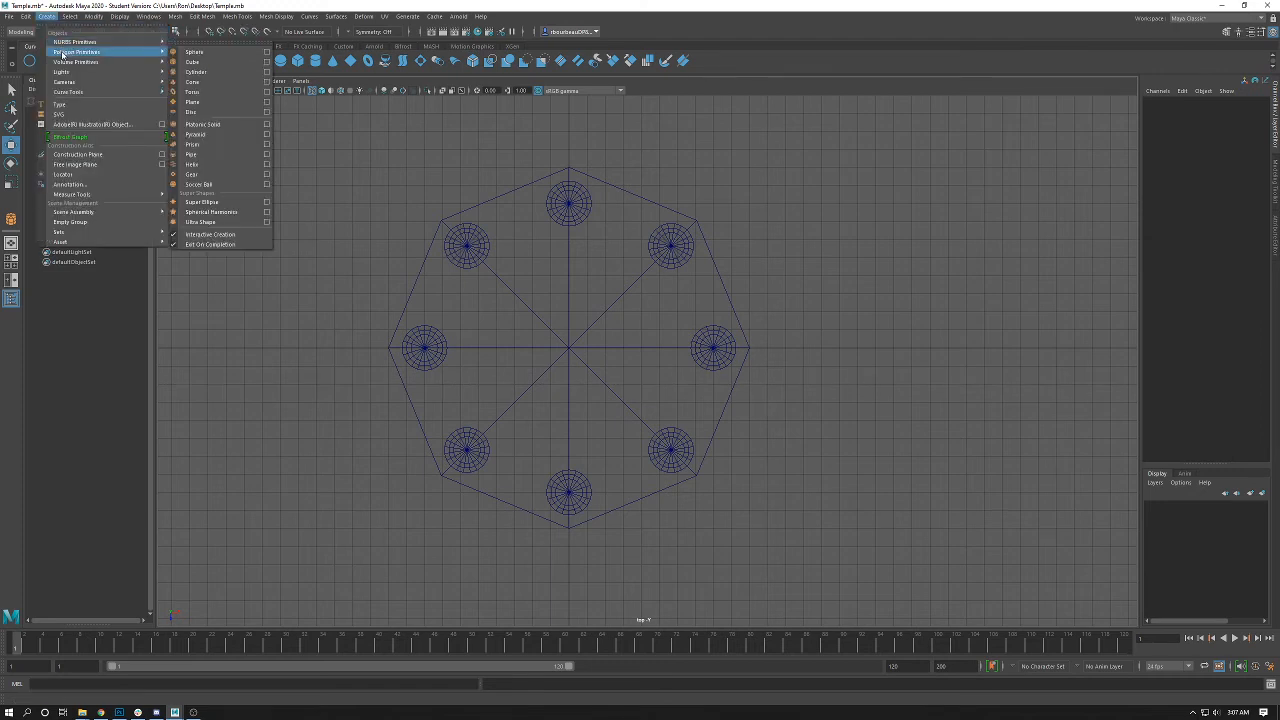
click(204, 93)
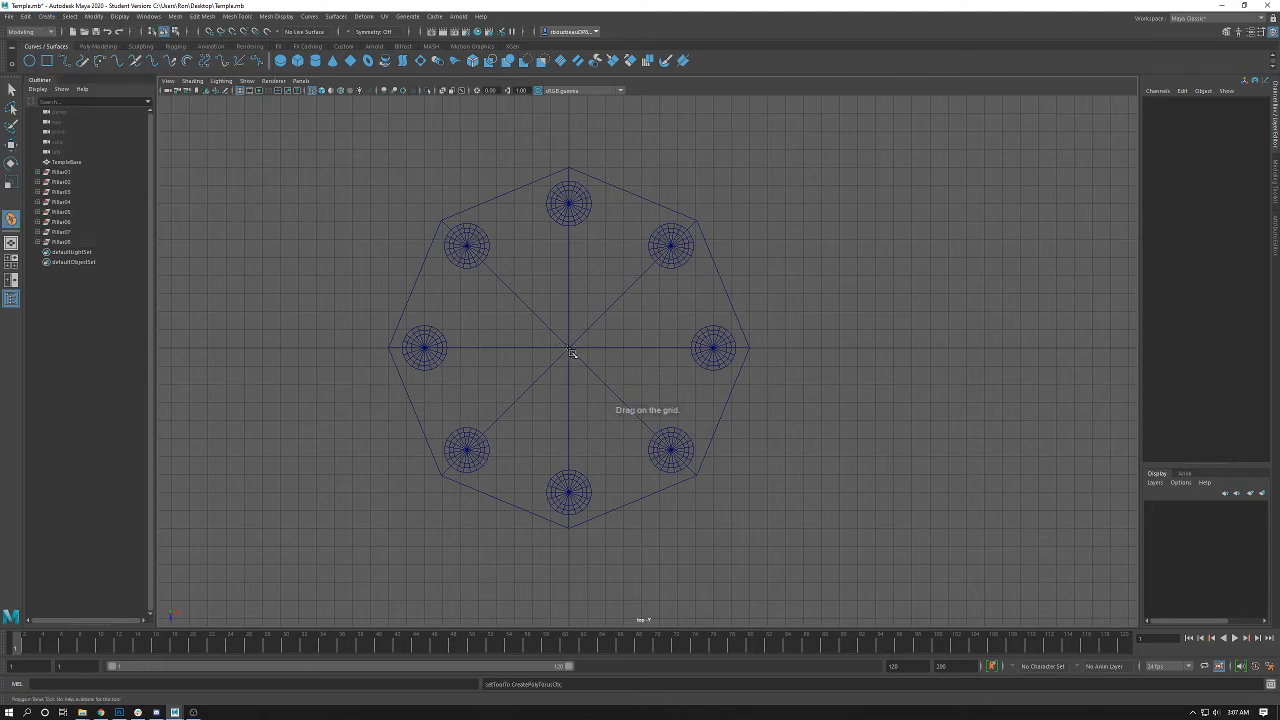
drag(572, 351, 723, 423)
key(space)
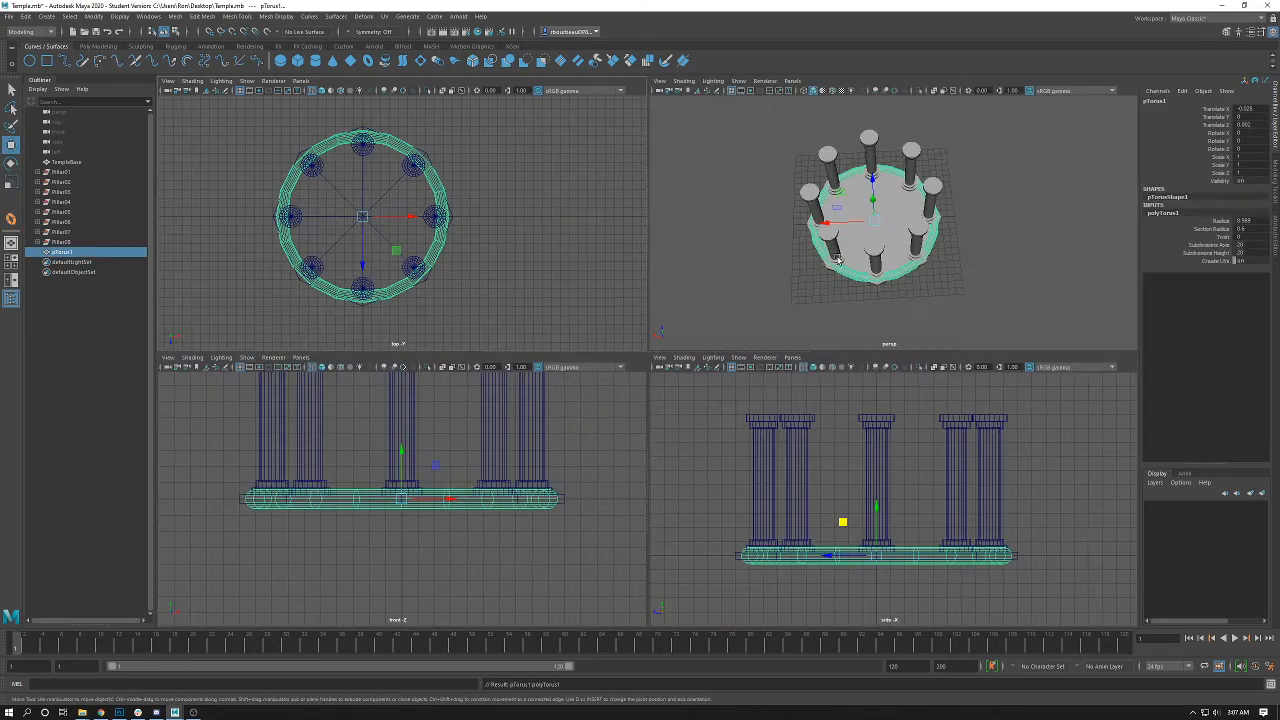
key(space)
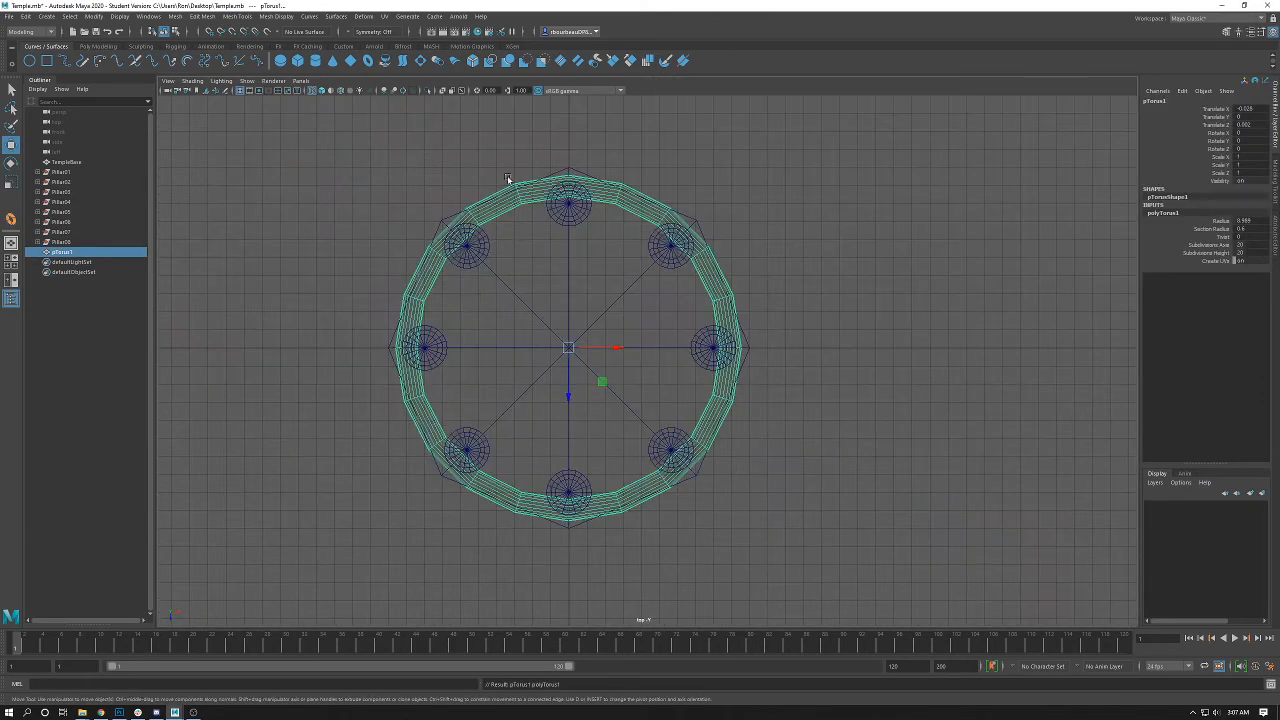
- Centre the torus on the platform by setting its Translate X and Translate Z to 0
click(1262, 109)
text(0)
click(1262, 125)
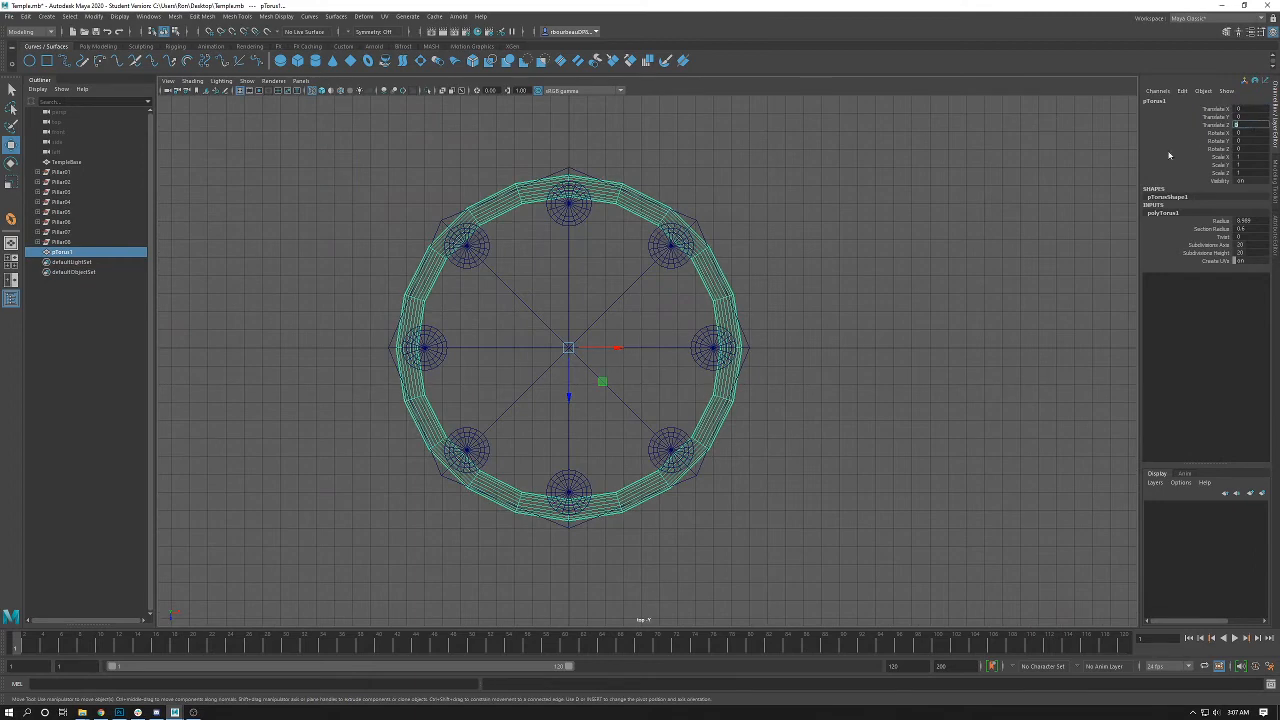
text(0)
key(Return)
key(space)
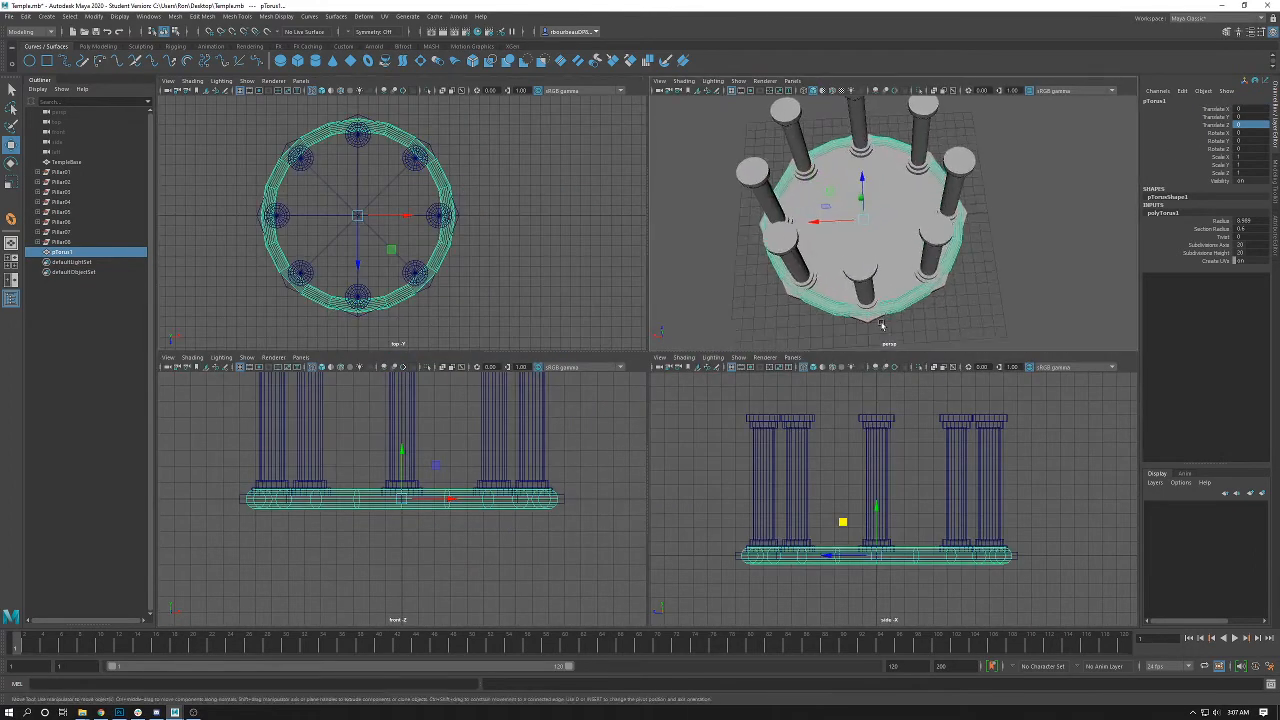
- Raise the torus onto the tops of the pillars, to a Translate Y of about 10.5
alt+drag(882, 324, 878, 225)
alt+middle_drag(878, 236, 866, 180)
alt+right_drag(866, 180, 843, 180)
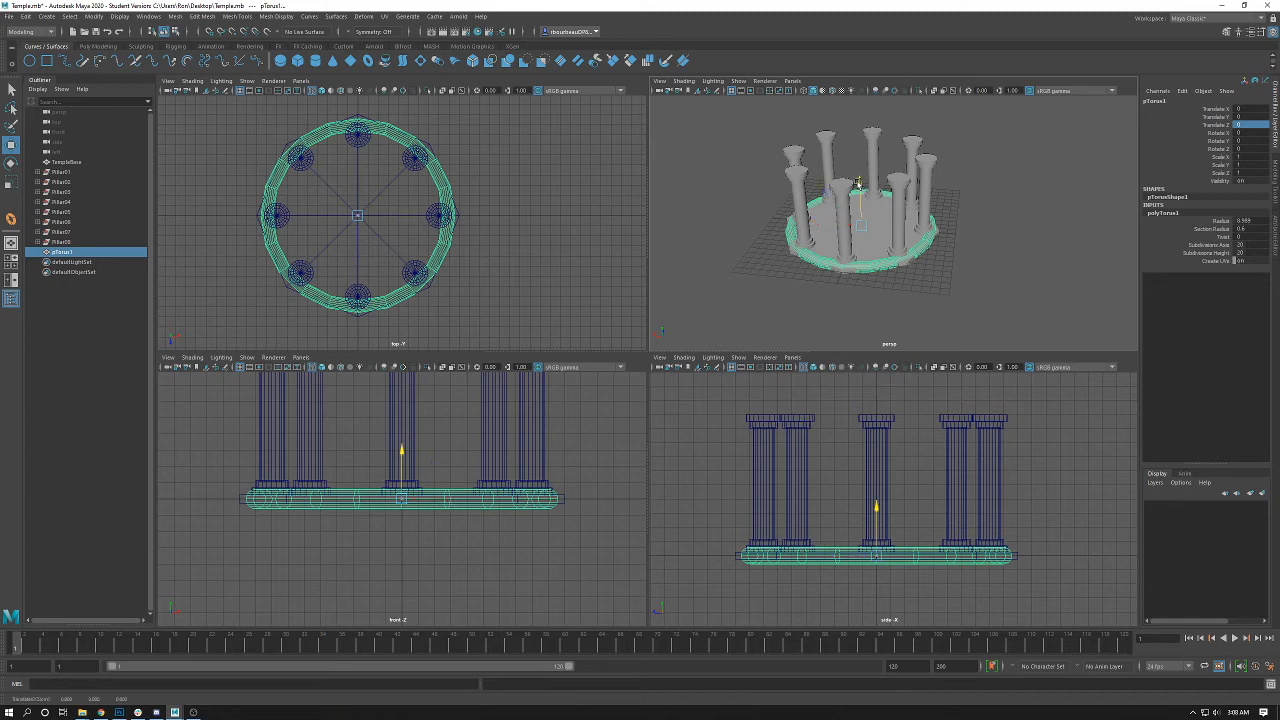
drag(858, 183, 873, 97)
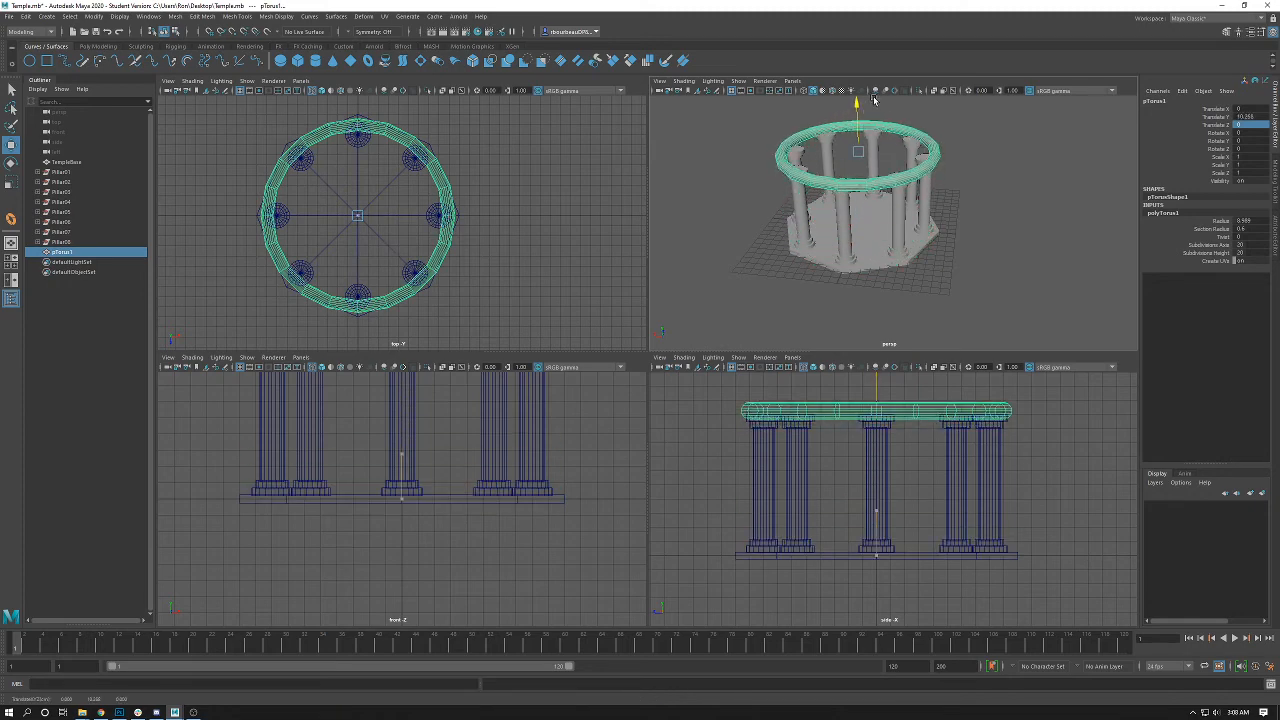
key(f)
alt+drag(802, 322, 680, 228)
key(space)
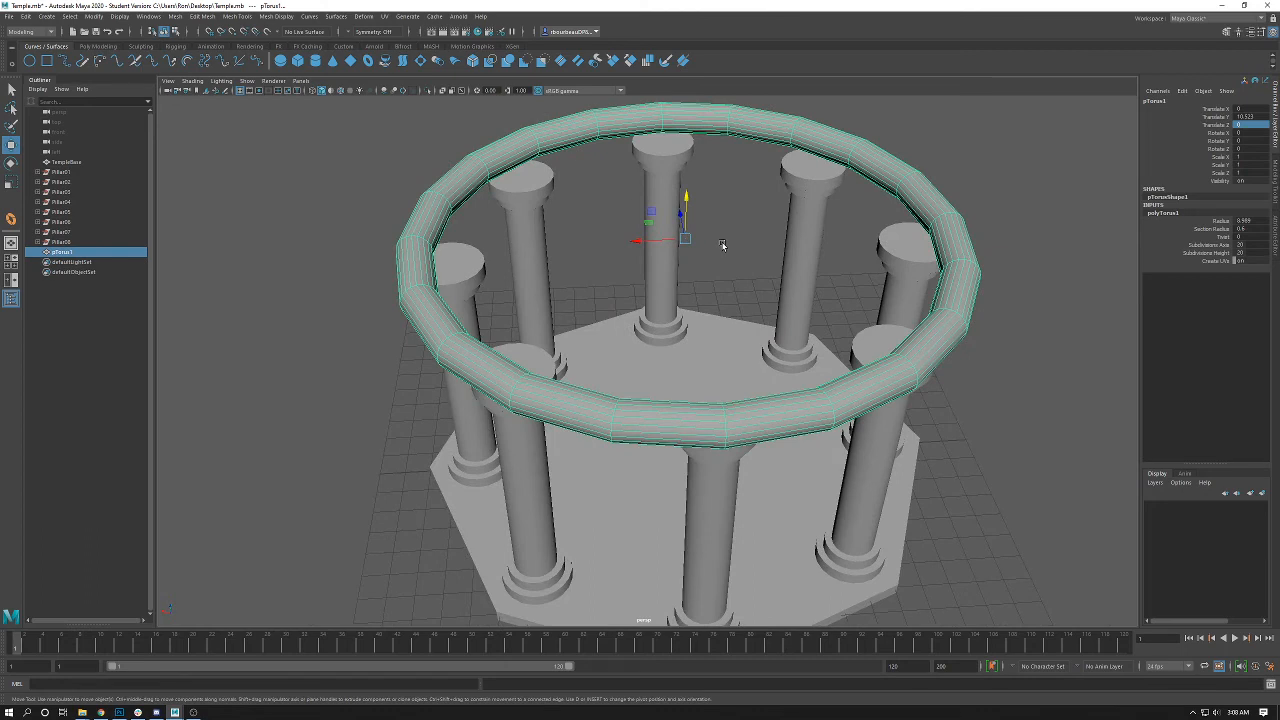
- Set the torus's radius to 8
click(1245, 219)
text(8)
key(Return)
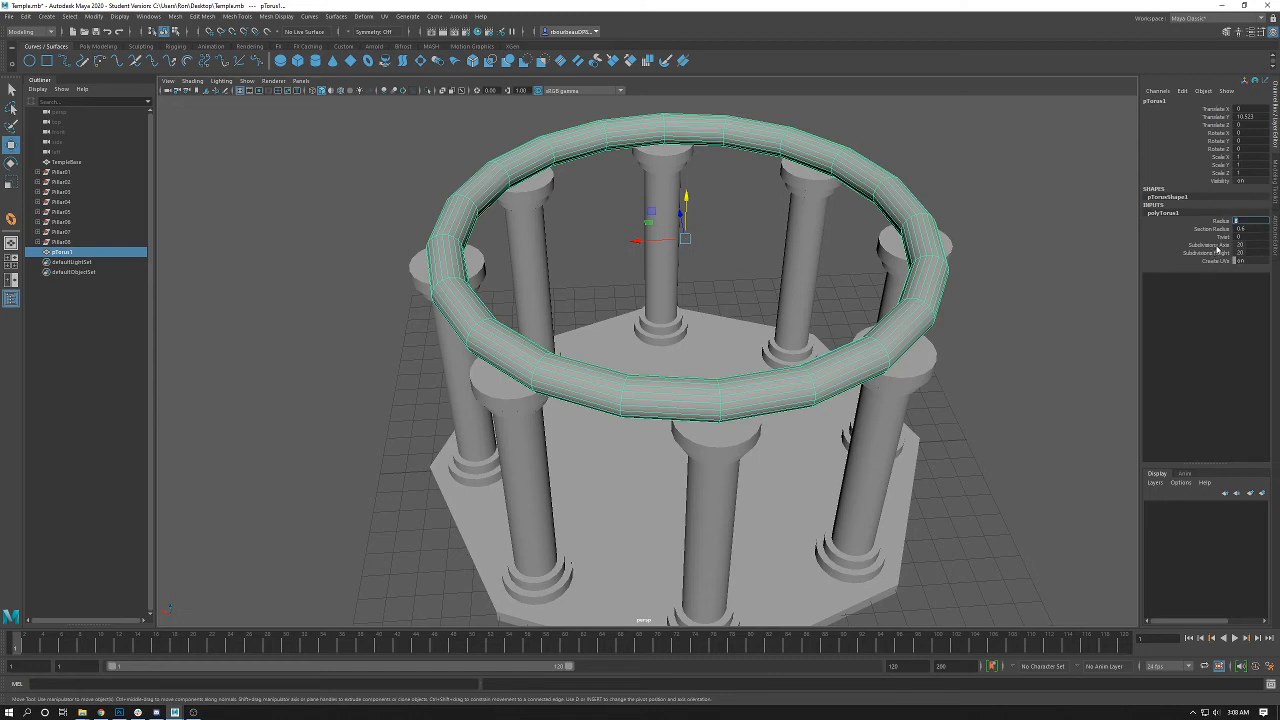
- Try reducing the torus's Subdivisions Axis to 8, and undo the change
click(1209, 245)
alt+drag(686, 297, 691, 280)
middle_drag(691, 280, 630, 286)
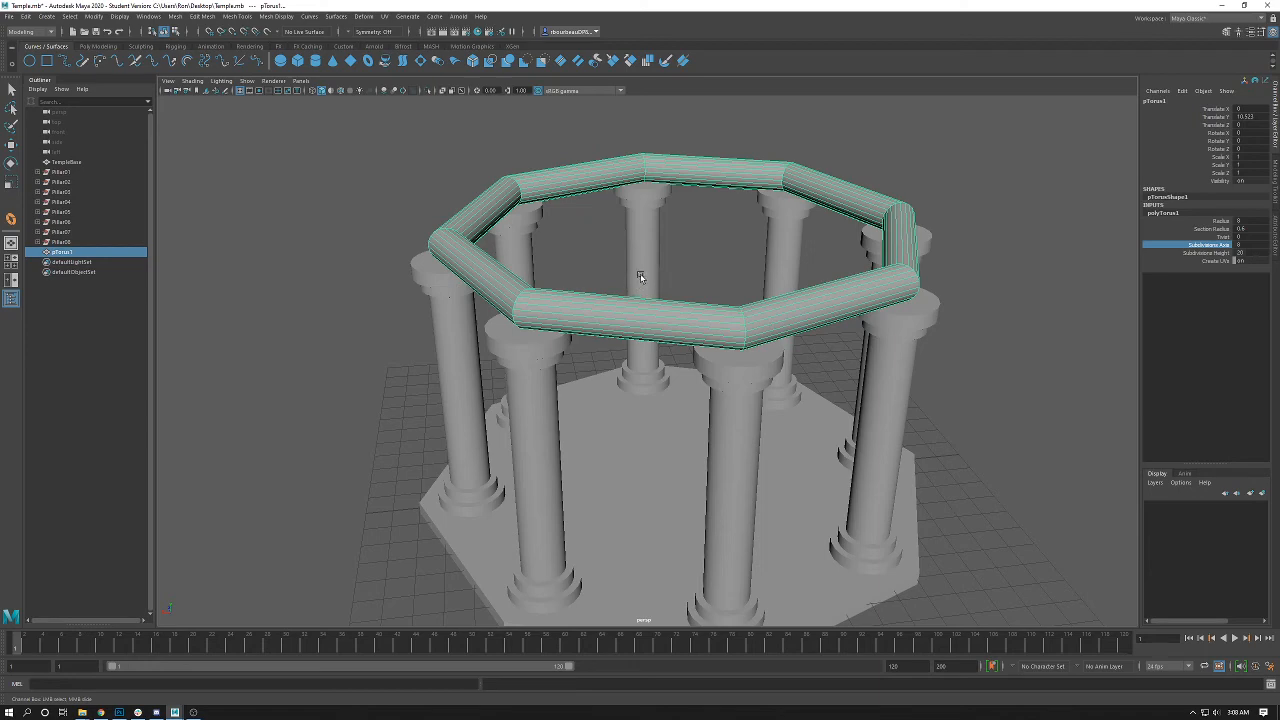
key(ctrl+z)
- Flatten the torus above the pillars by scaling it in Y to about 0.38
alt+right_drag(647, 274, 697, 297)
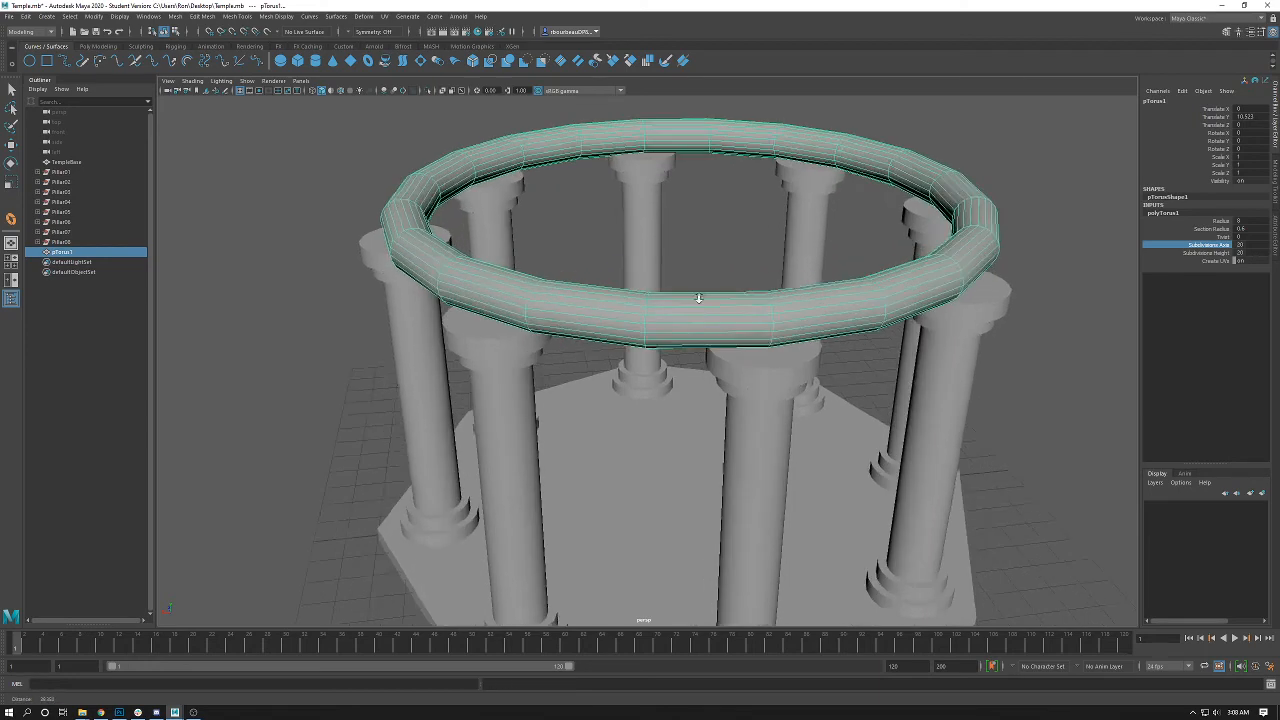
alt+drag(697, 297, 609, 259)
key(r)
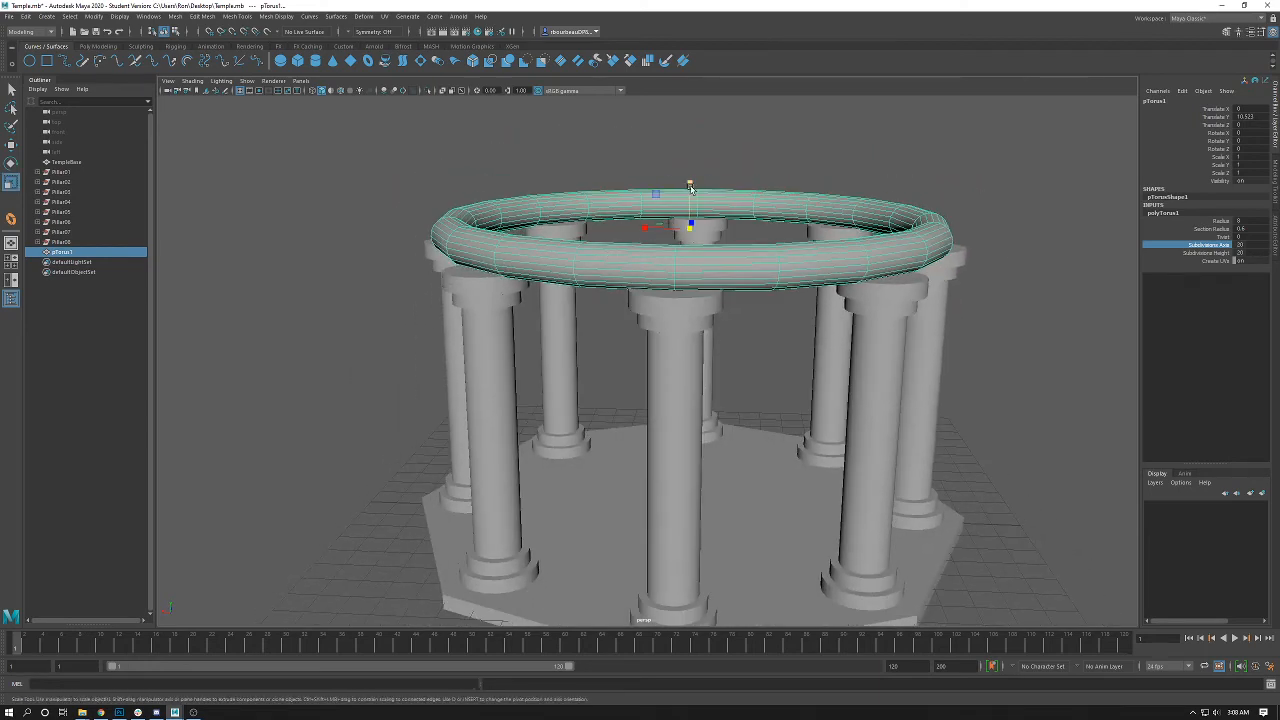
drag(690, 188, 713, 254)
mouse_move(690, 297)
alt+mouse_down()
mouse_move(681, 274)
mouse_move(677, 290)
alt+mouse_up()
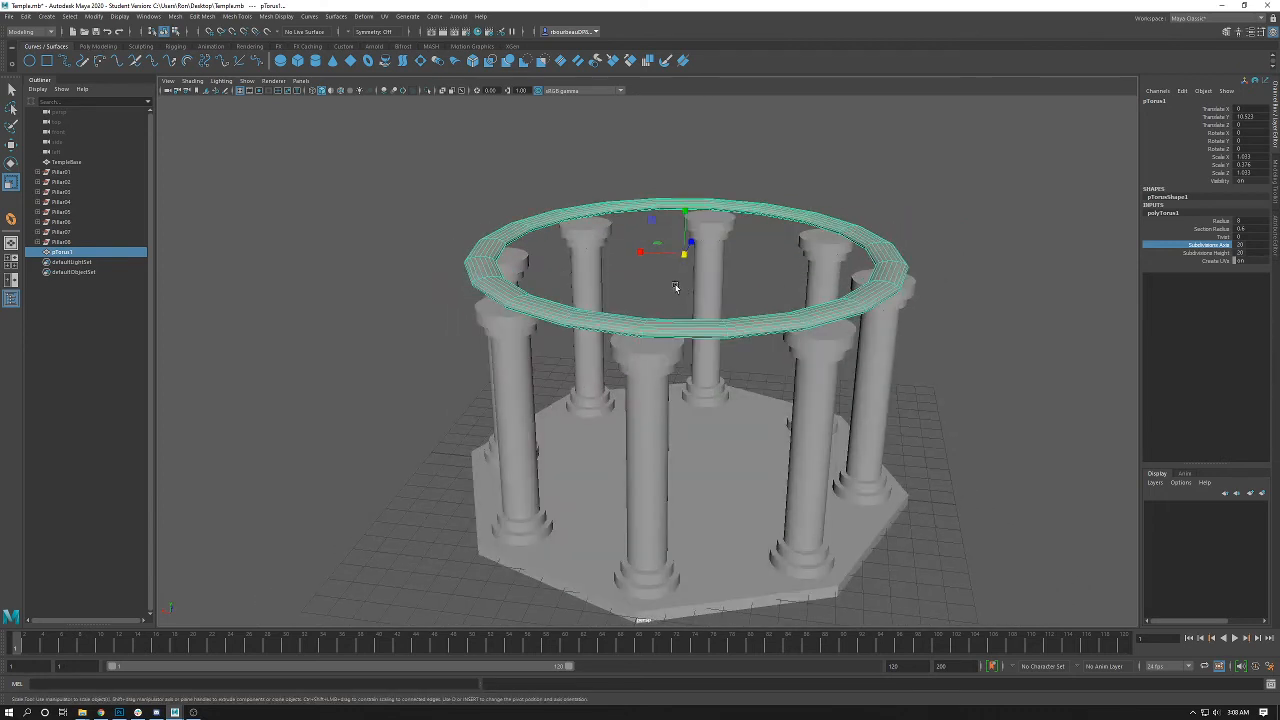
- Delete the torus from the top of the pillars
key(Delete)
alt+right_drag(772, 300, 595, 232)
alt+drag(595, 232, 603, 257)
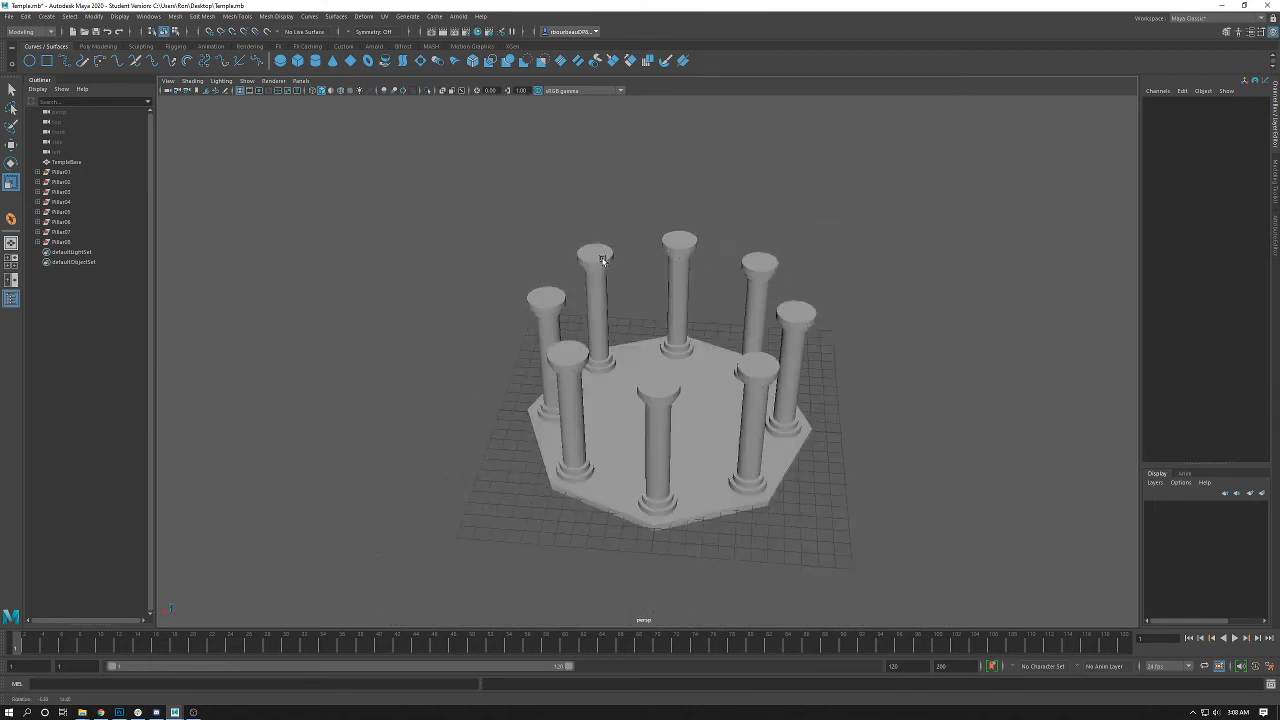
alt+middle_drag(603, 257, 540, 194)
alt+drag(540, 194, 526, 223)
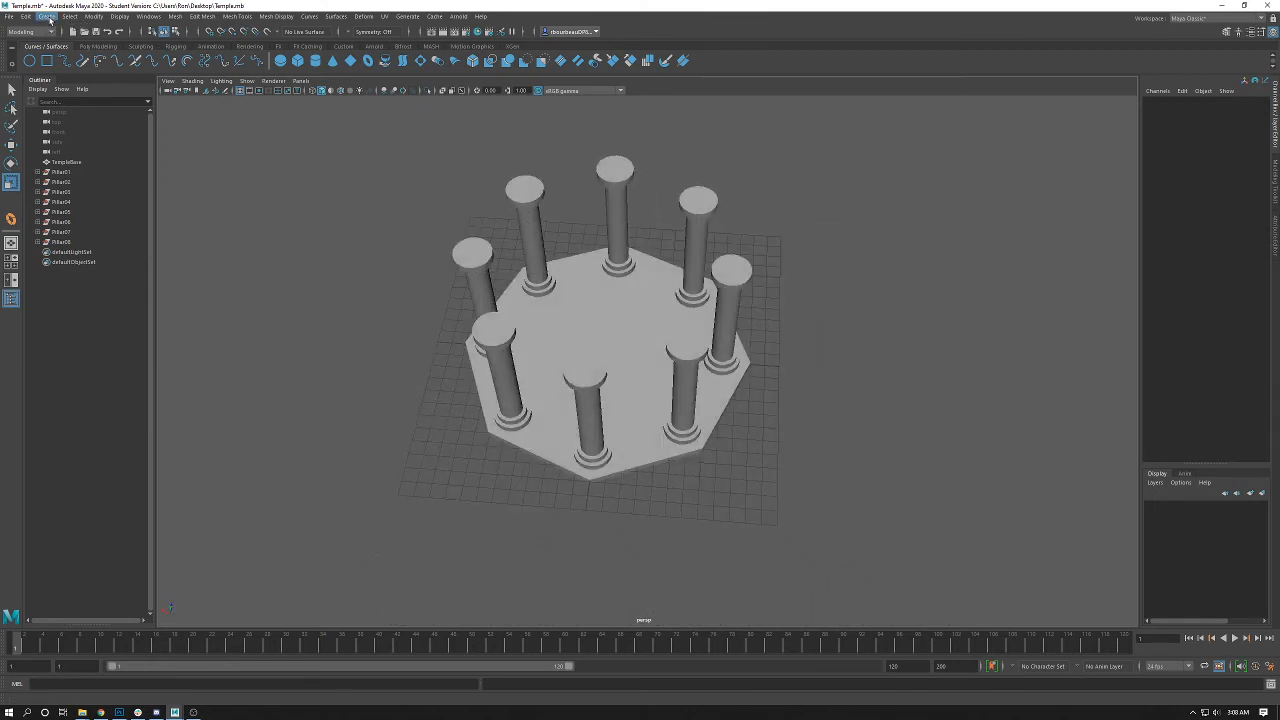
- In the top view, create a polygon pipe from the platform's centre with radius about 8.9, height about 1.8 and thickness about 1.4
key(space)
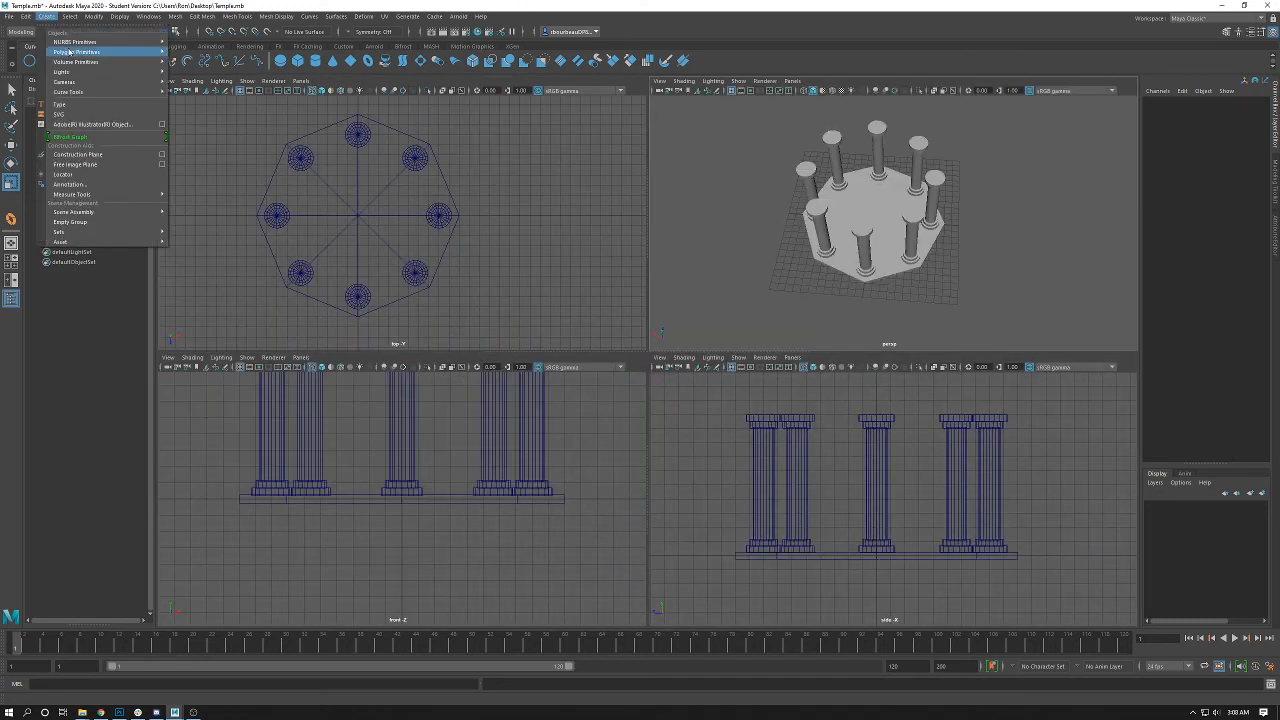
mouse_move(57, 51)
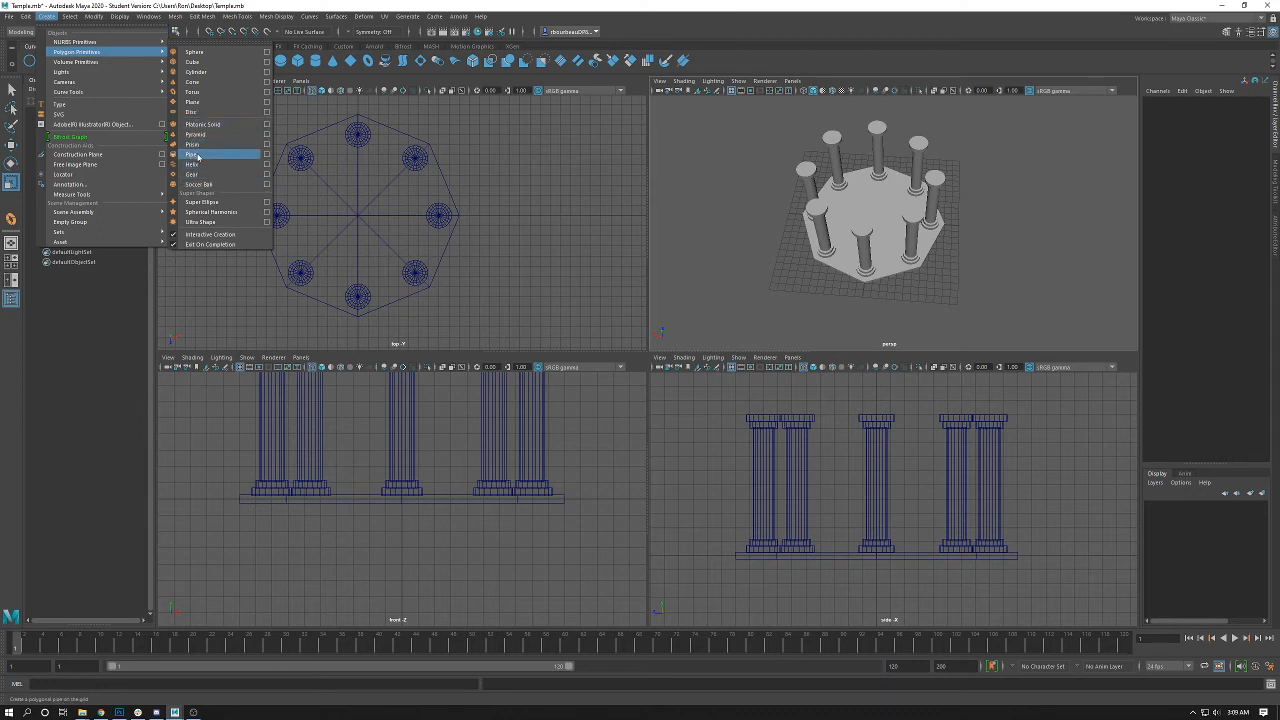
click(196, 155)
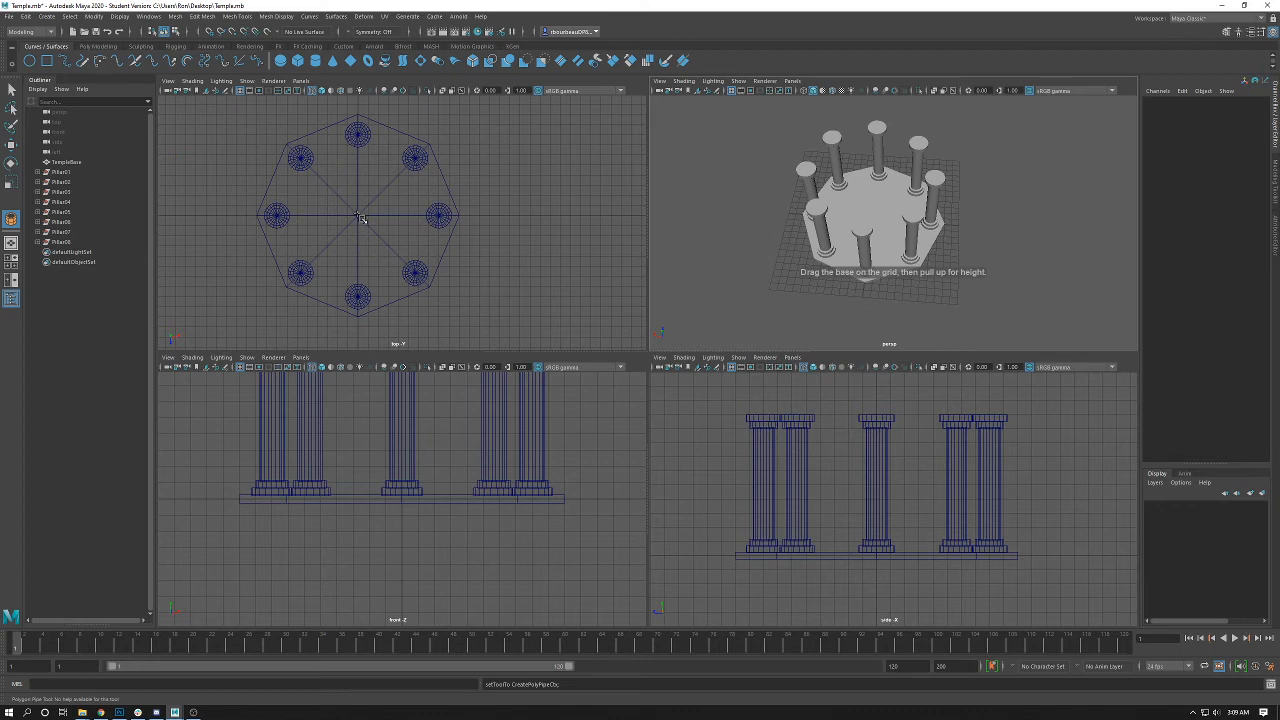
drag(360, 218, 426, 273)
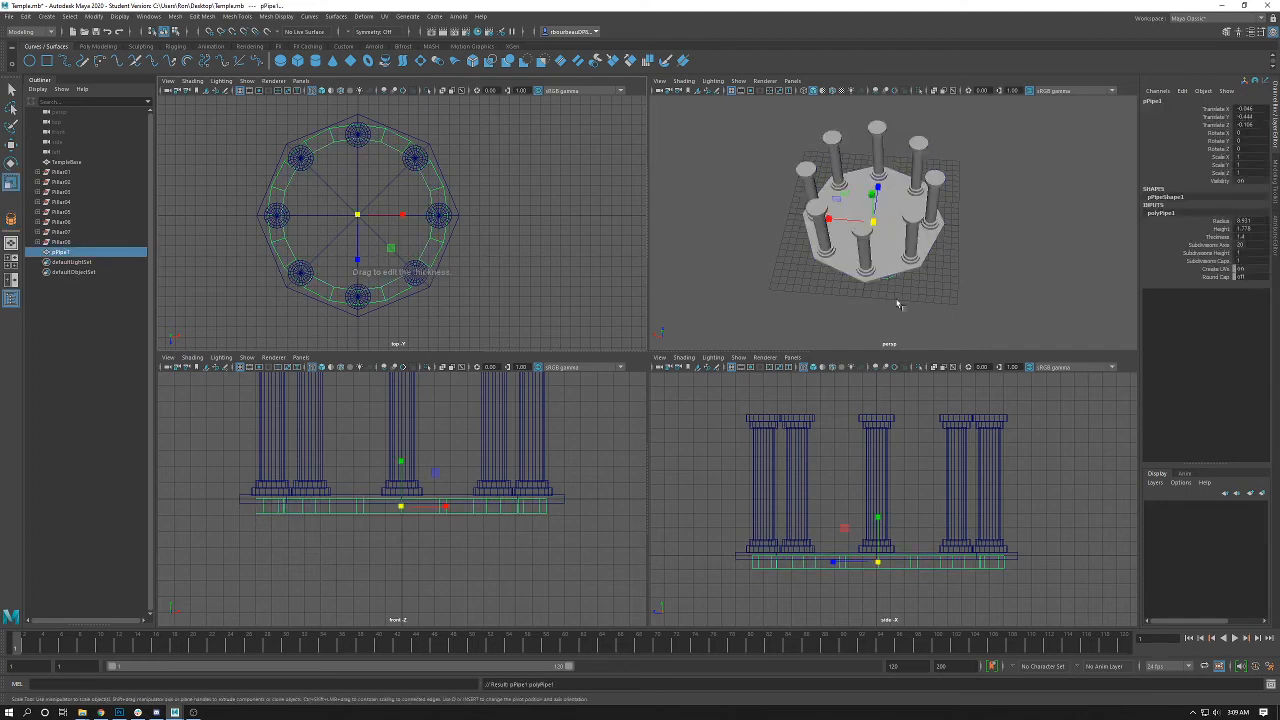
- Raise the pipe onto the pillar tops, to a Translate Y of about 10.3
key(space)
alt+drag(857, 257, 757, 293)
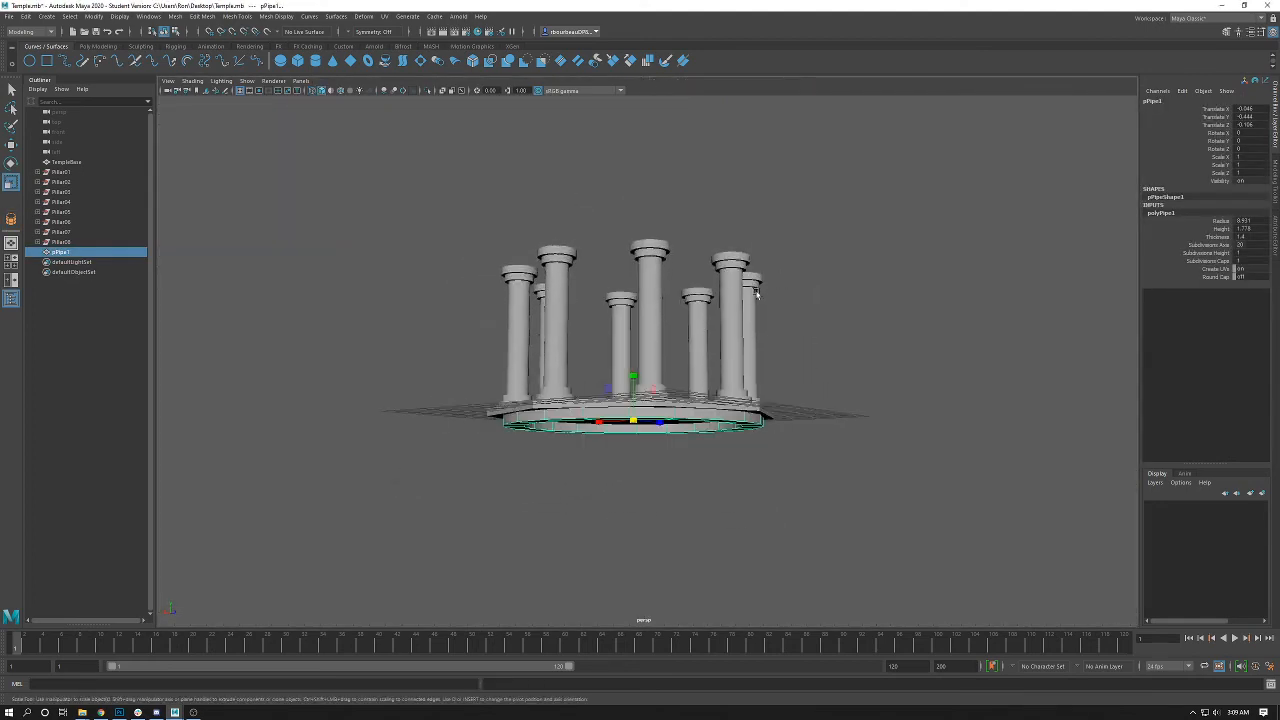
key(w)
drag(630, 377, 881, 268)
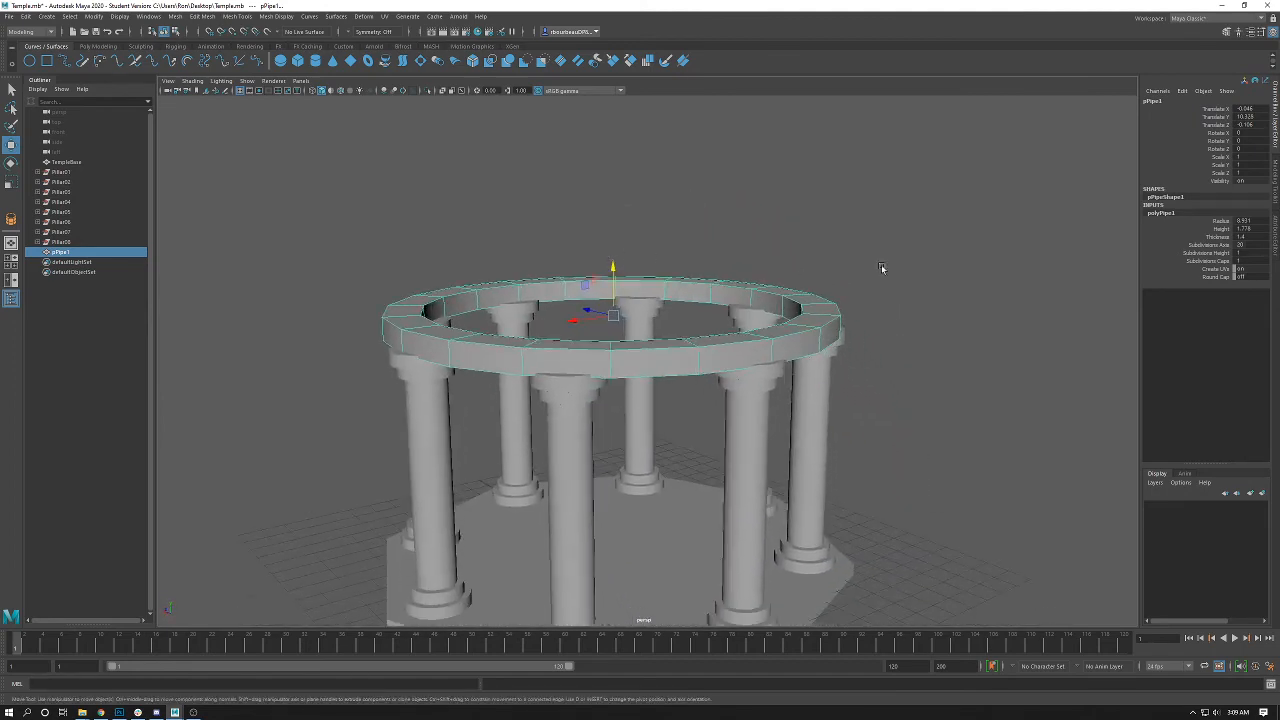
- Set the pipe's radius to 9 and its height to 1
double_click(1246, 220)
key(Return)
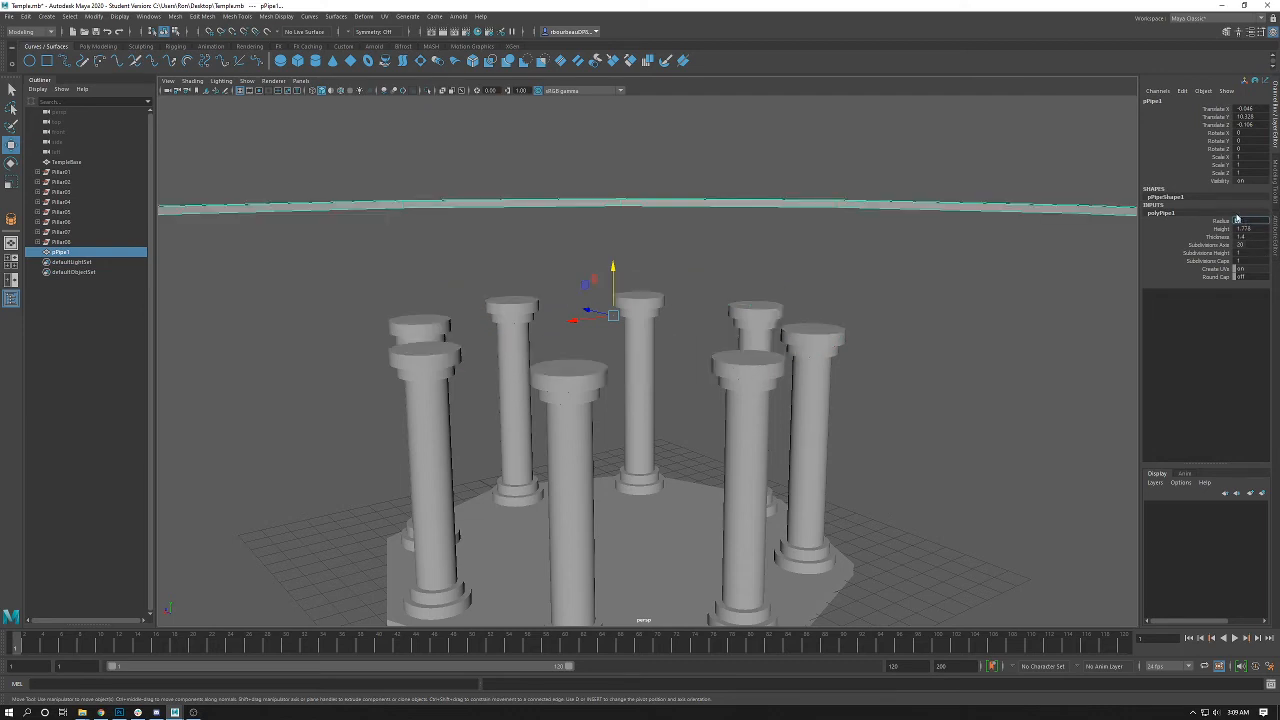
text(600)
key(Return)
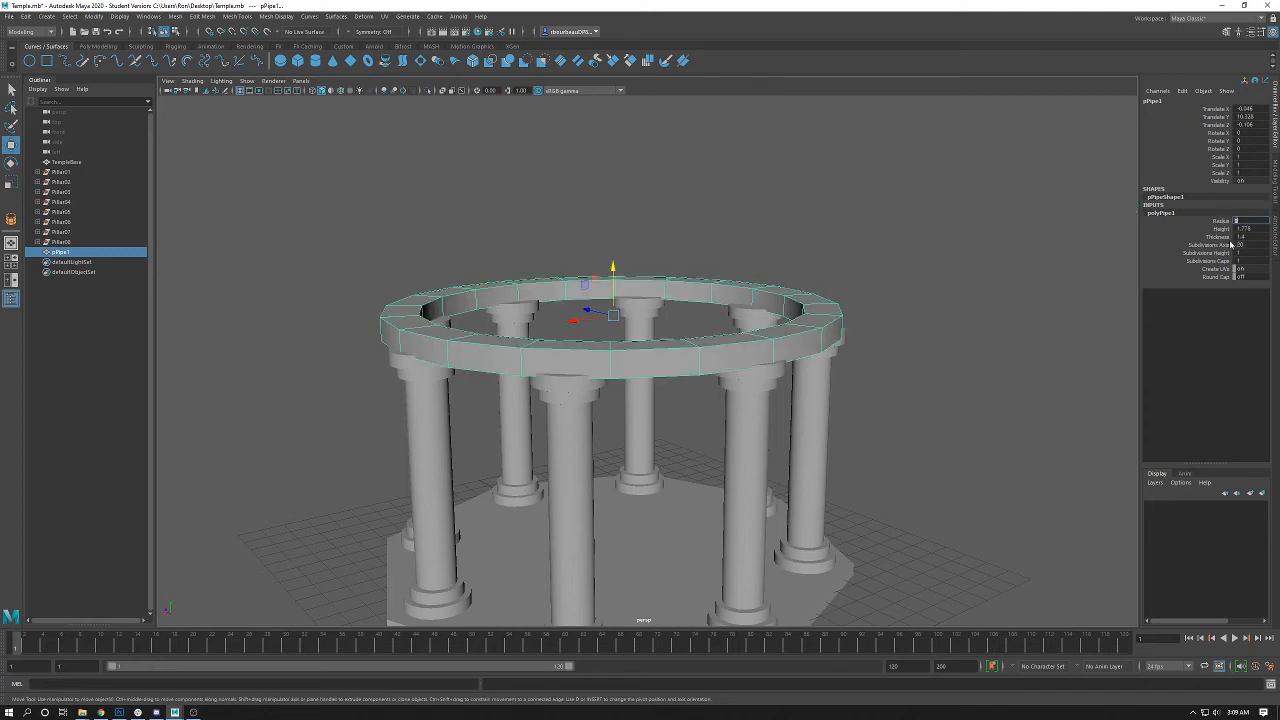
click(1247, 229)
key(Return)
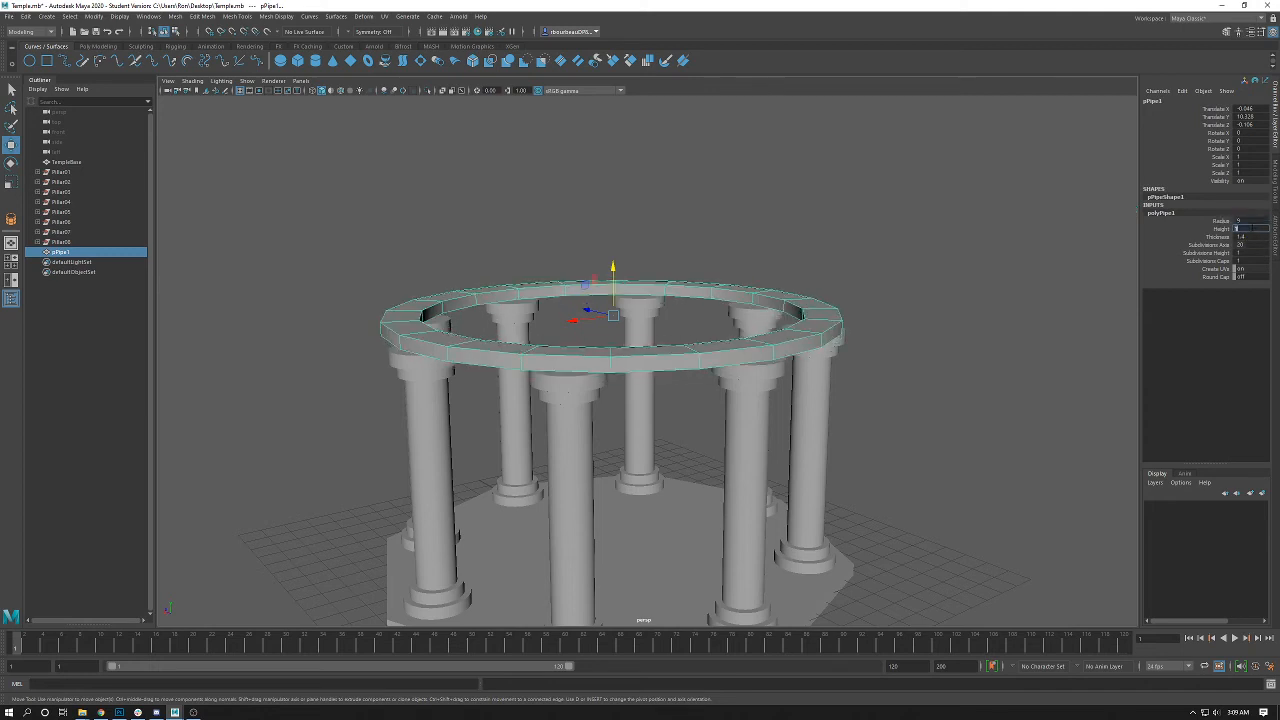
- Set the pipe's thickness to 2 and its radius to 9.5
click(1242, 237)
key(Return)
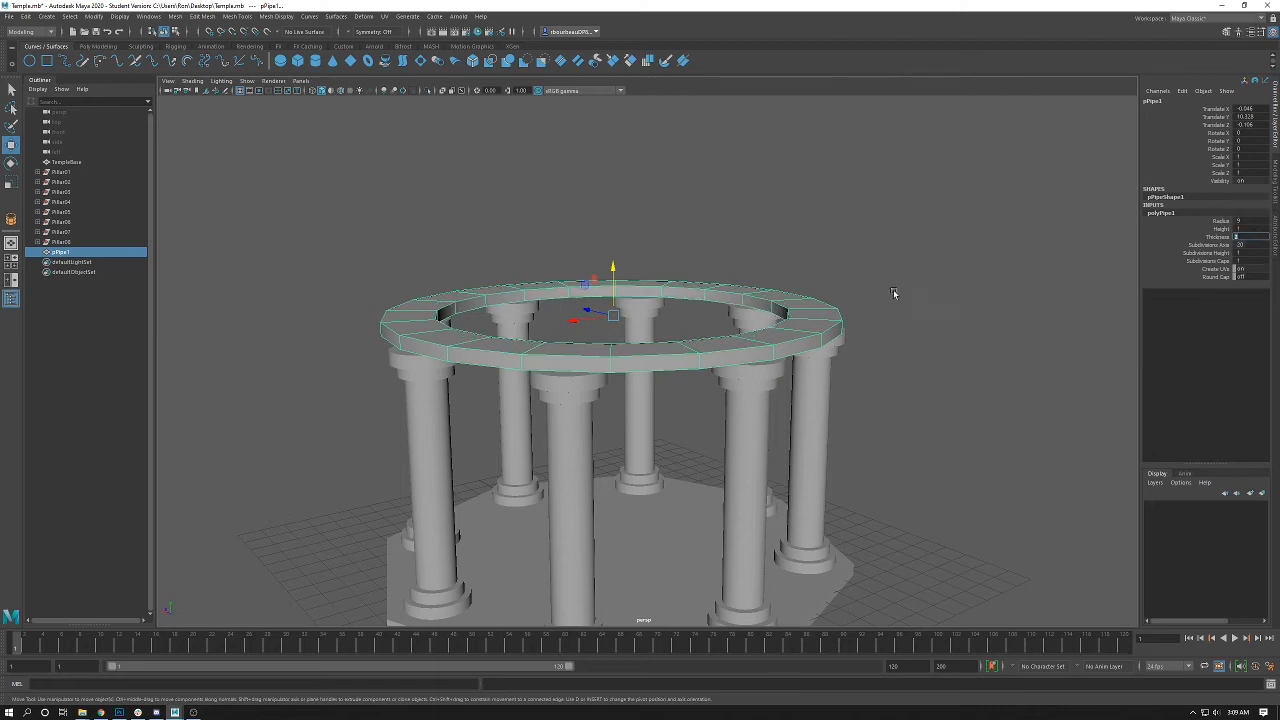
alt+drag(893, 293, 1104, 247)
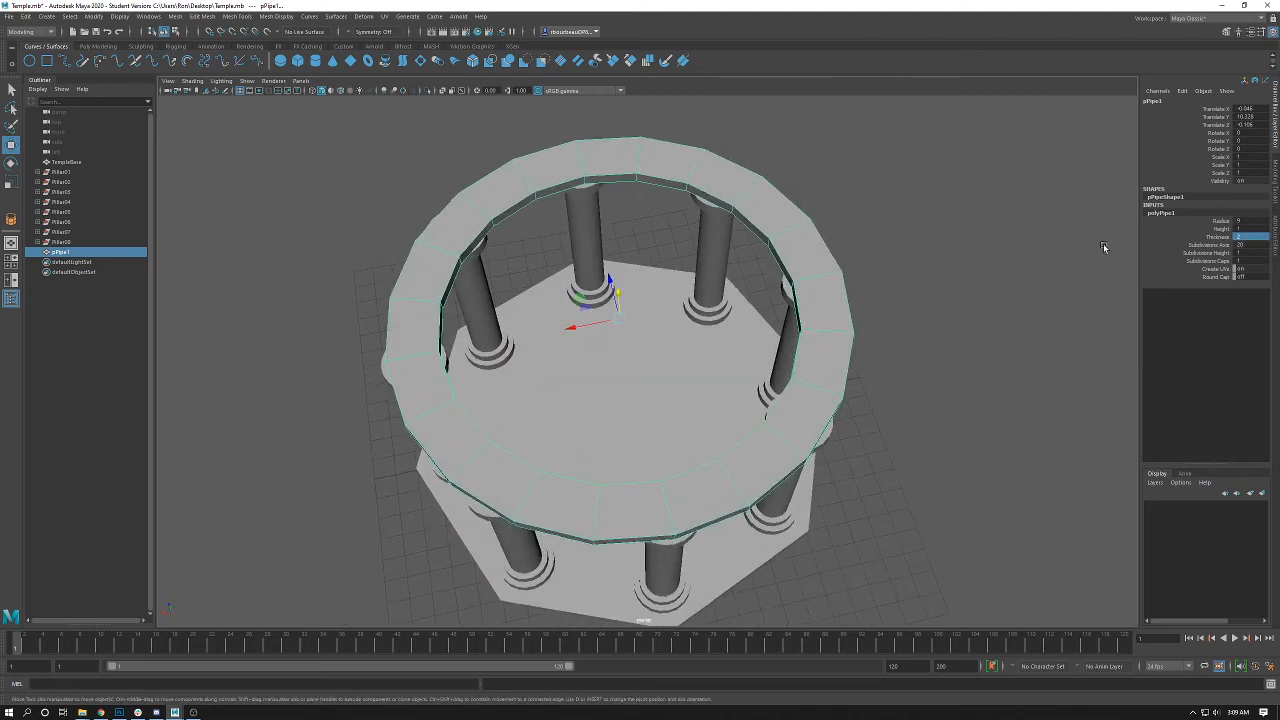
click(1240, 220)
key(Return)
alt+drag(1005, 312, 1014, 290)
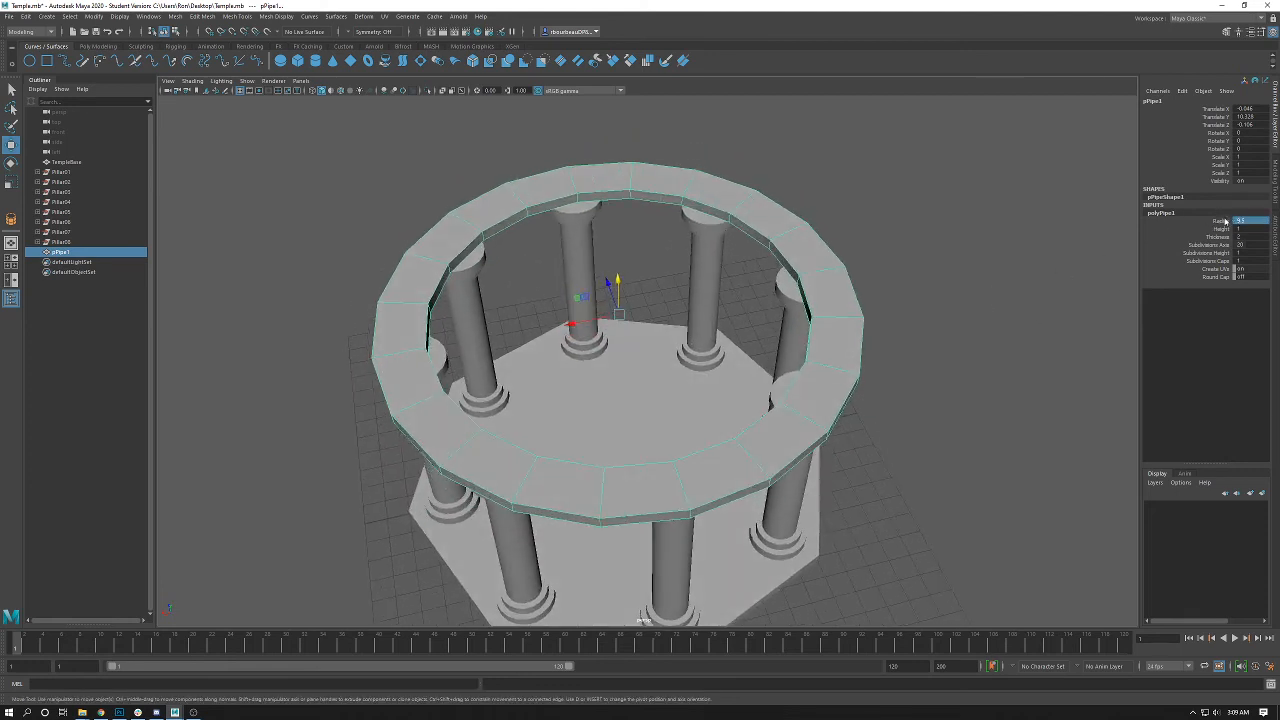
- Adjust the pipe's radius to 9 and its thickness to 2.4
click(1222, 222)
mouse_move(834, 320)
middle_down()
mouse_move(848, 318)
mouse_move(832, 316)
middle_up()
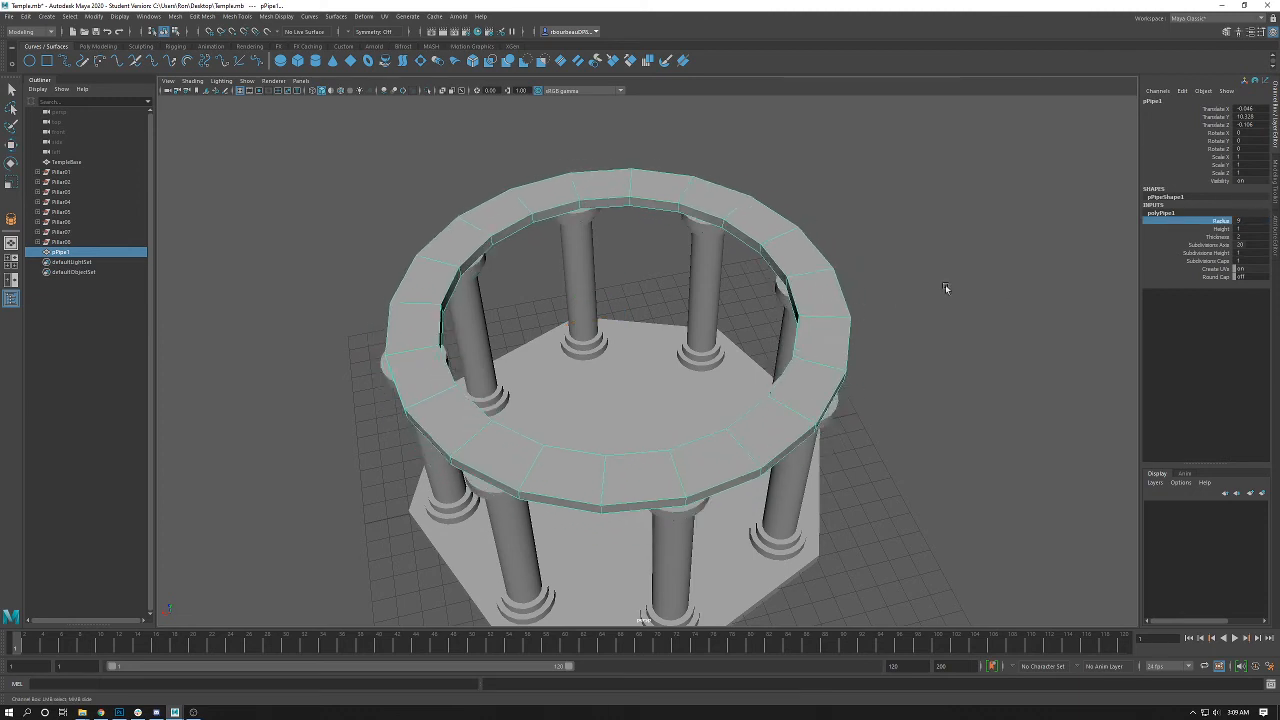
click(1216, 237)
middle_drag(900, 288, 886, 294)
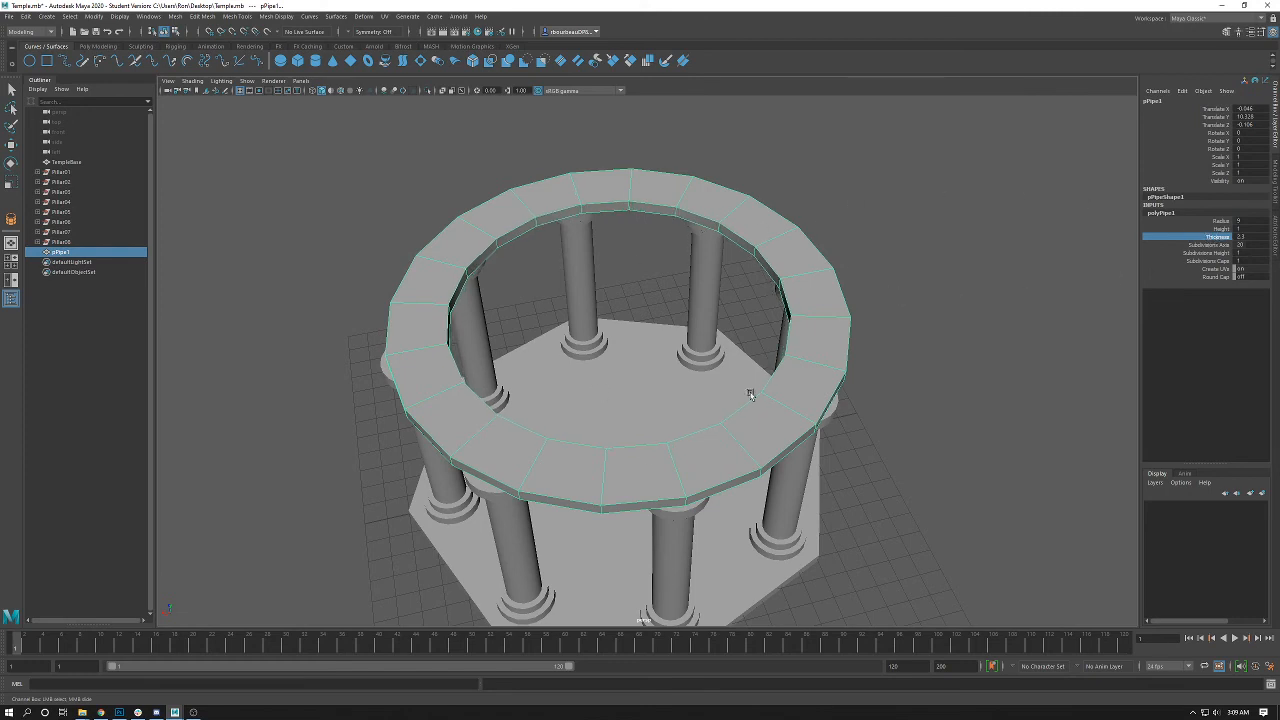
middle_drag(822, 201, 823, 202)
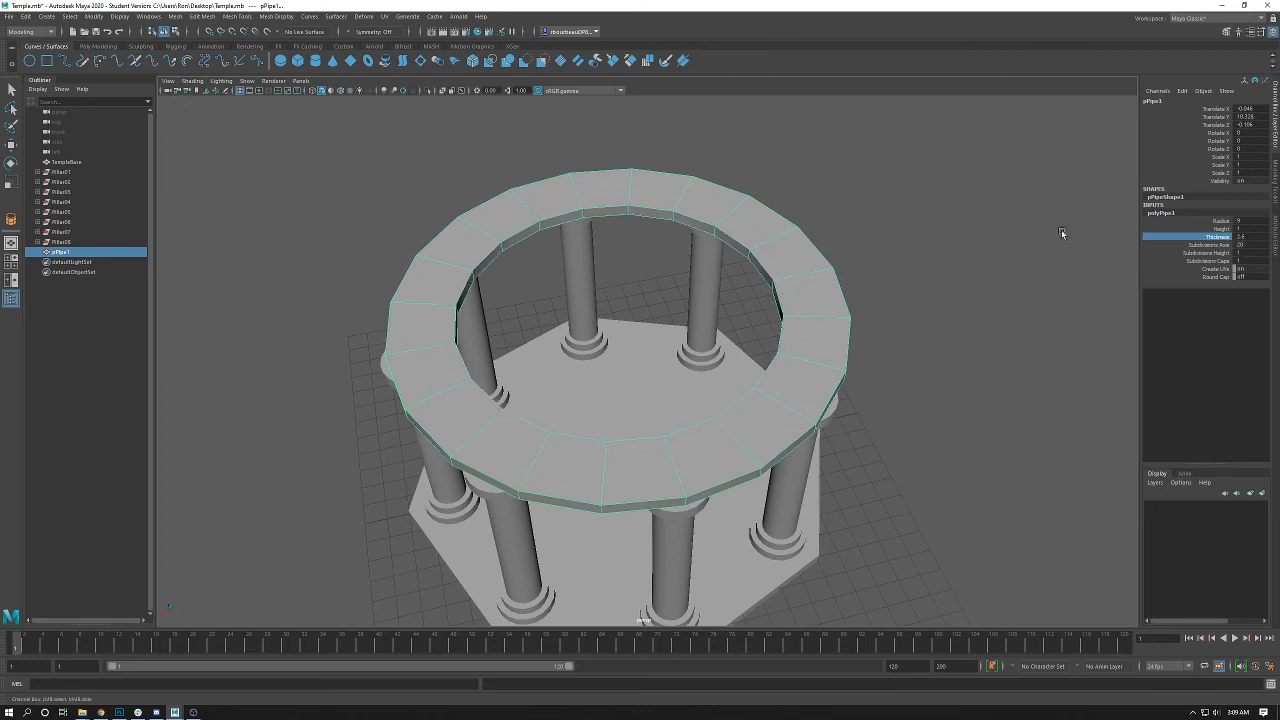
- Fine-tune the pipe's radius so its outer edge fits the pillar tops, and deselect the pipe
click(1215, 221)
middle_drag(907, 228, 909, 229)
alt+drag(977, 310, 871, 240)
click(858, 256)
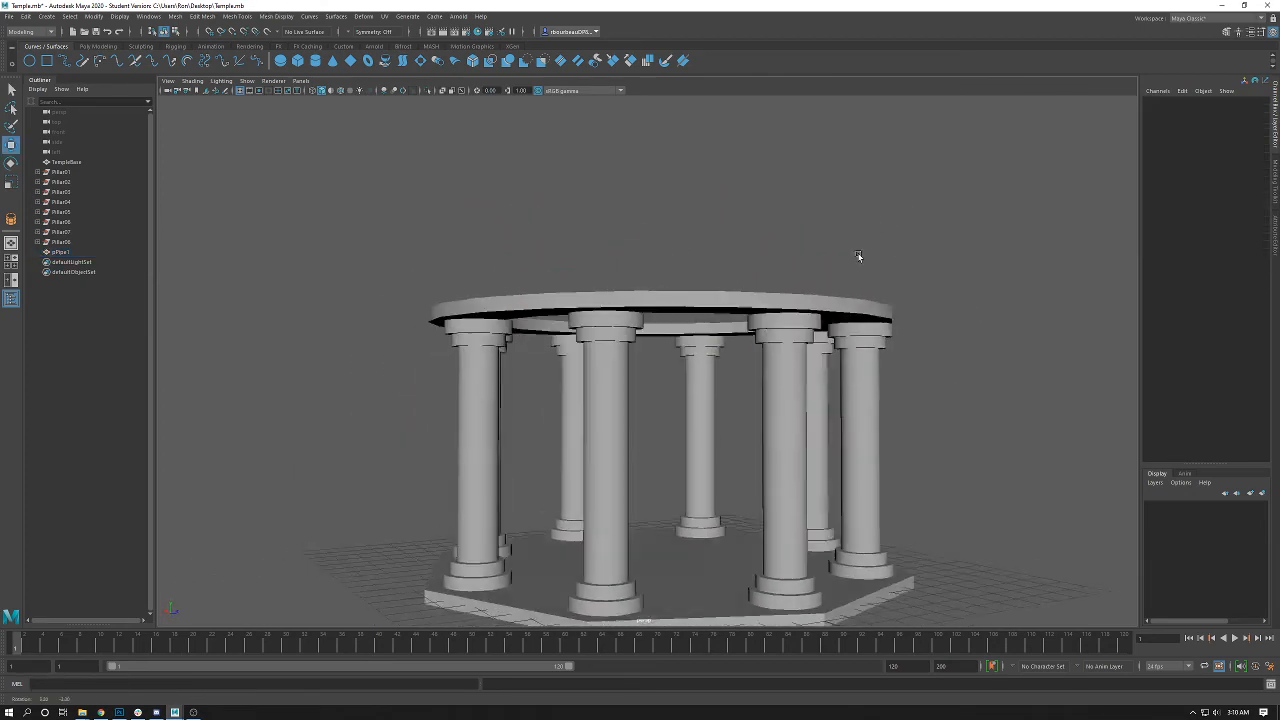
- In the side view, lower the pipe onto the pillar capitals, to a Translate Y of about 10.2
click(670, 308)
key(space)
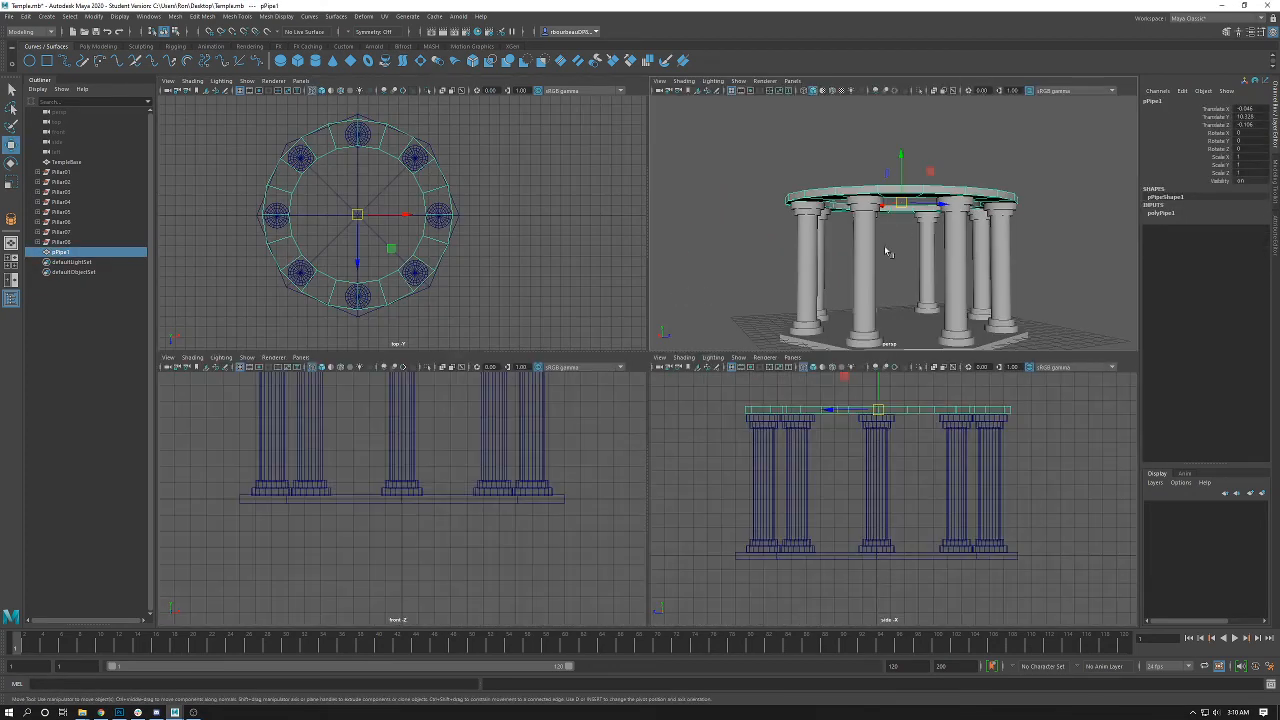
key(space)
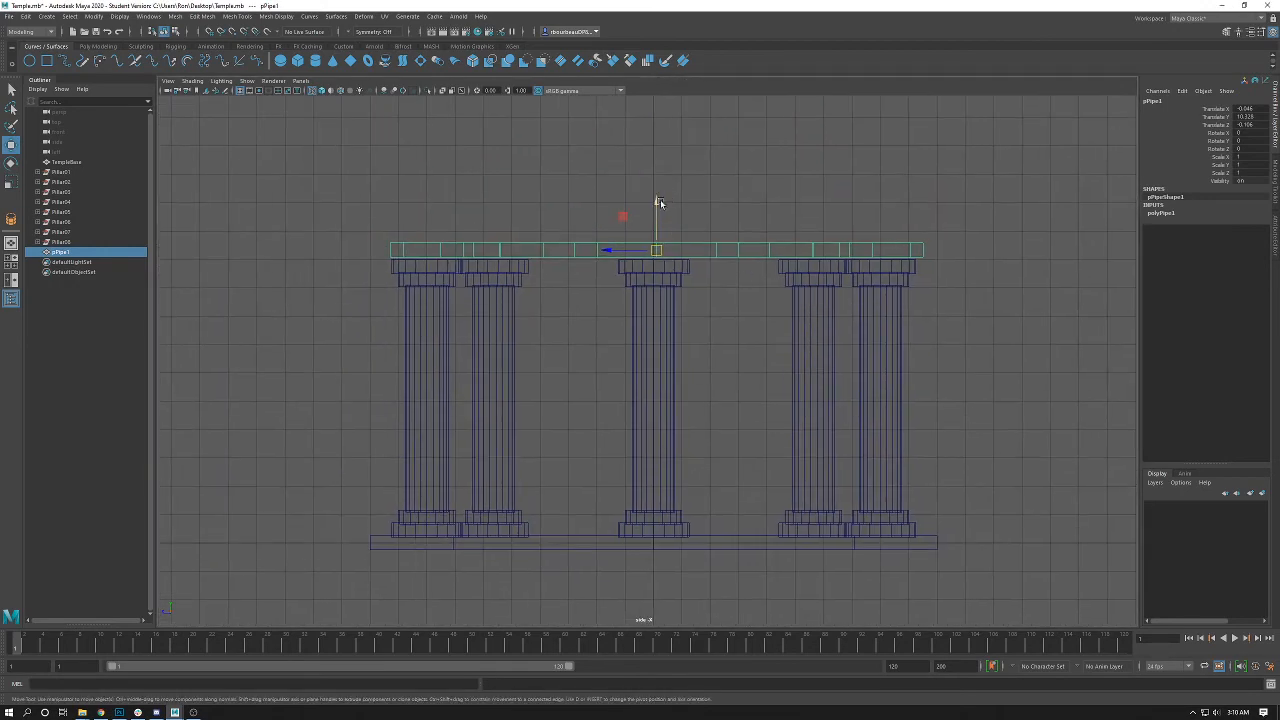
drag(660, 203, 658, 207)
alt+right_drag(658, 207, 1100, 300)
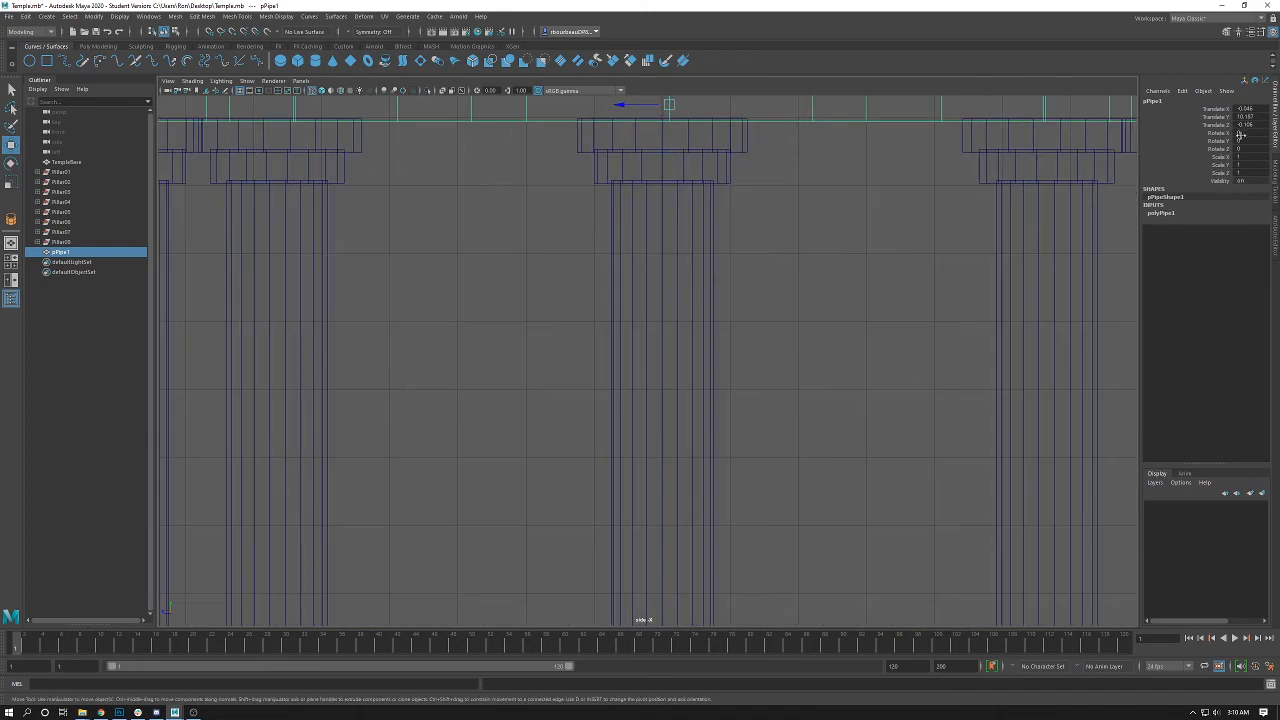
alt+right_drag(950, 295, 756, 247)
- Centre the pipe over the platform by setting its Translate X and Translate Z to 0
click(1250, 109)
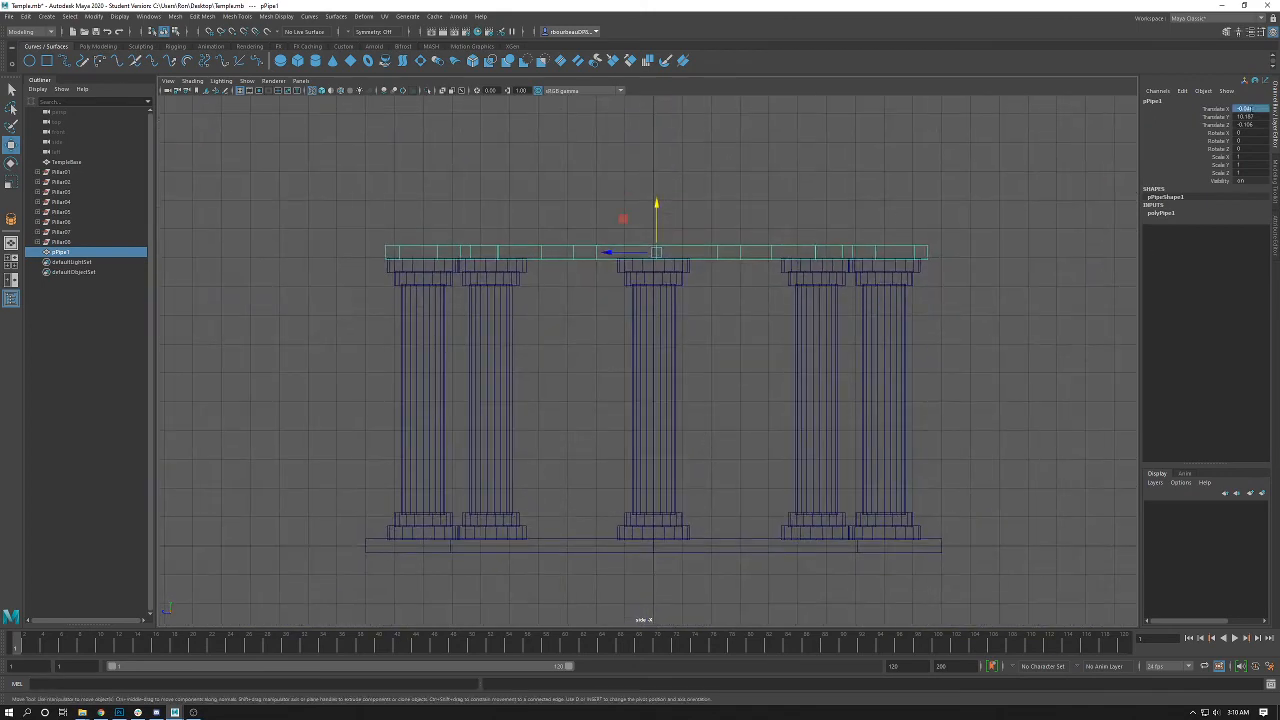
text(0)
click(1242, 125)
text(0)
key(Return)
- Set the pipe's Translate Y to 10, raise it slightly to rest on the pillar tops, and deselect it in the perspective view
click(1245, 117)
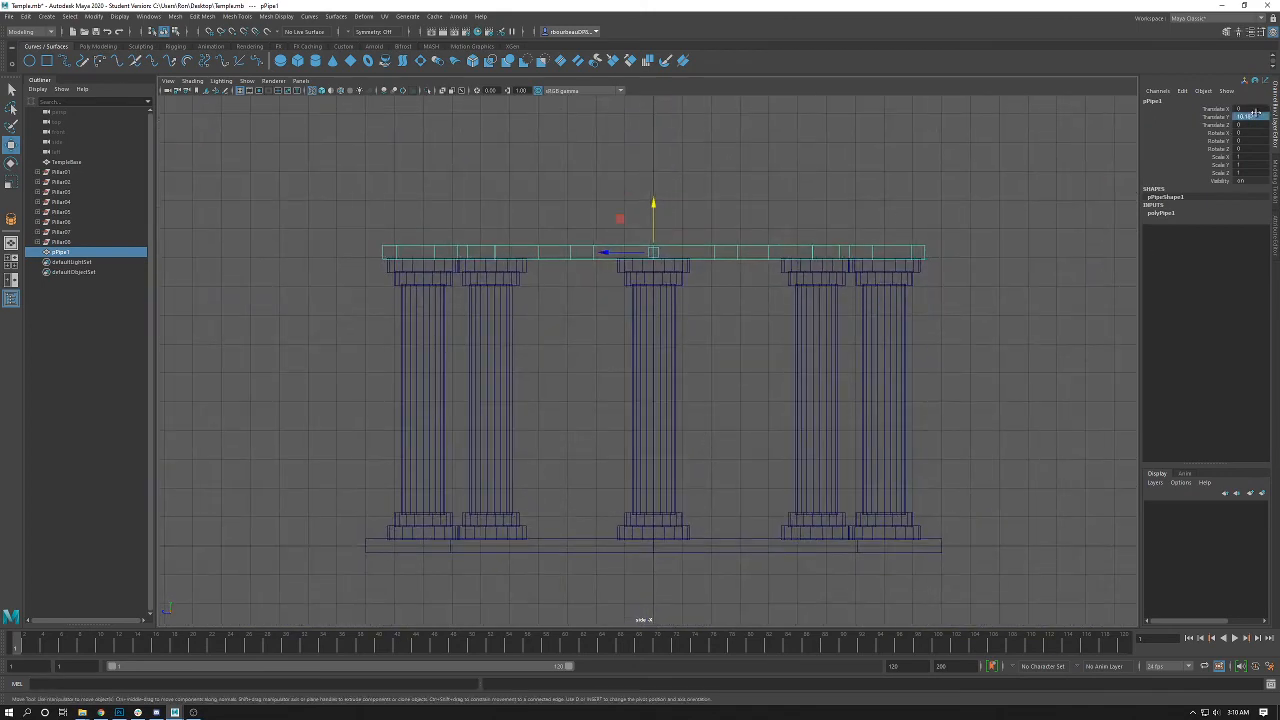
text(10)
key(Return)
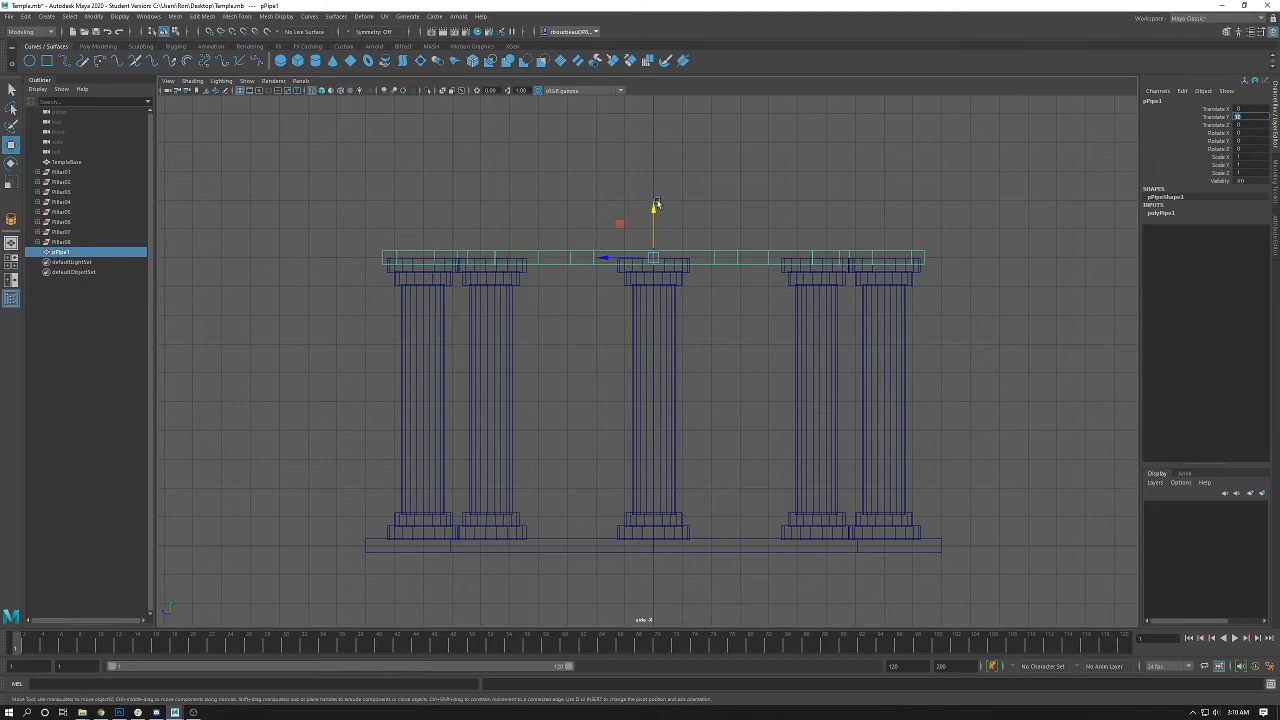
drag(655, 208, 656, 202)
key(space)
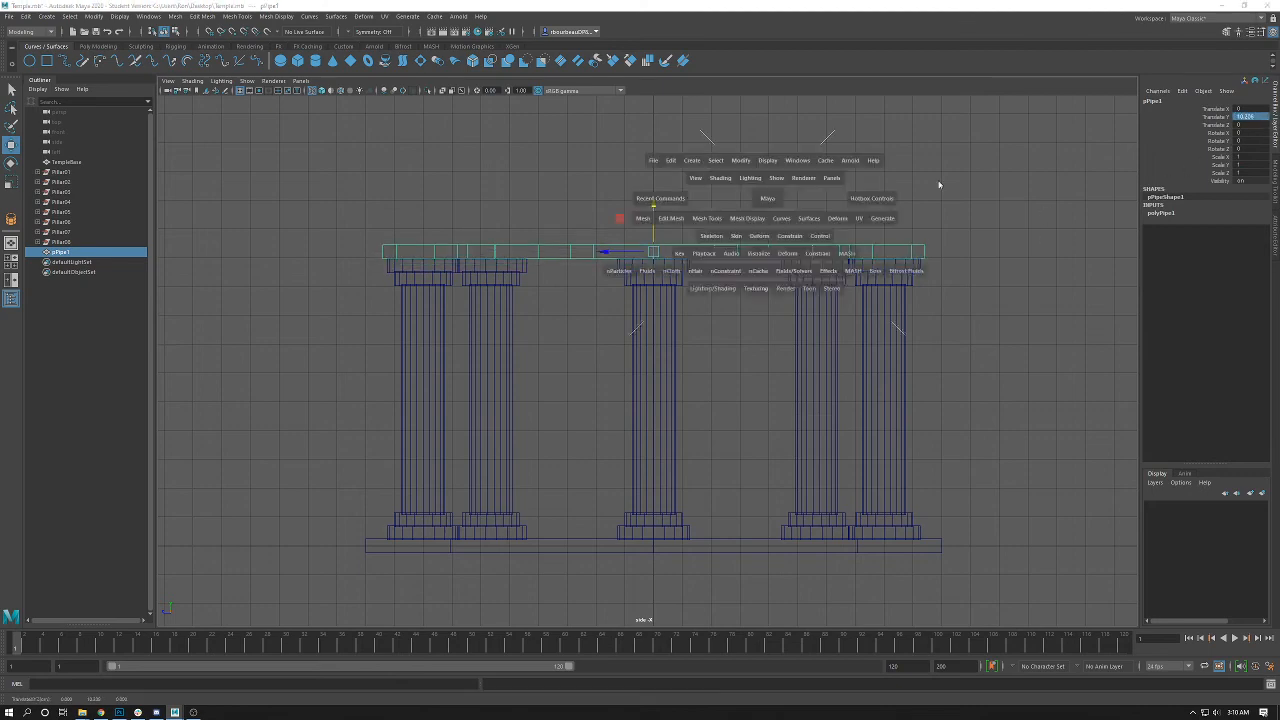
key(space)
click(862, 204)
alt+drag(862, 204, 587, 257)
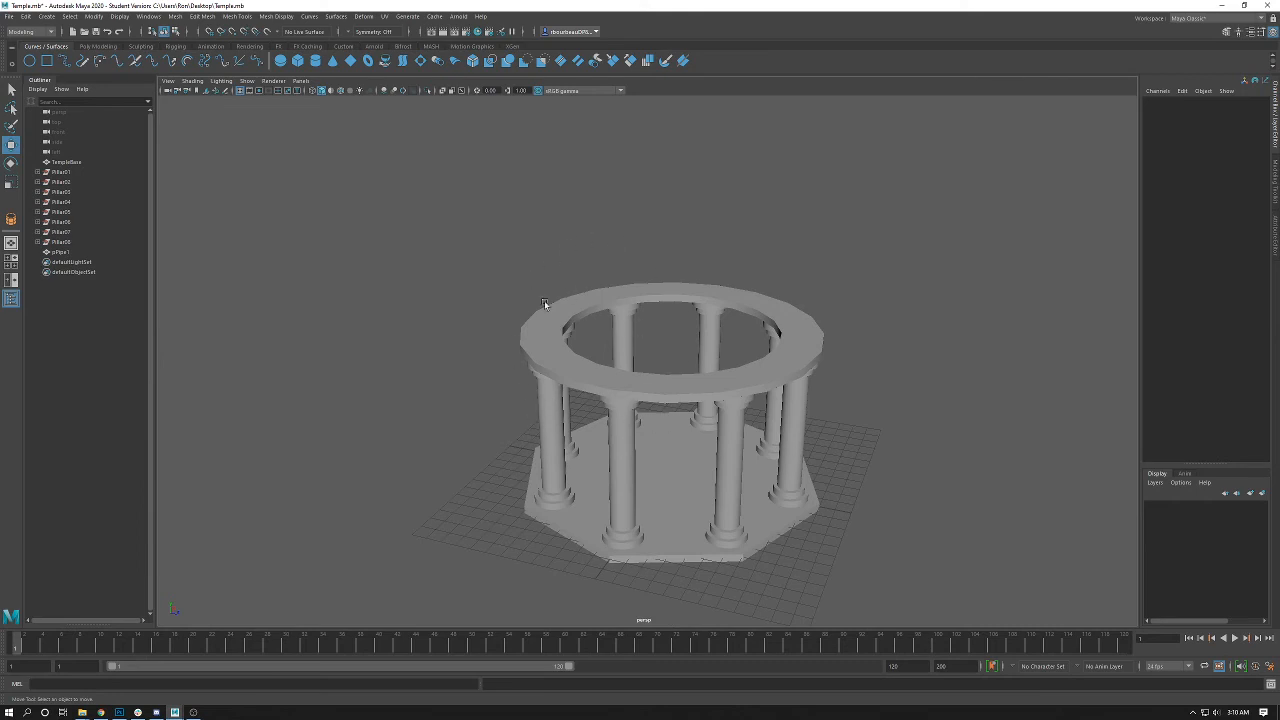
- In the top view, create a polygon sphere from the platform's centre with a radius of about 8.9
key(space)
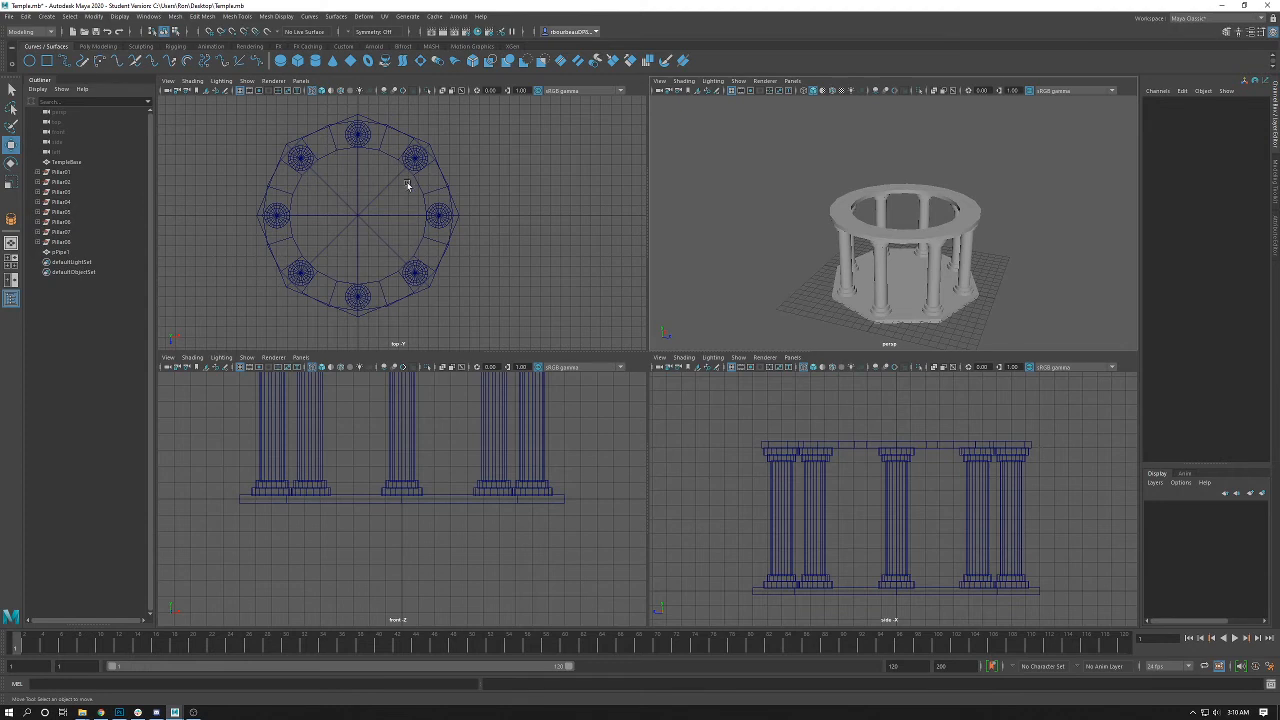
click(46, 16)
mouse_move(58, 42)
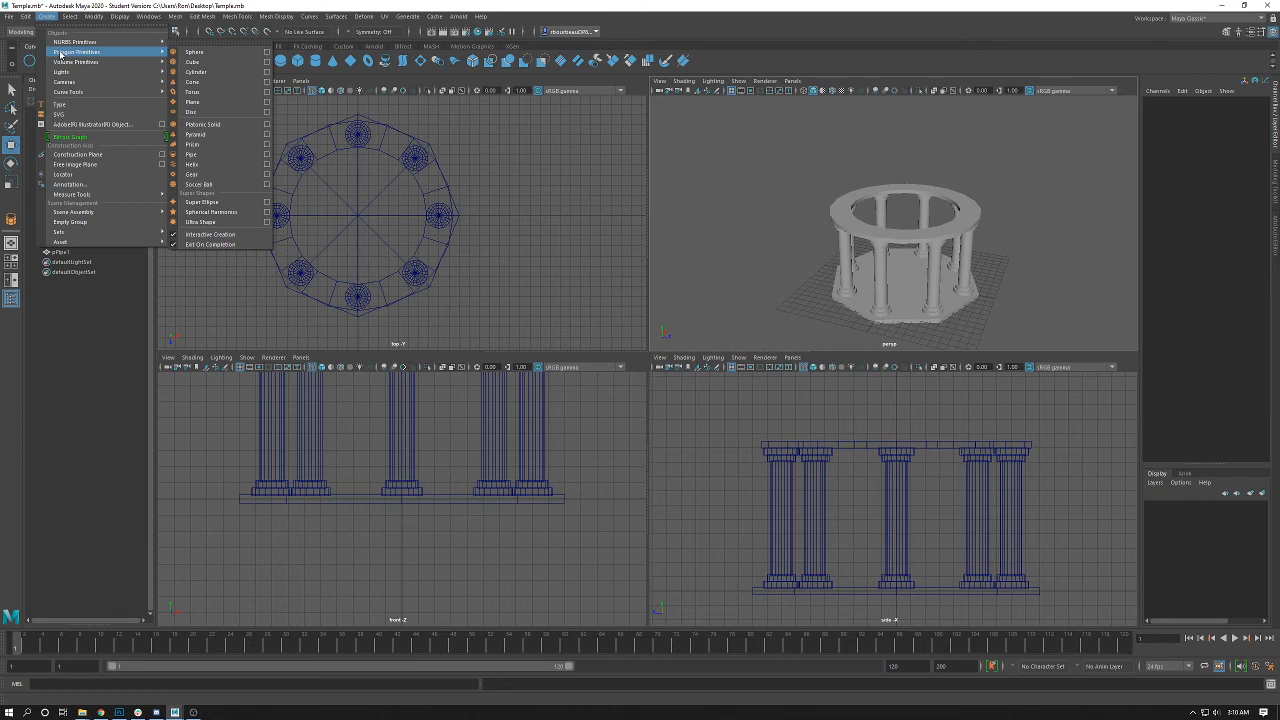
click(194, 52)
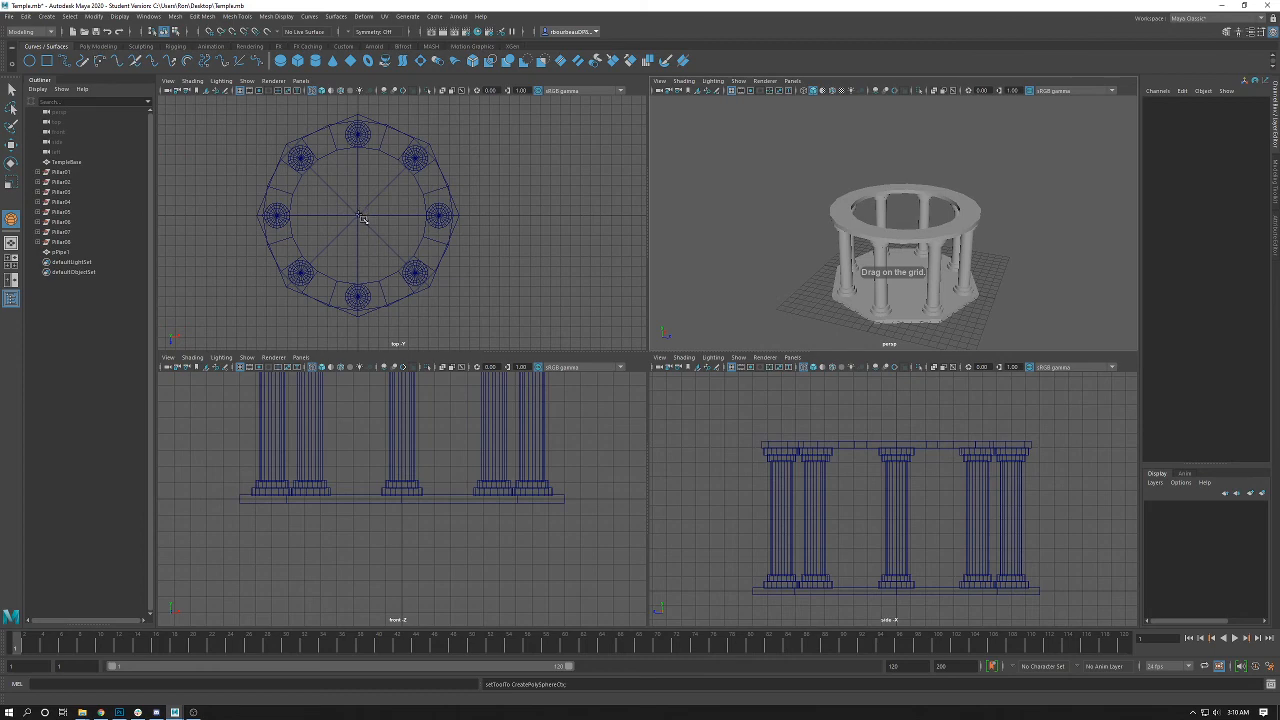
drag(360, 216, 451, 289)
key(space)
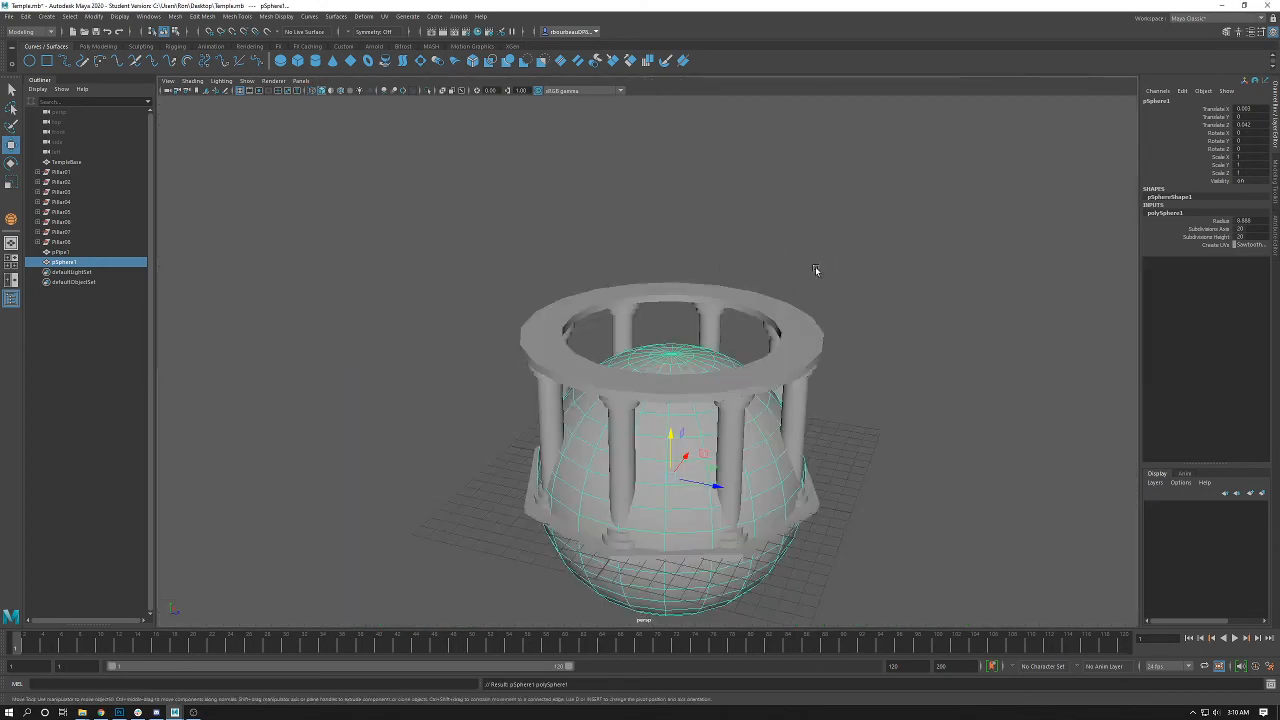
- Raise the sphere until its middle is level with the ring, at a Translate Y of about 10.3
alt+drag(745, 293, 668, 390)
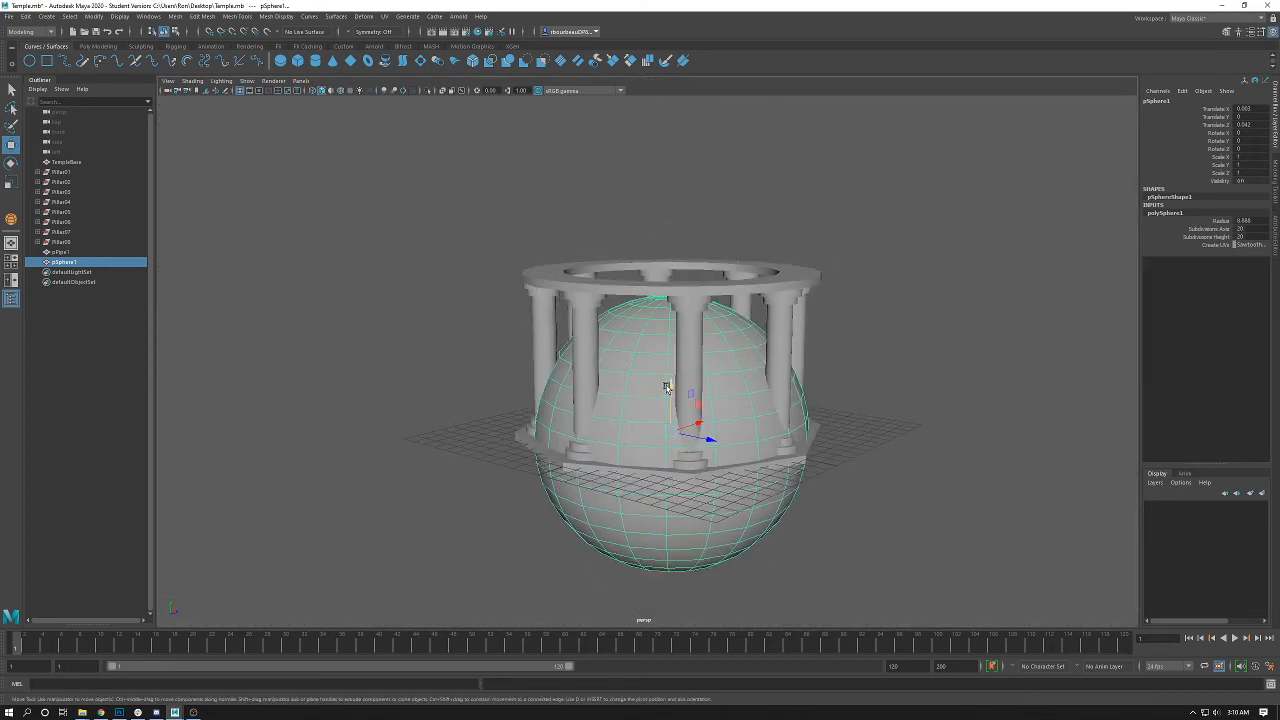
drag(672, 386, 728, 223)
alt+right_drag(697, 238, 770, 260)
alt+middle_drag(776, 242, 737, 294)
alt+drag(737, 294, 693, 272)
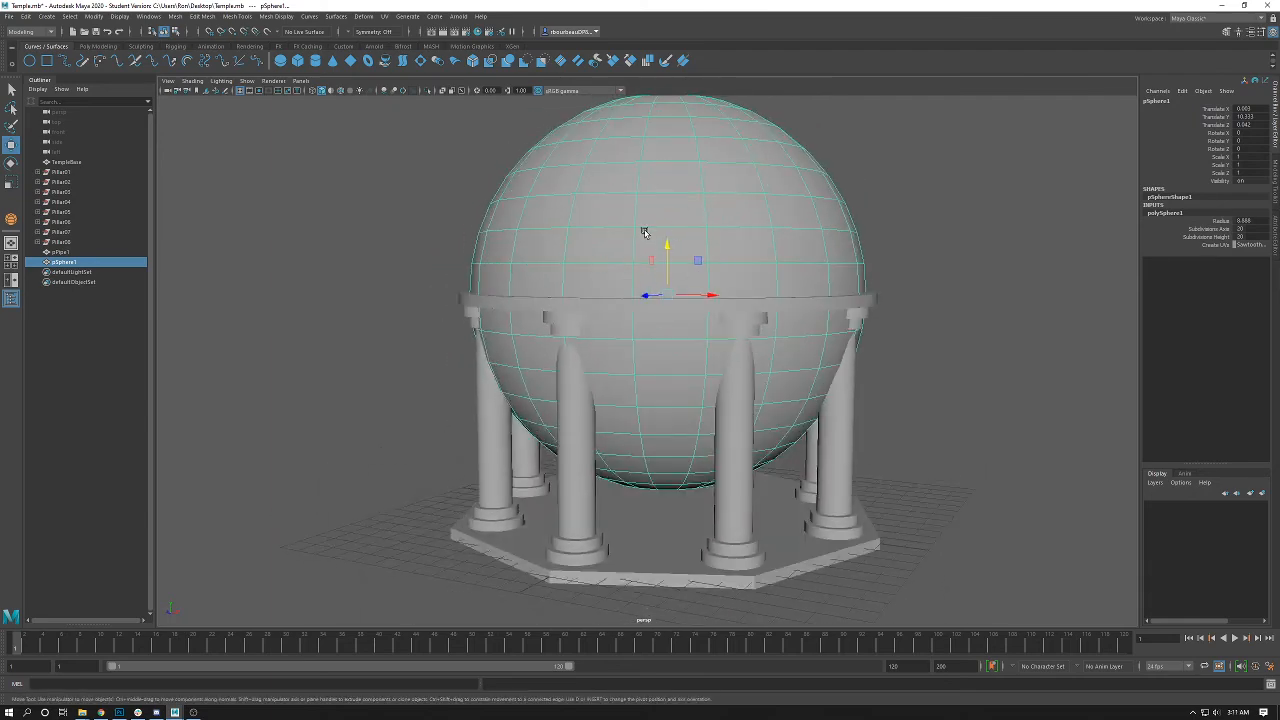
alt+middle_drag(574, 279, 540, 282)
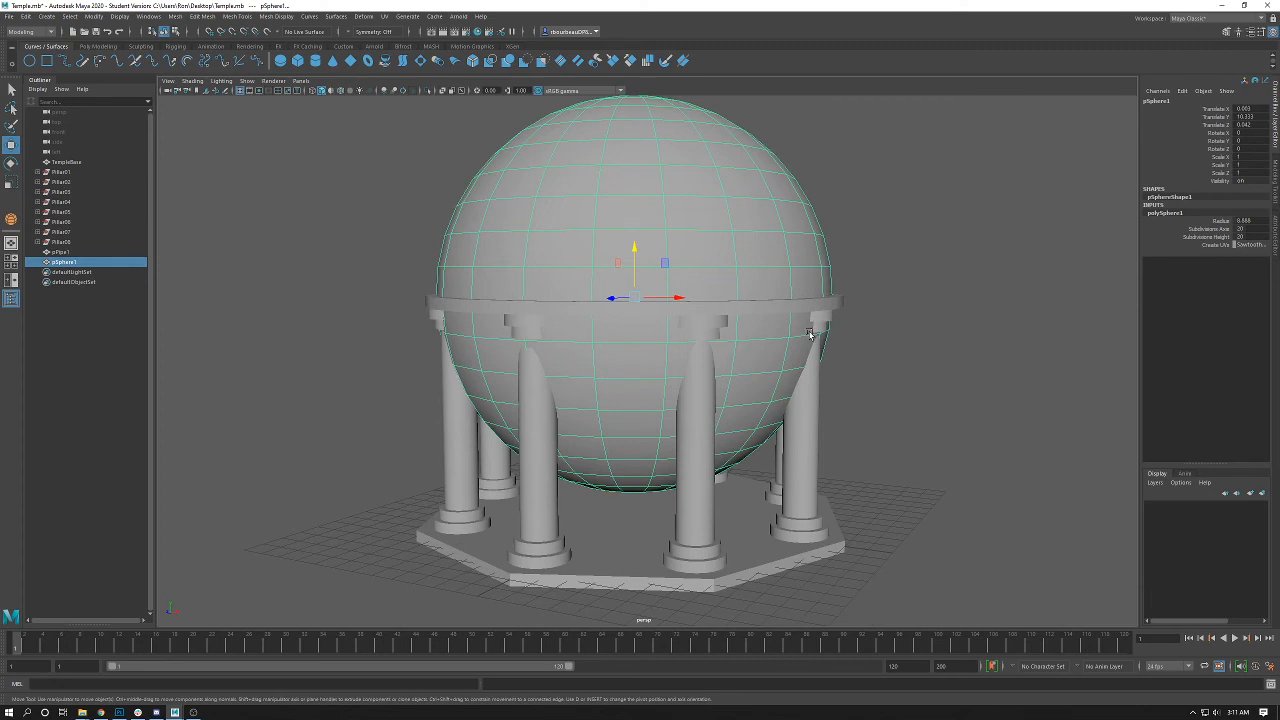
alt+middle_drag(731, 298, 753, 310)
alt+right_drag(753, 310, 677, 294)
alt+drag(677, 294, 739, 314)
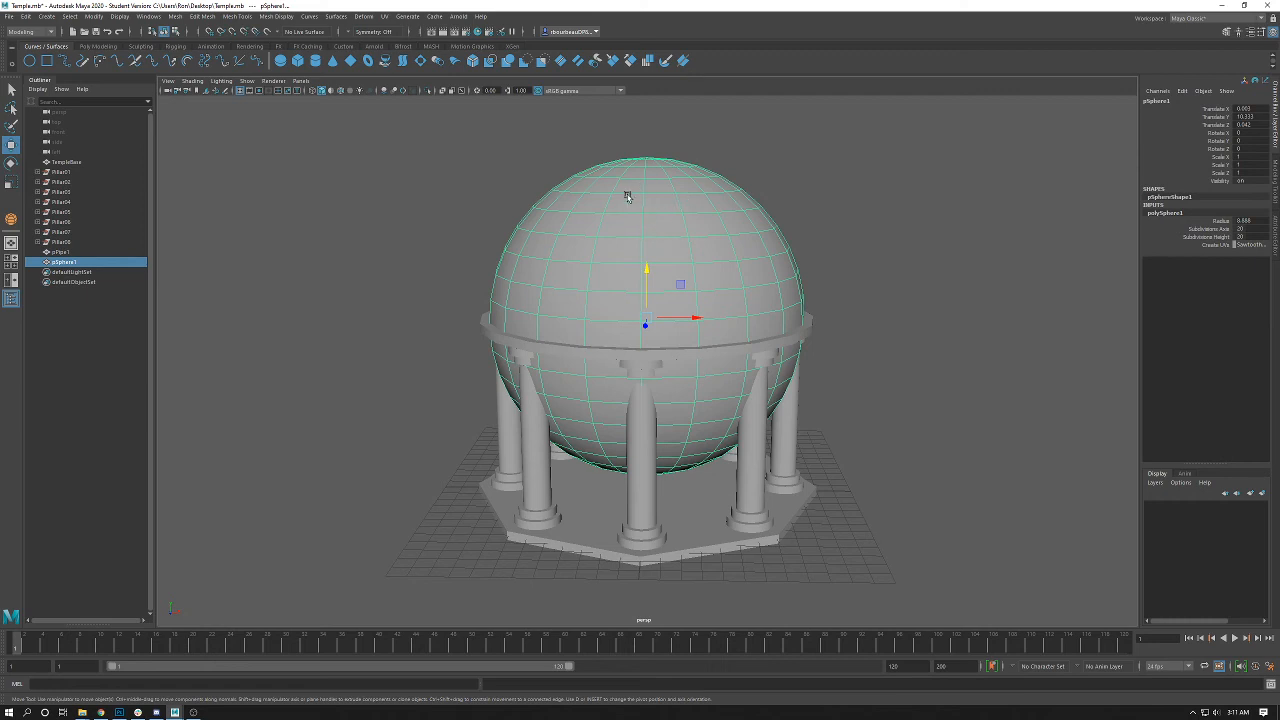
- Switch the sphere to face selection and select single faces one after another on its upper half
right_click(627, 197)
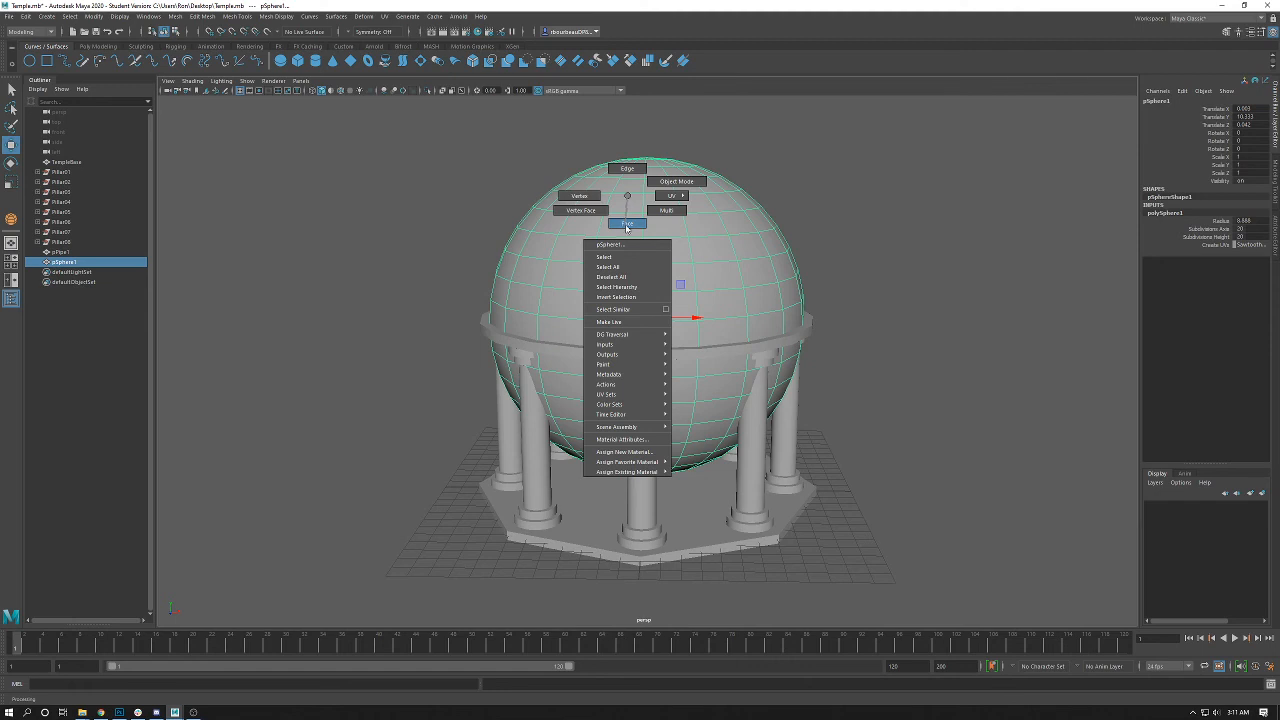
right_drag(626, 227, 623, 232)
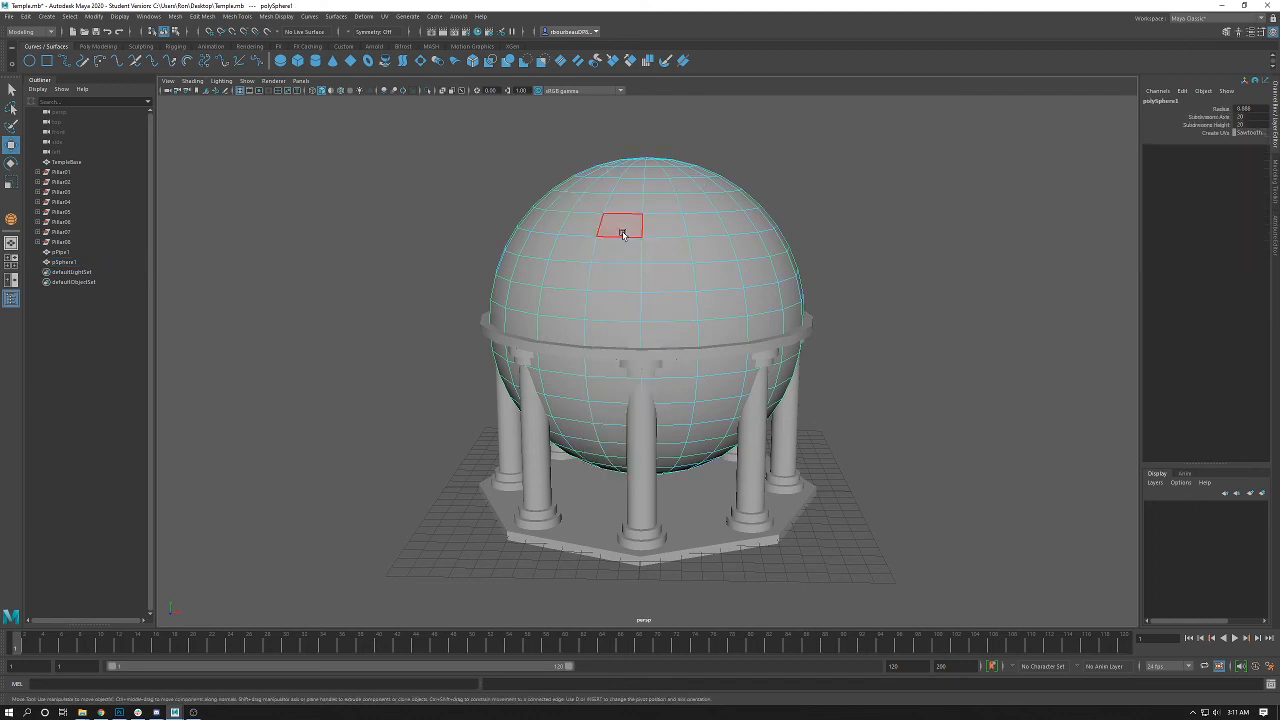
alt+drag(834, 331, 820, 308)
click(663, 251)
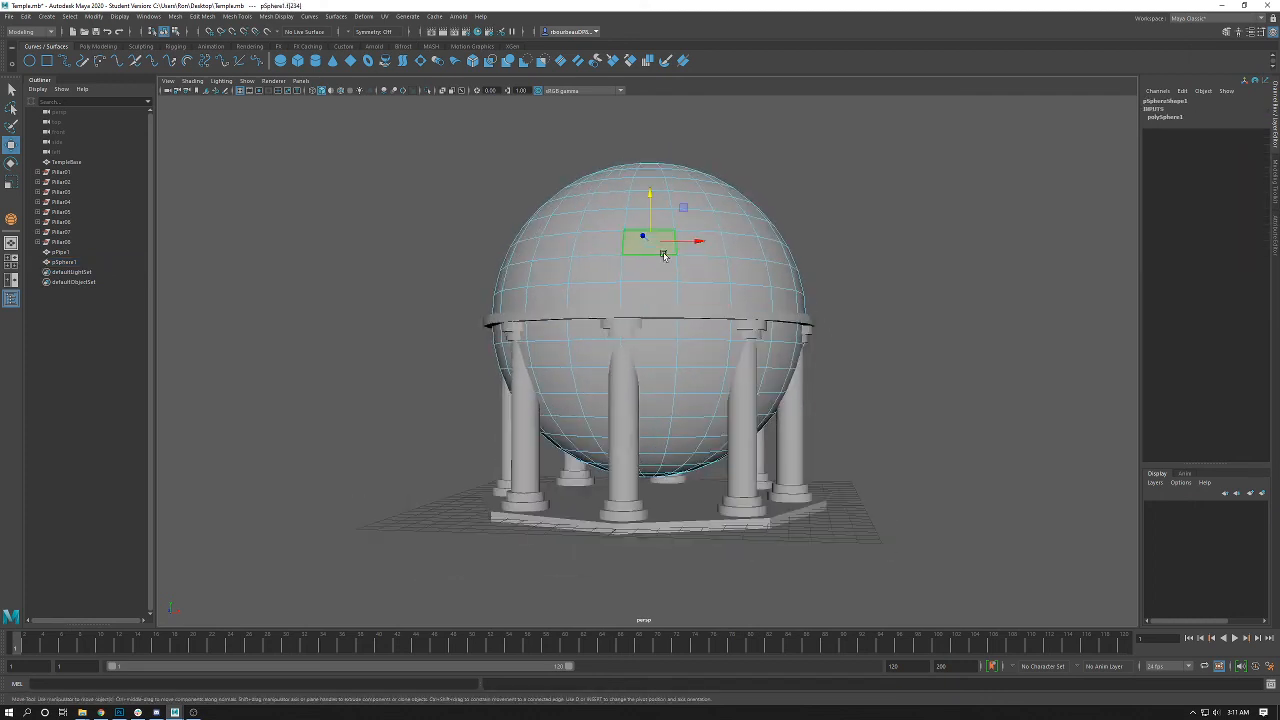
click(666, 274)
click(698, 247)
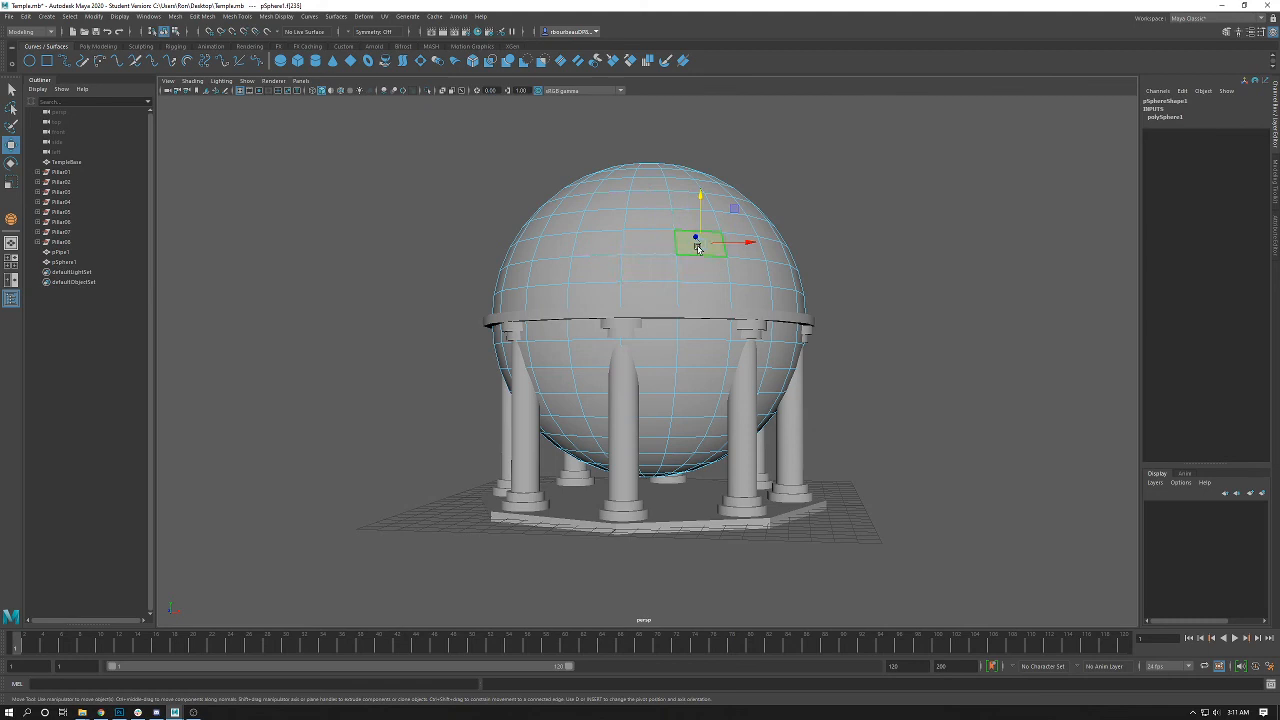
click(591, 243)
click(688, 210)
click(691, 295)
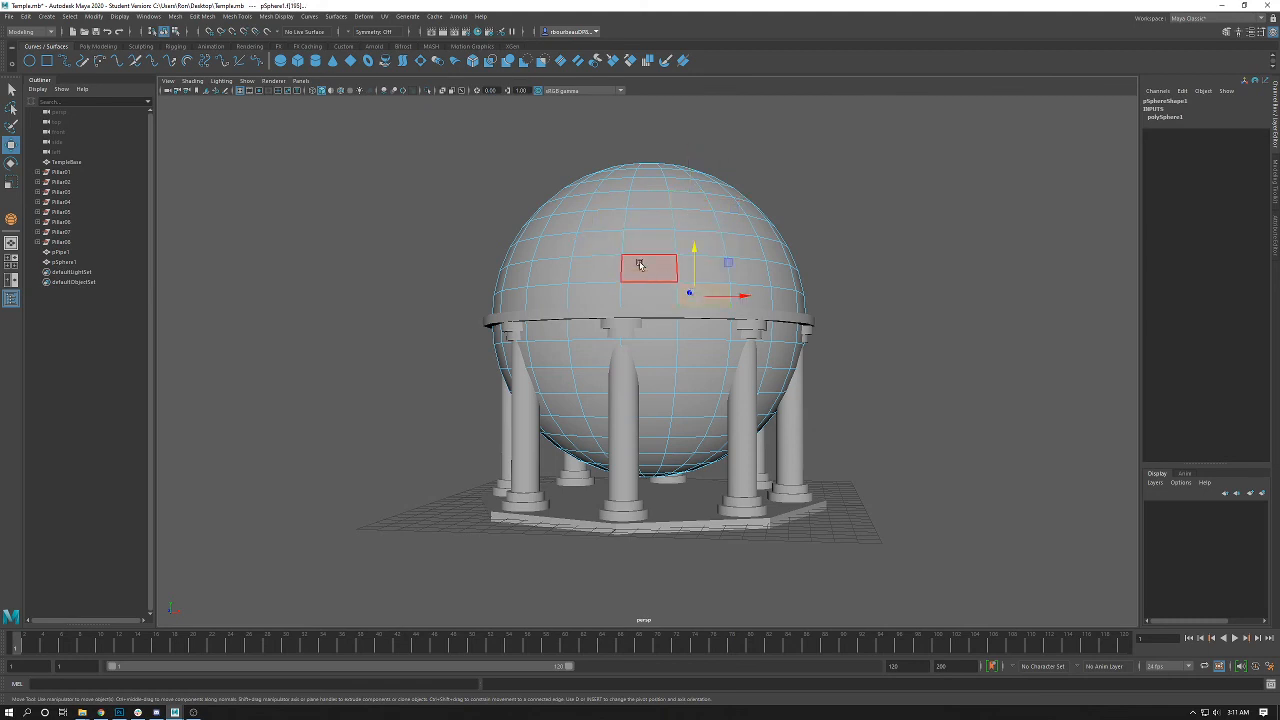
click(645, 265)
click(594, 265)
click(546, 267)
click(629, 244)
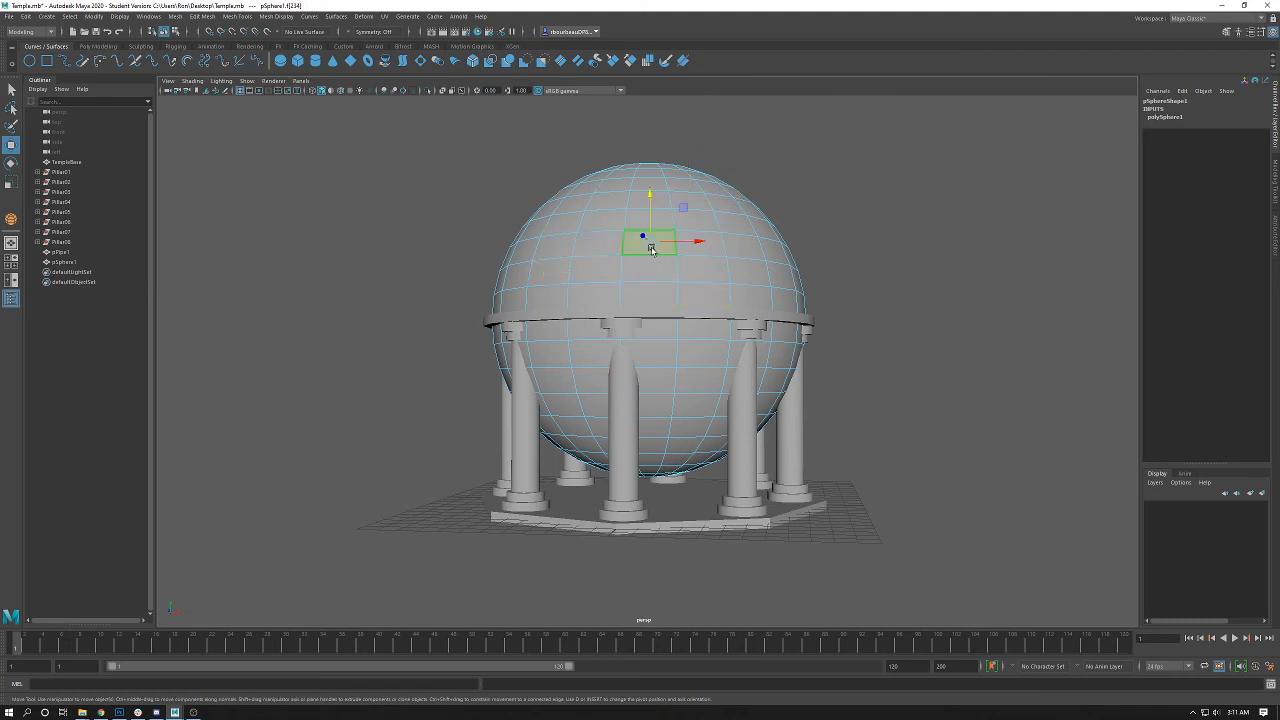
mouse_move(664, 362)
alt+mouse_down()
mouse_move(634, 353)
mouse_move(660, 345)
alt+mouse_up()
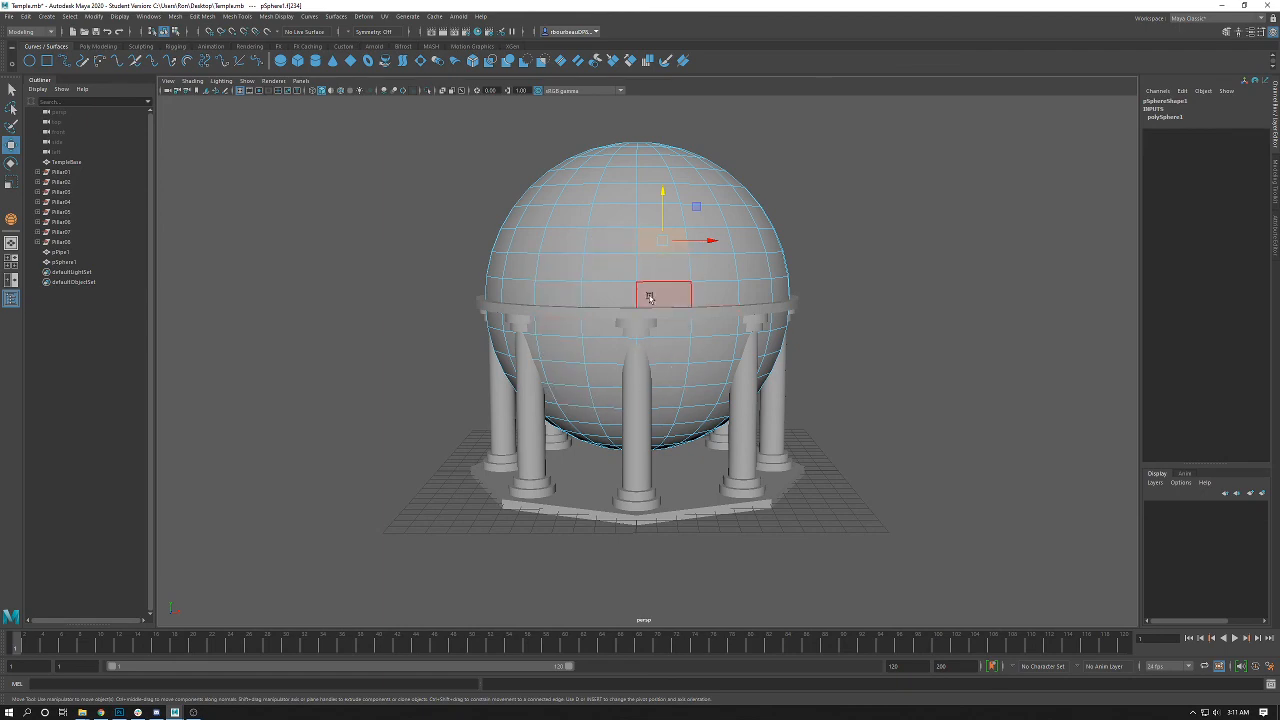
- In the side view, select all faces of the sphere's lower half beneath the ring and delete them
key(space)
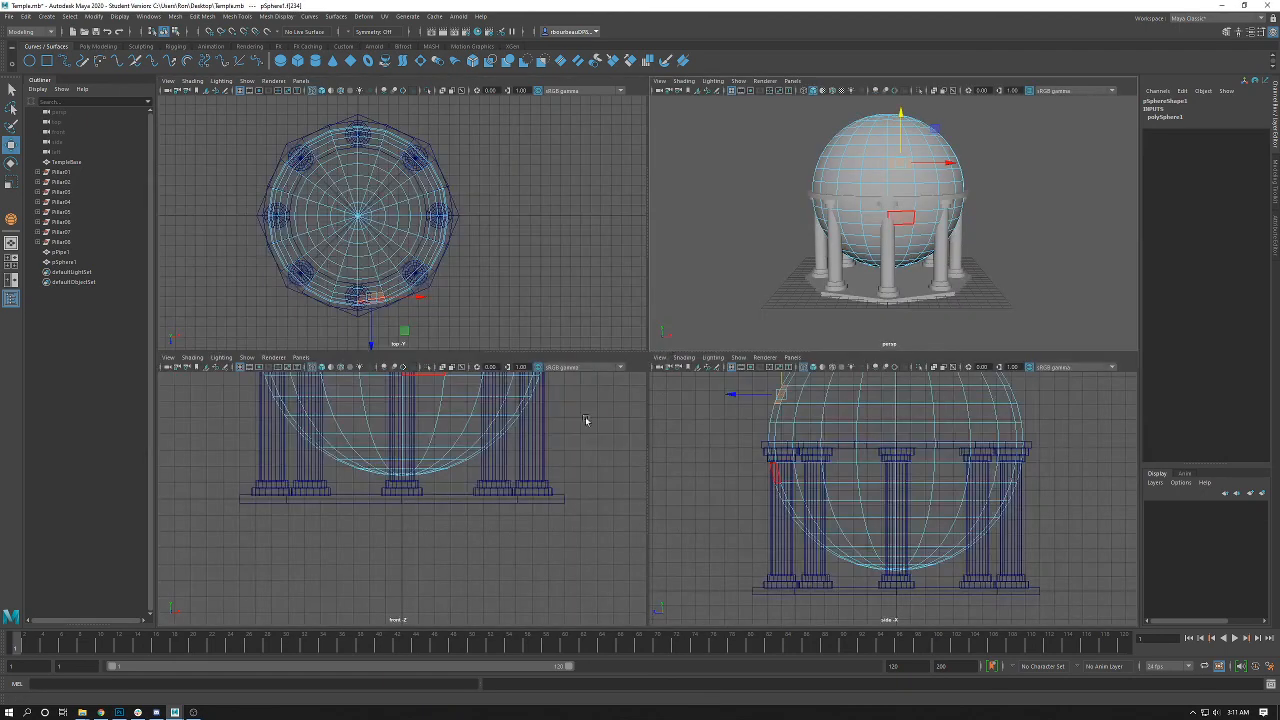
alt+middle_drag(451, 428, 472, 513)
alt+right_drag(472, 513, 432, 488)
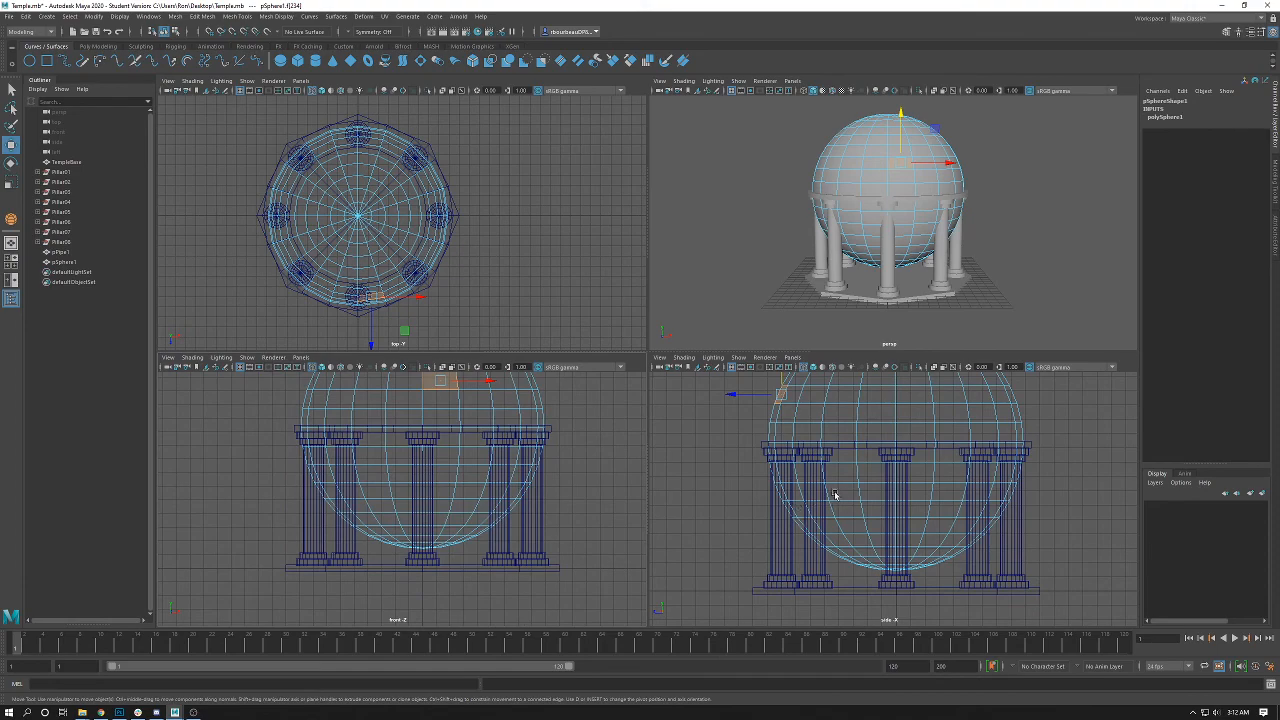
key(space)
alt+right_drag(819, 464, 649, 397)
alt+middle_drag(636, 379, 617, 425)
alt+middle_drag(607, 277, 584, 314)
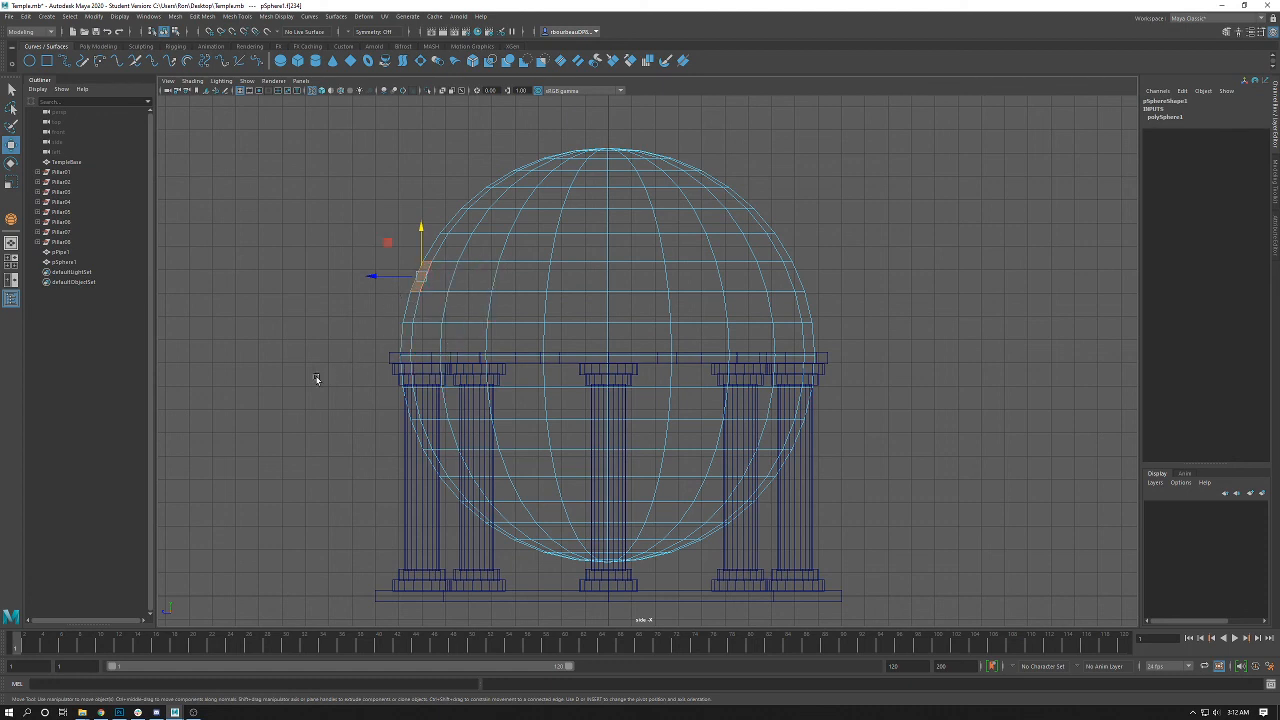
drag(296, 370, 906, 588)
mouse_move(906, 587)
mouse_down()
mouse_move(895, 558)
mouse_move(908, 566)
mouse_move(881, 576)
mouse_move(913, 569)
mouse_move(892, 569)
mouse_move(904, 581)
mouse_up()
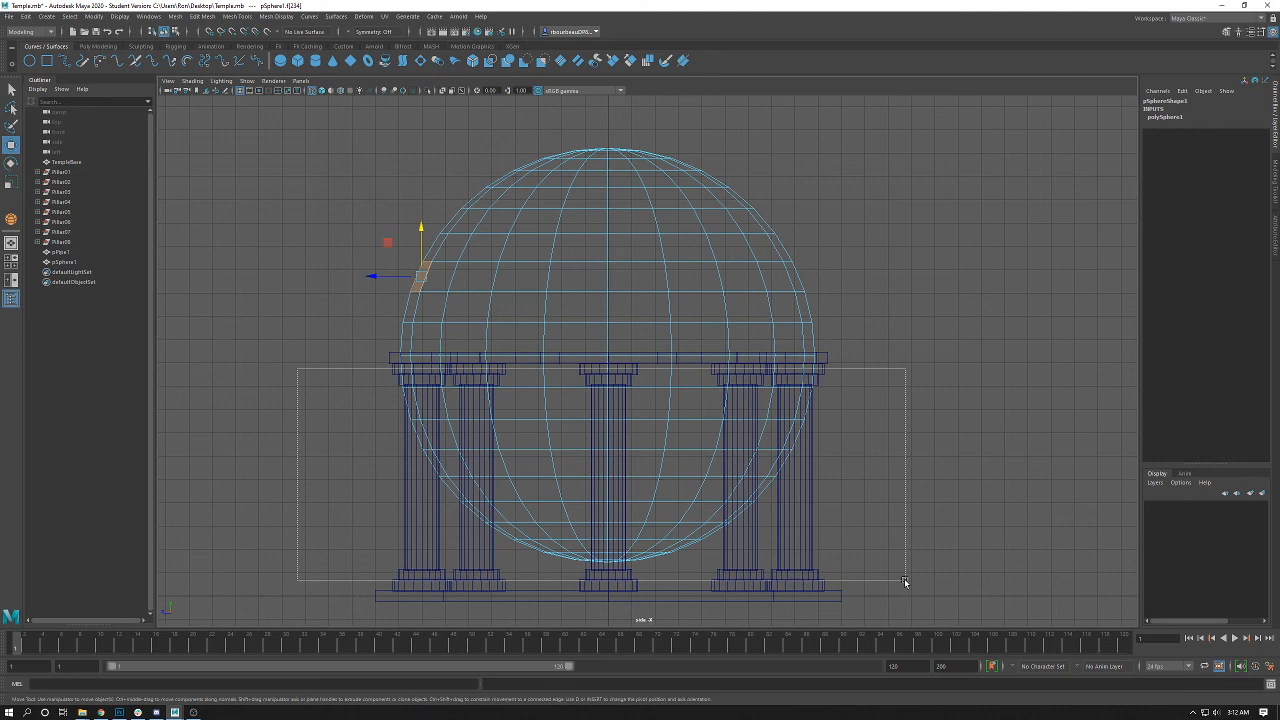
drag(905, 582, 905, 580)
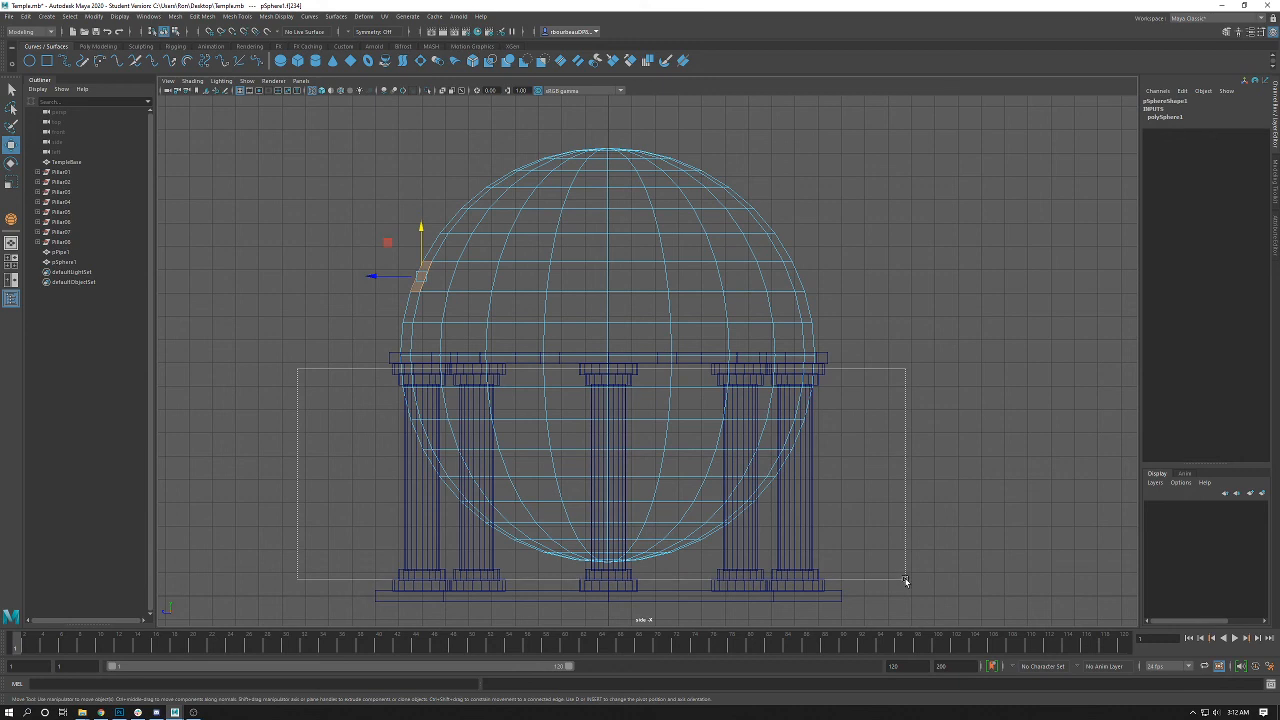
drag(904, 578, 909, 580)
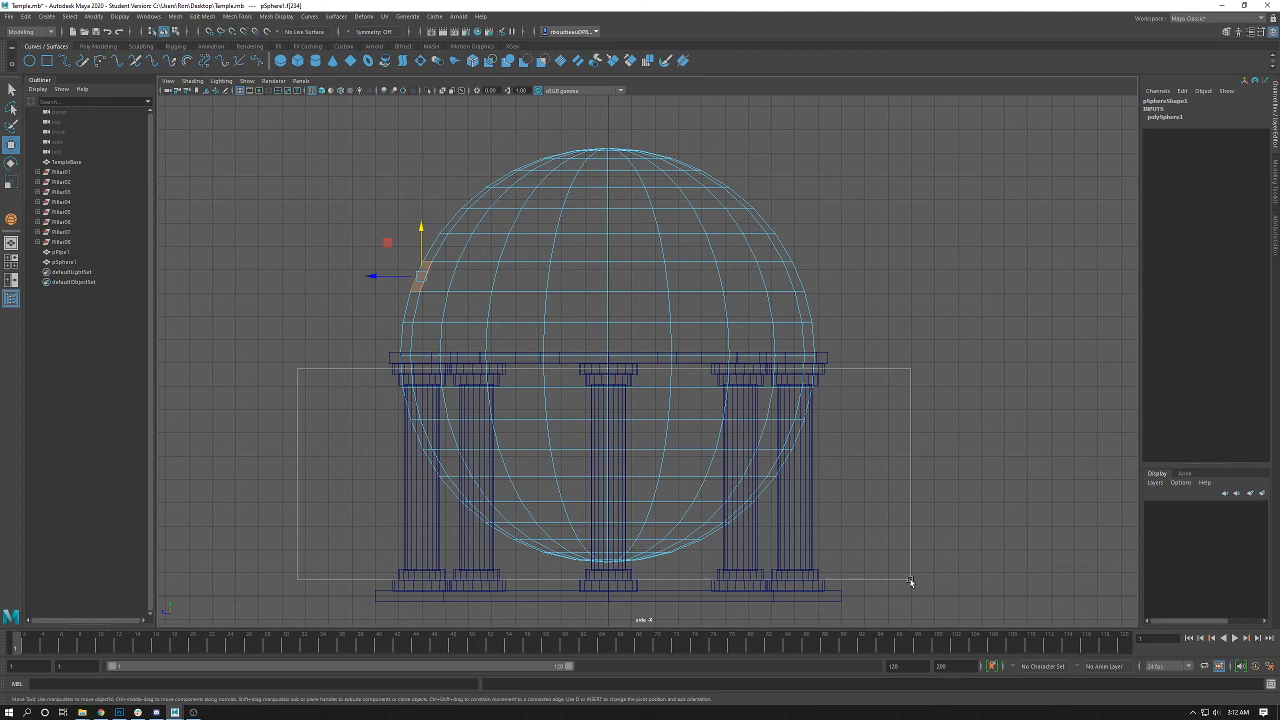
drag(910, 581, 910, 580)
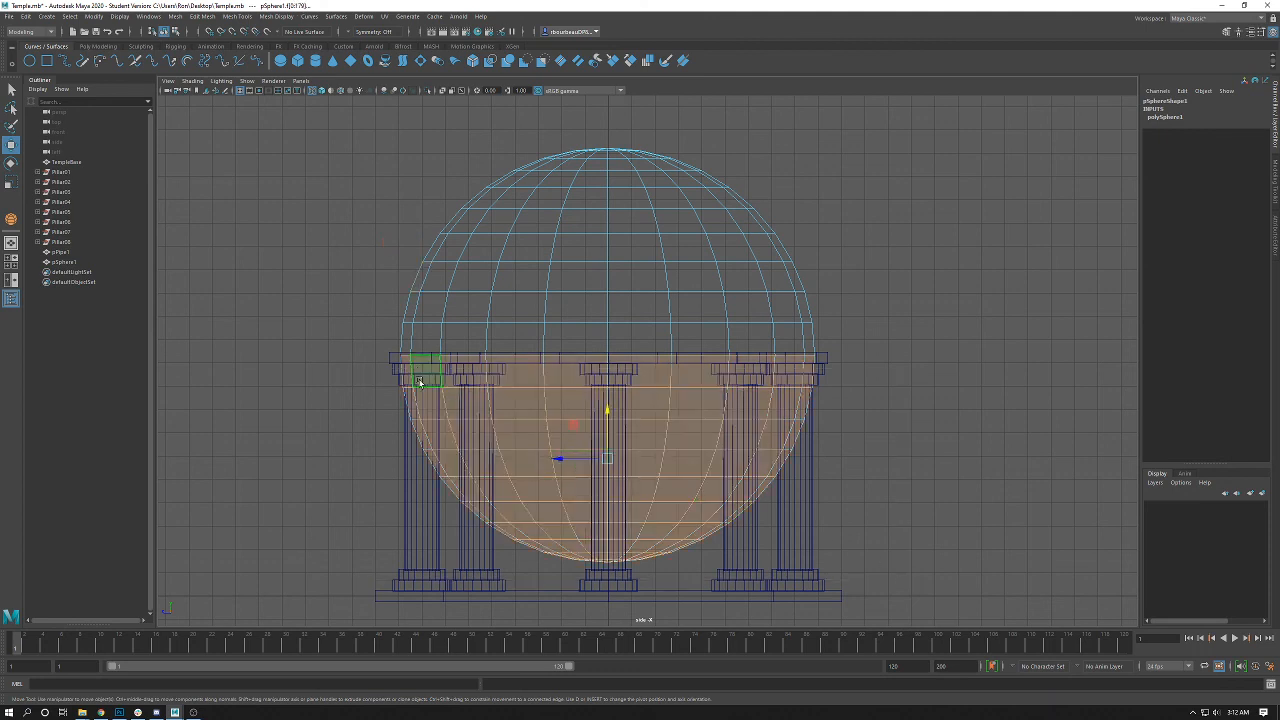
key(space)
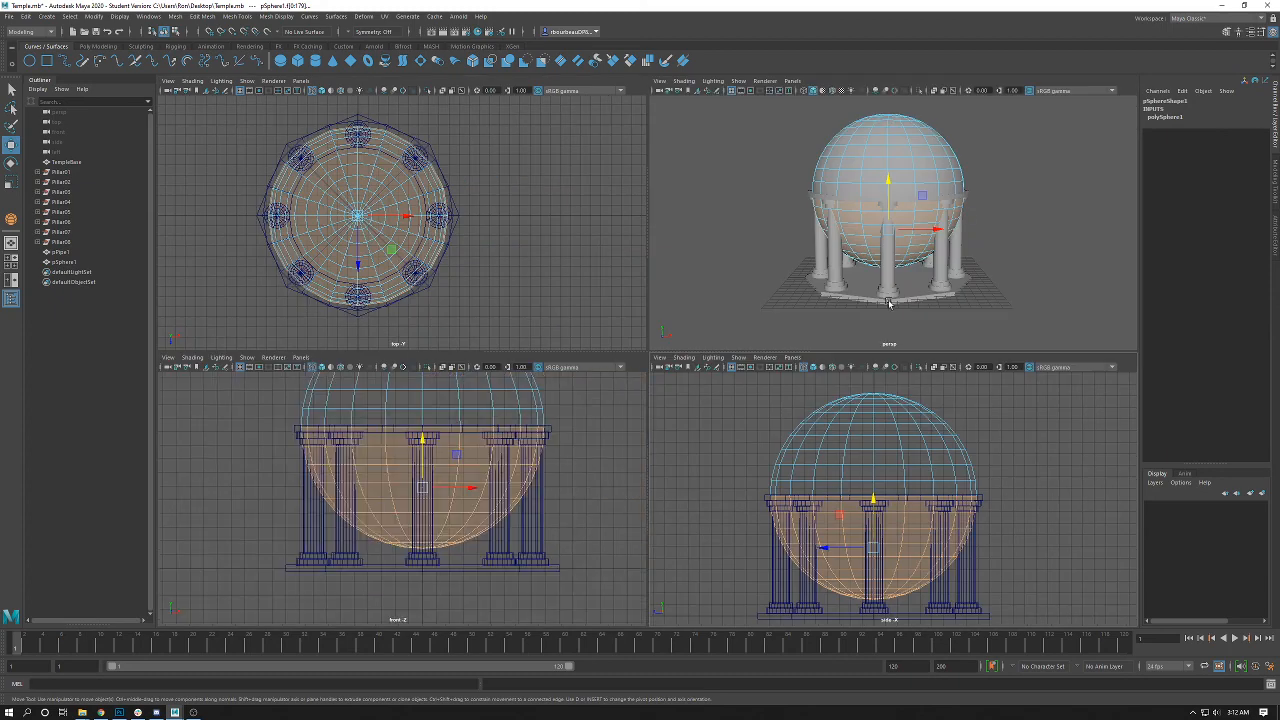
alt+drag(890, 303, 674, 251)
key(space)
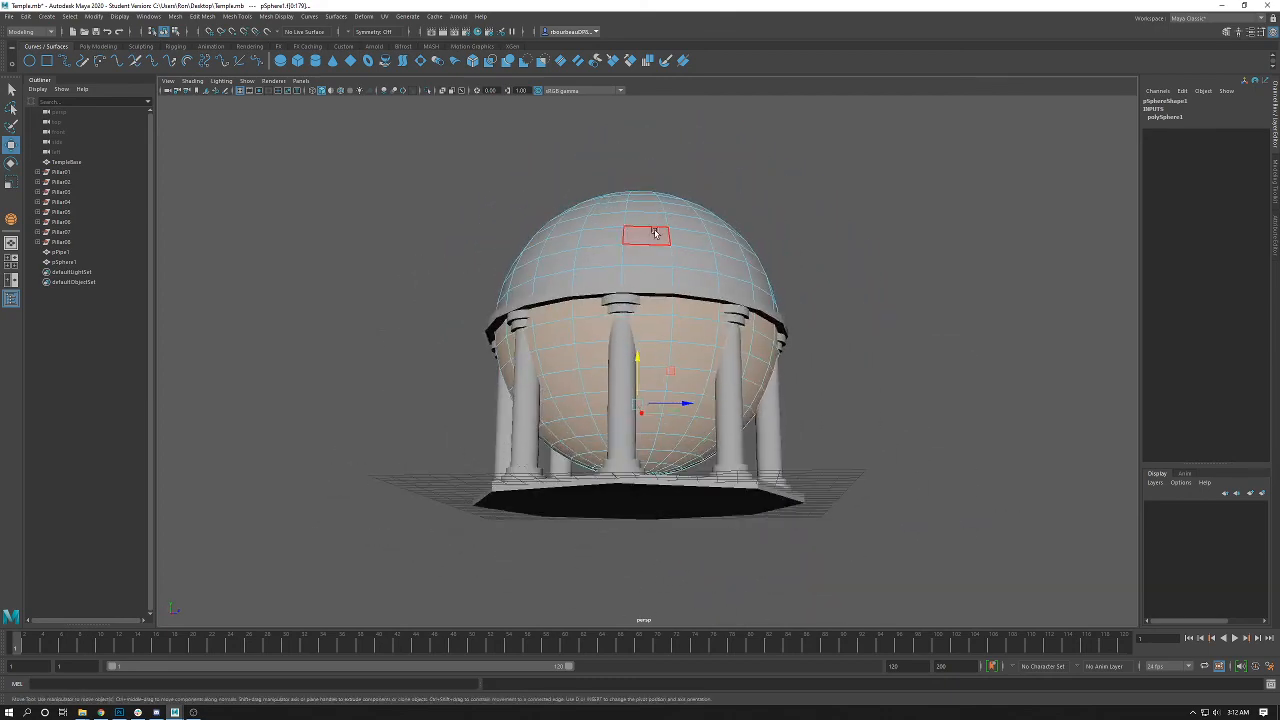
key(Delete)
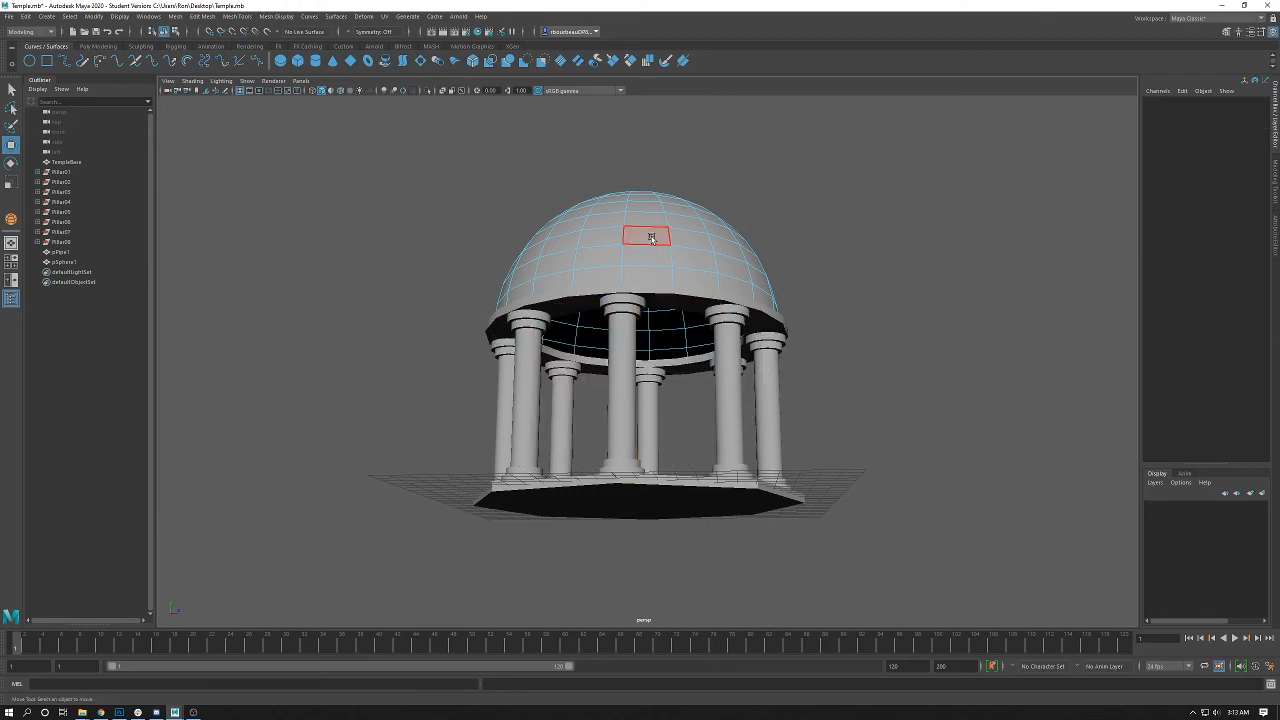
- Return the dome from face selection to object mode and deselect it
alt+drag(650, 232, 729, 289)
alt+middle_drag(691, 214, 640, 209)
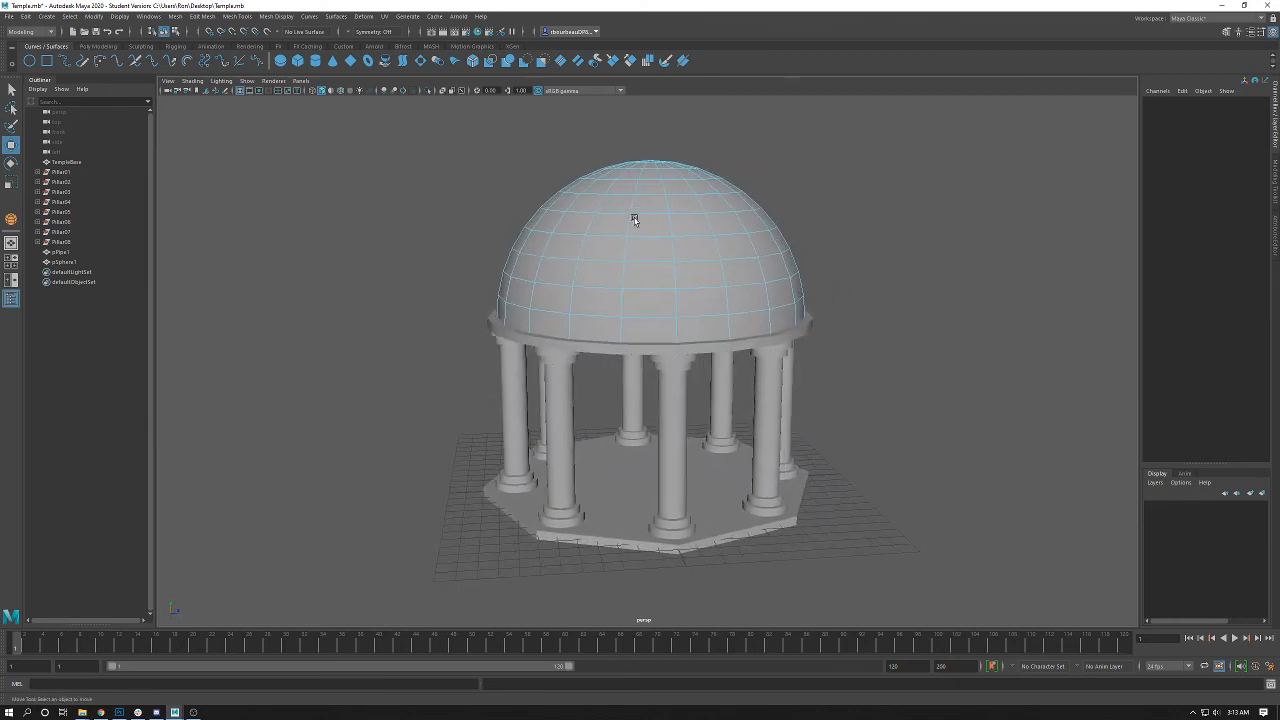
right_click(642, 205)
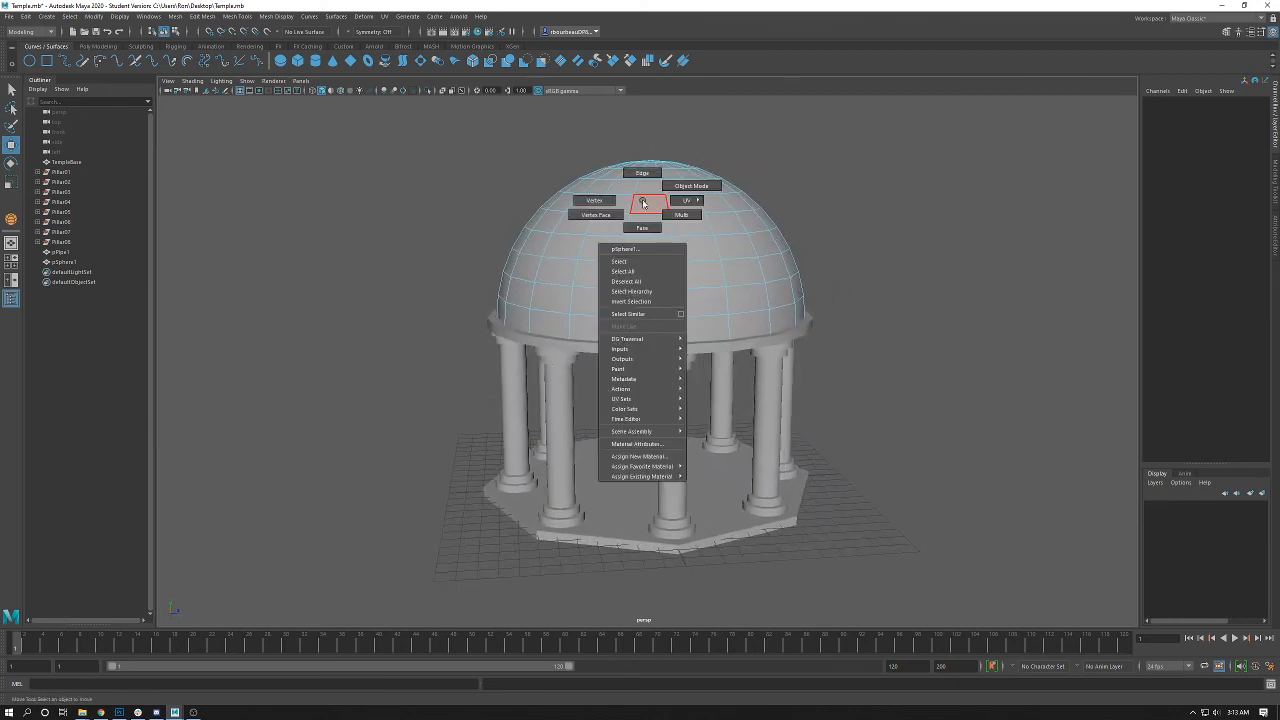
click(656, 190)
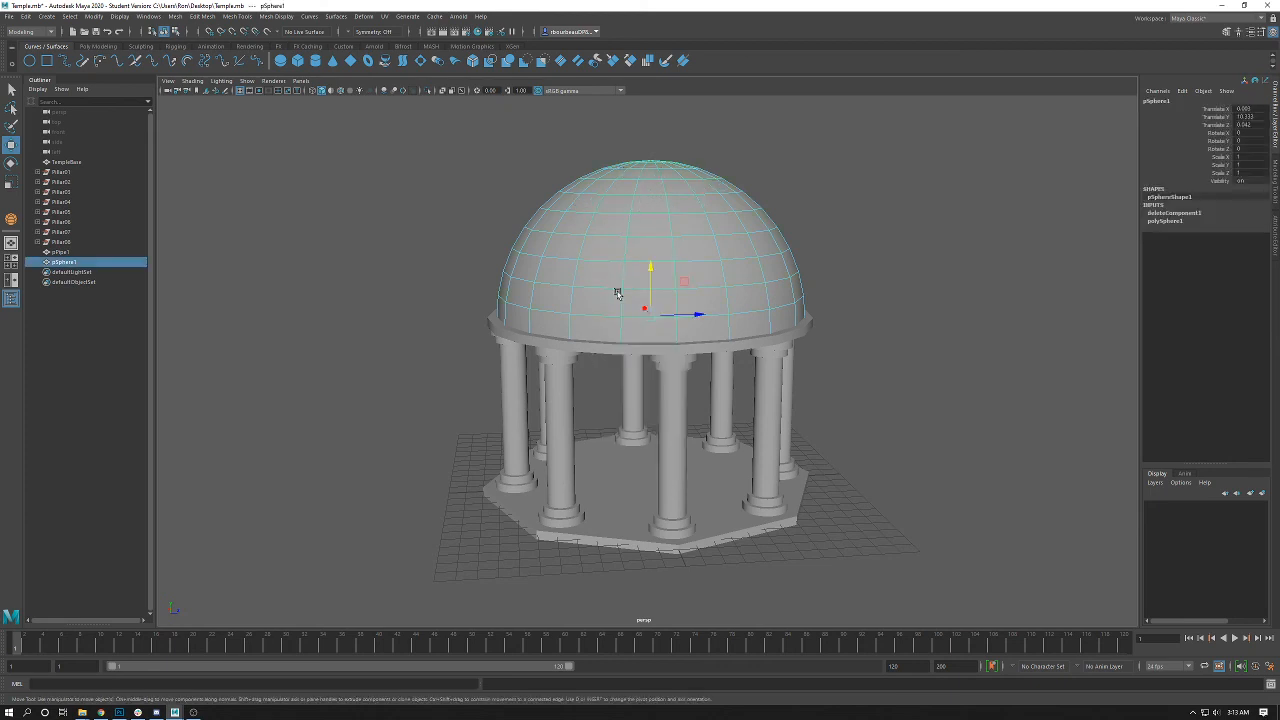
click(495, 182)
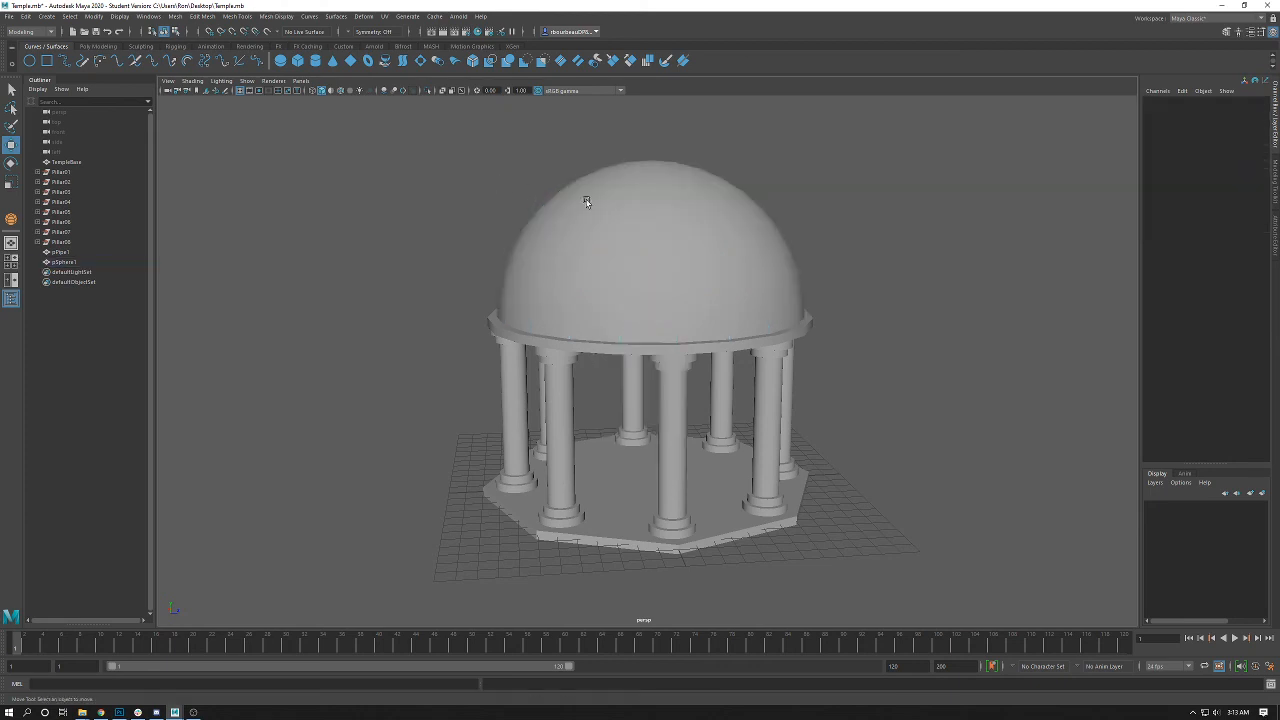
- Rename the pipe ring on the pillar tops as Molding
click(629, 209)
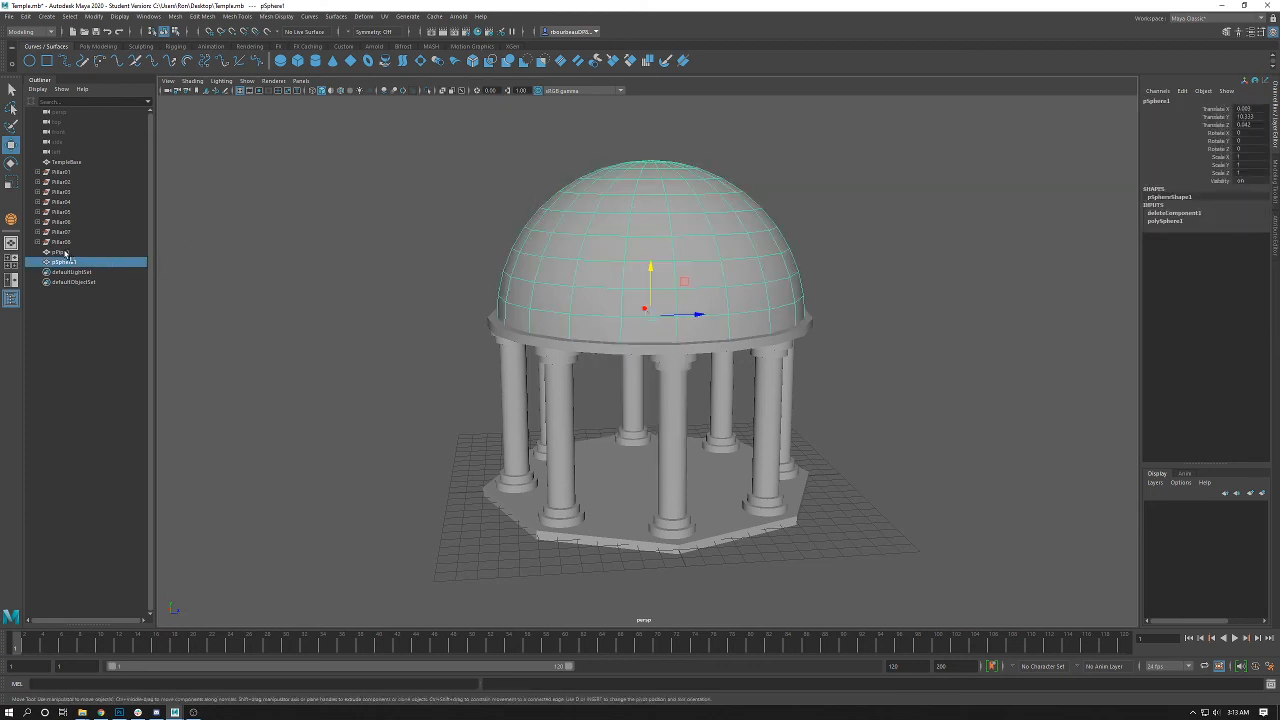
click(66, 251)
double_click(1164, 103)
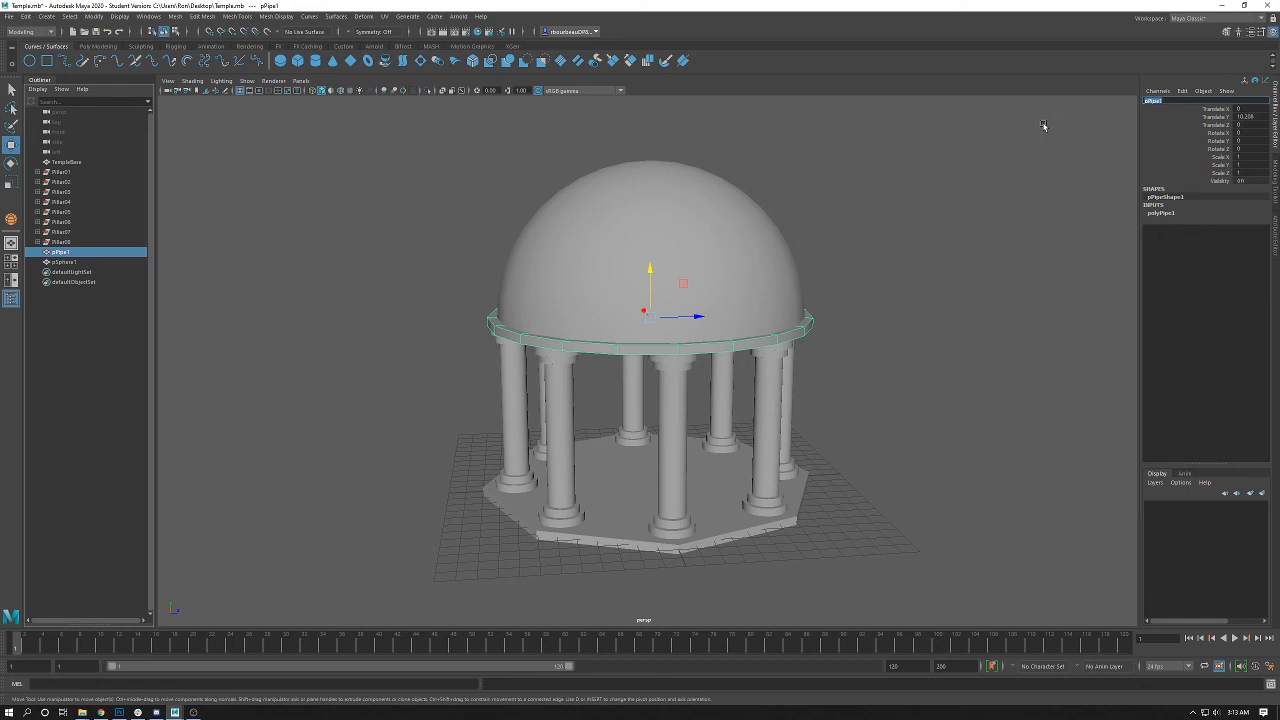
text(Molding)
key(Return)
- Rename the half sphere as Dome and deselect it
click(588, 262)
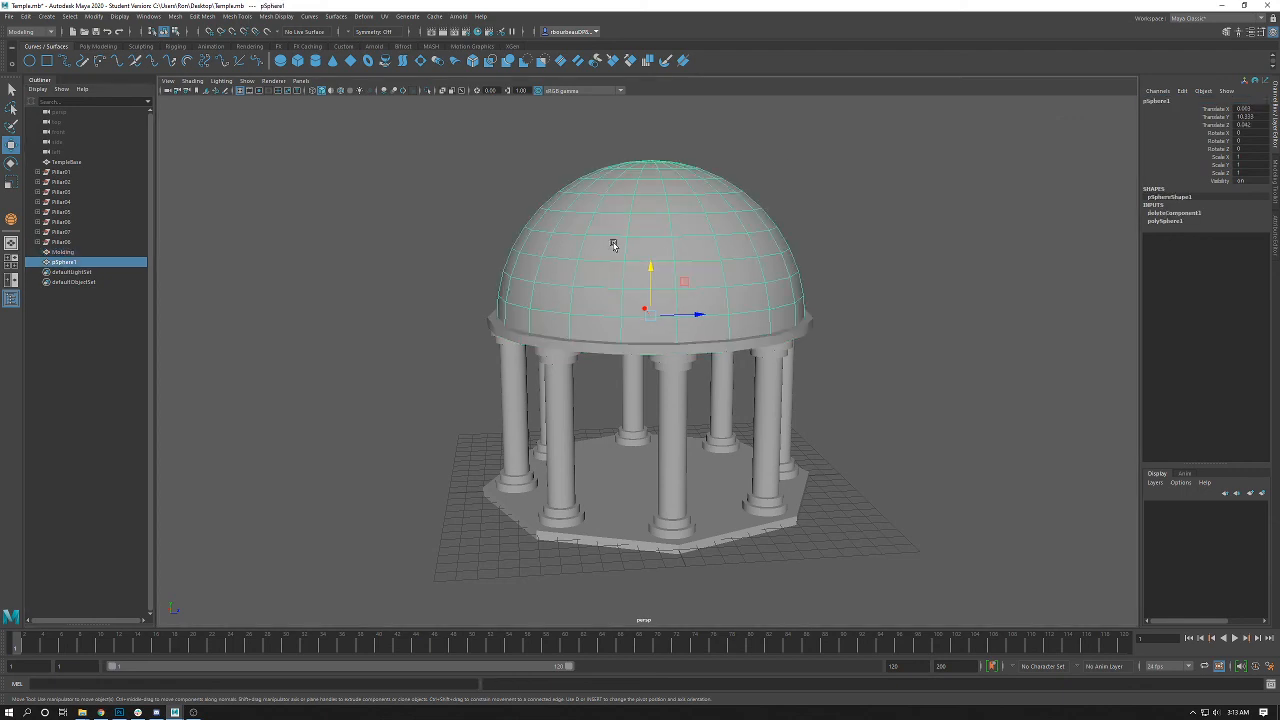
double_click(1159, 101)
text(d)
key(Return)
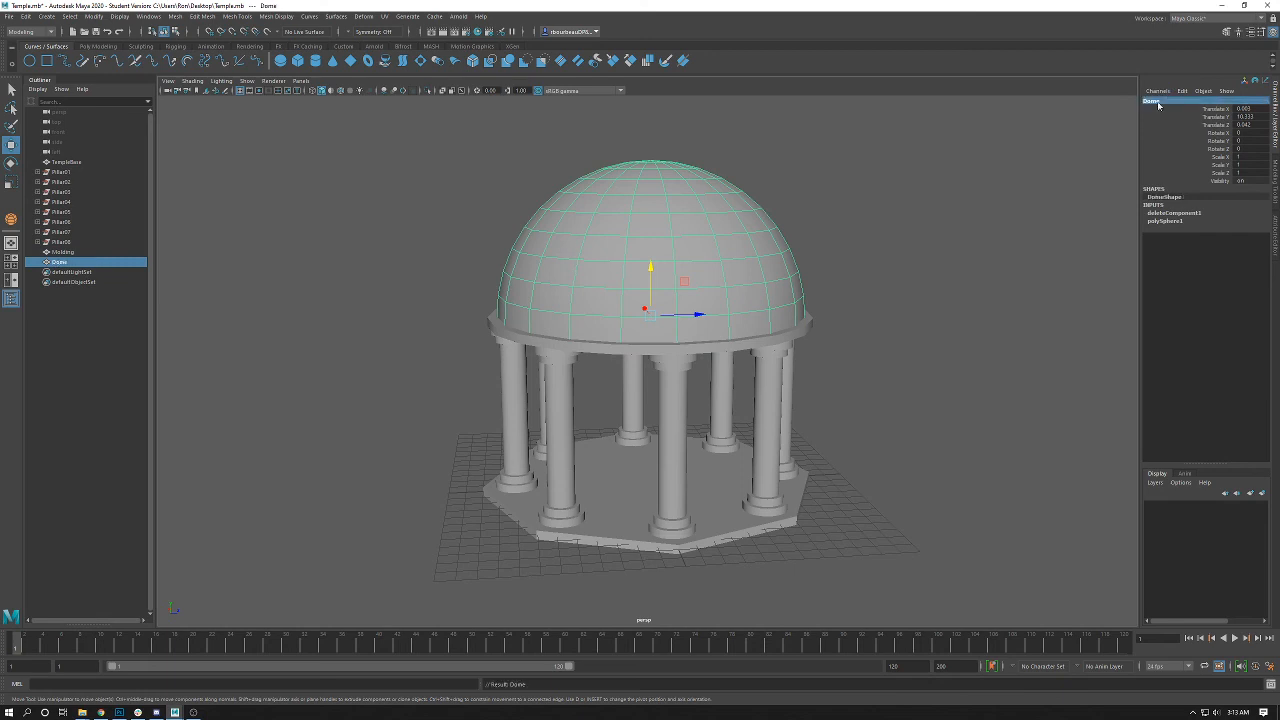
click(899, 249)
- Save the temple scene, accepting the student version notice, and reactivate the Move tool
alt+drag(899, 249, 640, 263)
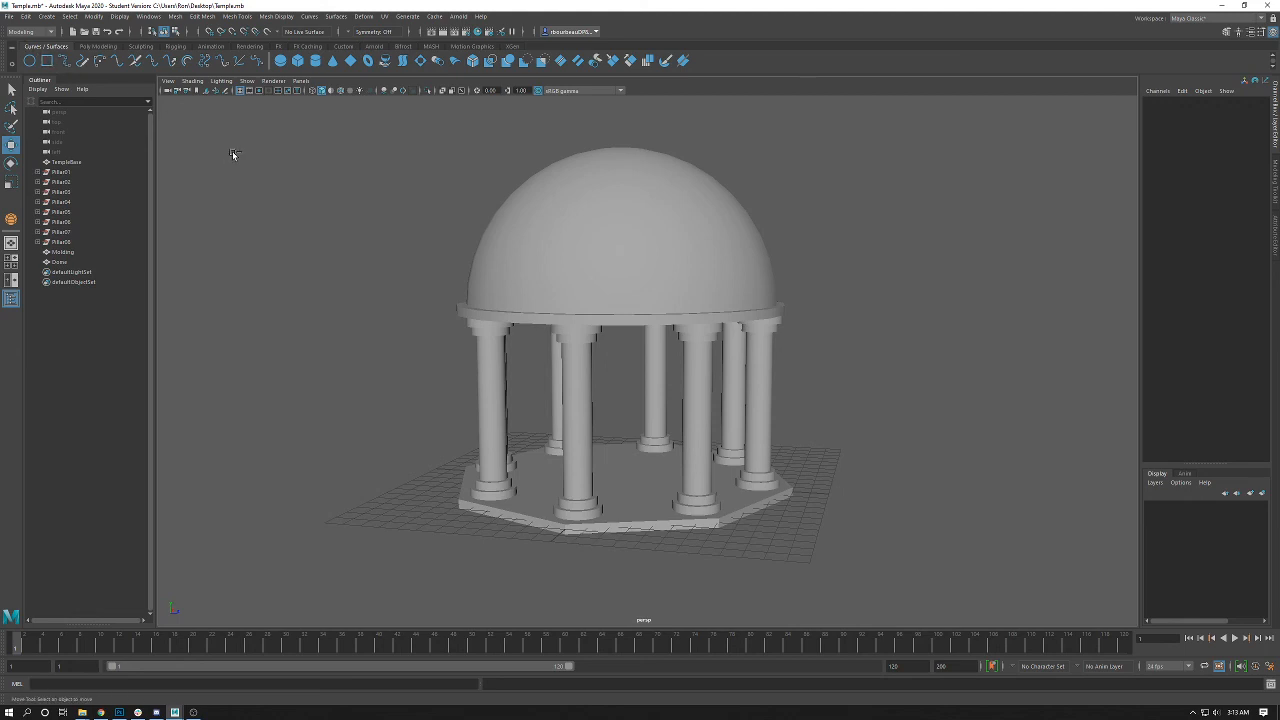
key(ctrl+s)
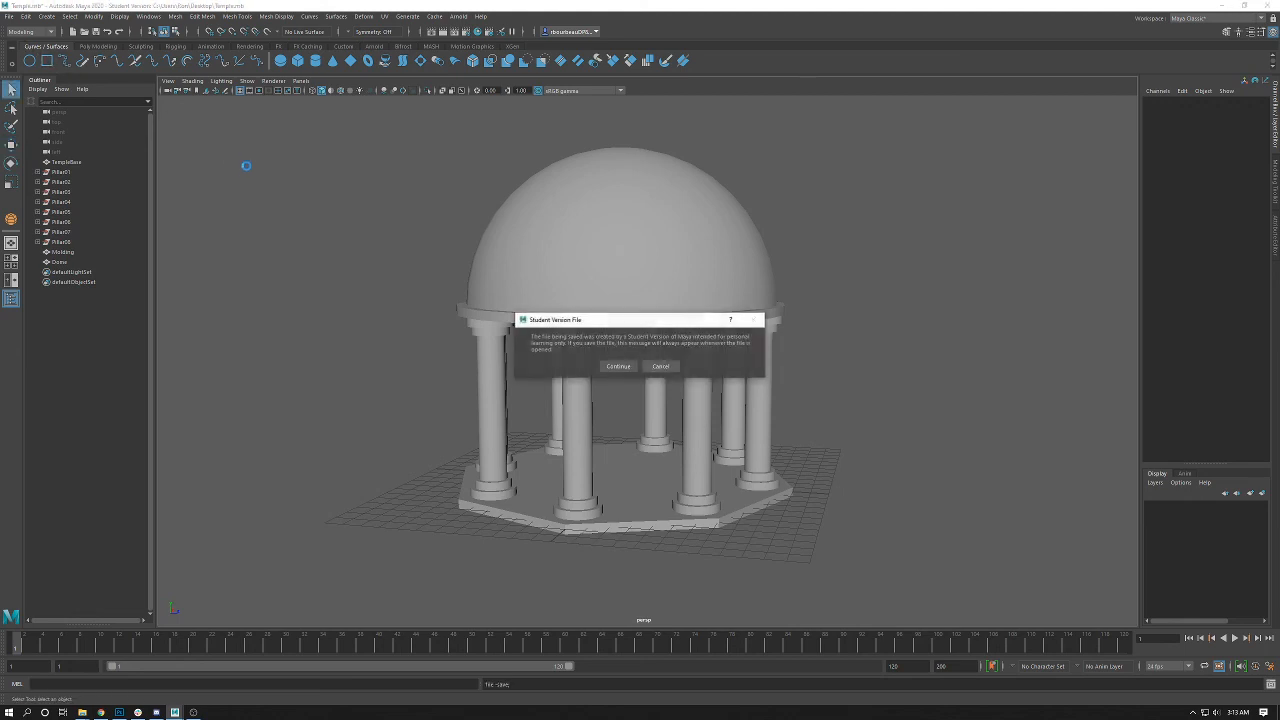
click(625, 367)
key(w)
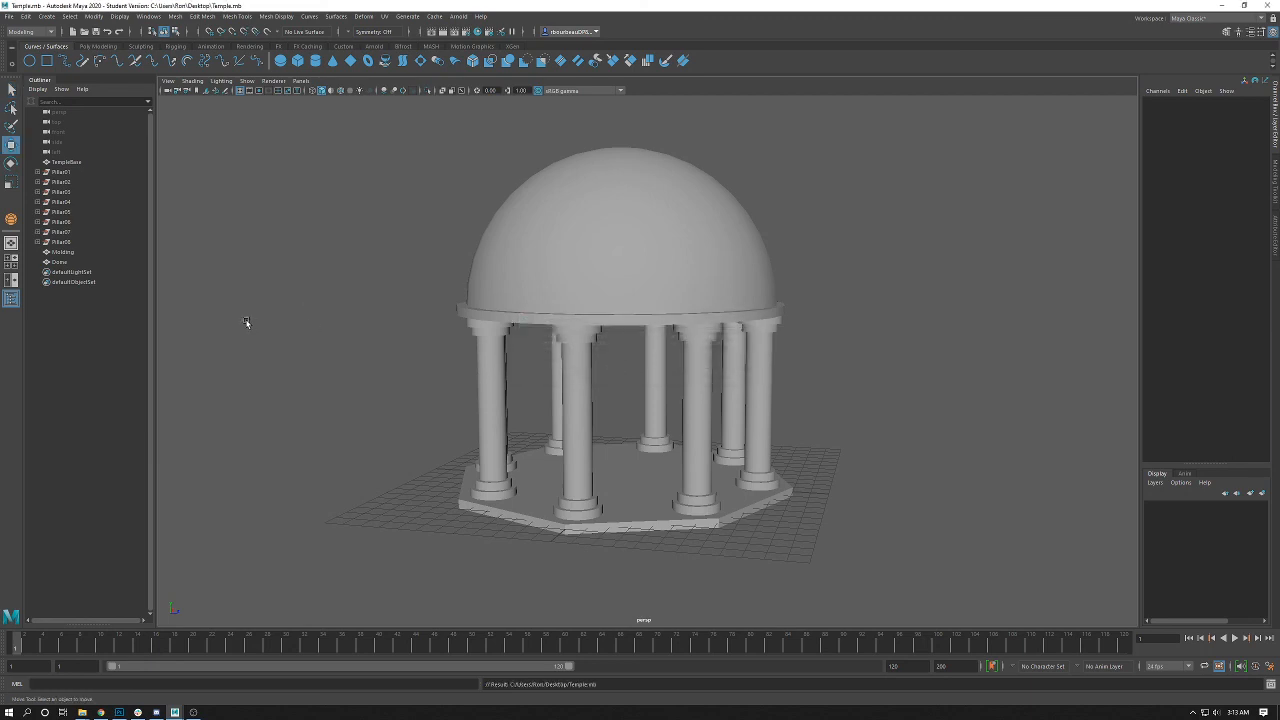